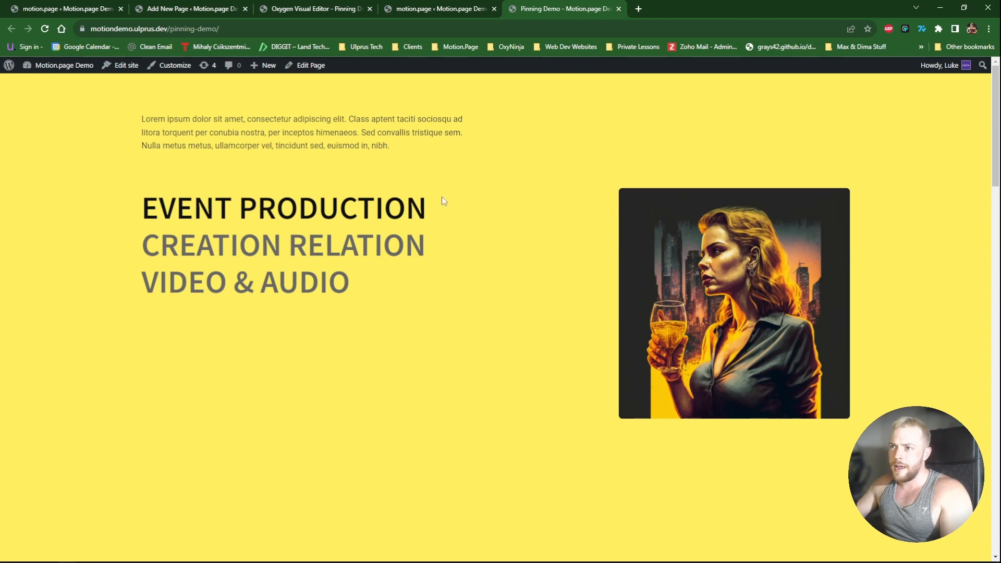
Open the finished pinning-demo page in a new incognito window using its copied address
{"action": "left_click", "coordinate": [283, 29]}
{"action": "key", "text": "ctrl+c"}
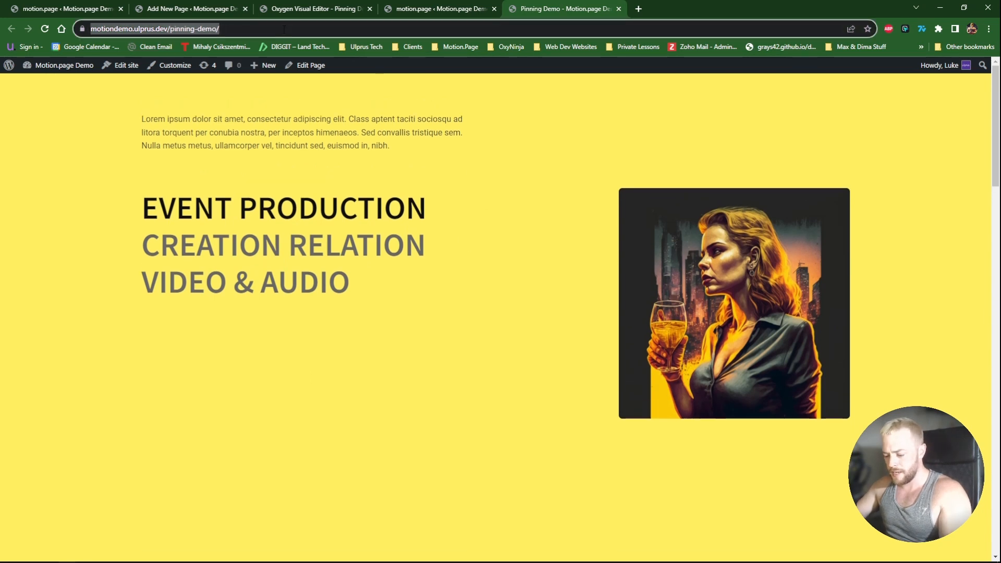
{"action": "key", "text": "ctrl+shift+n"}
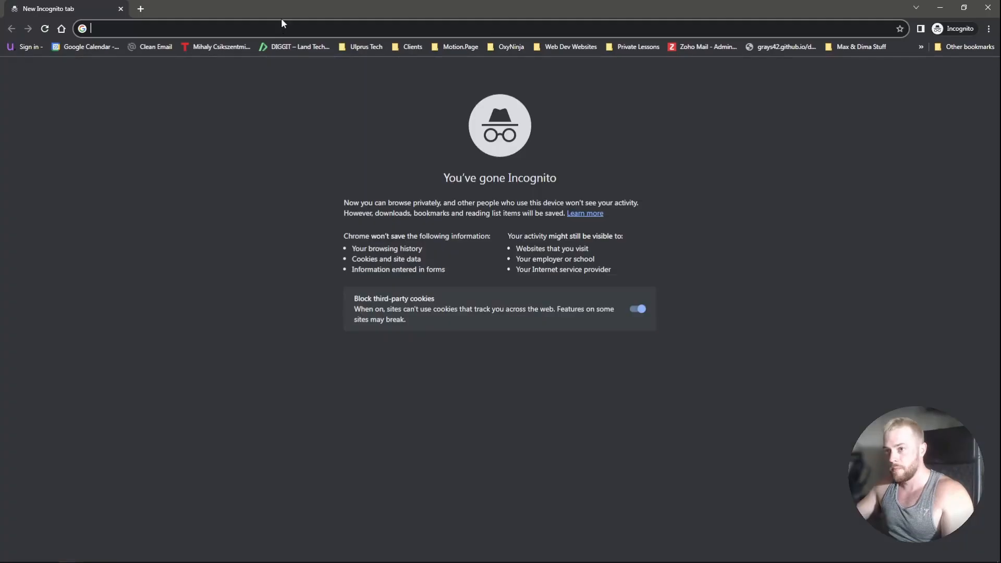
{"action": "key", "text": "ctrl+v"}
{"action": "key", "text": "Return"}
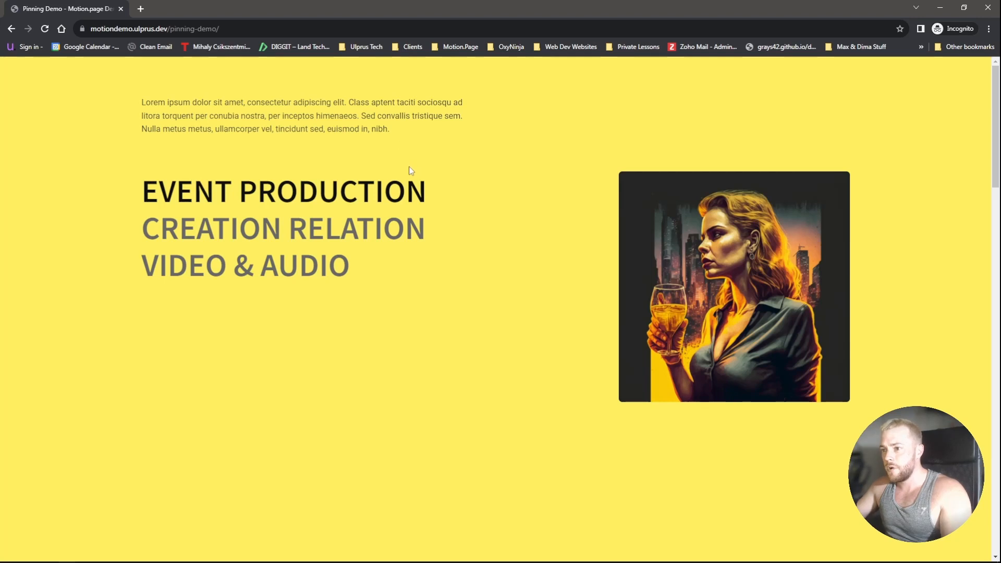
Examine how the text, heading highlight, image and background change between the first and second slides of the pinned section
{"action": "scroll", "coordinate": [436, 172], "scroll_direction": "down", "scroll_amount": 5}
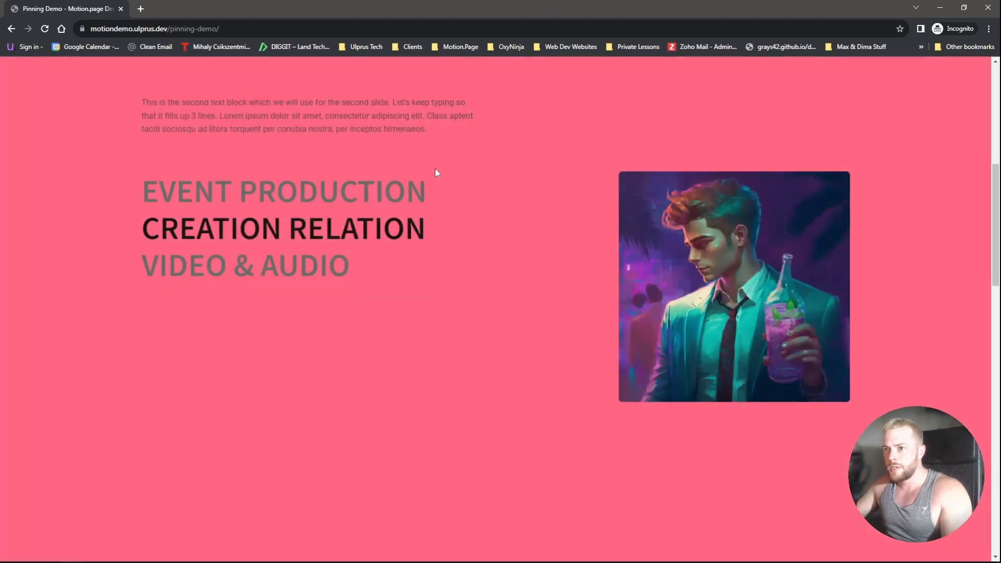
{"action": "scroll", "coordinate": [434, 169], "scroll_direction": "up", "scroll_amount": 4}
{"action": "scroll", "coordinate": [435, 169], "scroll_direction": "down", "scroll_amount": 4}
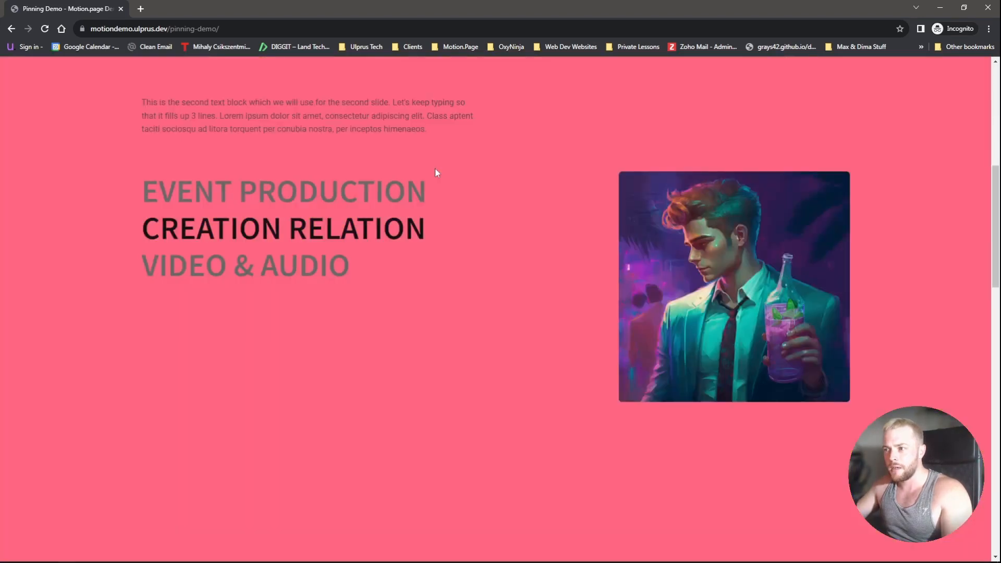
{"action": "scroll", "coordinate": [435, 168], "scroll_direction": "up", "scroll_amount": 3}
{"action": "left_click_drag", "start_coordinate": [167, 103], "coordinate": [279, 116]}
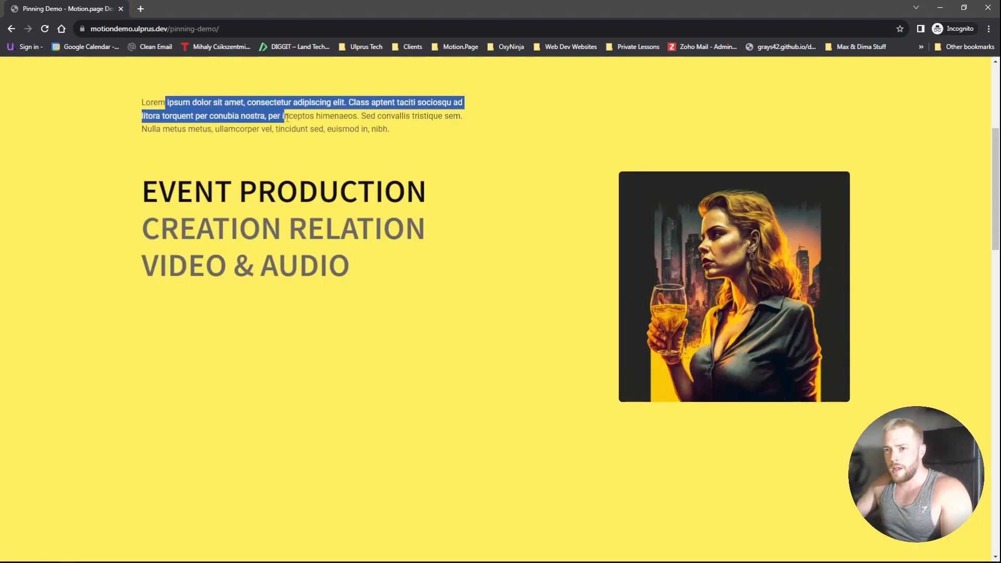
{"action": "left_click", "coordinate": [361, 140]}
{"action": "scroll", "coordinate": [422, 154], "scroll_direction": "down", "scroll_amount": 3}
{"action": "scroll", "coordinate": [422, 154], "scroll_direction": "up", "scroll_amount": 3}
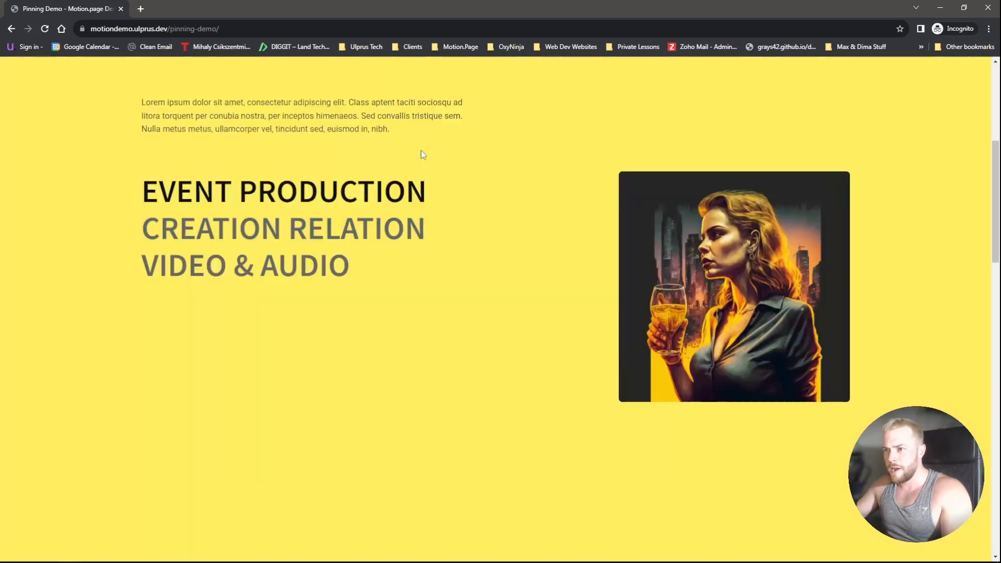
{"action": "scroll", "coordinate": [422, 154], "scroll_direction": "down", "scroll_amount": 3}
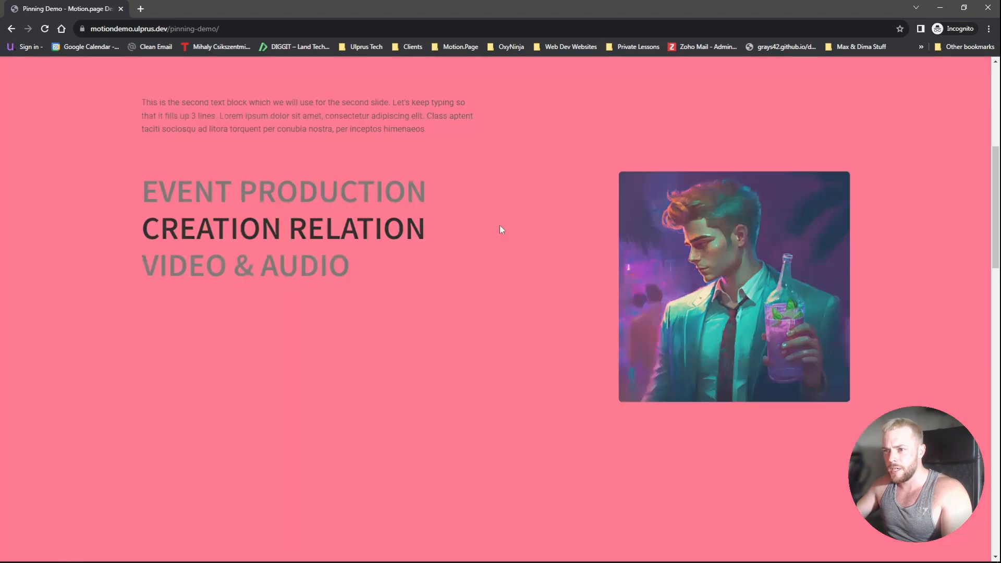
{"action": "scroll", "coordinate": [500, 226], "scroll_direction": "up", "scroll_amount": 3}
{"action": "left_click_drag", "start_coordinate": [276, 193], "coordinate": [360, 193]}
{"action": "left_click", "coordinate": [317, 193]}
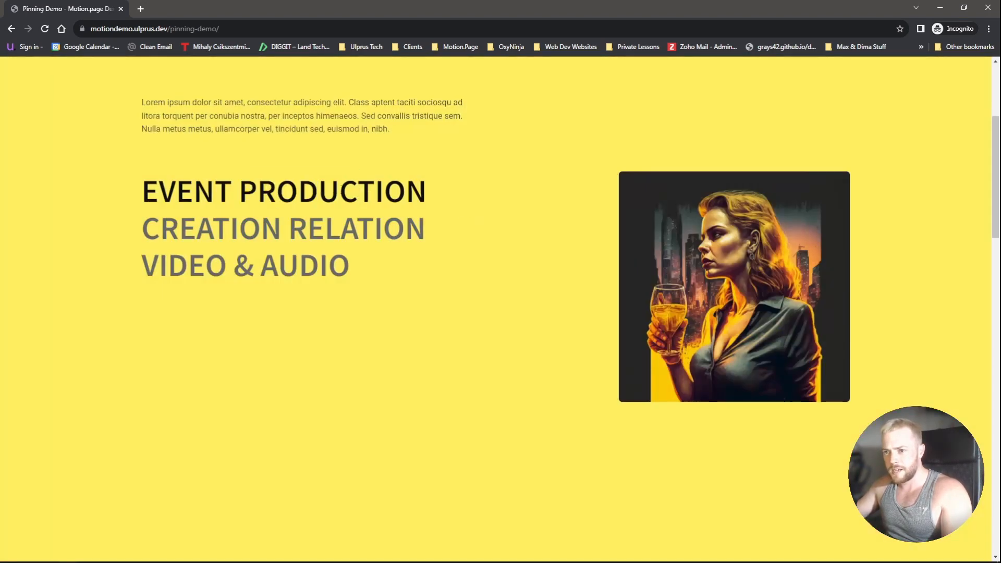
{"action": "scroll", "coordinate": [338, 207], "scroll_direction": "down", "scroll_amount": 3}
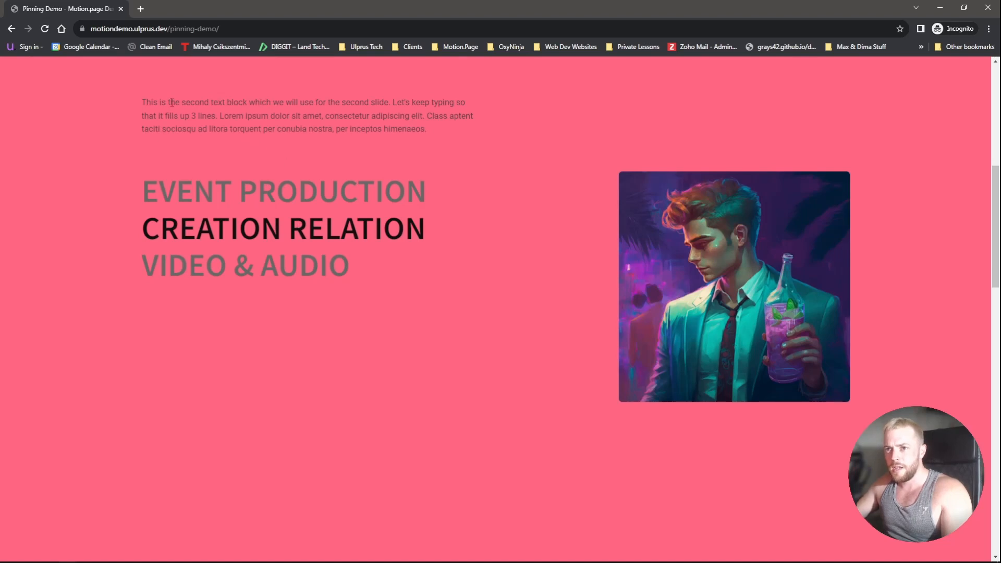
Examine the transition from the second to the third slide and how the pinned section releases at its end
{"action": "scroll", "coordinate": [435, 162], "scroll_direction": "down", "scroll_amount": 5}
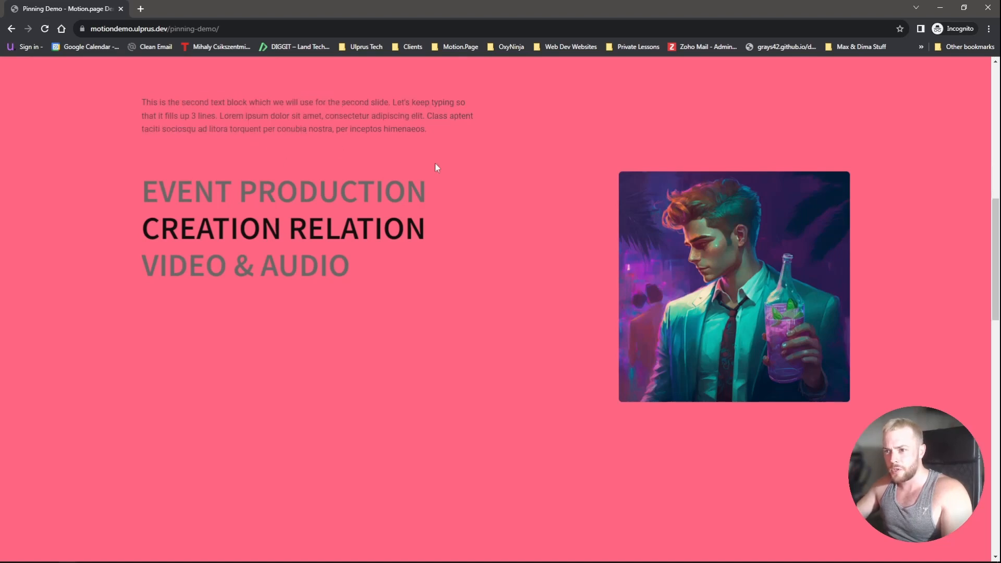
{"action": "scroll", "coordinate": [421, 198], "scroll_direction": "up", "scroll_amount": 5}
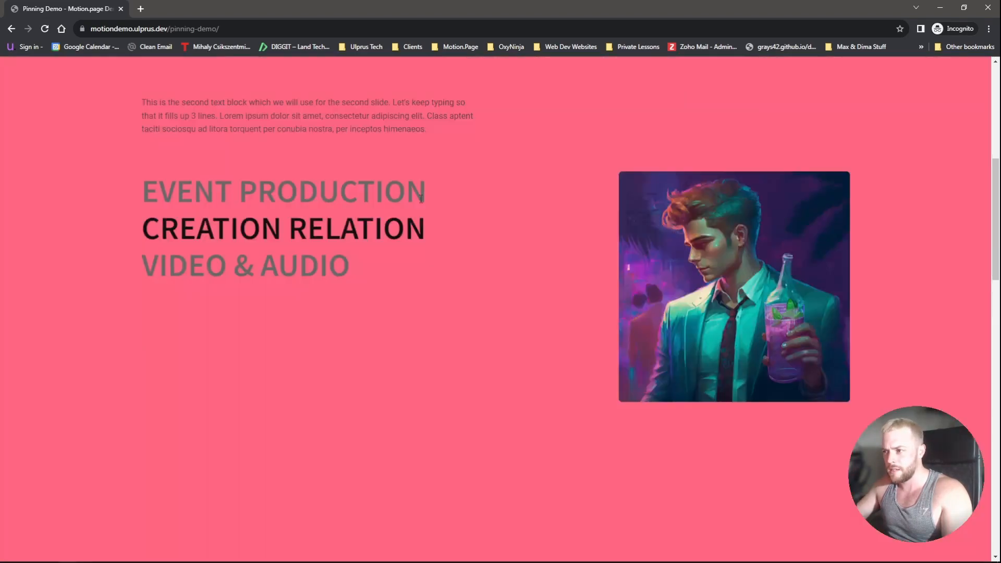
{"action": "scroll", "coordinate": [419, 191], "scroll_direction": "down", "scroll_amount": 3}
{"action": "scroll", "coordinate": [419, 192], "scroll_direction": "down", "scroll_amount": 5}
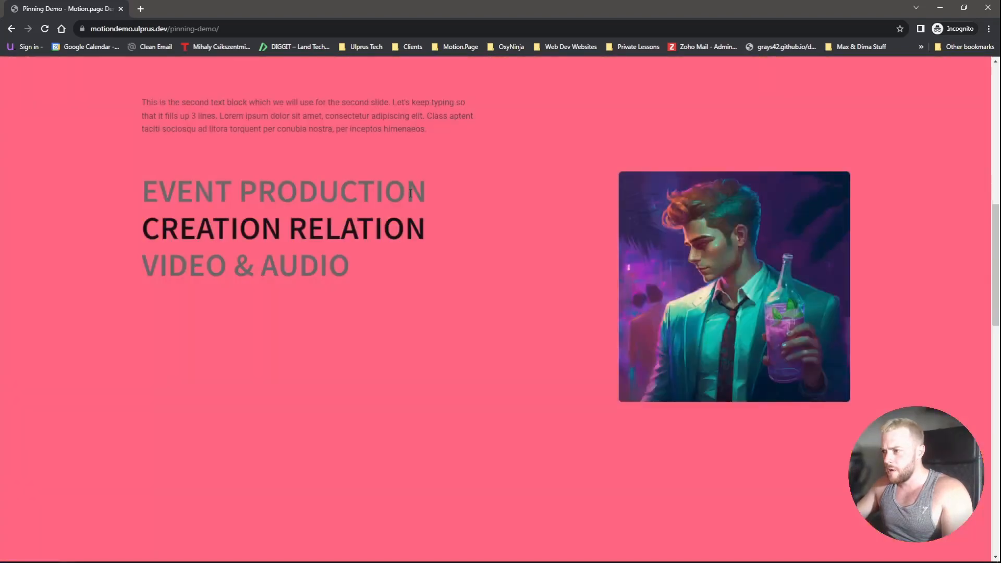
{"action": "scroll", "coordinate": [394, 207], "scroll_direction": "down", "scroll_amount": 3}
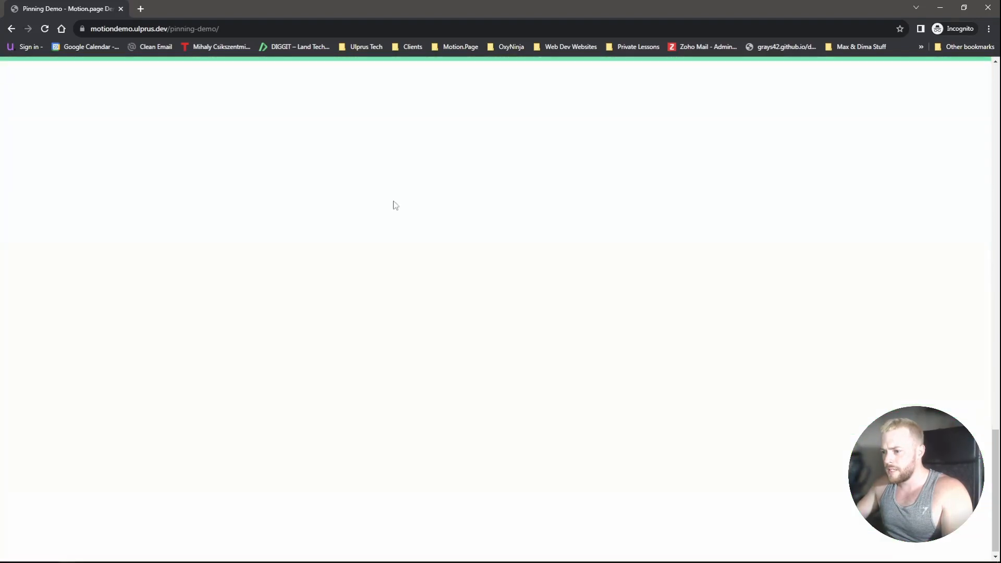
{"action": "scroll", "coordinate": [393, 204], "scroll_direction": "up", "scroll_amount": 5}
{"action": "scroll", "coordinate": [389, 203], "scroll_direction": "down", "scroll_amount": 4}
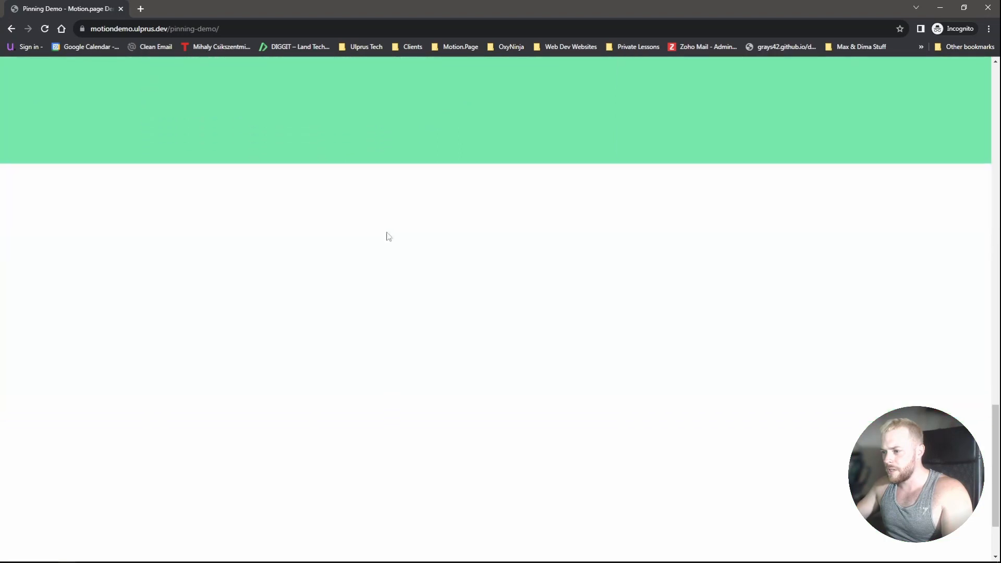
{"action": "scroll", "coordinate": [405, 331], "scroll_direction": "up", "scroll_amount": 4}
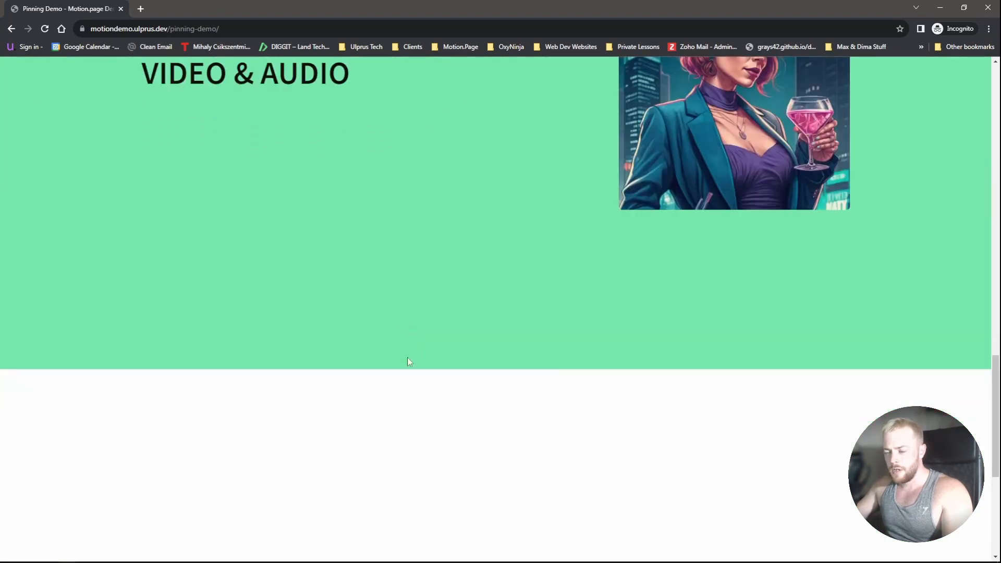
{"action": "scroll", "coordinate": [369, 354], "scroll_direction": "up", "scroll_amount": 10}
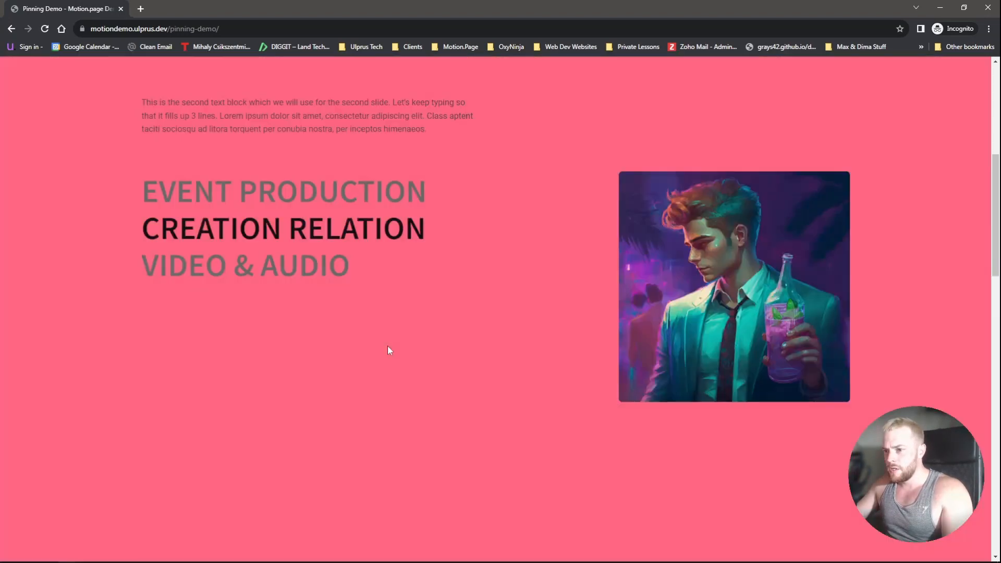
{"action": "scroll", "coordinate": [375, 344], "scroll_direction": "down", "scroll_amount": 8}
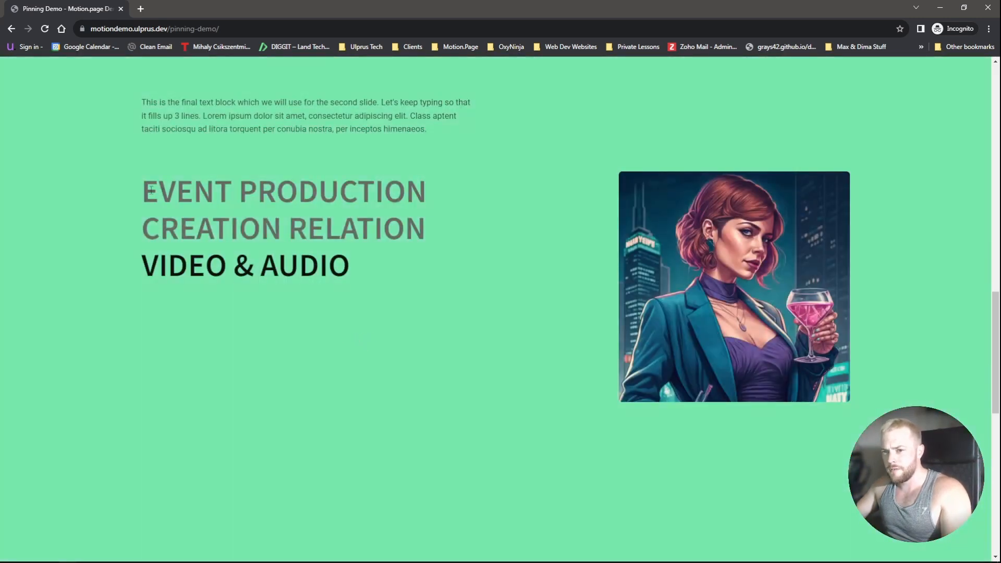
{"action": "scroll", "coordinate": [432, 241], "scroll_direction": "down", "scroll_amount": 3}
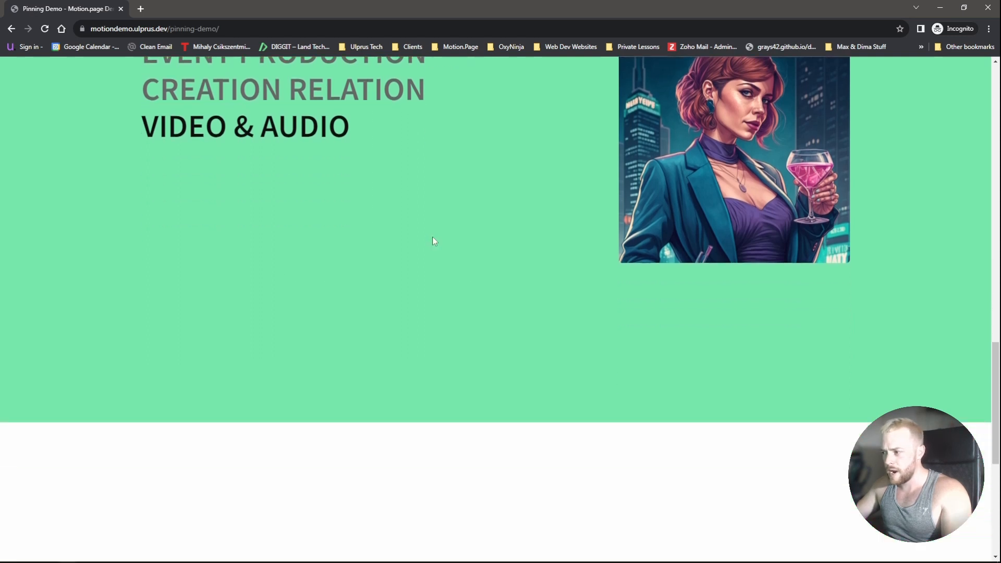
{"action": "scroll", "coordinate": [433, 240], "scroll_direction": "up", "scroll_amount": 6}
{"action": "scroll", "coordinate": [426, 251], "scroll_direction": "up", "scroll_amount": 4}
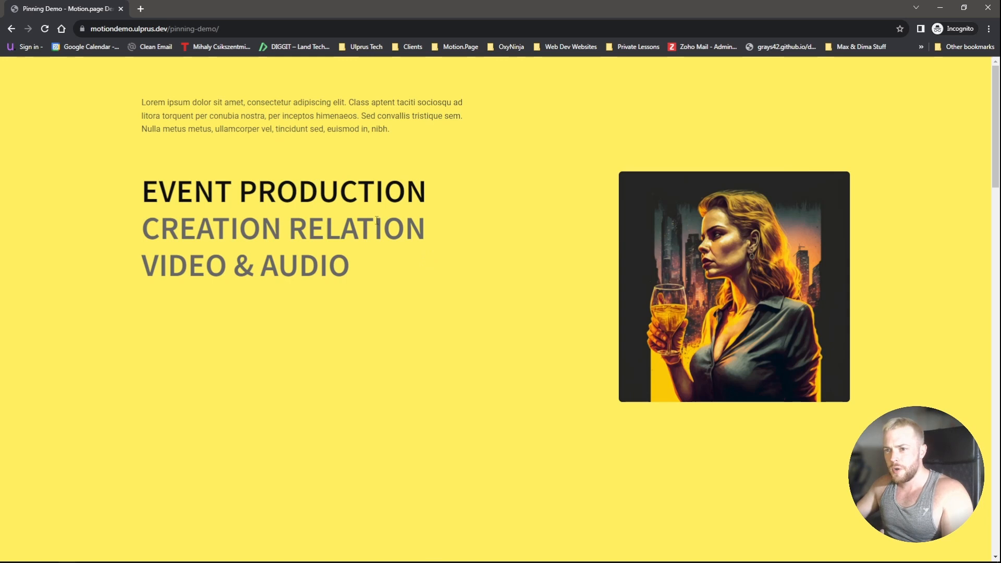
{"action": "scroll", "coordinate": [385, 223], "scroll_direction": "down", "scroll_amount": 6}
{"action": "scroll", "coordinate": [388, 226], "scroll_direction": "up", "scroll_amount": 6}
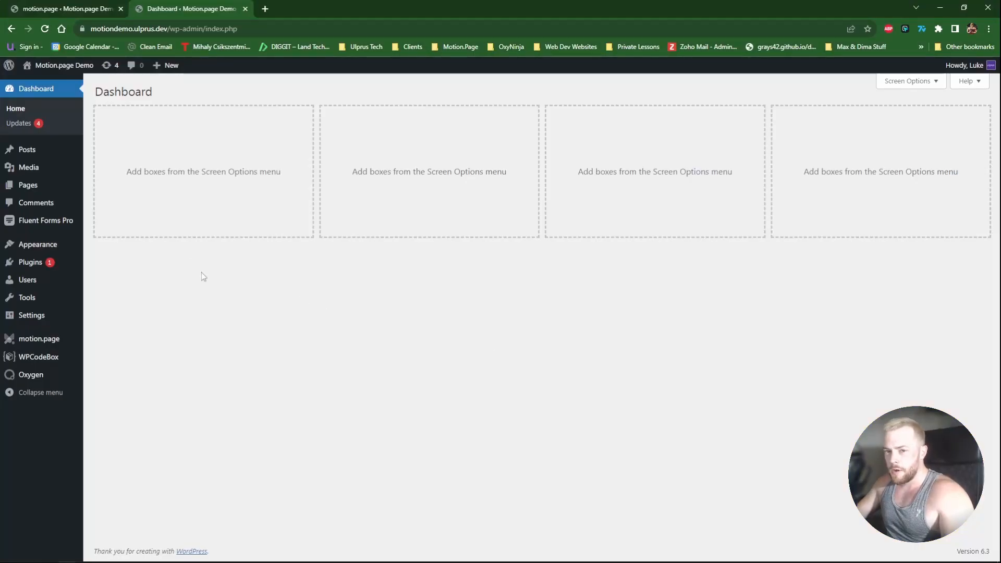
Create a new WordPress page titled "Pinning Demo" in the Motion.page Demo site's admin
{"action": "mouse_move", "coordinate": [42, 189]}
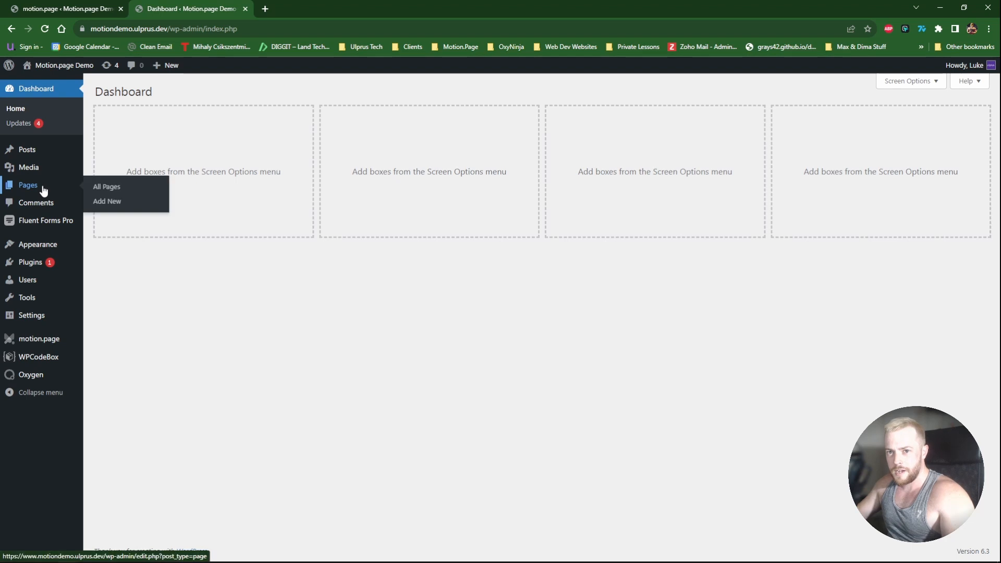
{"action": "left_click", "coordinate": [100, 188]}
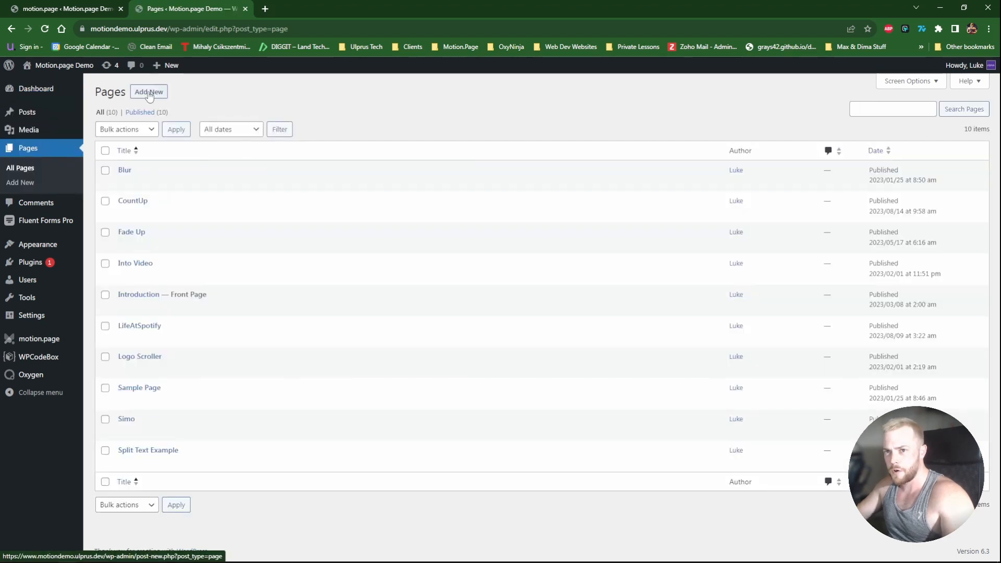
{"action": "left_click", "coordinate": [149, 93]}
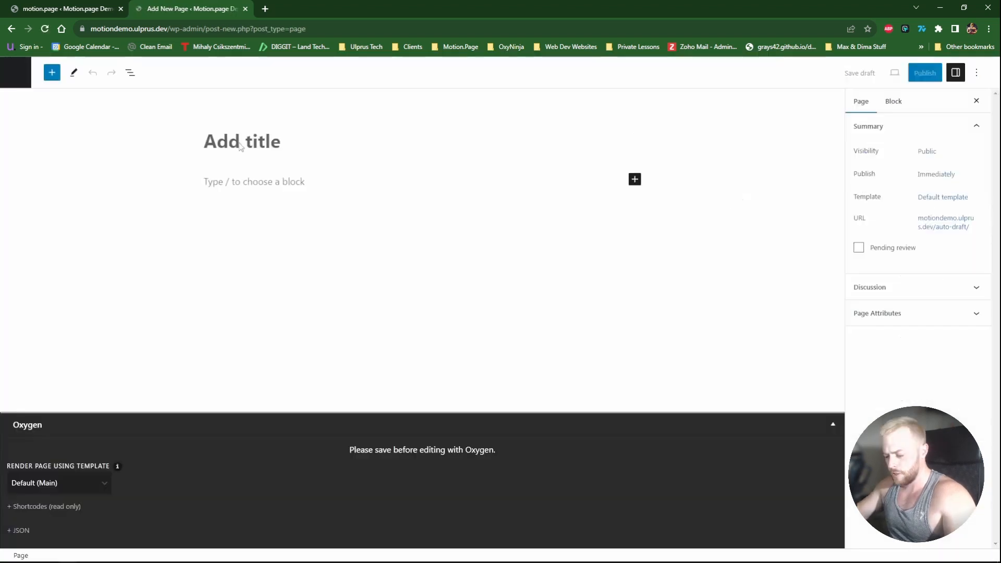
{"action": "type", "text": "Pinning "}
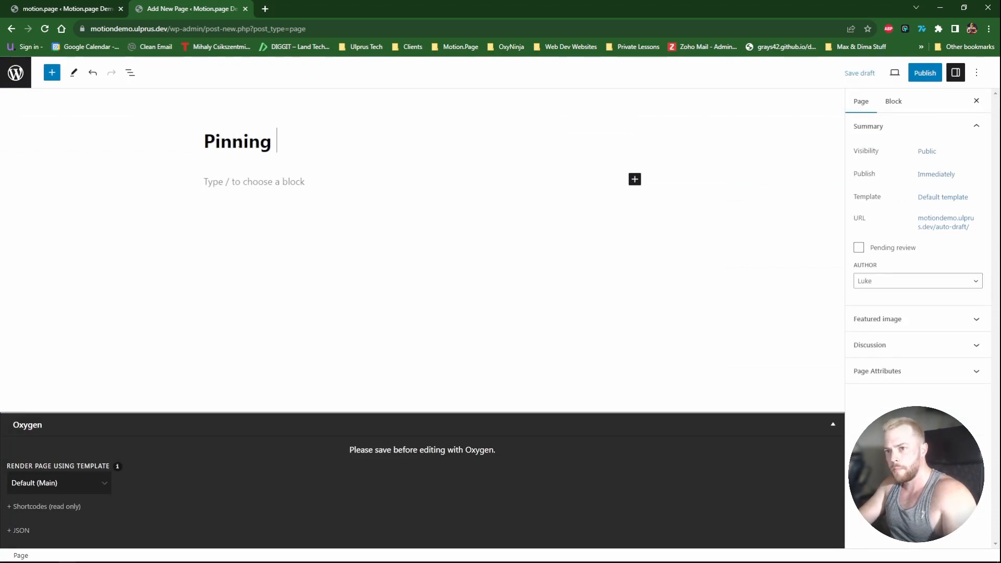
{"action": "type", "text": "Demo"}
Set the Pinning Demo page's Oxygen render template to None and publish the page
{"action": "left_click", "coordinate": [78, 485]}
{"action": "left_click", "coordinate": [60, 506]}
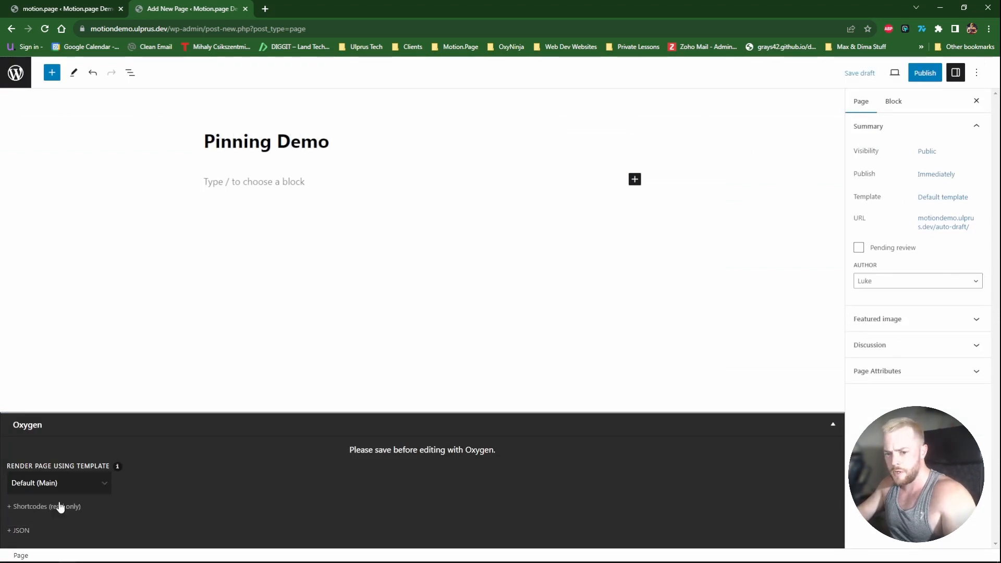
{"action": "left_click", "coordinate": [927, 74]}
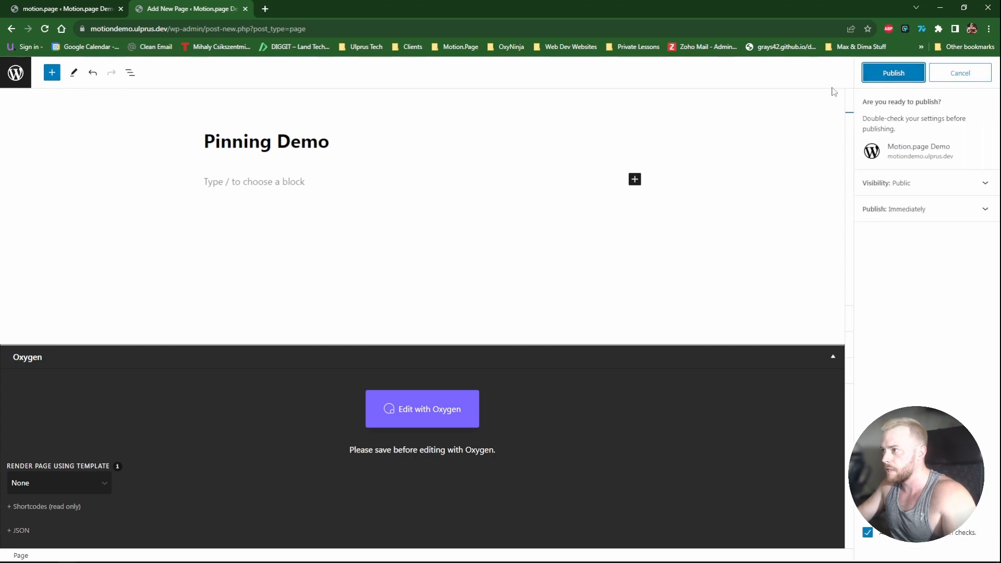
Open the Pinning Demo page in the Oxygen editor in a new tab and show its element structure
{"action": "middle_click", "coordinate": [420, 432]}
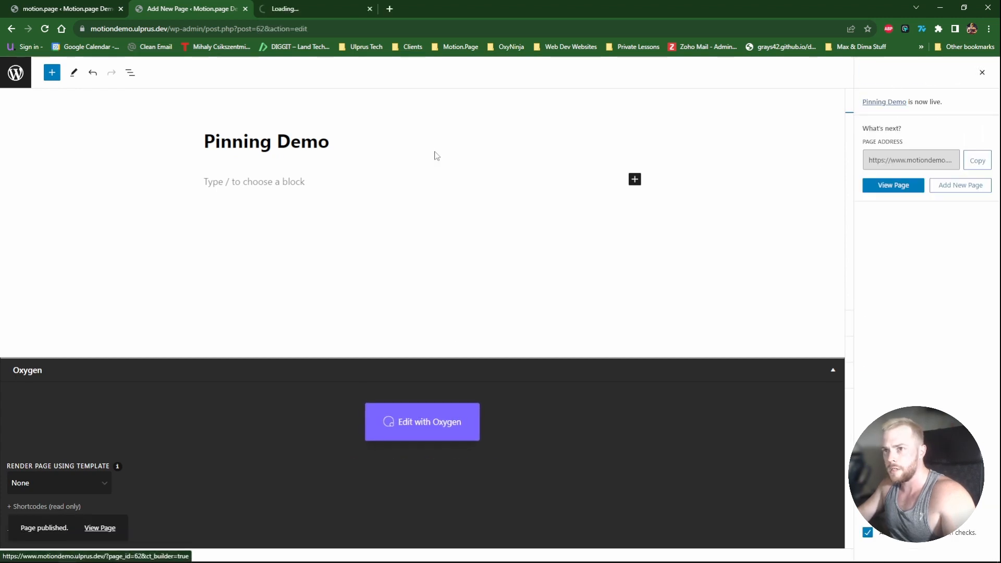
{"action": "left_click", "coordinate": [322, 9]}
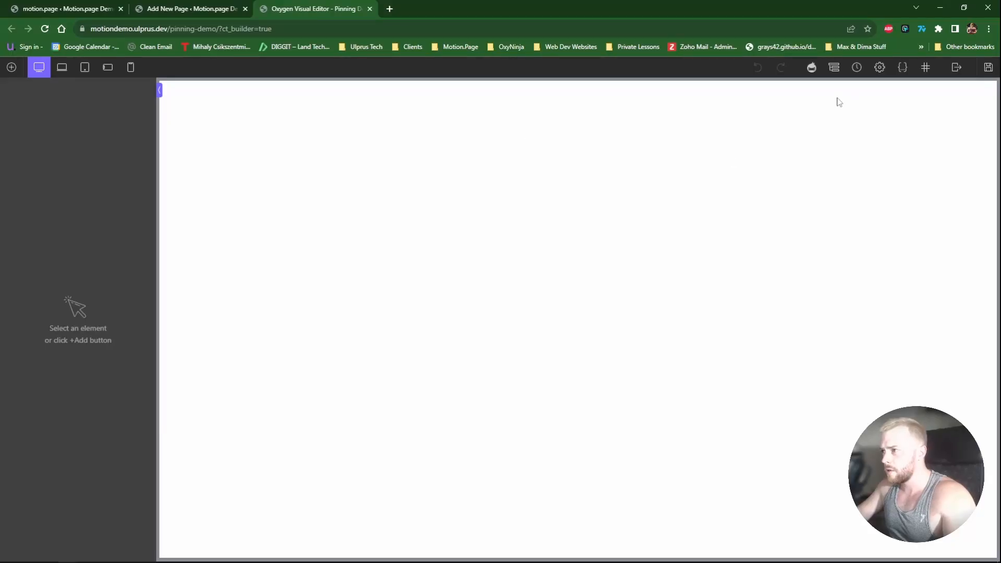
{"action": "left_click", "coordinate": [833, 67]}
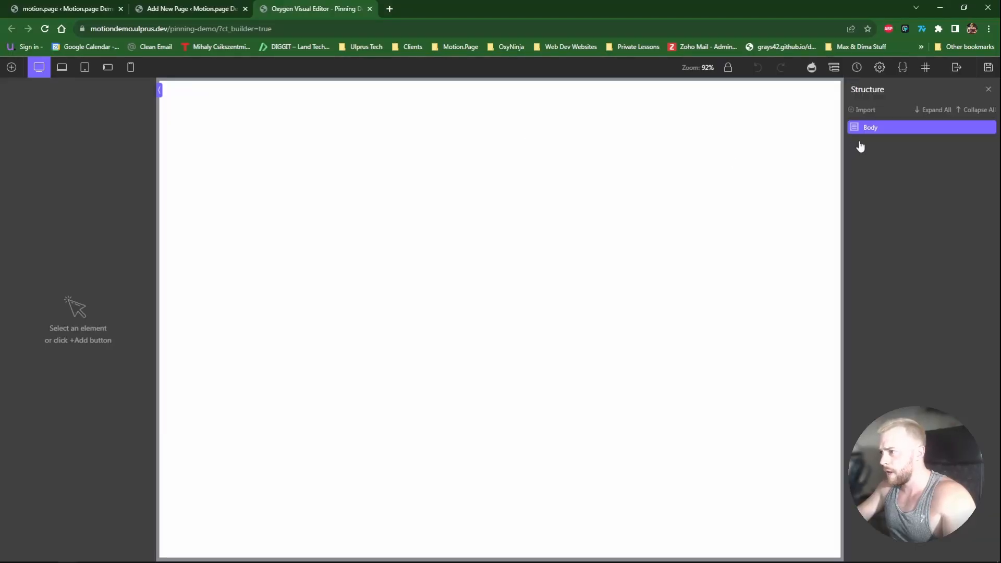
Add a Div to the page body and rename it "Pinned Trigger"
{"action": "left_click", "coordinate": [12, 67]}
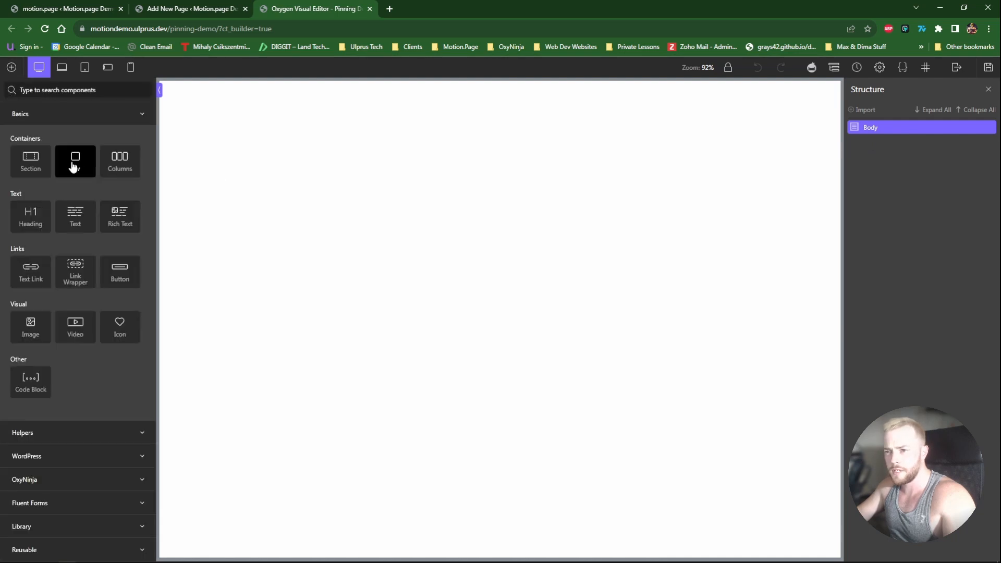
{"action": "left_click", "coordinate": [74, 159]}
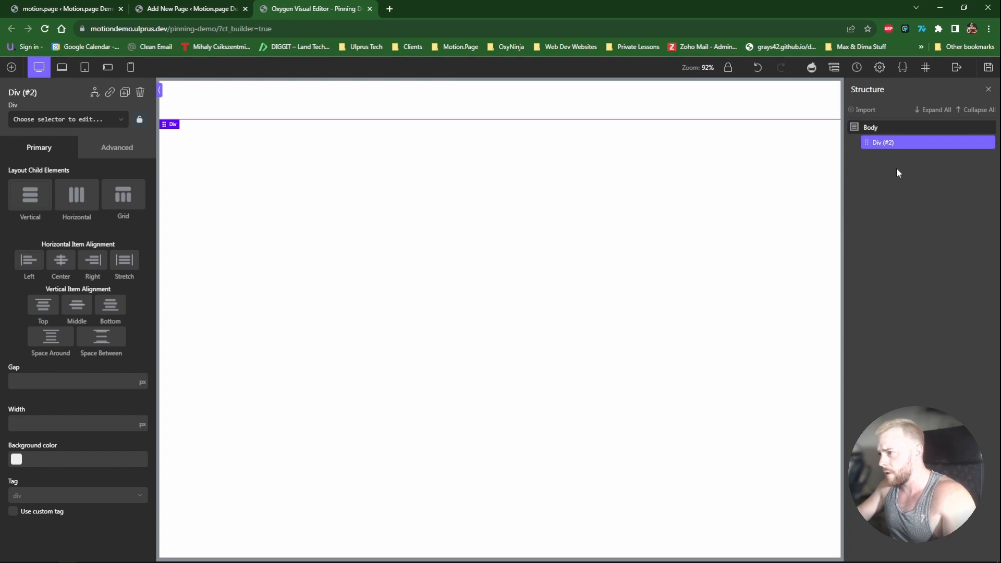
{"action": "double_click", "coordinate": [884, 143]}
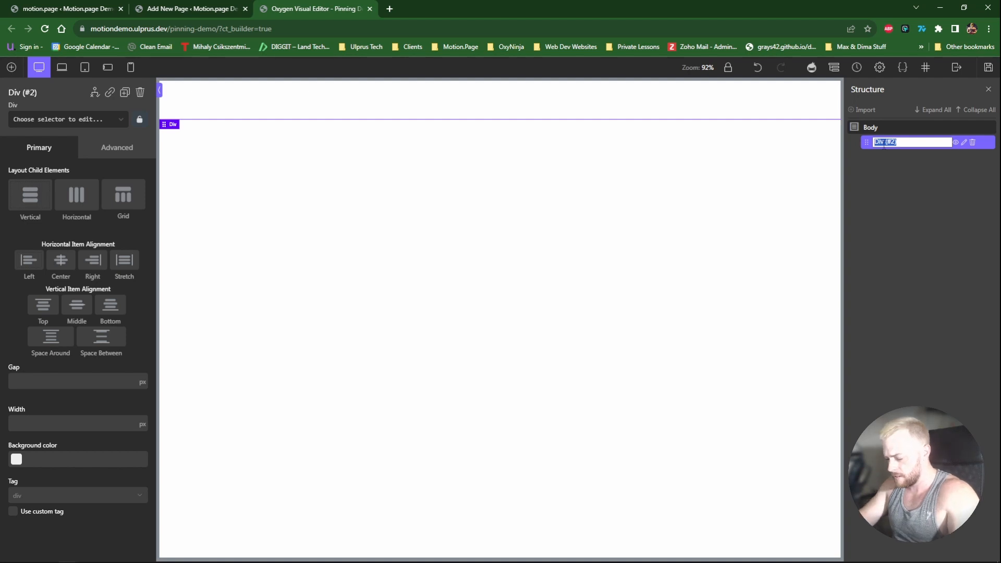
{"action": "type", "text": "Pinned Trigger"}
{"action": "key", "text": "Return"}
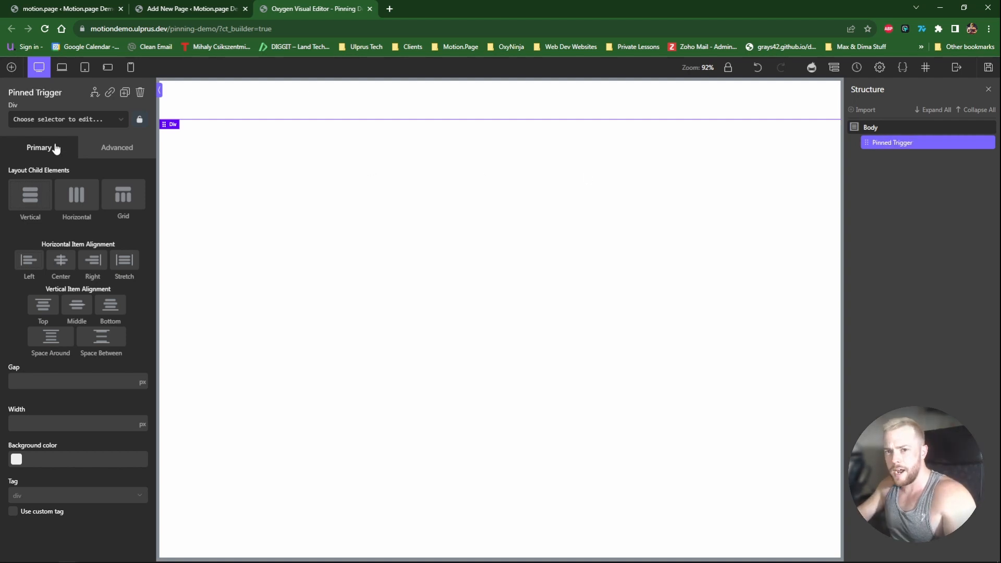
Set the ID of the Pinned Trigger div to "mp-pin-trigger"
{"action": "left_click", "coordinate": [52, 119]}
{"action": "left_click", "coordinate": [68, 170]}
{"action": "left_click", "coordinate": [58, 119]}
{"action": "left_click", "coordinate": [51, 119]}
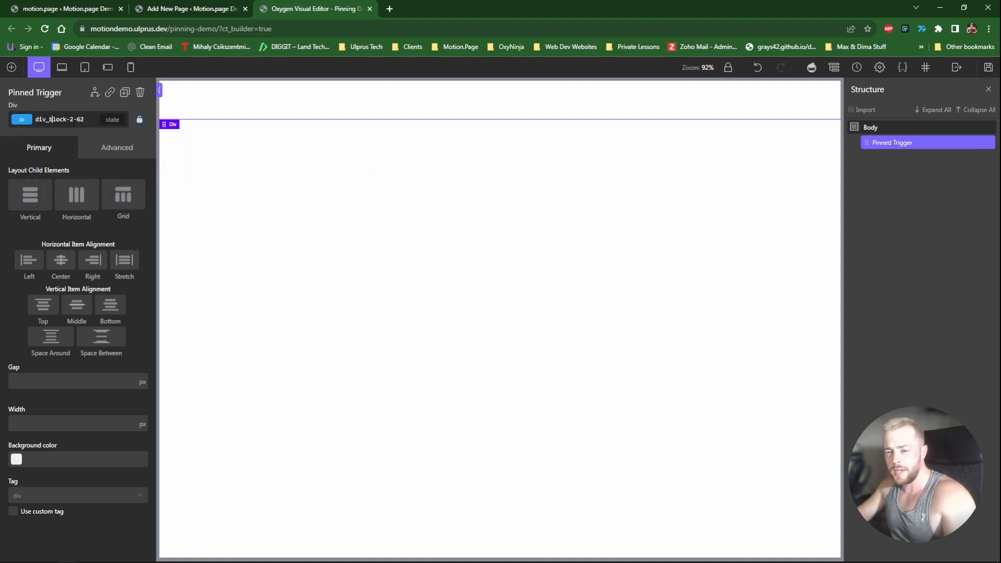
{"action": "triple_click", "coordinate": [73, 121]}
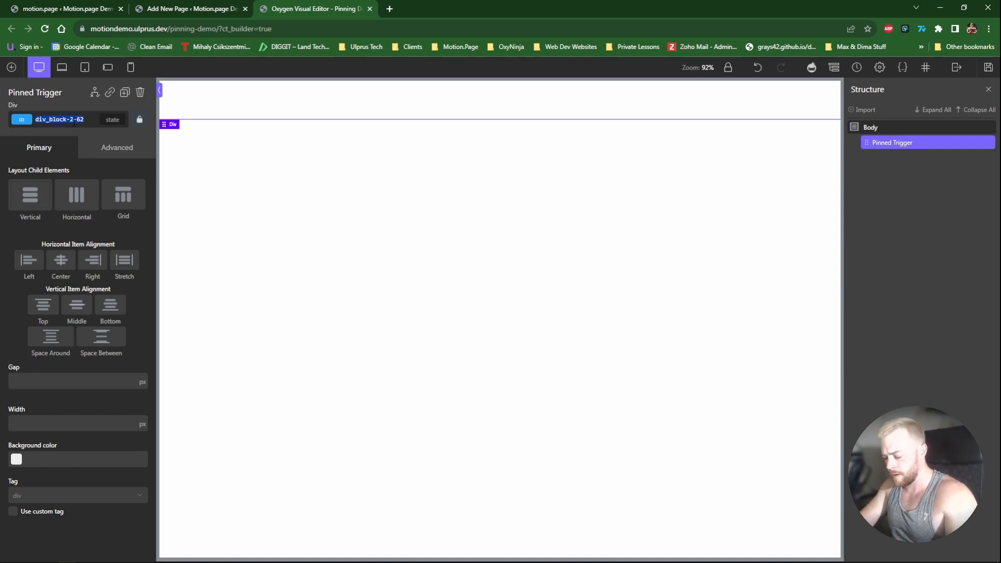
{"action": "type", "text": "mp"}
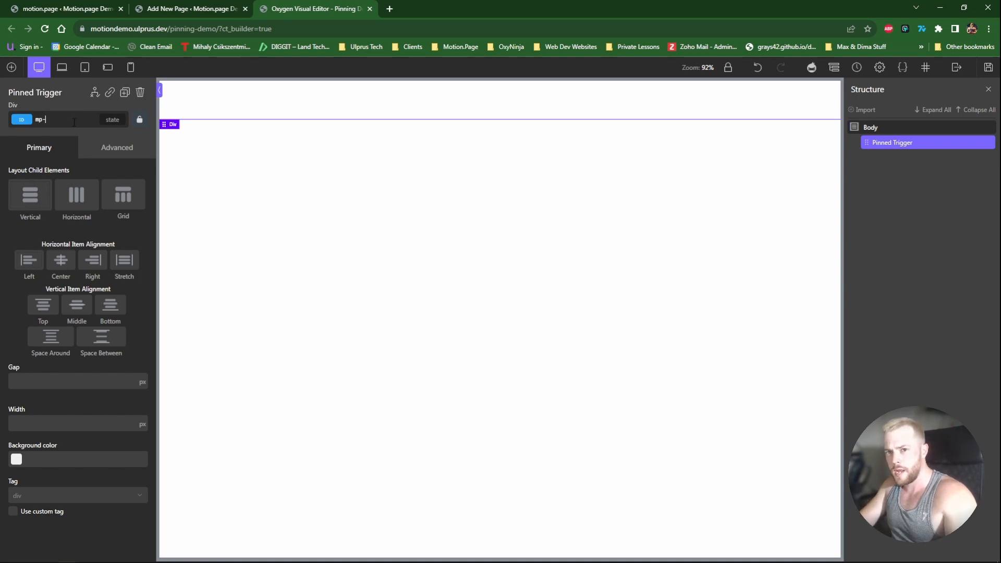
{"action": "type", "text": "-pin-trigger"}
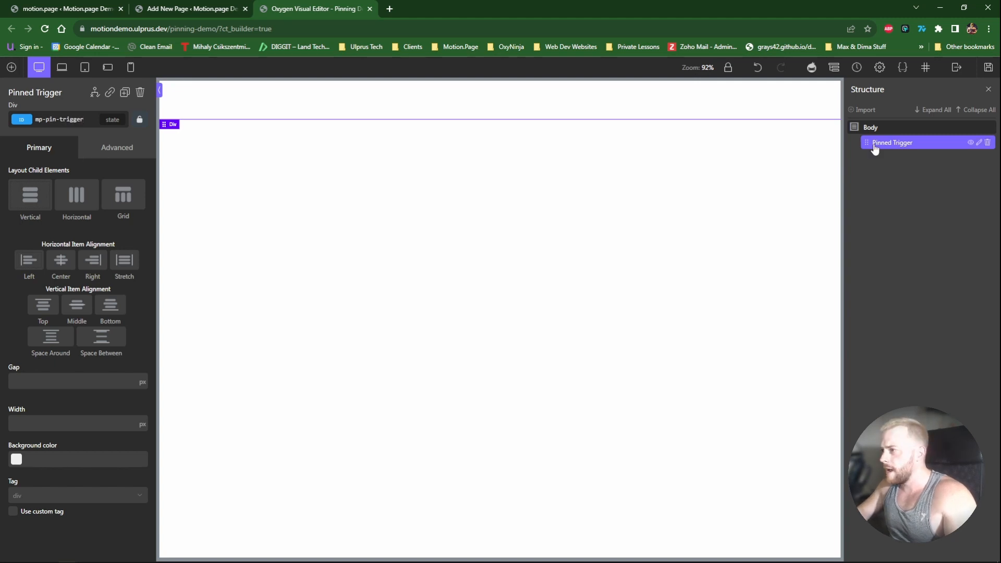
Add a Section inside the Pinned Trigger div and rename it "Main Section"
{"action": "left_click", "coordinate": [11, 67]}
{"action": "left_click", "coordinate": [31, 159]}
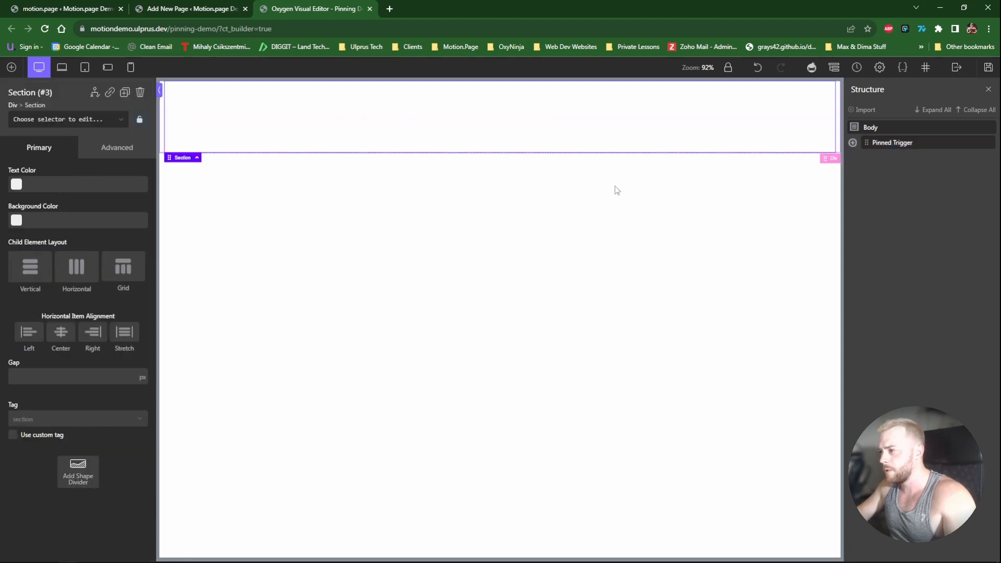
{"action": "left_click", "coordinate": [852, 142]}
{"action": "double_click", "coordinate": [906, 158]}
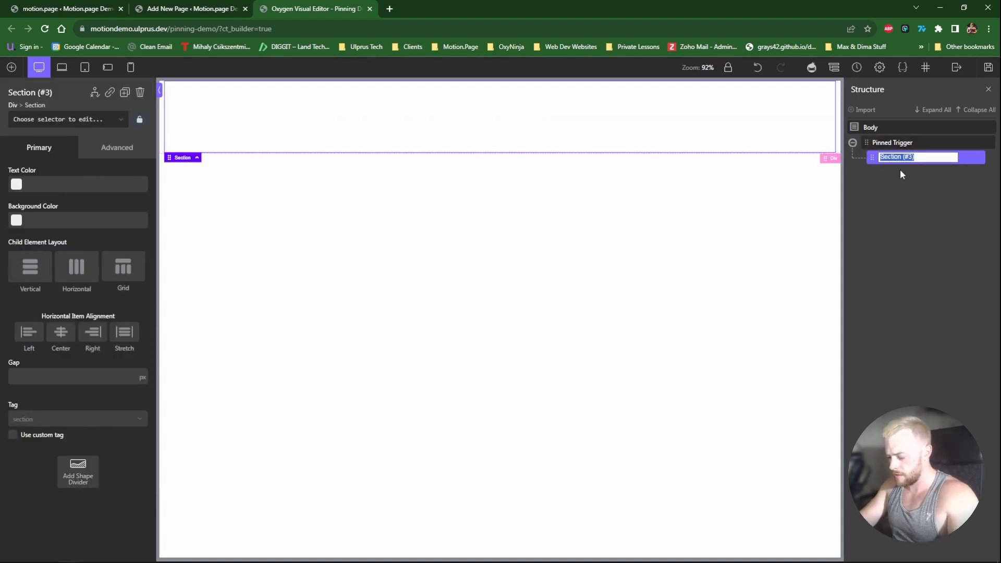
{"action": "type", "text": "Main Section"}
{"action": "key", "text": "Return"}
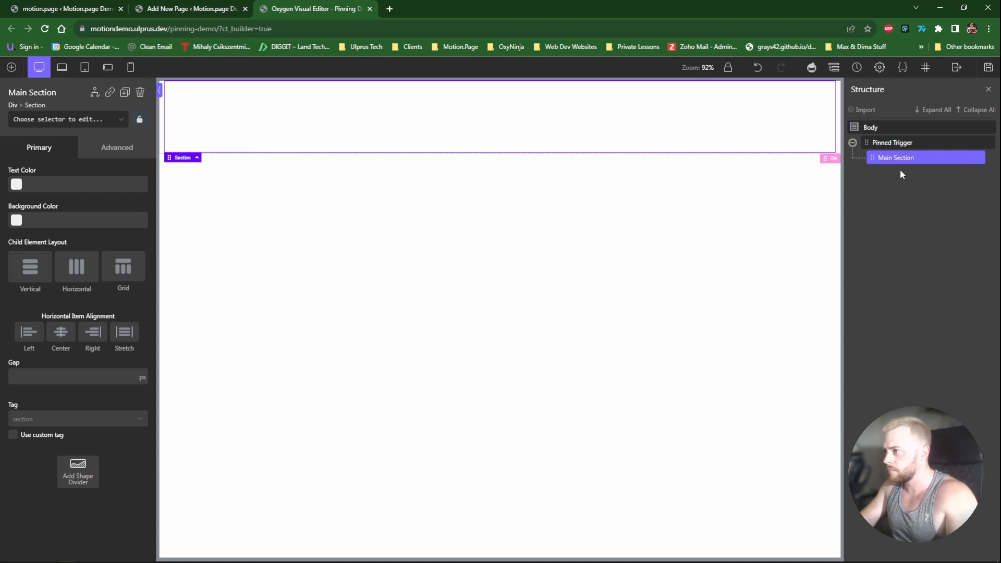
Set the ID of the Main Section to "mp-main-section"
{"action": "left_click", "coordinate": [56, 121]}
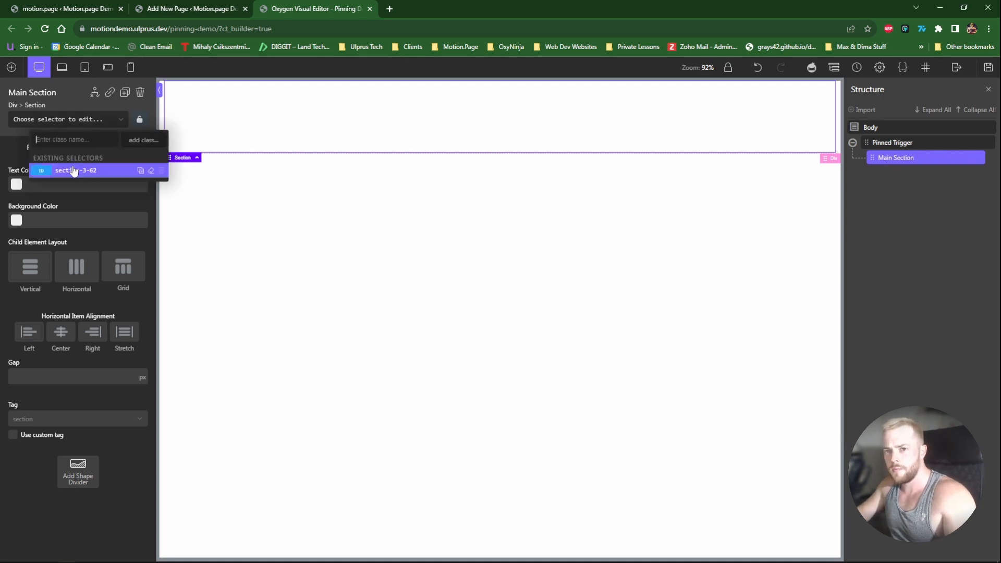
{"action": "left_click", "coordinate": [71, 170]}
{"action": "left_click", "coordinate": [58, 121]}
{"action": "left_click", "coordinate": [57, 121]}
{"action": "key", "text": "ctrl+a"}
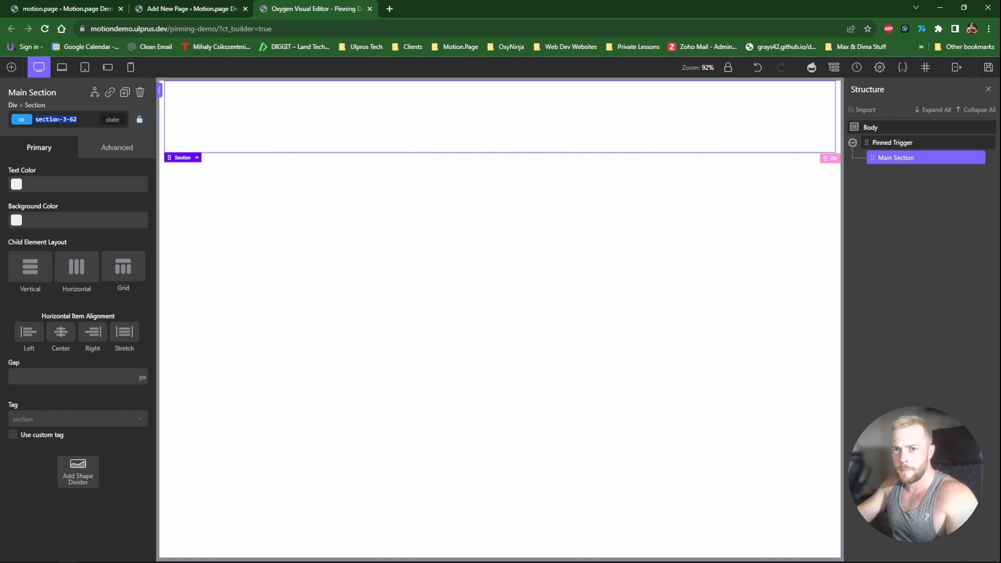
{"action": "type", "text": "mp-main-"}
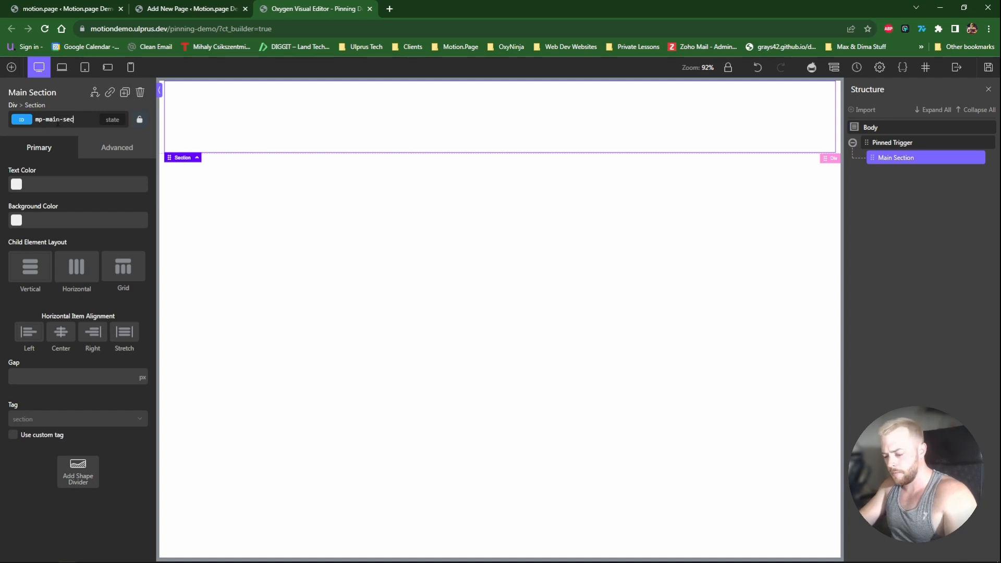
Set the Main Section's height to 100 vh
{"action": "left_click", "coordinate": [119, 148]}
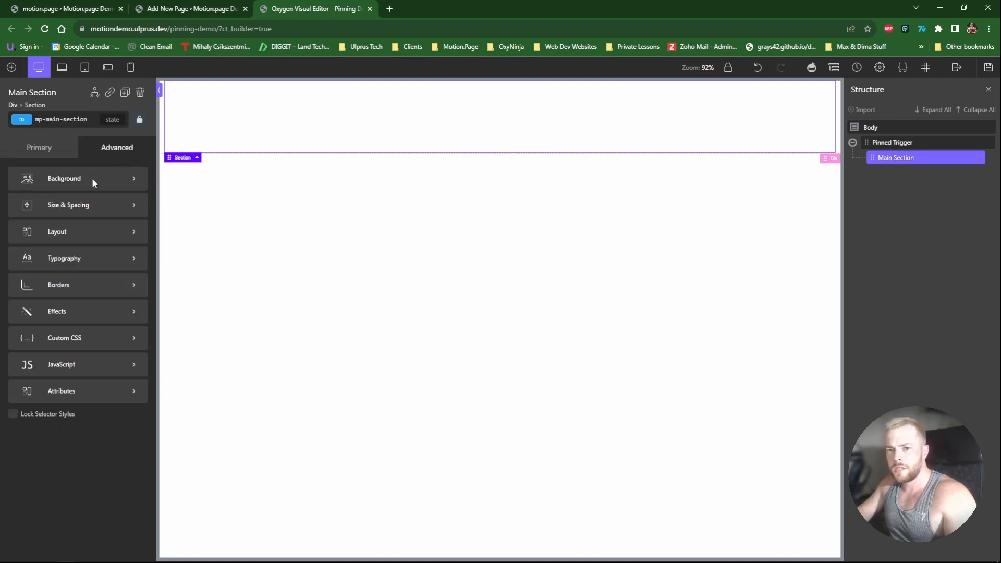
{"action": "left_click", "coordinate": [85, 235]}
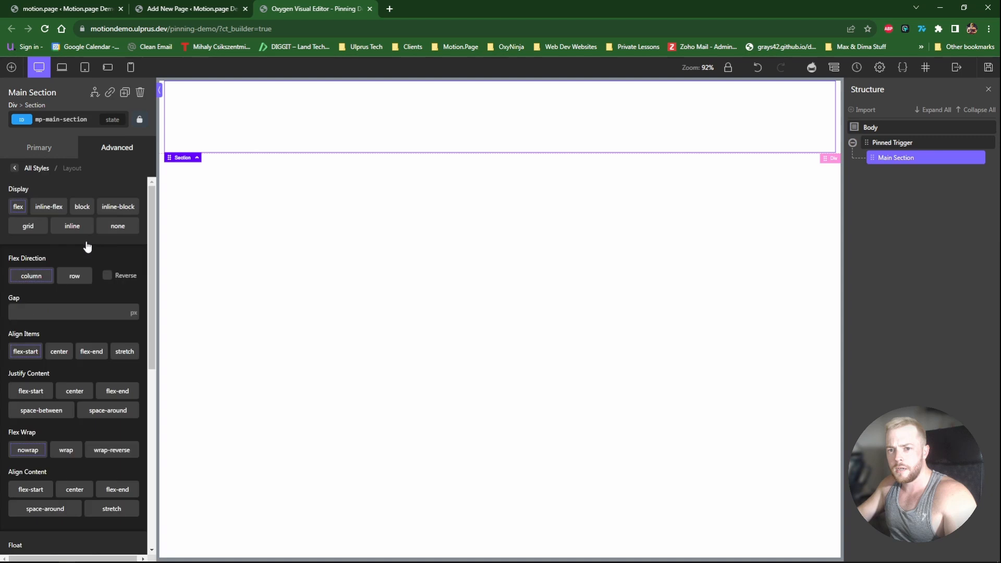
{"action": "left_click", "coordinate": [13, 169]}
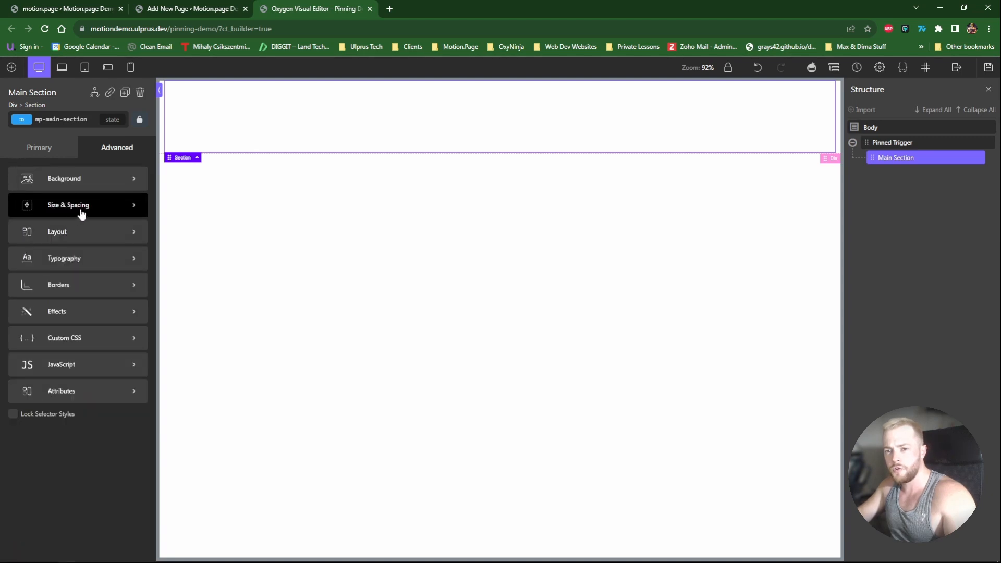
{"action": "left_click", "coordinate": [68, 208]}
{"action": "left_click", "coordinate": [23, 325]}
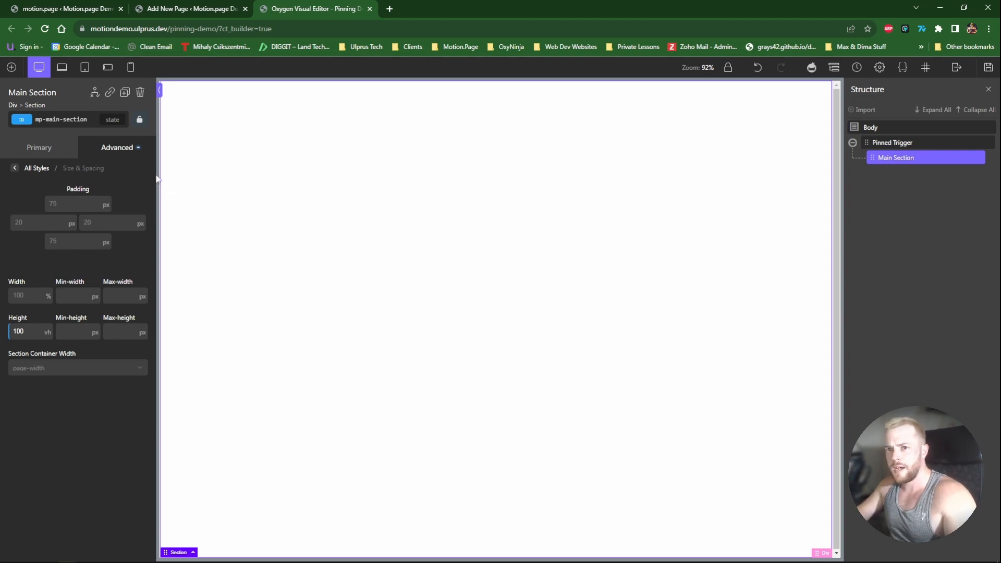
Set the Main Section's background color to #ffef62
{"action": "left_click", "coordinate": [114, 149]}
{"action": "left_click", "coordinate": [90, 184]}
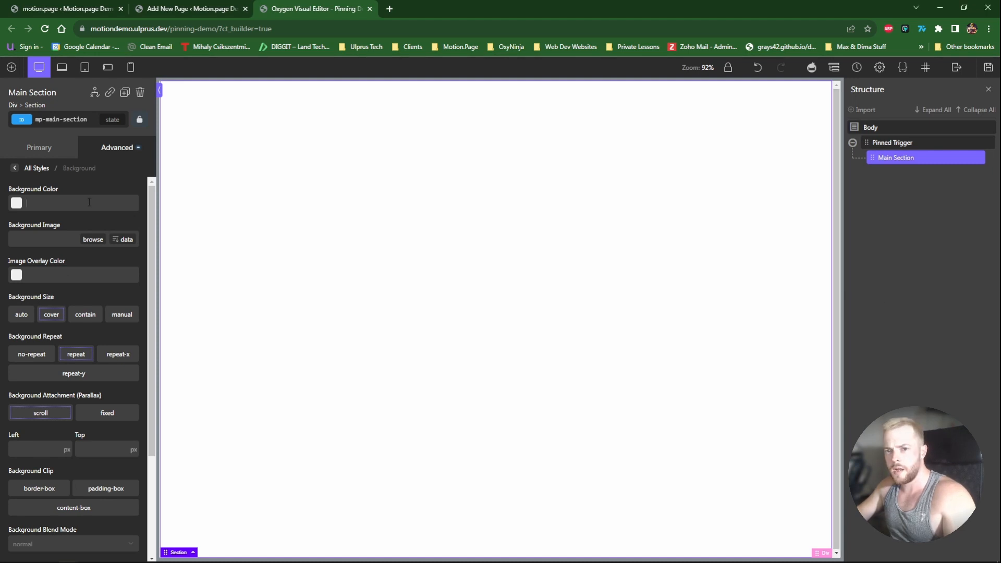
{"action": "left_click", "coordinate": [112, 208]}
{"action": "type", "text": "#ffef62"}
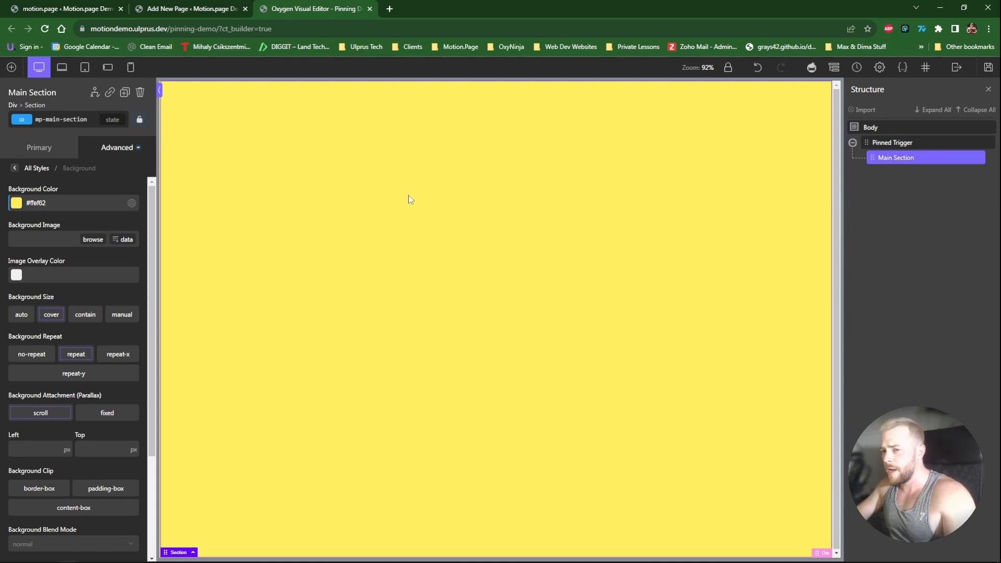
Add a Div inside the Main Section and rename it "Text Wrapper"
{"action": "left_click", "coordinate": [11, 66]}
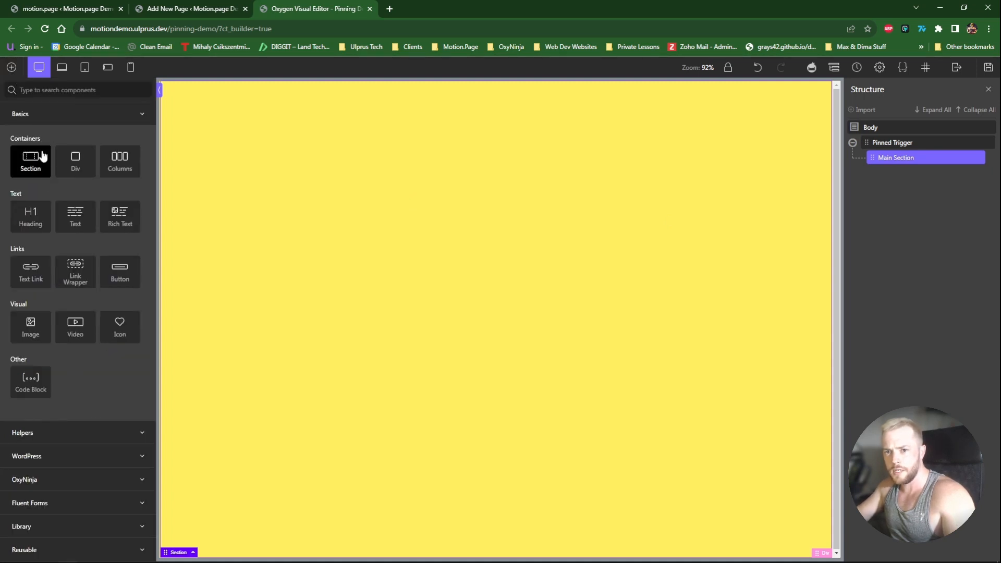
{"action": "left_click", "coordinate": [76, 172]}
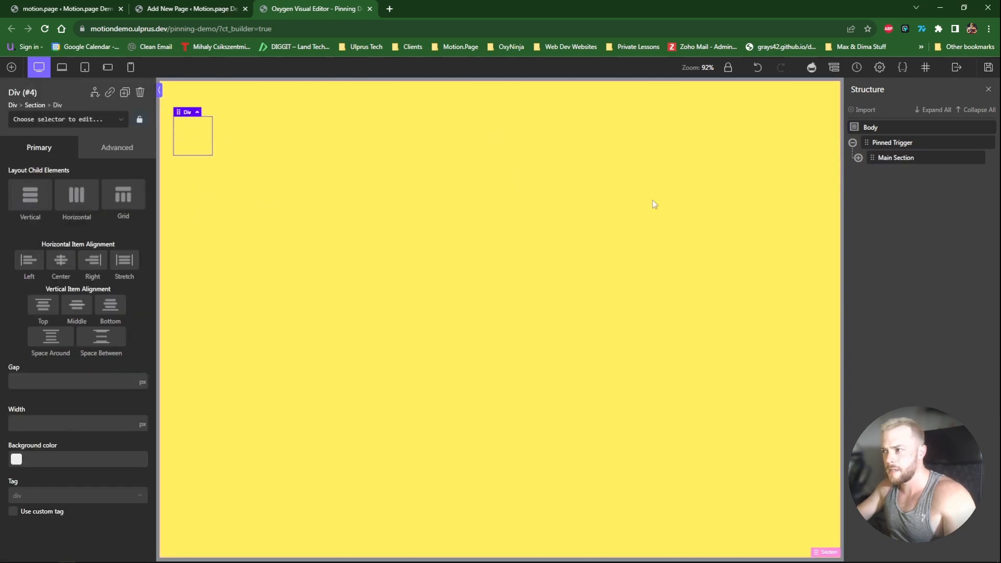
{"action": "left_click", "coordinate": [858, 158]}
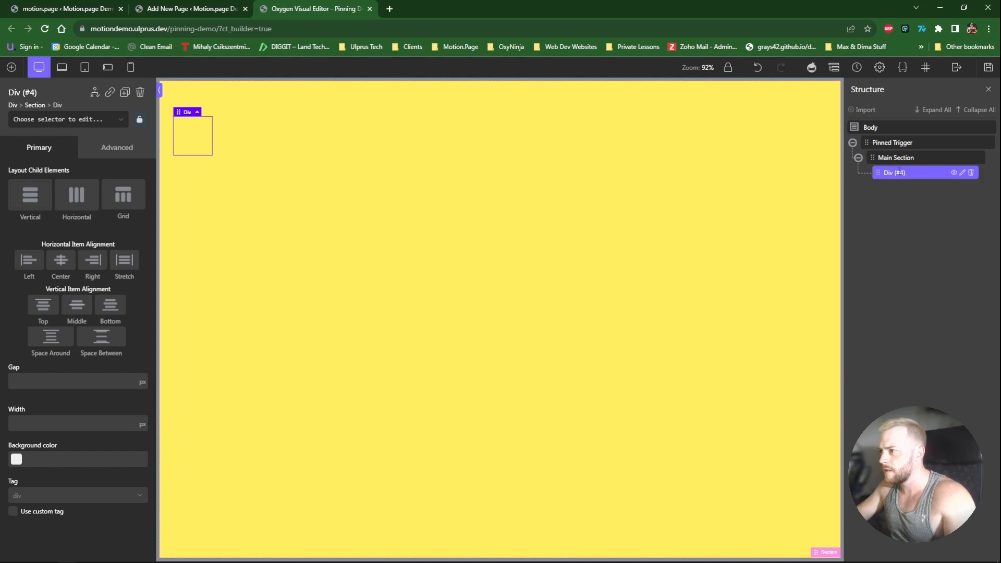
{"action": "double_click", "coordinate": [896, 172]}
{"action": "type", "text": "Text Wrapper"}
{"action": "key", "text": "Return"}
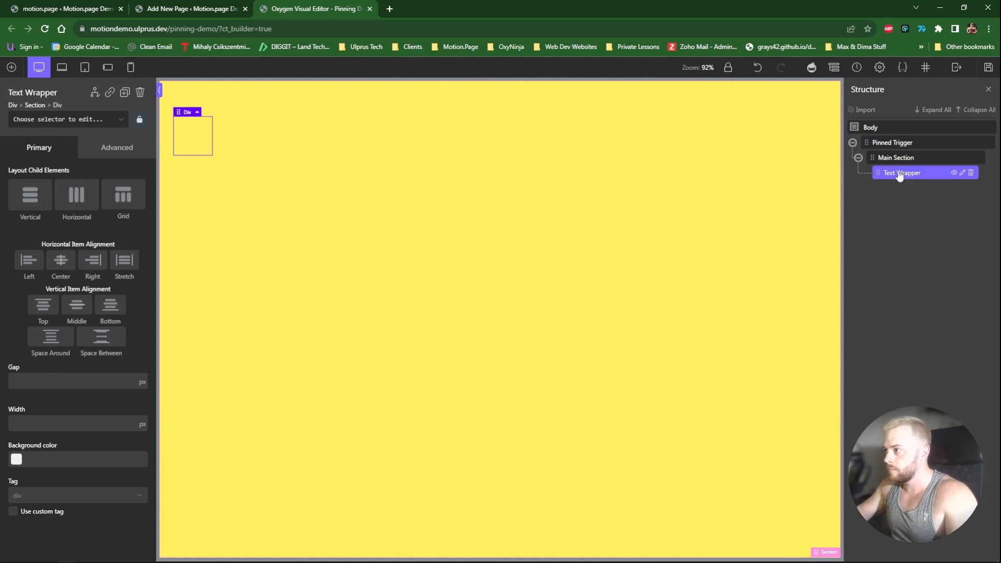
Add a Text element inside the Text Wrapper and fill it with a Lorem ipsum paragraph ending in "euismod in, nibh."
{"action": "left_click", "coordinate": [11, 66]}
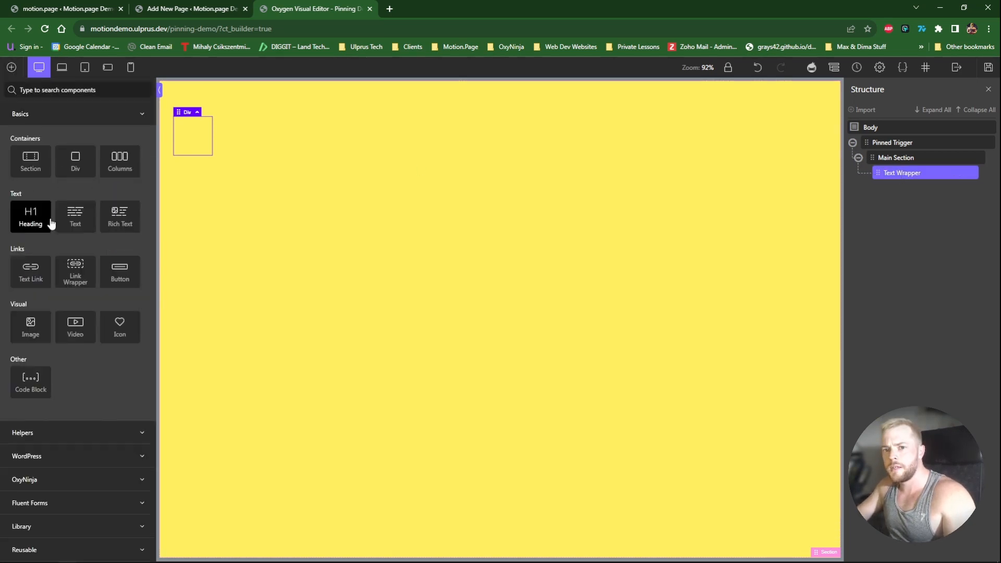
{"action": "left_click", "coordinate": [75, 216]}
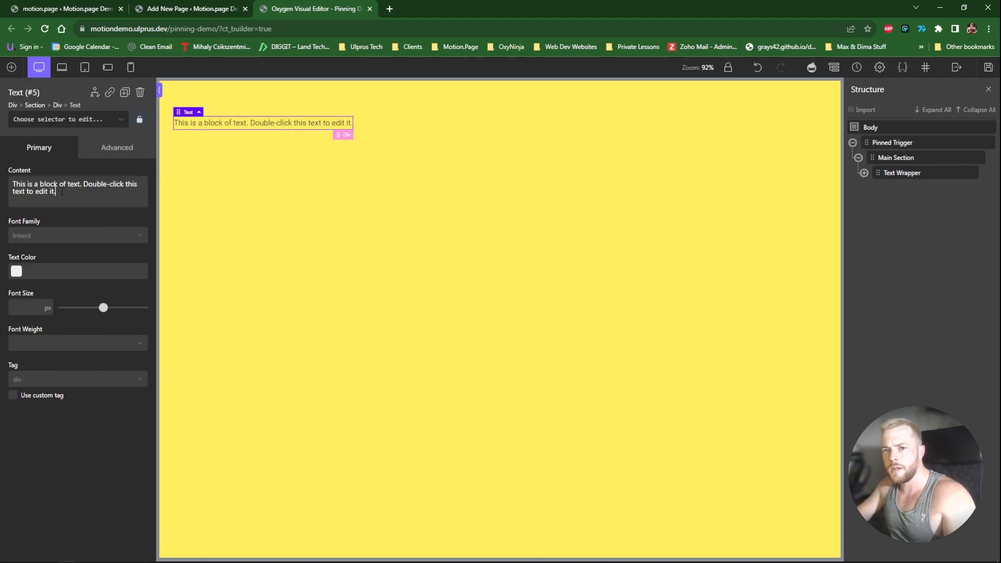
{"action": "type", "text": "Lorem ipsum dolor sit amet, consectetur adipiscing elit. Class aptent taciti sociosqu ad litora torquent per conubia nostra, per inceptos himenaeos. Sed convallis tristique sem. Nulla metus metus, ullamcorper vel, tincidunt sed, euismod in, nibh."}
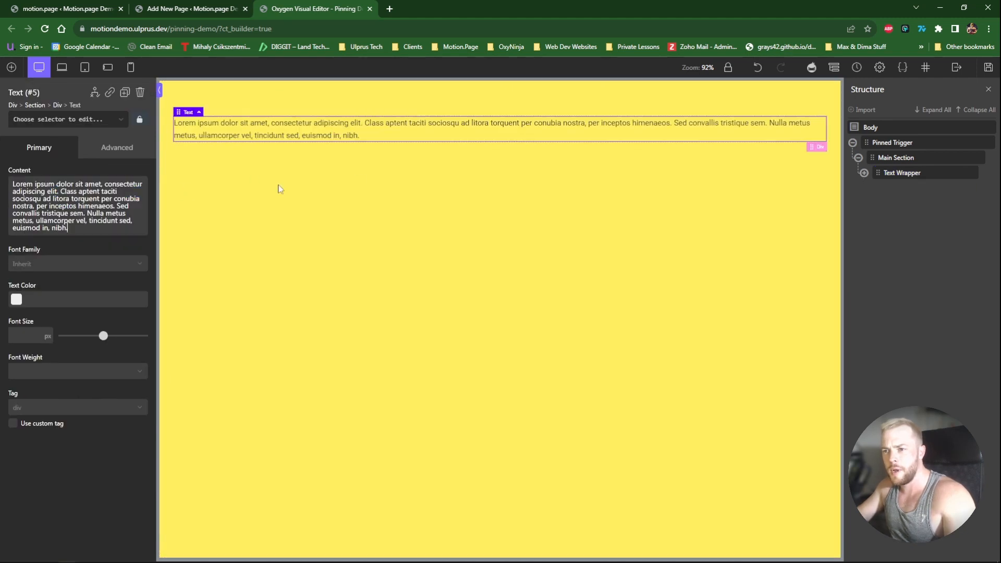
Limit the Text Wrapper's width by assigning it the existing class c-max-width-640
{"action": "left_click", "coordinate": [898, 158]}
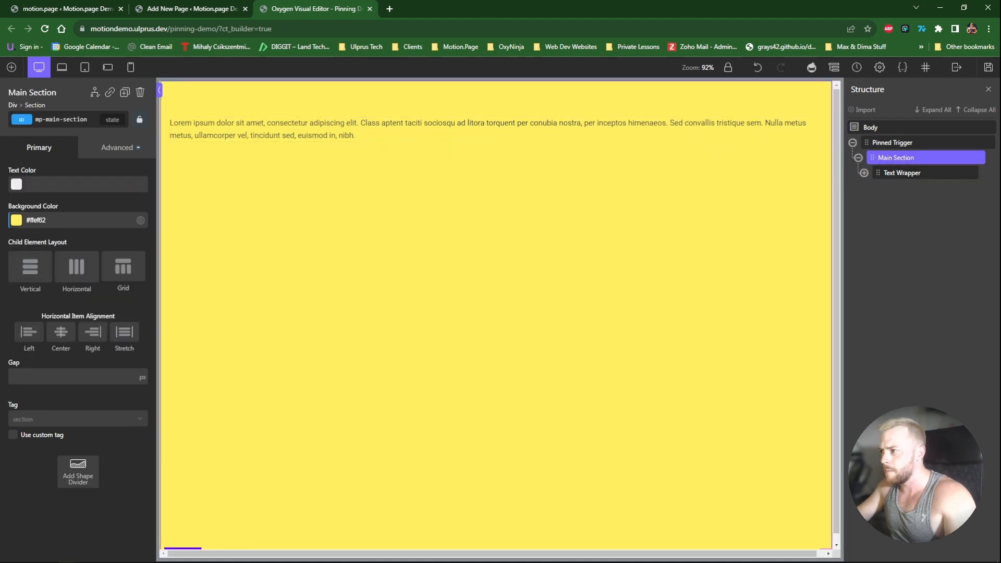
{"action": "left_click", "coordinate": [909, 175]}
{"action": "mouse_move", "coordinate": [77, 128]}
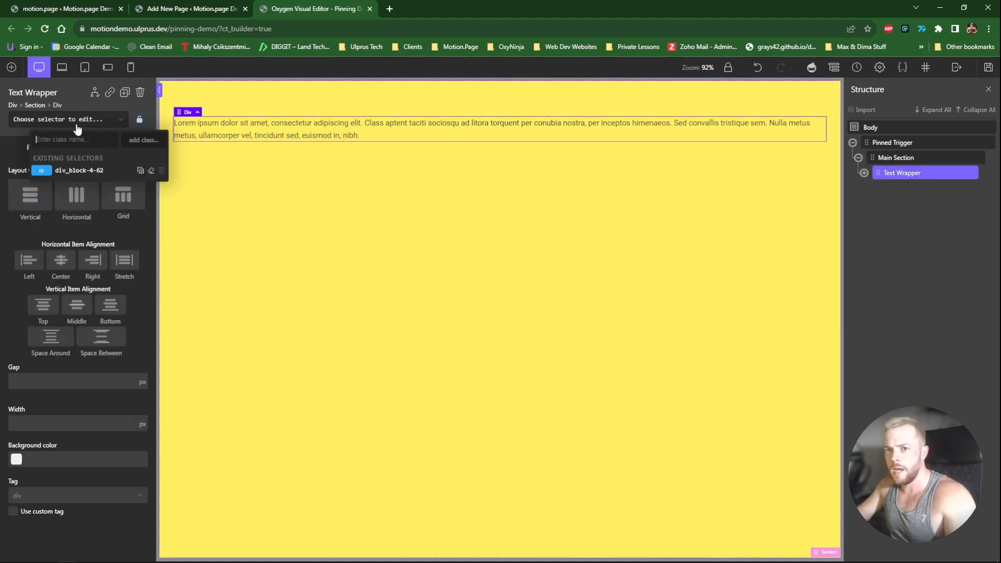
{"action": "type", "text": "max-"}
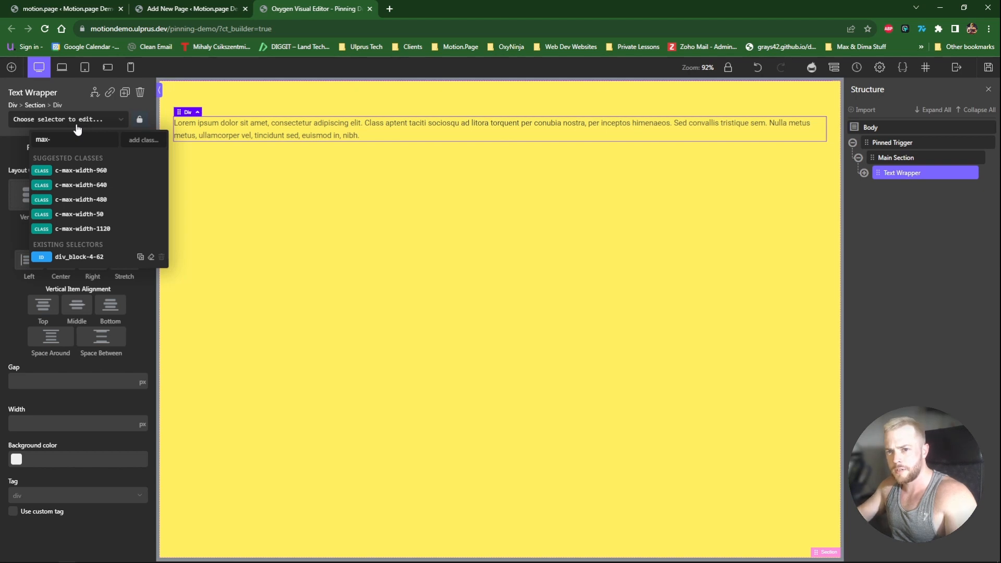
{"action": "left_click", "coordinate": [79, 185]}
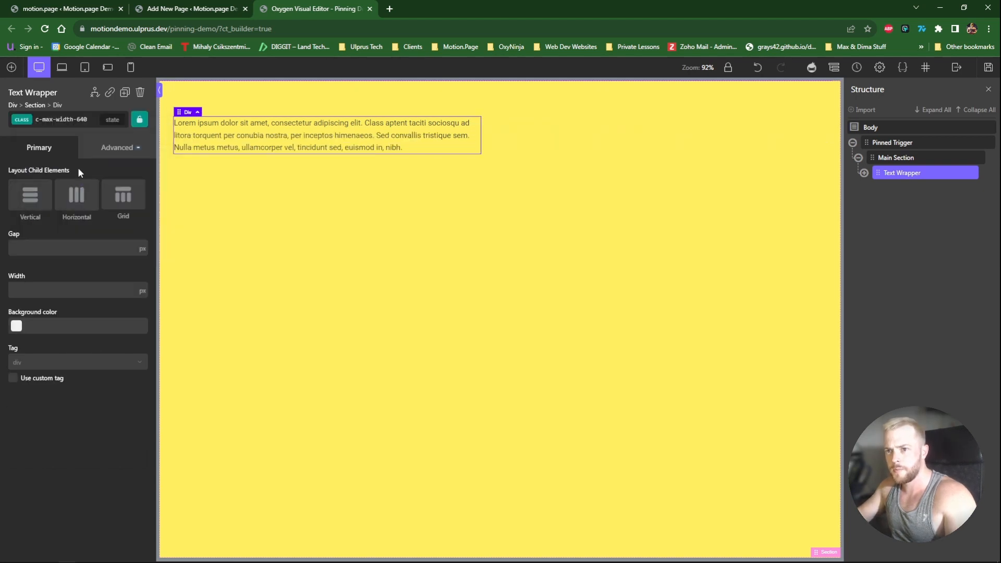
Duplicate the Lorem ipsum text block twice so the Text Wrapper holds three text blocks
{"action": "left_click", "coordinate": [897, 159]}
{"action": "left_click", "coordinate": [892, 176]}
{"action": "left_click", "coordinate": [864, 173]}
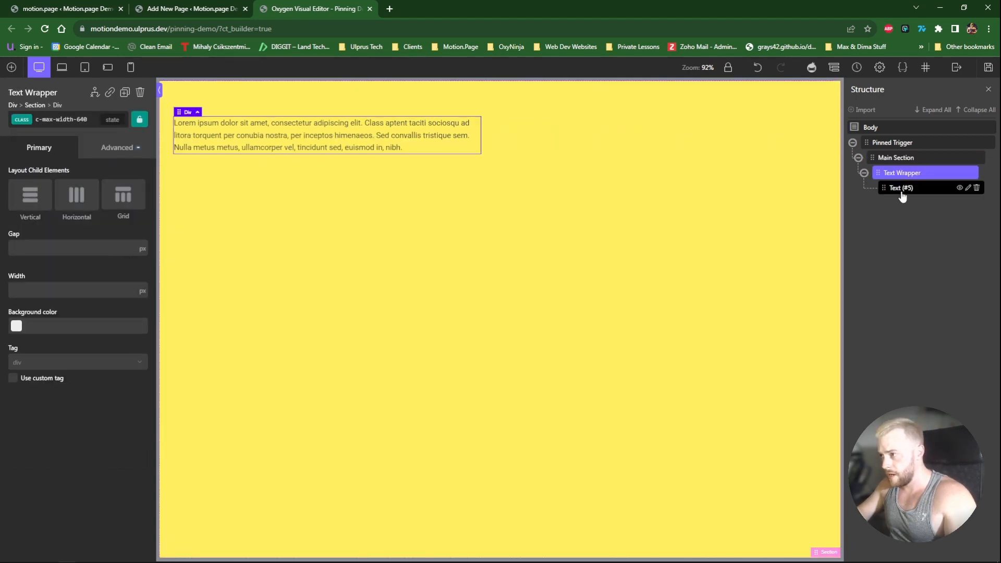
{"action": "left_click", "coordinate": [901, 190]}
{"action": "key", "text": "ctrl+d"}
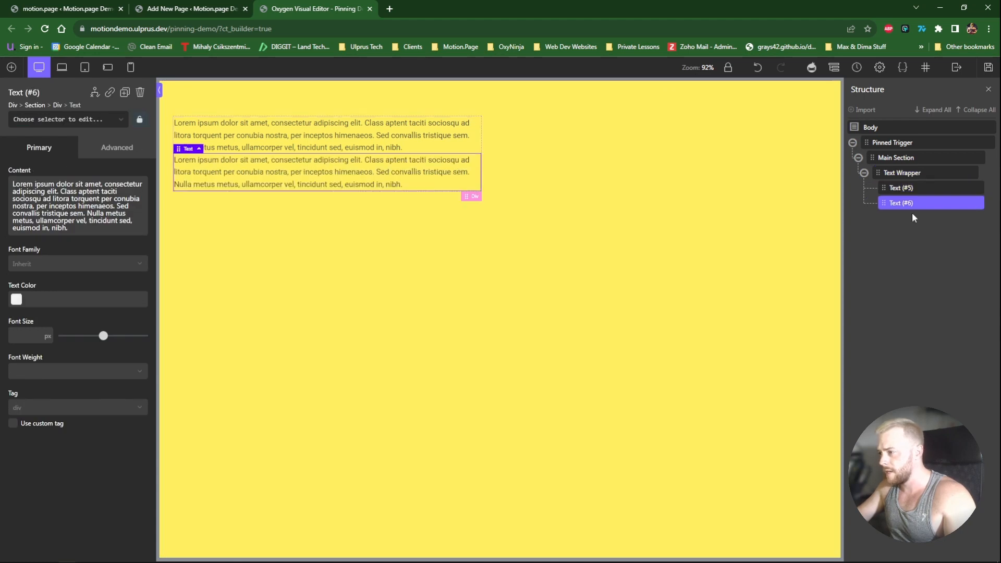
{"action": "key", "text": "ctrl+d"}
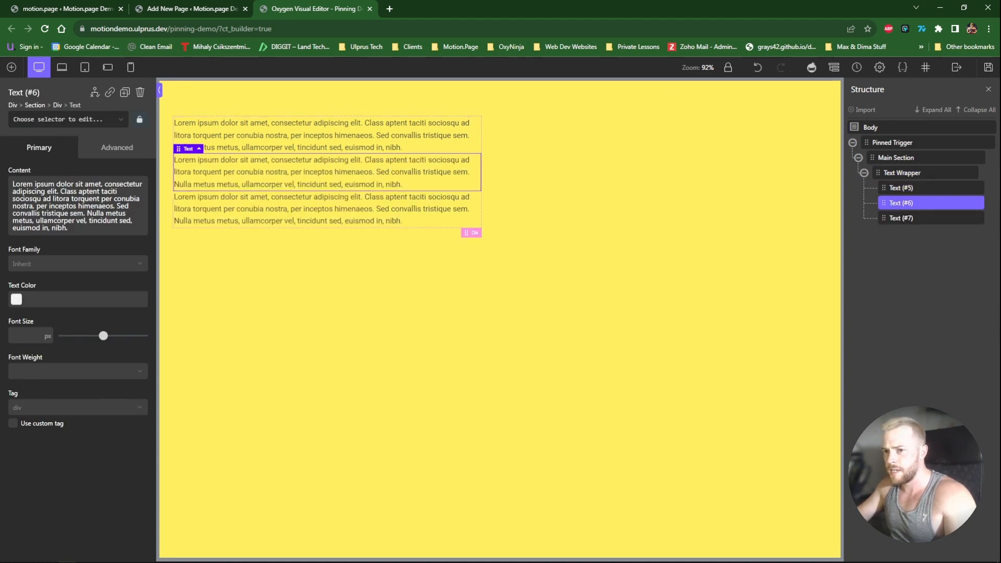
Replace the content of the second and third text blocks with the paragraph starting "This is a text block which we will use for the second slide."
{"action": "key", "text": "ctrl+a"}
{"action": "type", "text": "This is a text block which we will use for the second slide. Let's keep typing so that it fills up 3 lines. Lorem ipsum dolor sit amet, consectetur adipiscing elit. Class aptent taciti sociosqu ad litora torquent per conubia nostra, per inceptos himenaeos."}
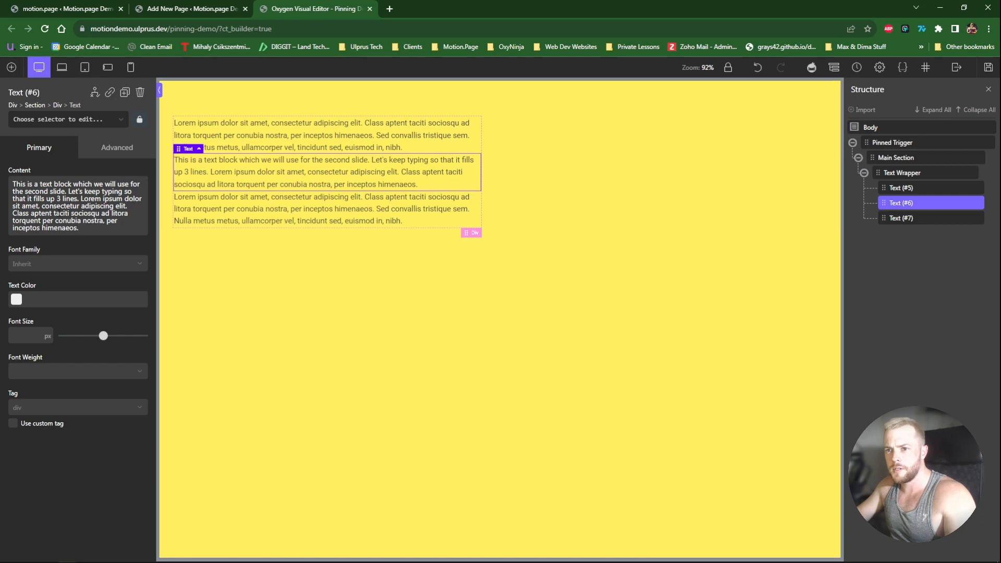
{"action": "left_click", "coordinate": [229, 209]}
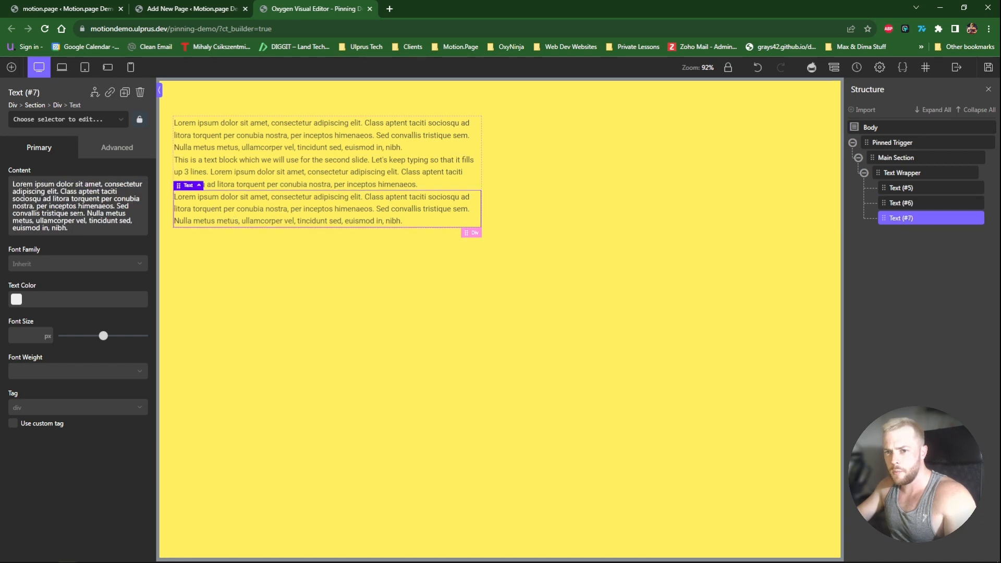
{"action": "key", "text": "ctrl+a"}
{"action": "type", "text": "This is a text block which we will use for the second slide. Let's keep typing so that it fills up 3 lines. Lorem ipsum dolor sit amet, consectetur adipiscing elit. Class aptent taciti sociosqu ad litora torquent per conubia nostra, per inceptos himenaeos."}
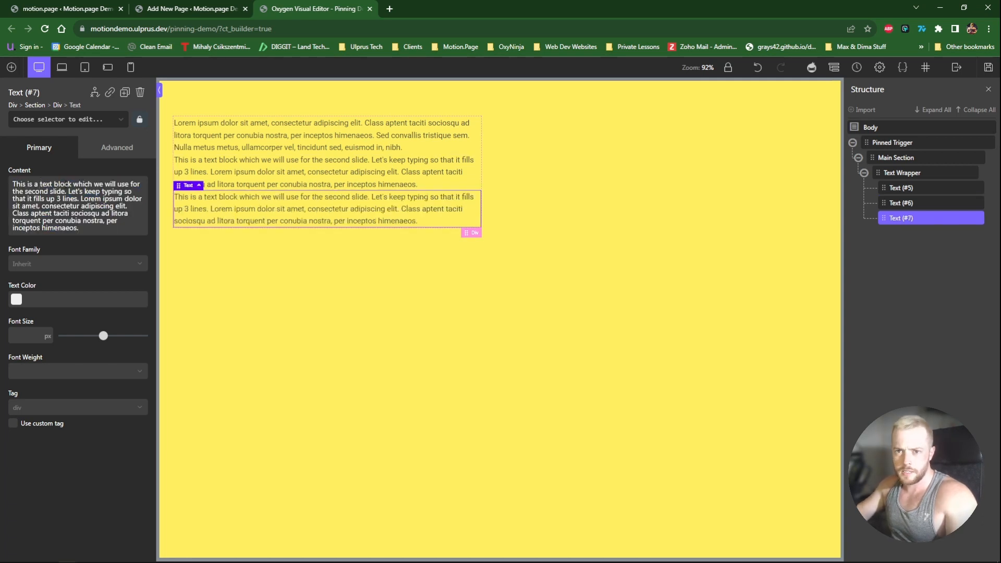
Reword the third text block's opening to "This is the final text block" and select the second text block
{"action": "key", "text": "BackSpace"}
{"action": "key", "text": "BackSpace"}
{"action": "type", "text": "the final"}
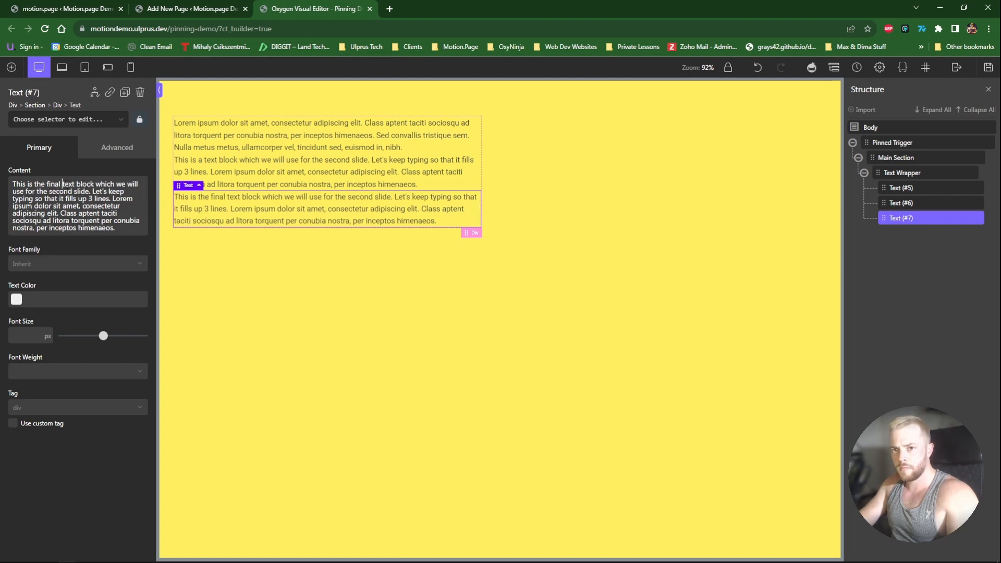
{"action": "left_click", "coordinate": [268, 177]}
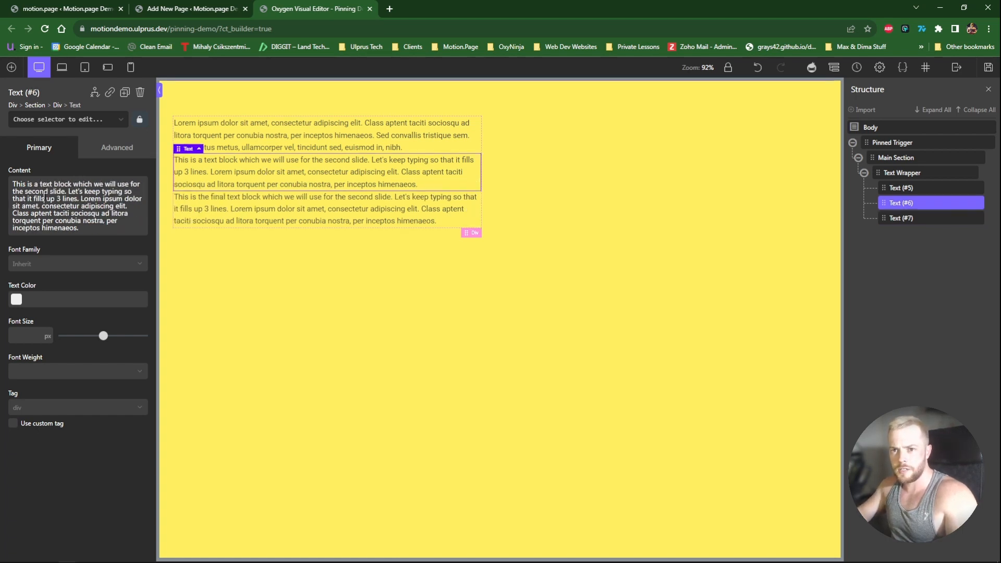
Reword the second text block's opening to "This is the second text block"
{"action": "type", "text": "the second"}
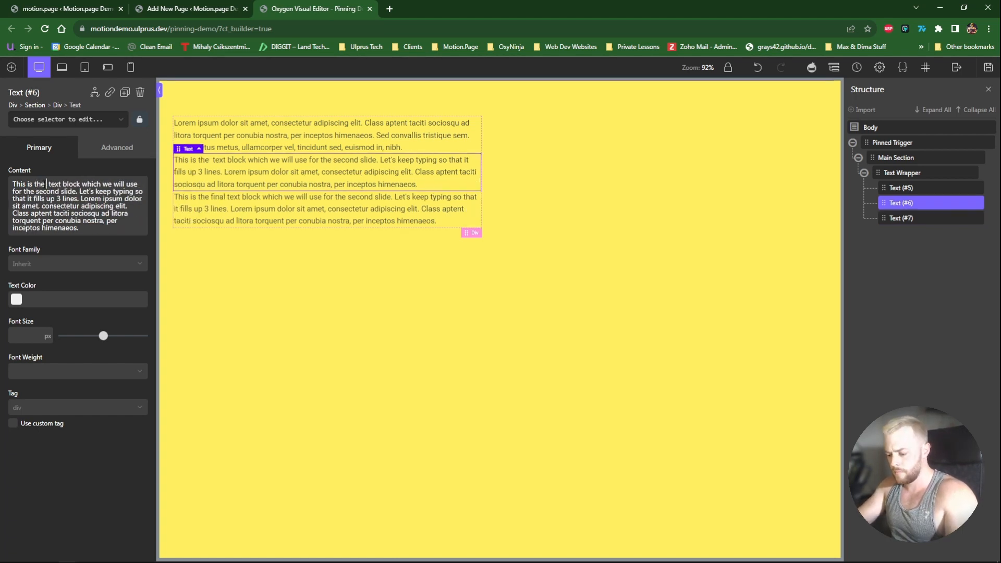
{"action": "left_click", "coordinate": [397, 155]}
{"action": "left_click", "coordinate": [394, 169]}
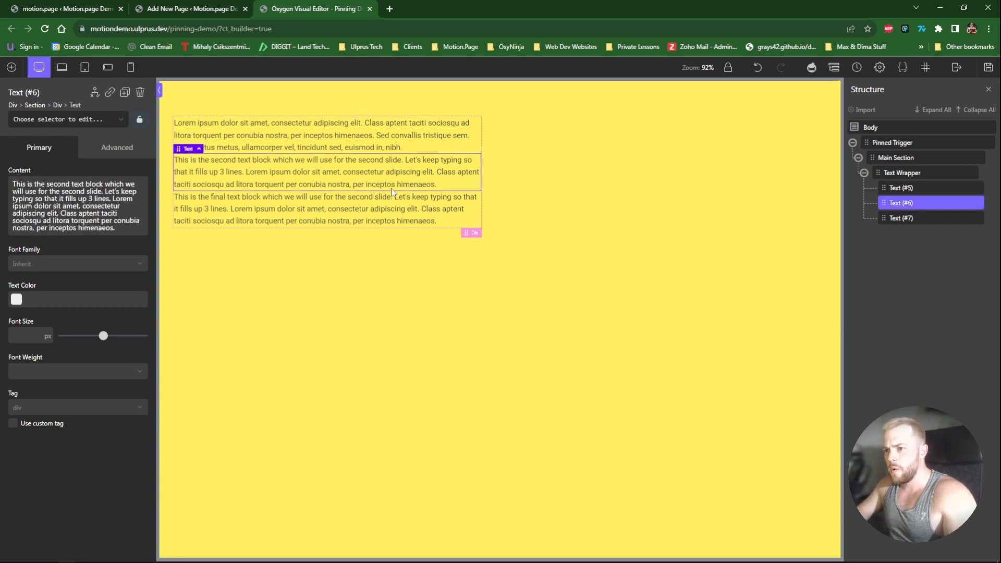
{"action": "left_click", "coordinate": [394, 208]}
{"action": "left_click", "coordinate": [390, 140]}
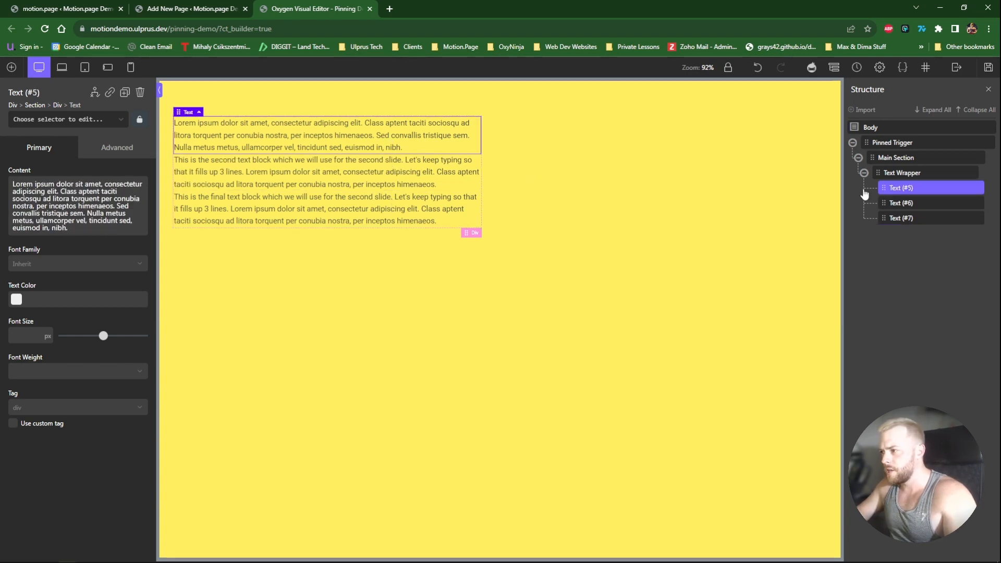
Set the Text Wrapper's position to relative on its ID selector rather than the c-max-width-640 class
{"action": "left_click", "coordinate": [897, 173]}
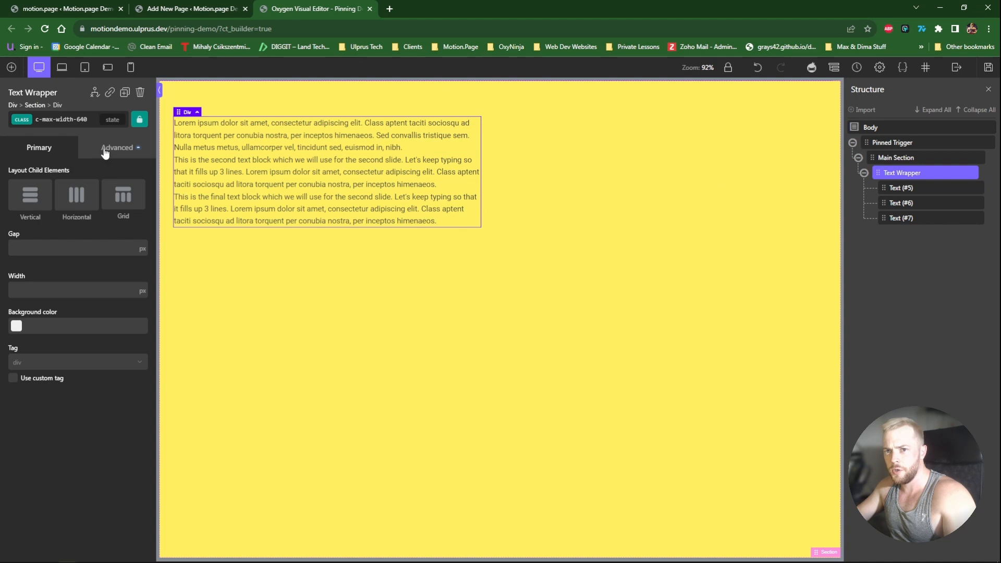
{"action": "left_click", "coordinate": [68, 119]}
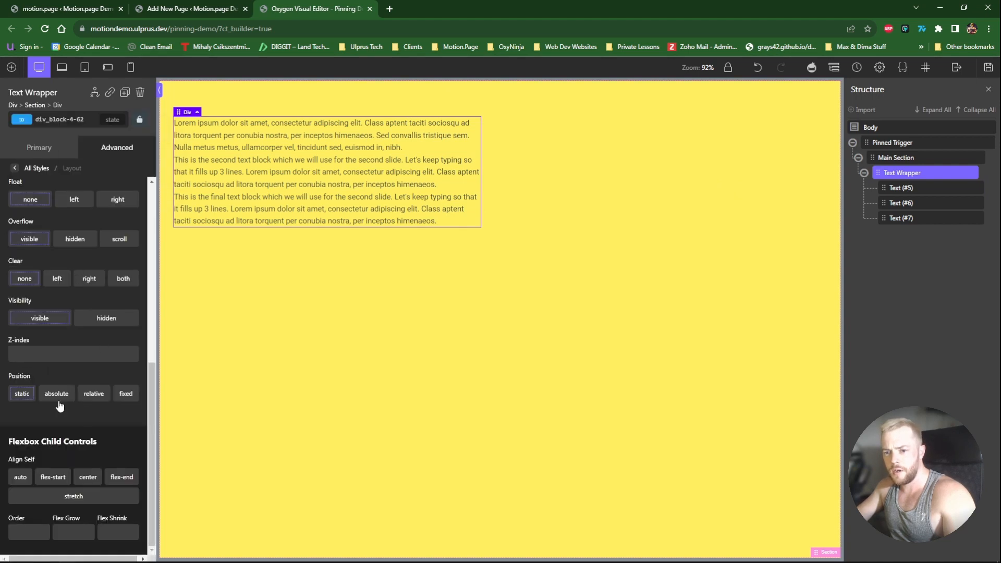
{"action": "left_click", "coordinate": [94, 393]}
Set the second text block's position to absolute so it overlaps the first text block
{"action": "left_click", "coordinate": [900, 188]}
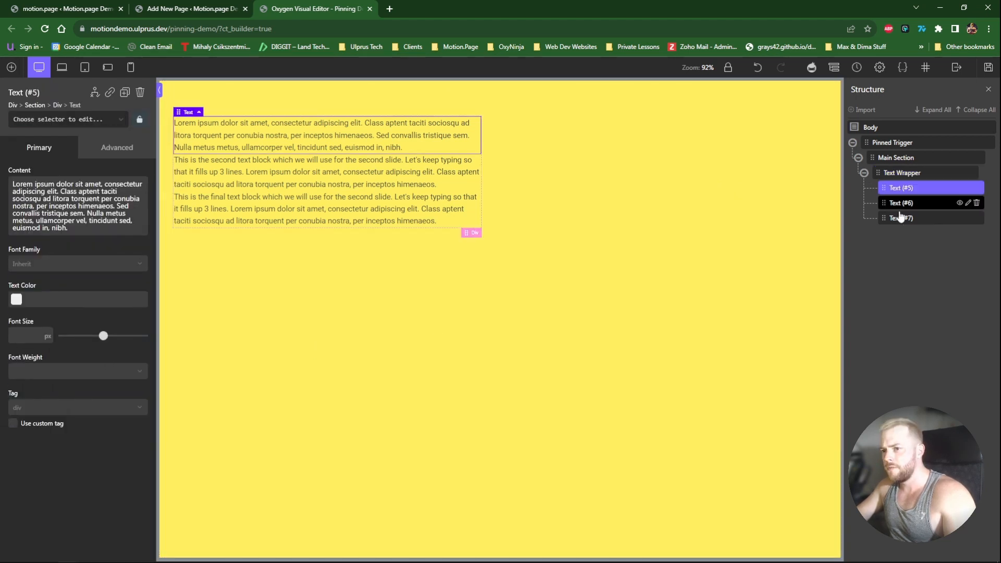
{"action": "left_click", "coordinate": [900, 218]}
{"action": "left_click", "coordinate": [897, 203]}
{"action": "left_click", "coordinate": [897, 188]}
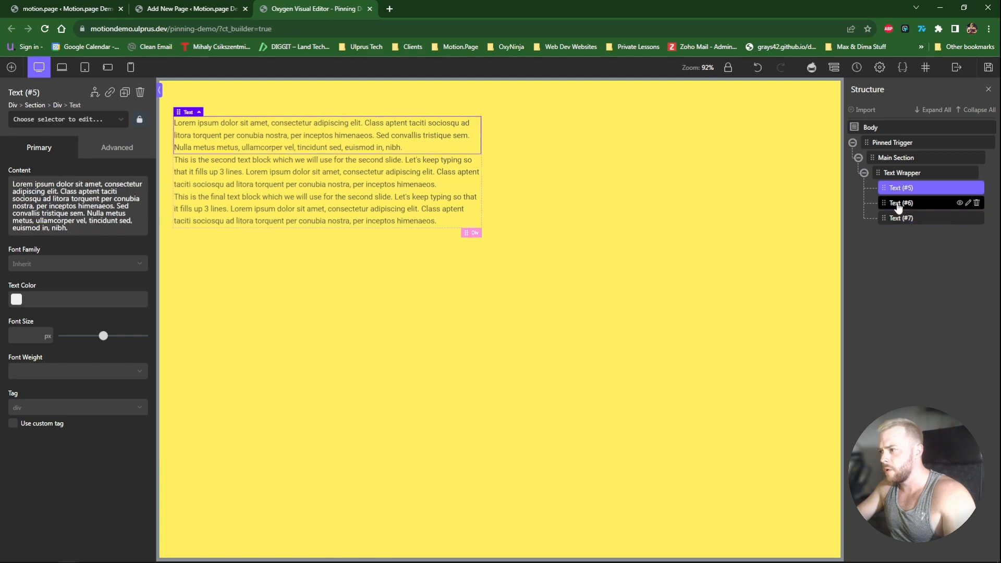
{"action": "left_click", "coordinate": [897, 204]}
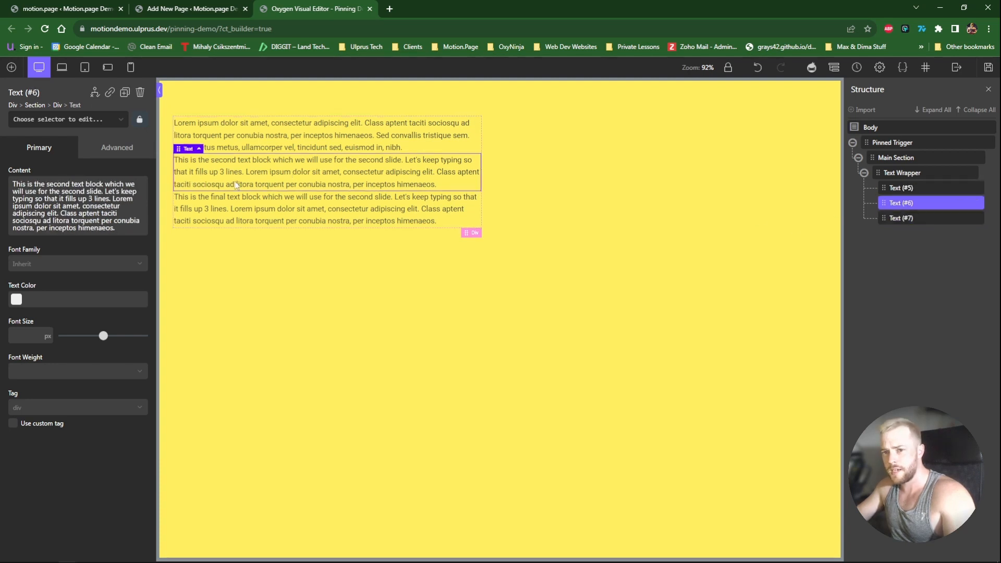
{"action": "left_click", "coordinate": [120, 156]}
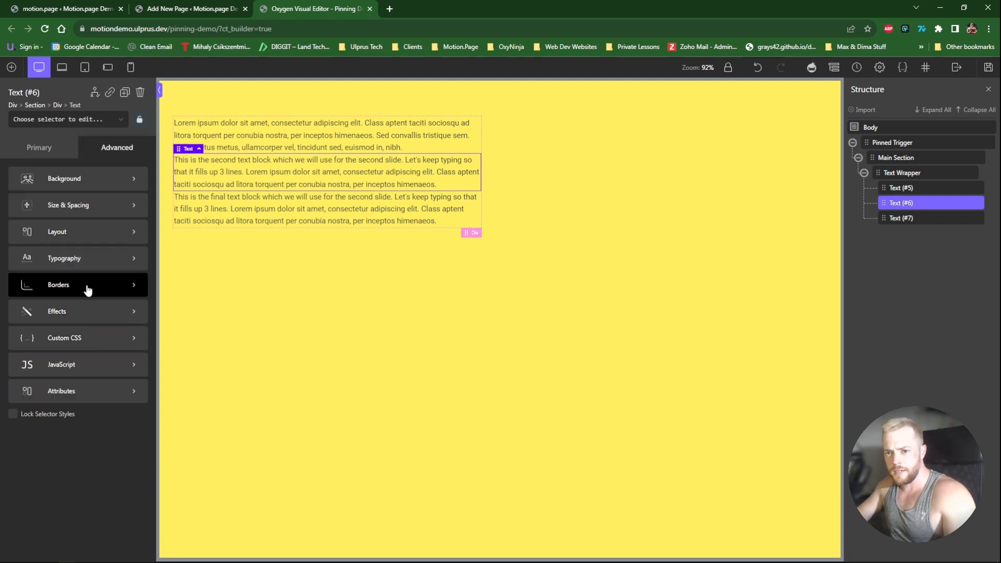
{"action": "left_click", "coordinate": [81, 240]}
{"action": "scroll", "coordinate": [76, 423], "scroll_direction": "down", "scroll_amount": 2}
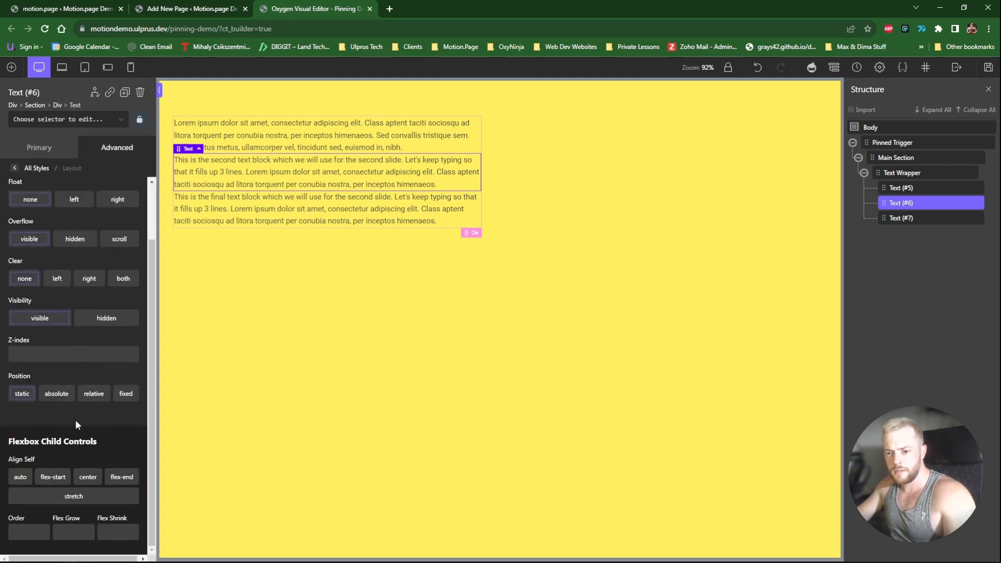
{"action": "left_click", "coordinate": [58, 394]}
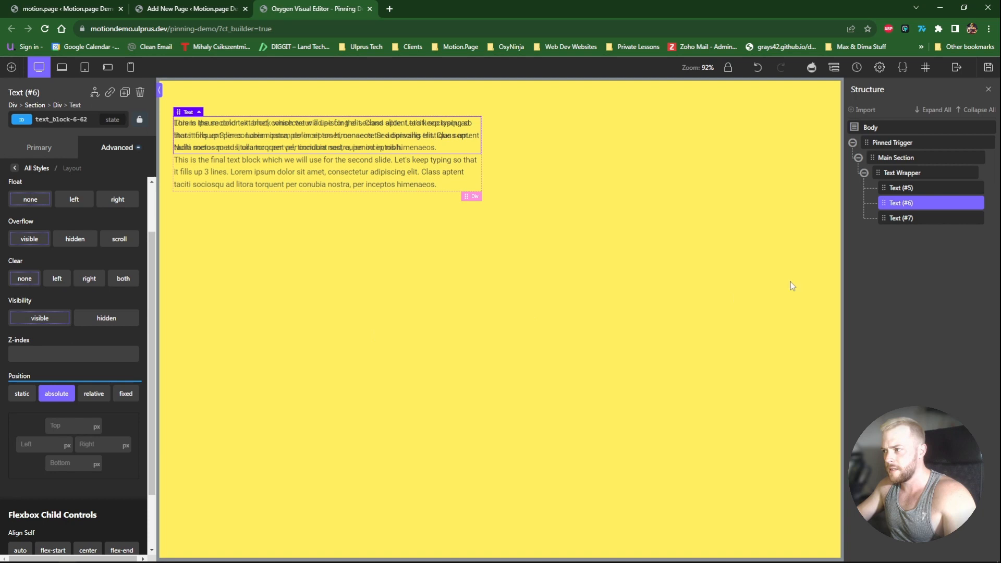
Set the third text block's position to absolute so it stacks over the other two
{"action": "left_click", "coordinate": [910, 218]}
{"action": "left_click", "coordinate": [113, 148]}
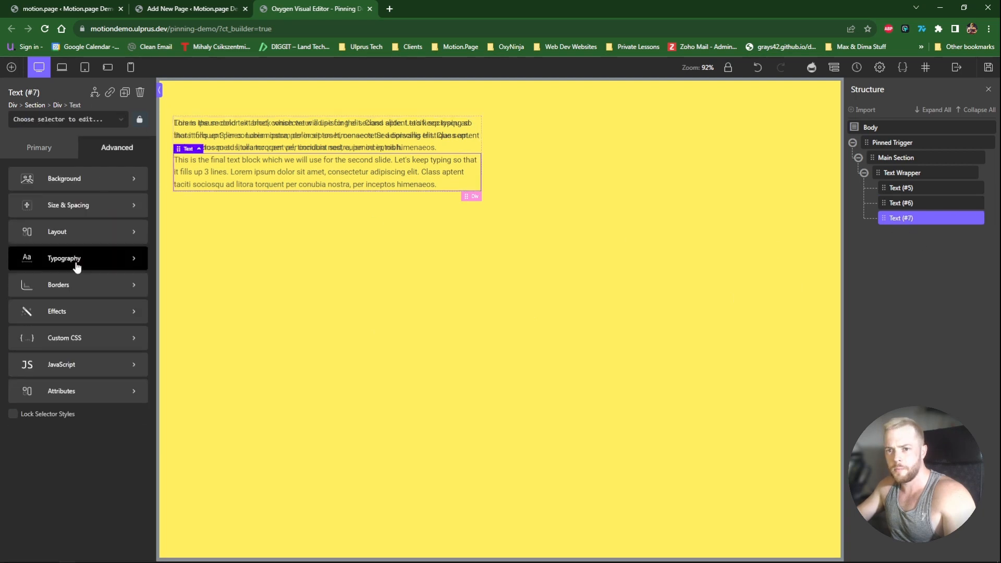
{"action": "left_click", "coordinate": [79, 240]}
{"action": "left_click", "coordinate": [58, 394]}
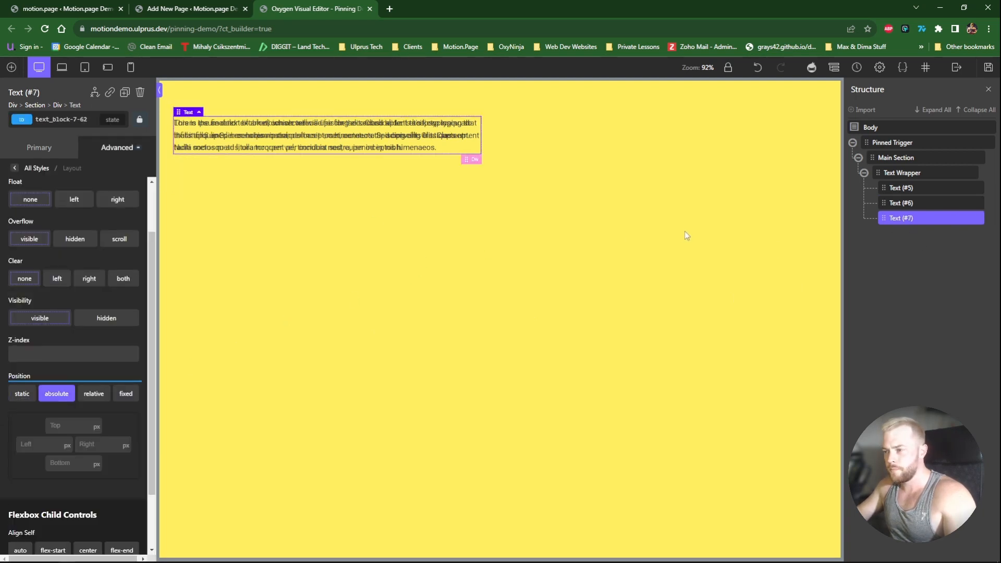
Rename the ID of the first text block to mp-text-1
{"action": "left_click", "coordinate": [896, 203]}
{"action": "left_click", "coordinate": [897, 188]}
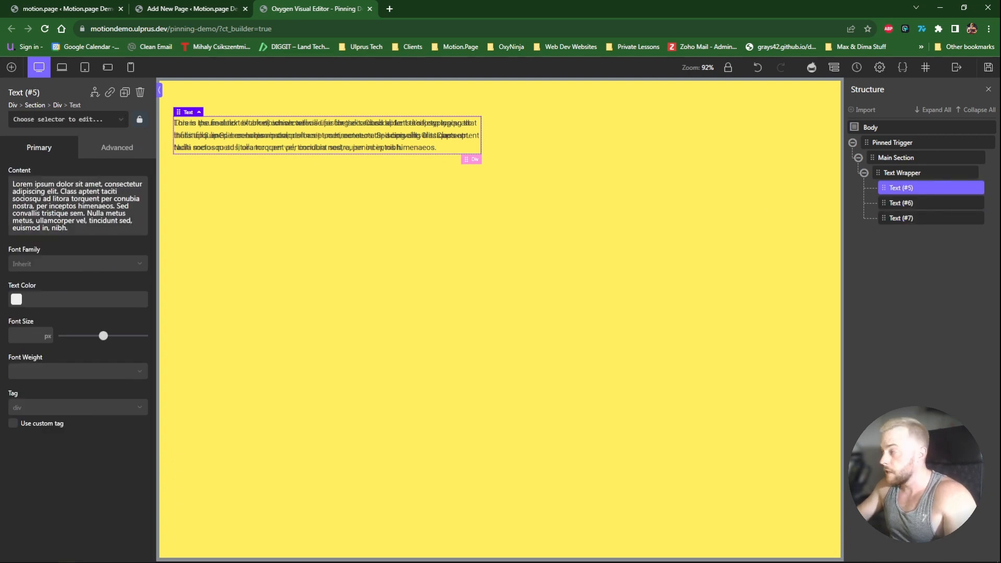
{"action": "left_click", "coordinate": [57, 119]}
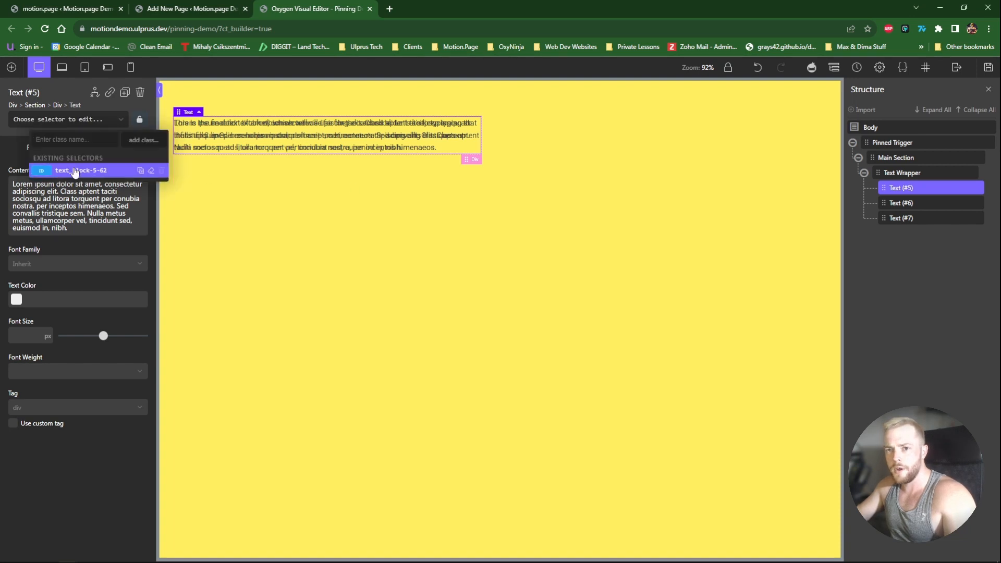
{"action": "left_click", "coordinate": [76, 172]}
{"action": "double_click", "coordinate": [49, 118]}
{"action": "type", "text": "mp-text-"}
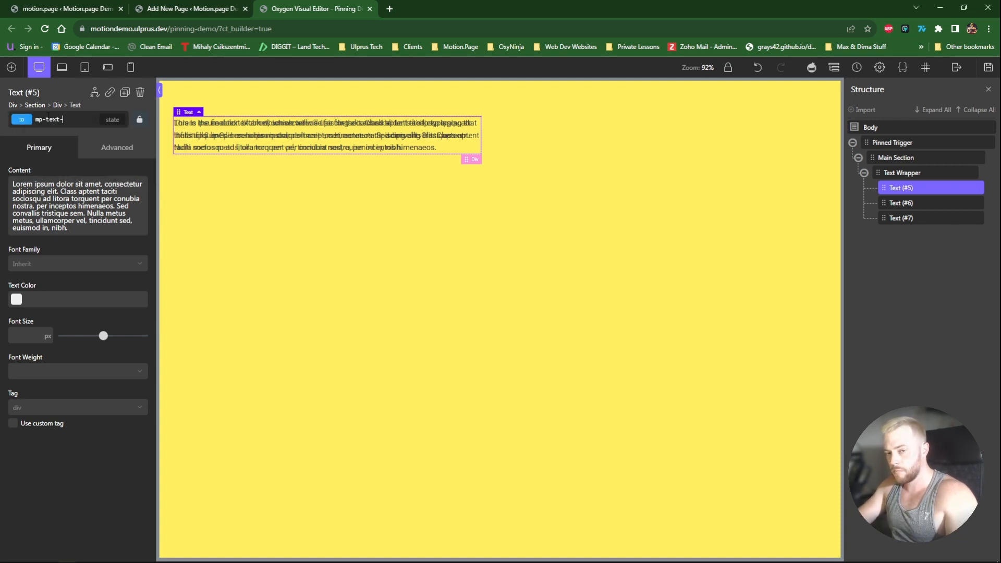
{"action": "type", "text": "1"}
Rename the ID of the second text block to mp-text-2
{"action": "left_click", "coordinate": [901, 203]}
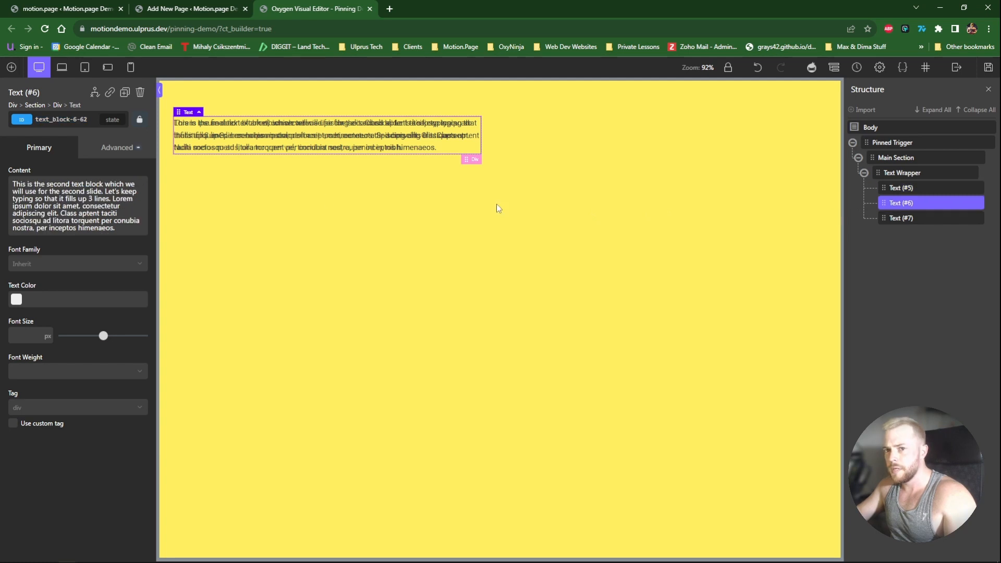
{"action": "left_click", "coordinate": [64, 120]}
{"action": "left_click", "coordinate": [73, 171]}
{"action": "double_click", "coordinate": [59, 119]}
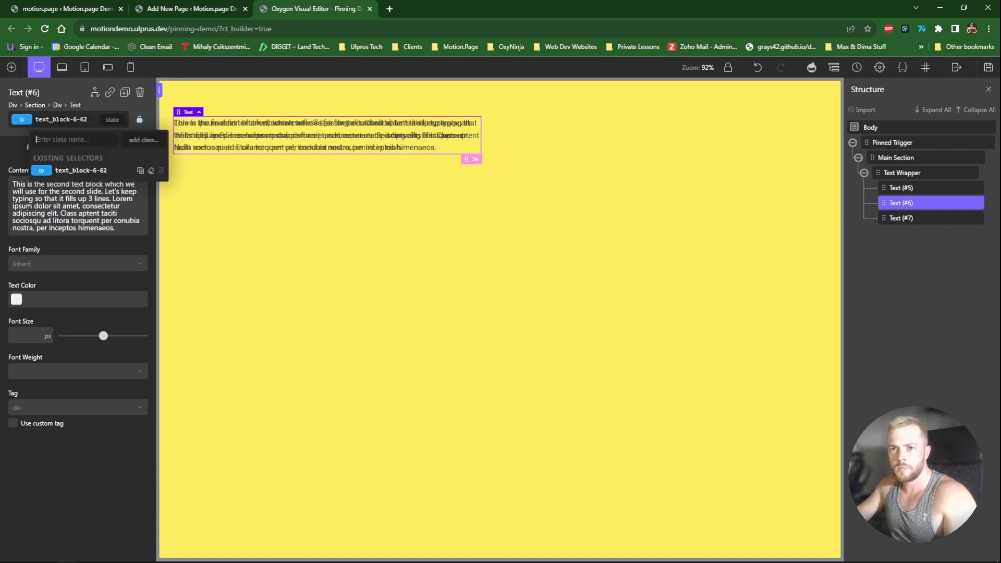
{"action": "double_click", "coordinate": [58, 119]}
{"action": "type", "text": "mp-text-2"}
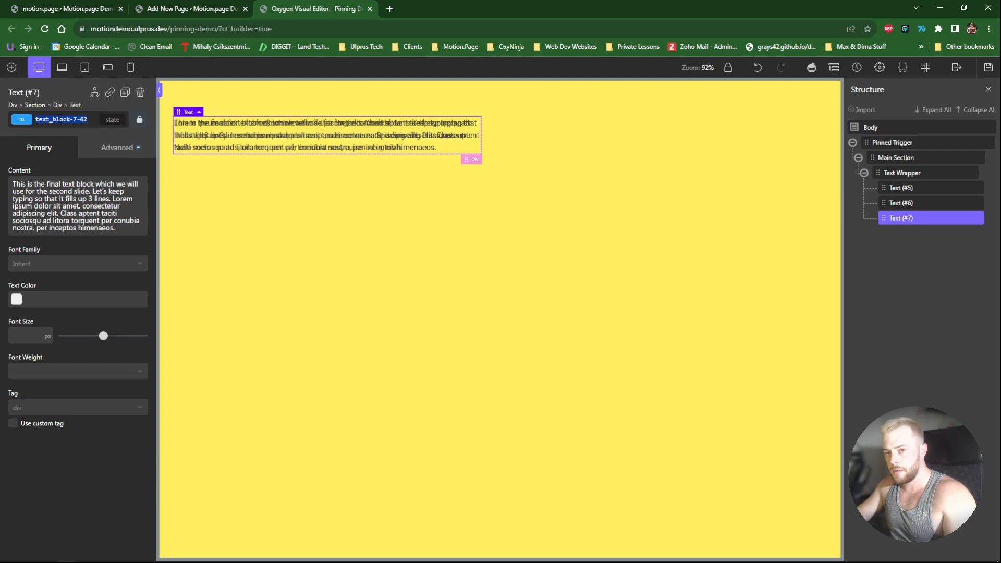
Rename the ID of the third text block to mp-text-3
{"action": "type", "text": "mp-text-1"}
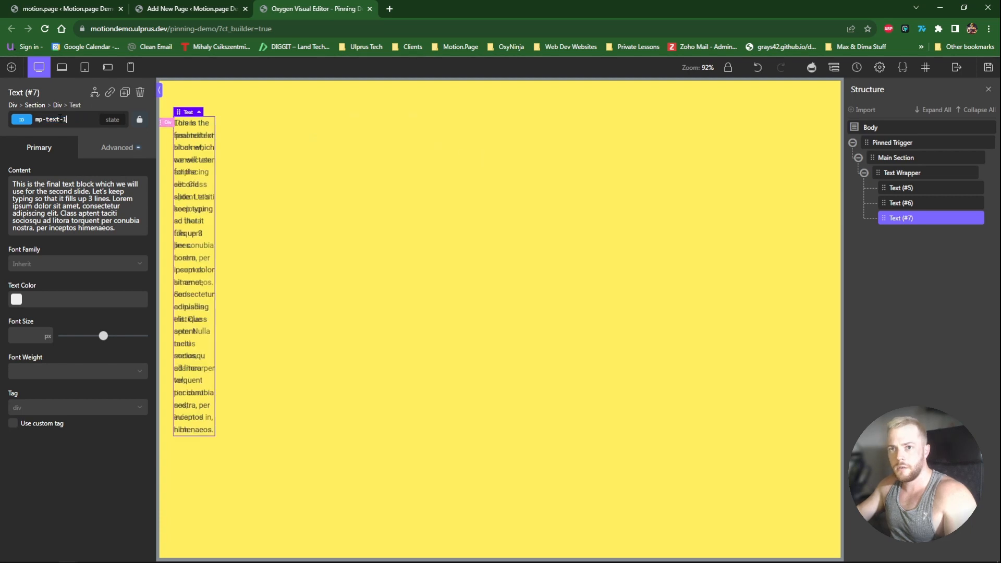
{"action": "key", "text": "BackSpace"}
{"action": "type", "text": "3"}
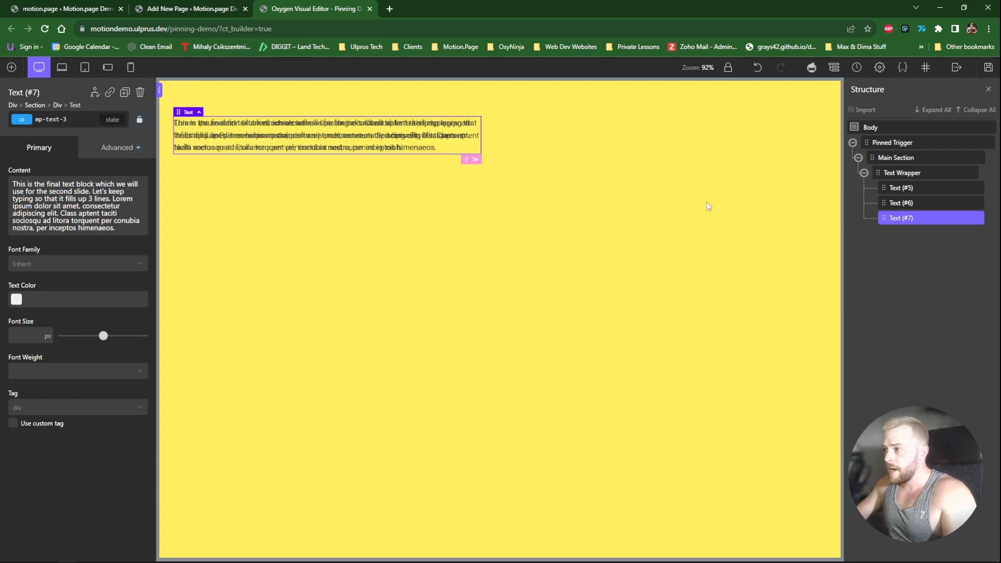
Hide the second text block, mp-text-2, by setting its opacity to 0
{"action": "left_click", "coordinate": [901, 204]}
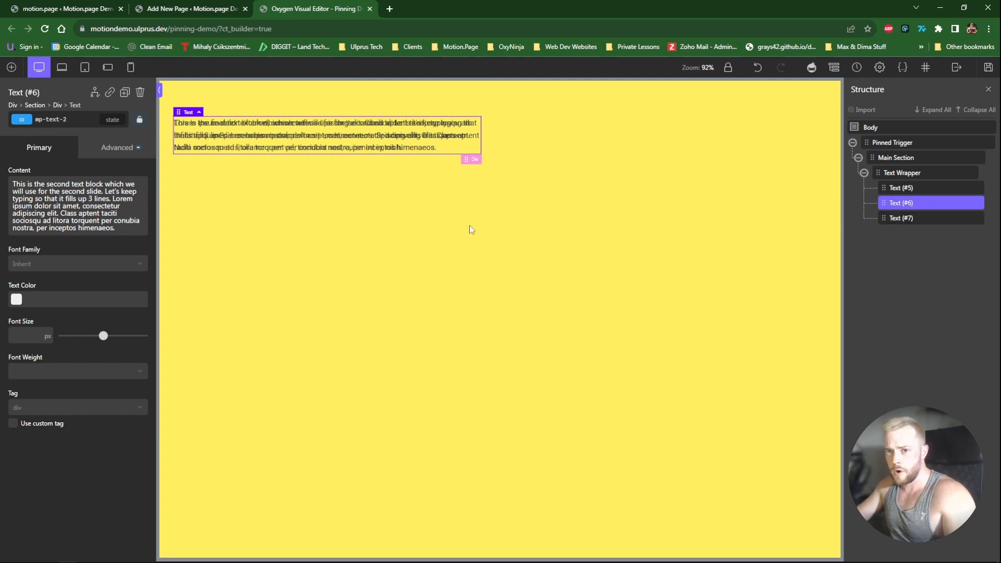
{"action": "left_click", "coordinate": [99, 149]}
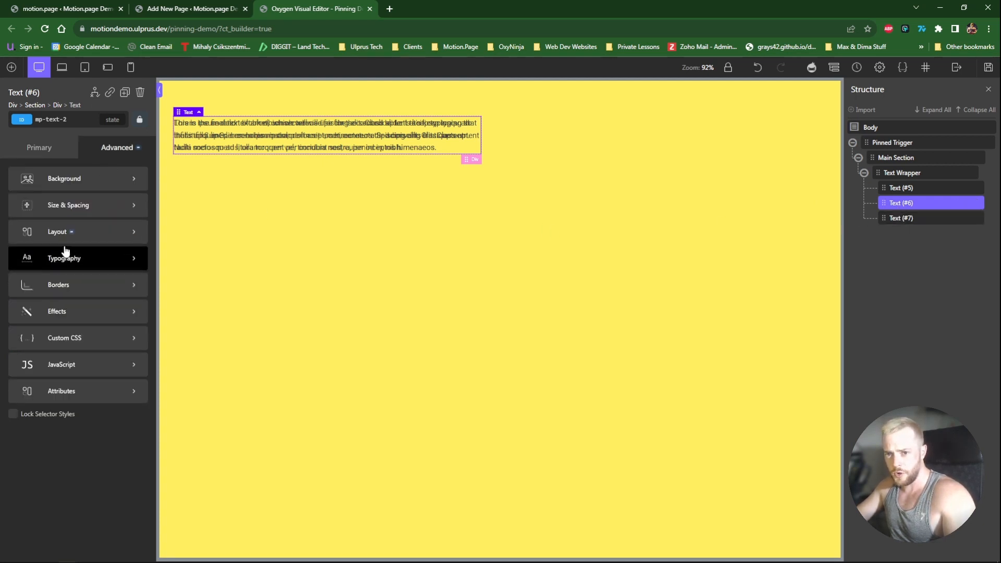
{"action": "left_click", "coordinate": [113, 313]}
{"action": "left_click", "coordinate": [64, 227]}
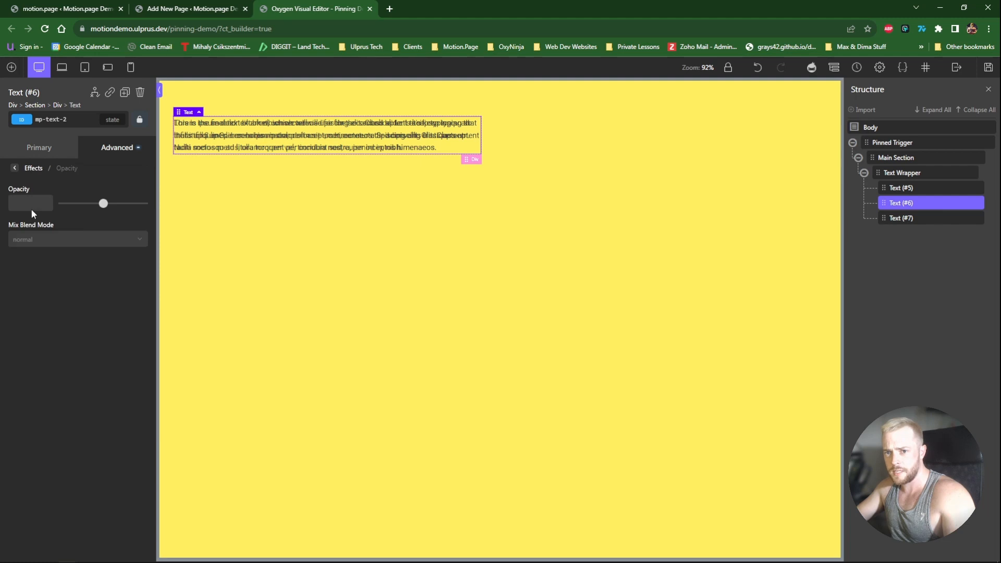
Hide the third text block, mp-text-3, by setting its opacity to 0
{"action": "left_click", "coordinate": [895, 219]}
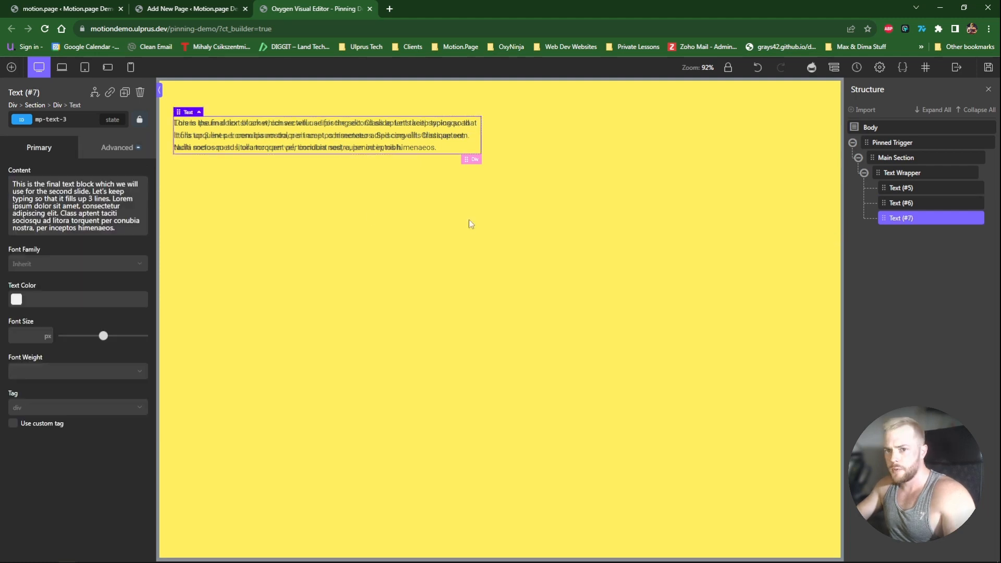
{"action": "left_click", "coordinate": [96, 150]}
{"action": "left_click", "coordinate": [73, 311]}
{"action": "left_click", "coordinate": [64, 228]}
{"action": "left_click", "coordinate": [22, 203]}
{"action": "type", "text": "0"}
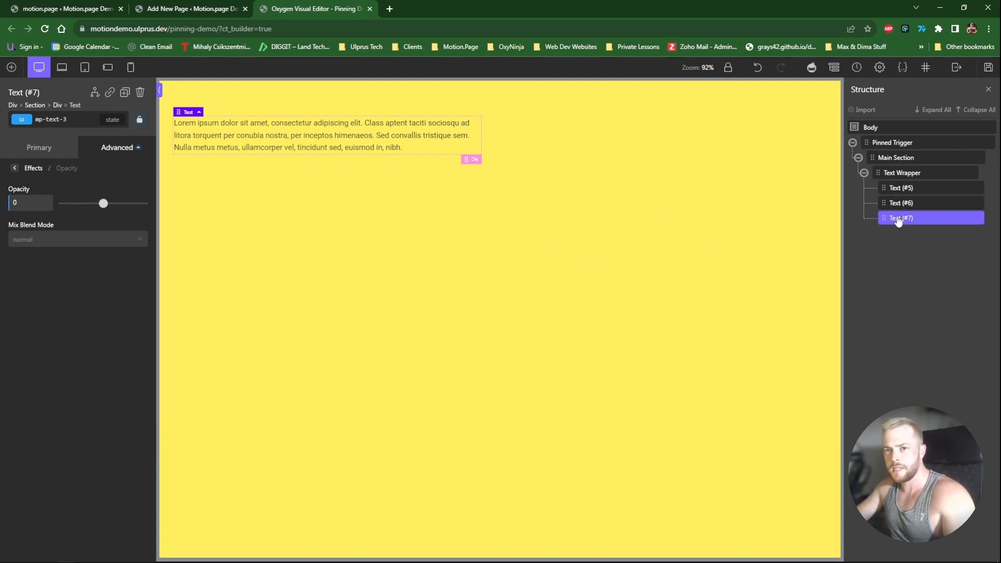
Assign the existing class c-margin-bottom-xl to the Text Wrapper to add space below it
{"action": "left_click", "coordinate": [901, 172]}
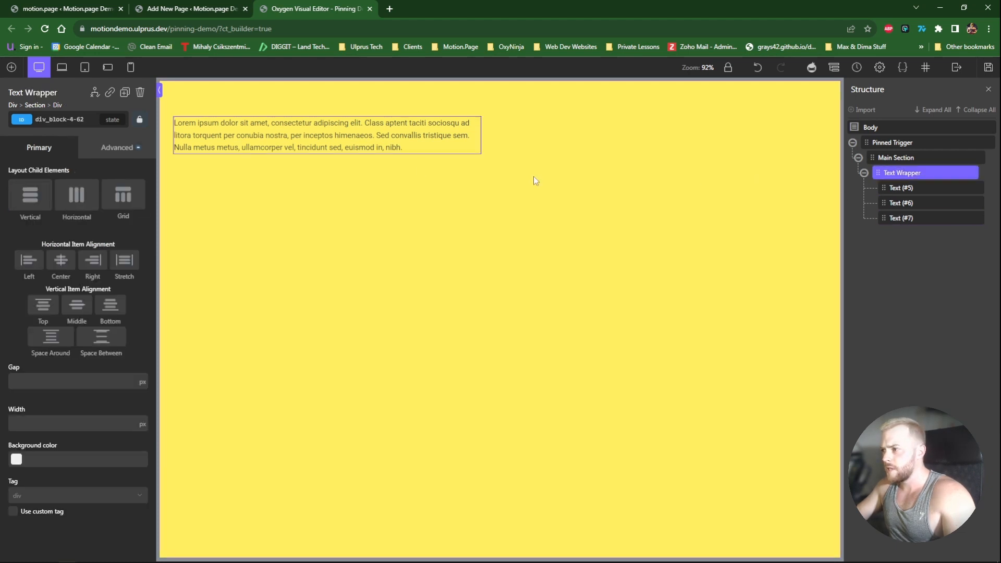
{"action": "left_click", "coordinate": [67, 121]}
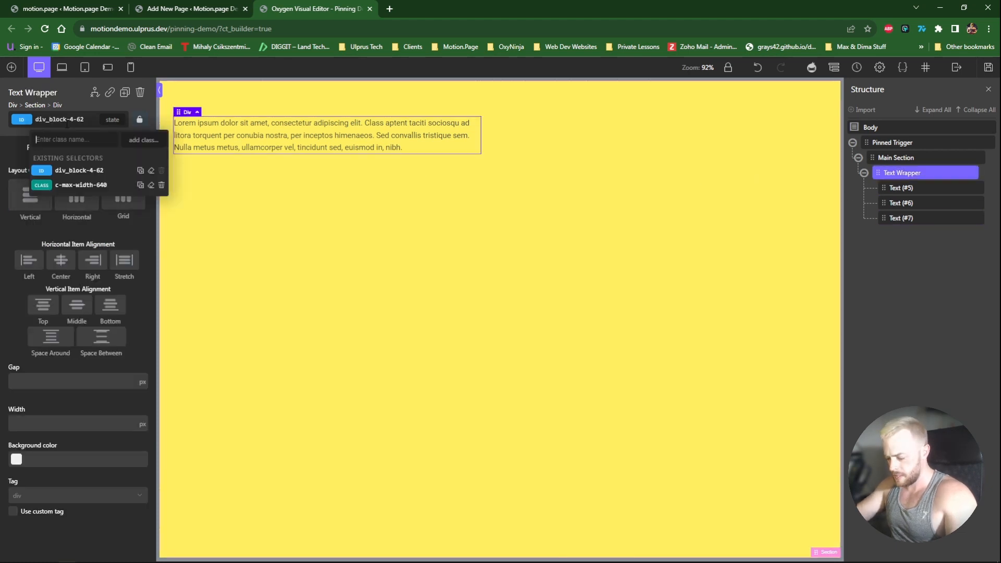
{"action": "type", "text": "margin-bottom-="}
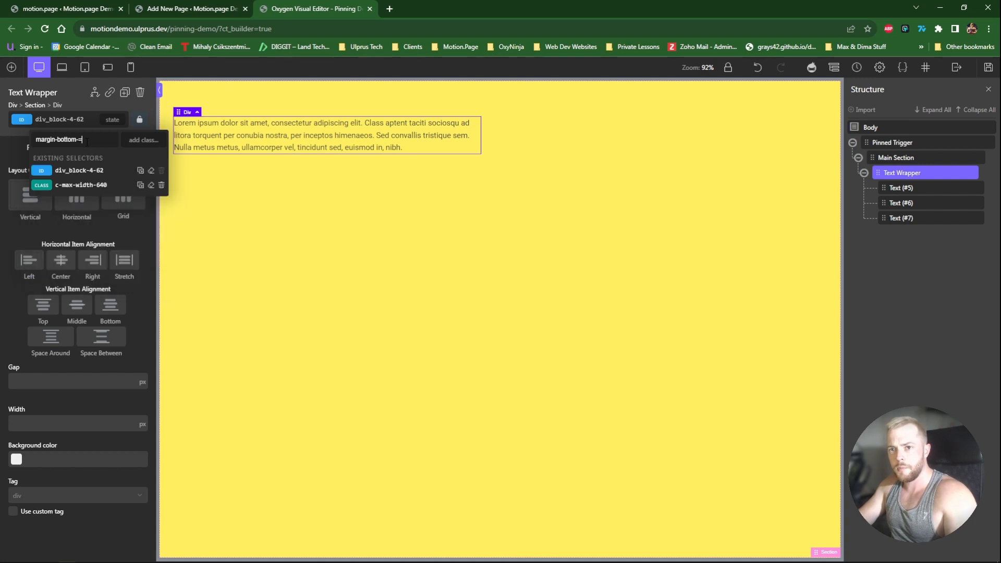
{"action": "key", "text": "BackSpace"}
{"action": "type", "text": "xl"}
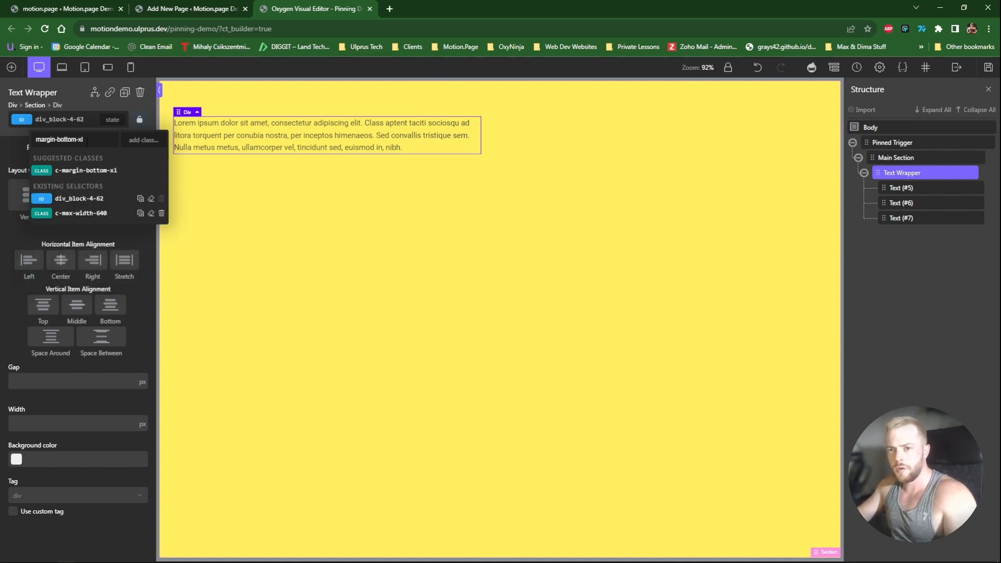
{"action": "left_click", "coordinate": [86, 170]}
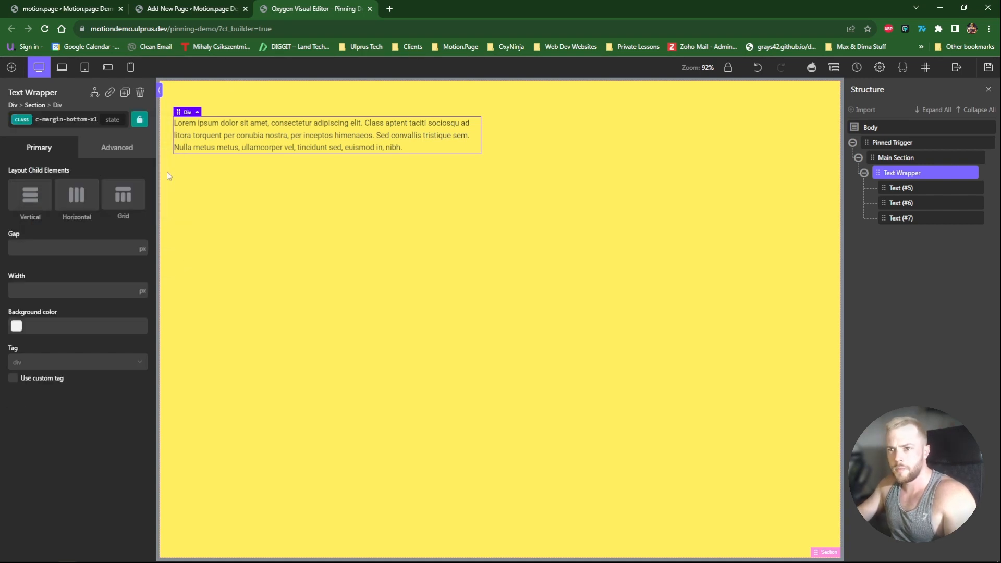
Add a Div to the Main Section directly after the Text Wrapper and rename it Columns
{"action": "left_click", "coordinate": [12, 68]}
{"action": "left_click", "coordinate": [77, 169]}
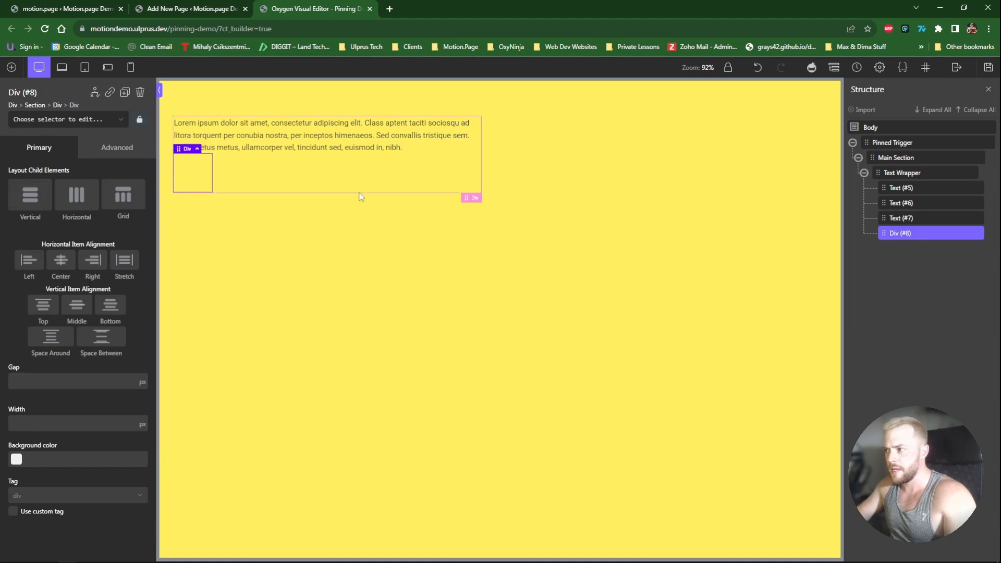
{"action": "left_click_drag", "start_coordinate": [889, 231], "coordinate": [881, 172]}
{"action": "double_click", "coordinate": [892, 190]}
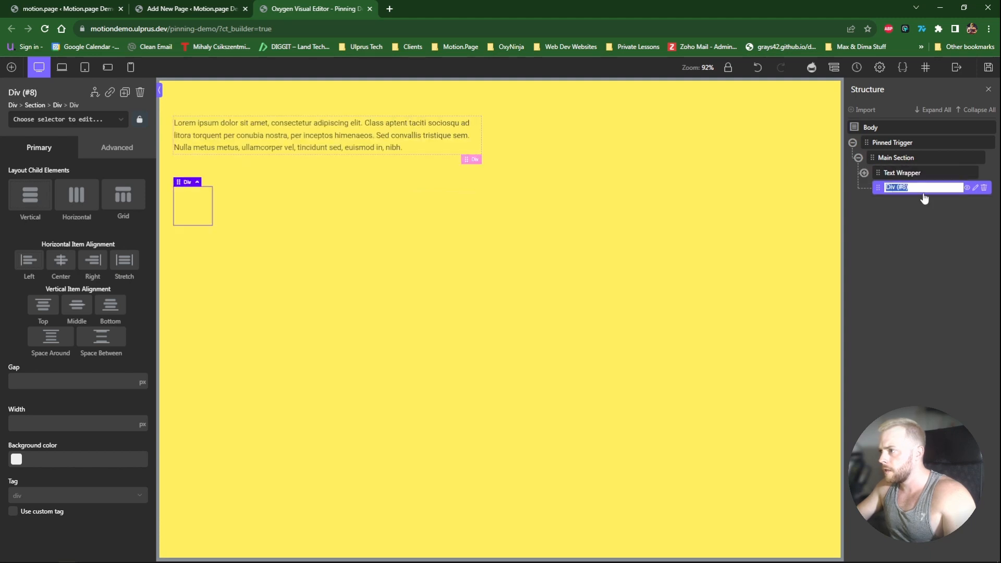
{"action": "type", "text": "Columns"}
{"action": "key", "text": "Return"}
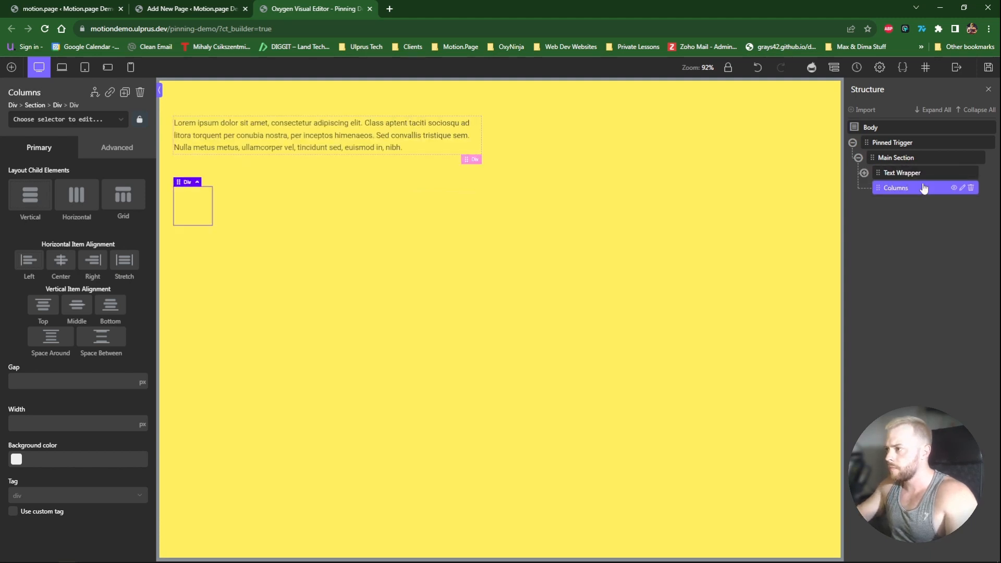
Rename the three text elements inside the Text Wrapper to Text 1, Text 2 and Text 3, in order
{"action": "left_click", "coordinate": [909, 173]}
{"action": "left_click", "coordinate": [863, 172]}
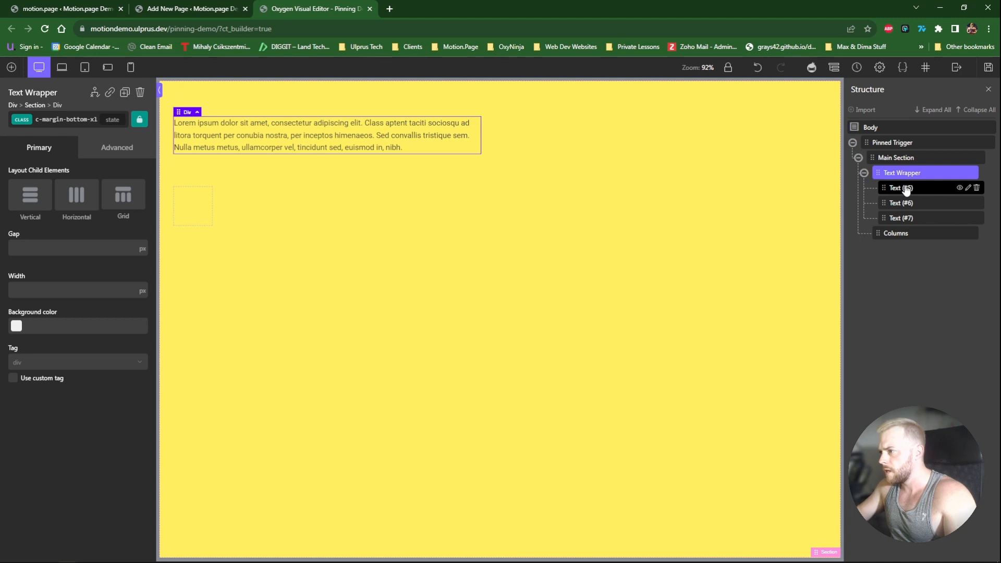
{"action": "double_click", "coordinate": [906, 189]}
{"action": "type", "text": "Text 1"}
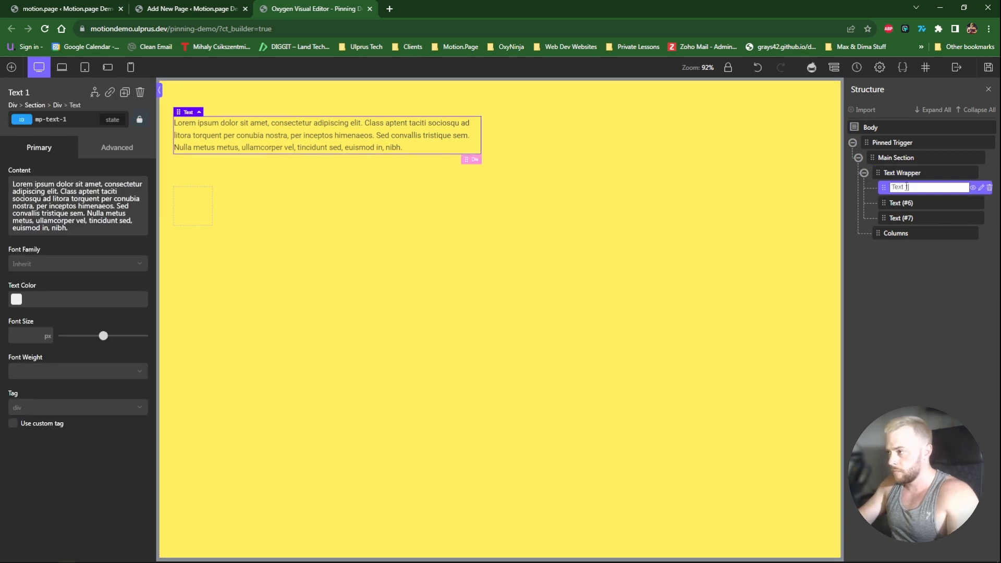
{"action": "key", "text": "Return"}
{"action": "double_click", "coordinate": [902, 203]}
{"action": "type", "text": "Text 2"}
{"action": "key", "text": "Return"}
{"action": "double_click", "coordinate": [901, 219]}
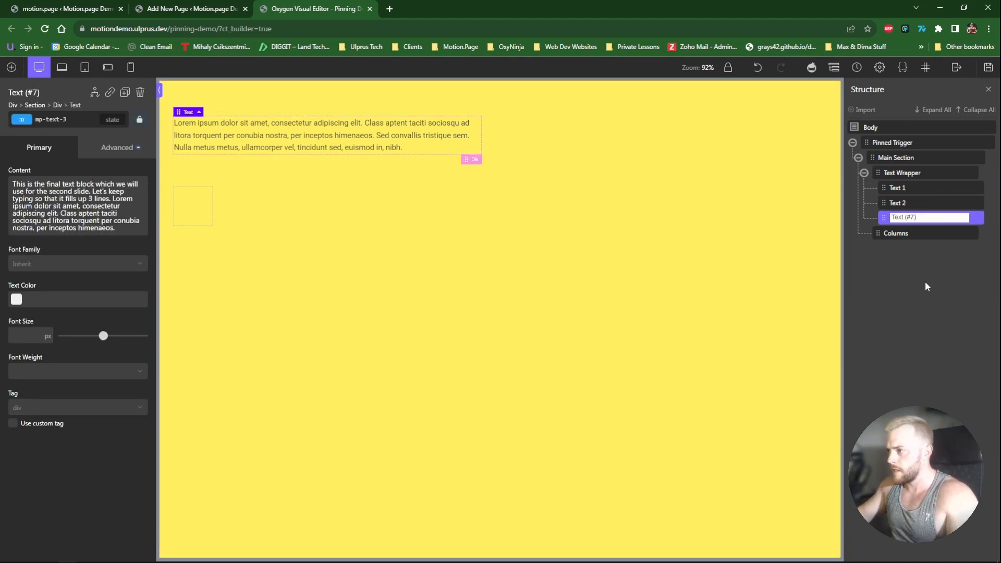
{"action": "type", "text": "Text 3"}
{"action": "key", "text": "Return"}
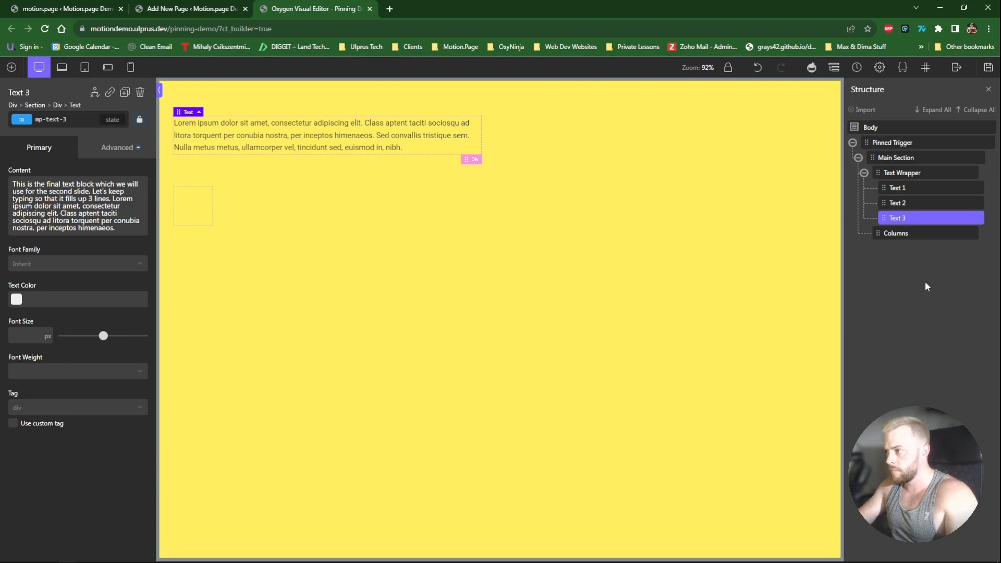
Assign the existing classes c-columns-2-1 and c-columns-gap-m to the Columns Div
{"action": "left_click", "coordinate": [904, 232]}
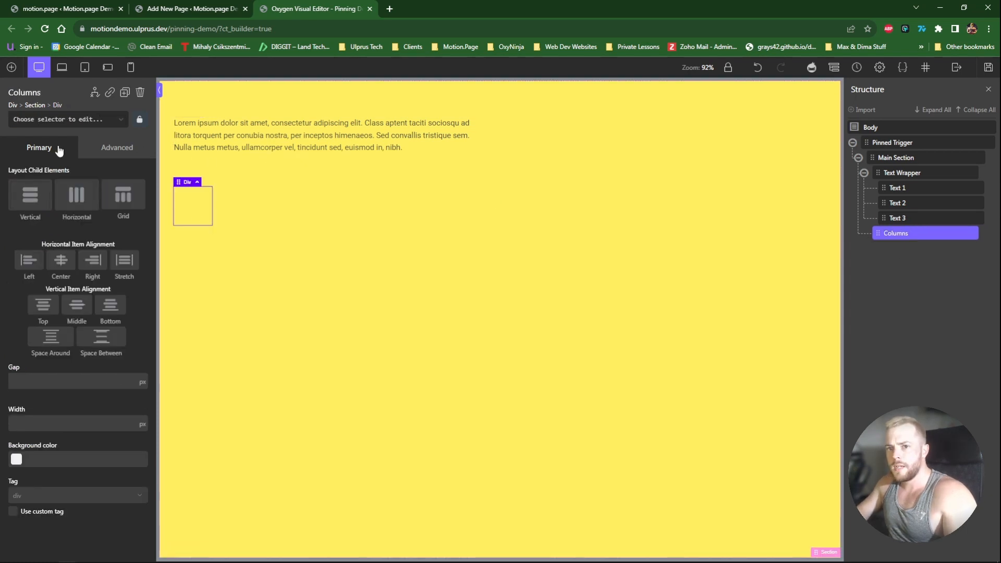
{"action": "left_click", "coordinate": [53, 119]}
{"action": "type", "text": "column"}
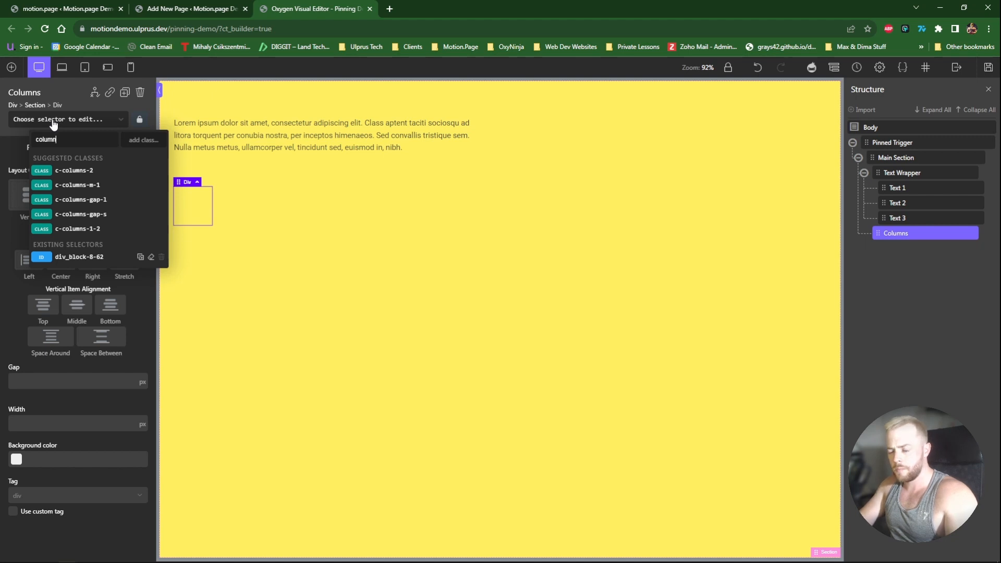
{"action": "type", "text": "s-2-1"}
{"action": "key", "text": "Return"}
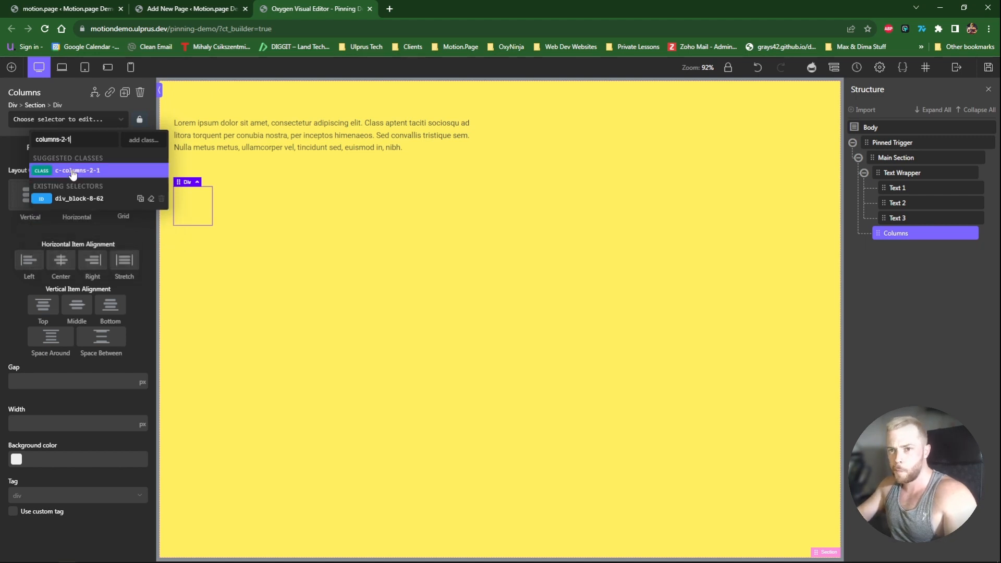
{"action": "type", "text": "gap-m"}
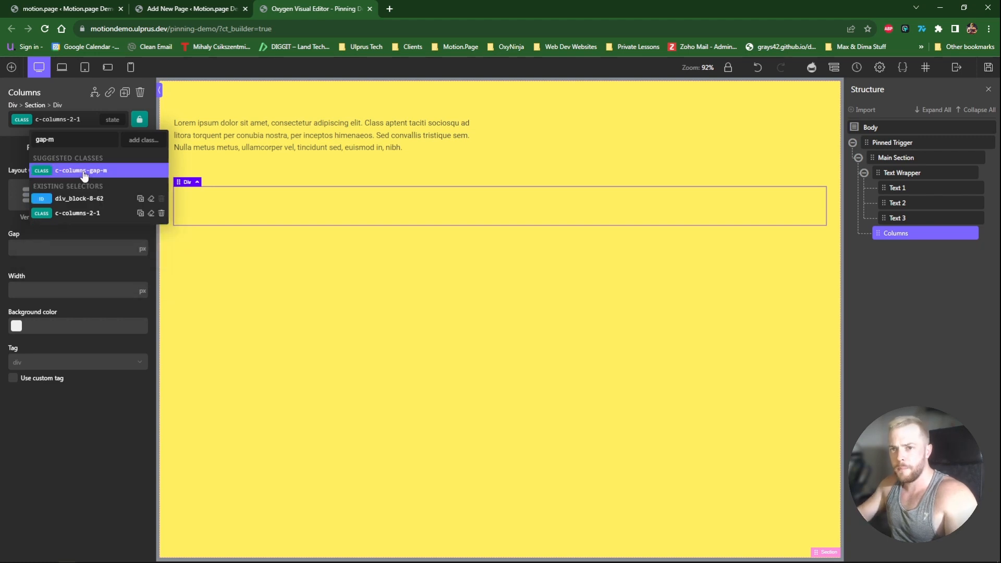
{"action": "left_click", "coordinate": [84, 174]}
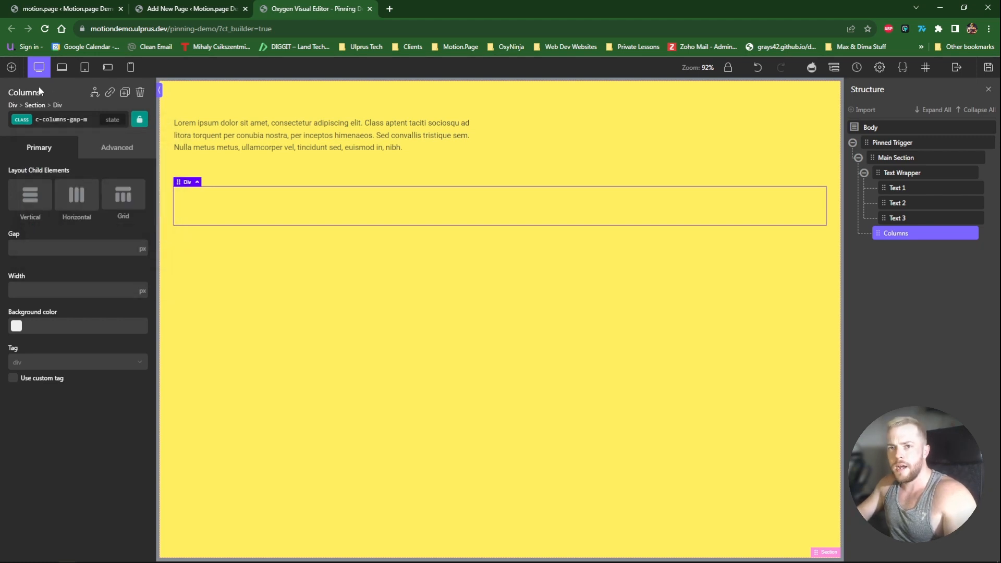
Add a Div inside the Columns container and rename it Left
{"action": "left_click", "coordinate": [11, 67]}
{"action": "left_click", "coordinate": [86, 163]}
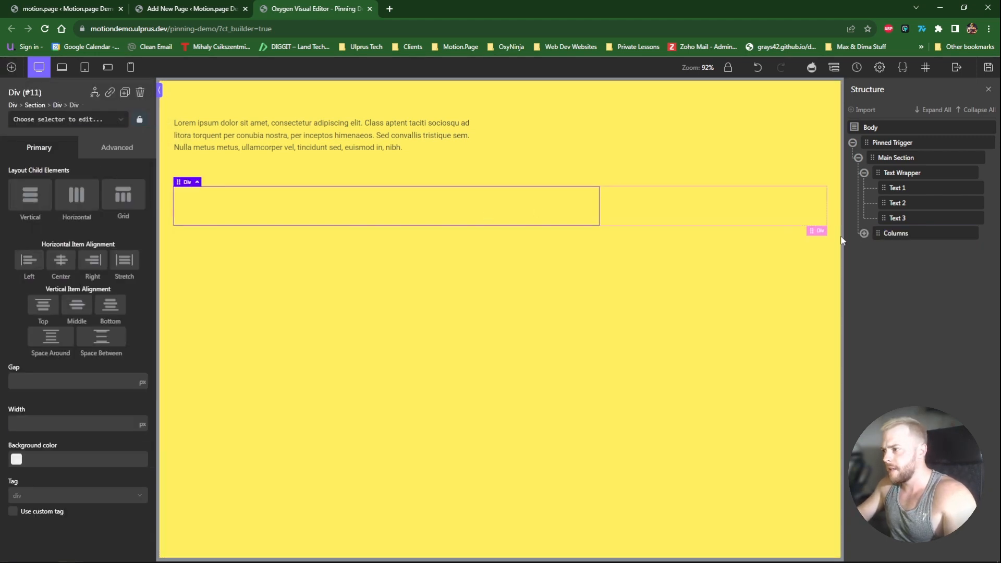
{"action": "left_click", "coordinate": [863, 233]}
{"action": "double_click", "coordinate": [895, 247]}
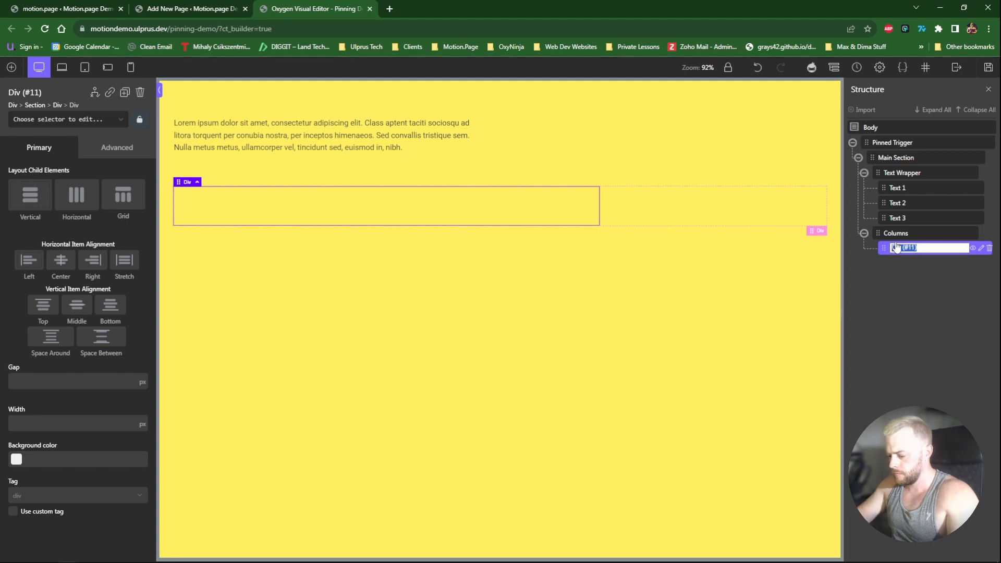
{"action": "type", "text": "Left"}
{"action": "key", "text": "Return"}
Duplicate the Left Div within Columns and rename the copy Right
{"action": "key", "text": "ctrl+d"}
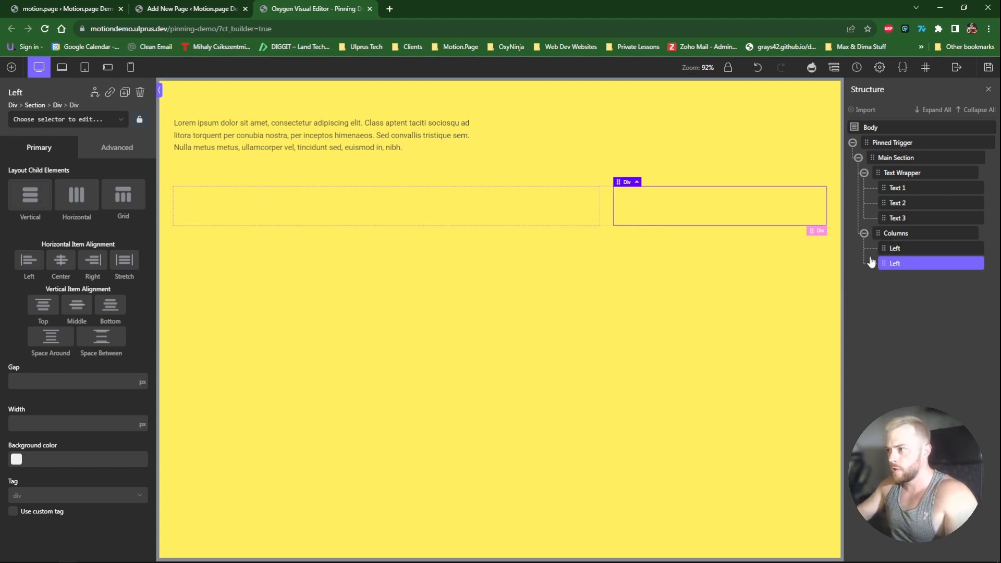
{"action": "double_click", "coordinate": [900, 265]}
{"action": "type", "text": "Right"}
{"action": "key", "text": "Return"}
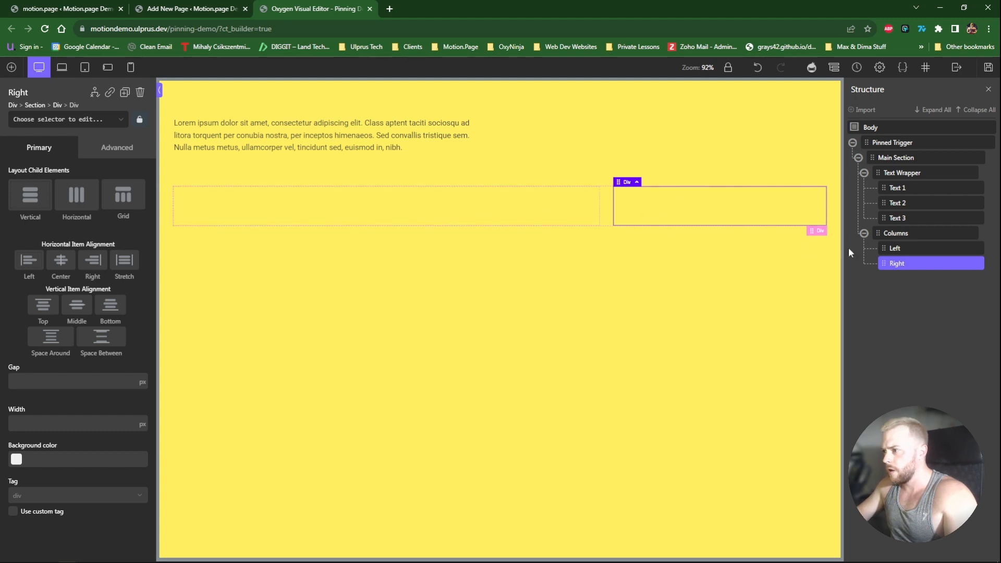
Add a Heading inside the Left Div and set its text to Event Production
{"action": "left_click", "coordinate": [545, 214]}
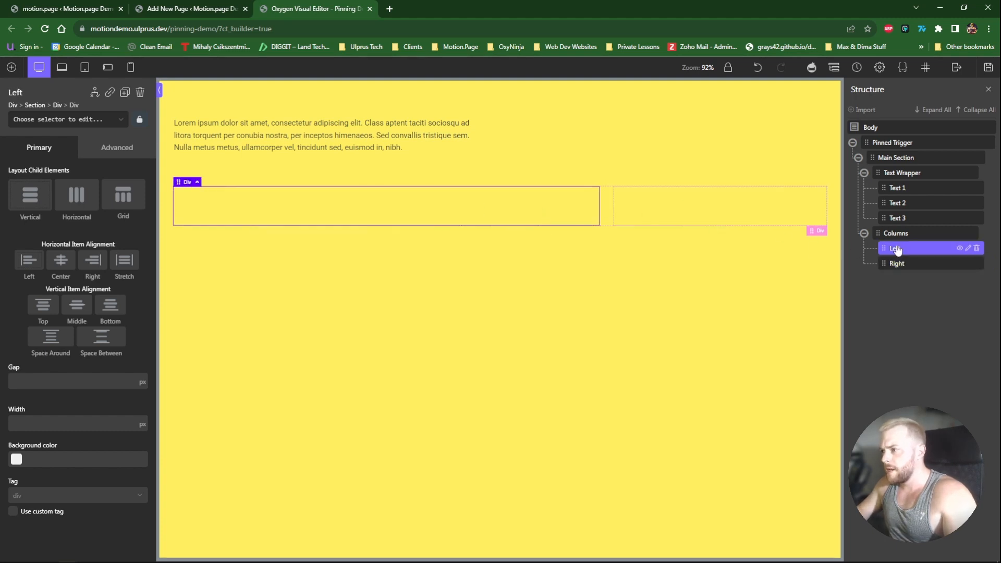
{"action": "left_click", "coordinate": [11, 66]}
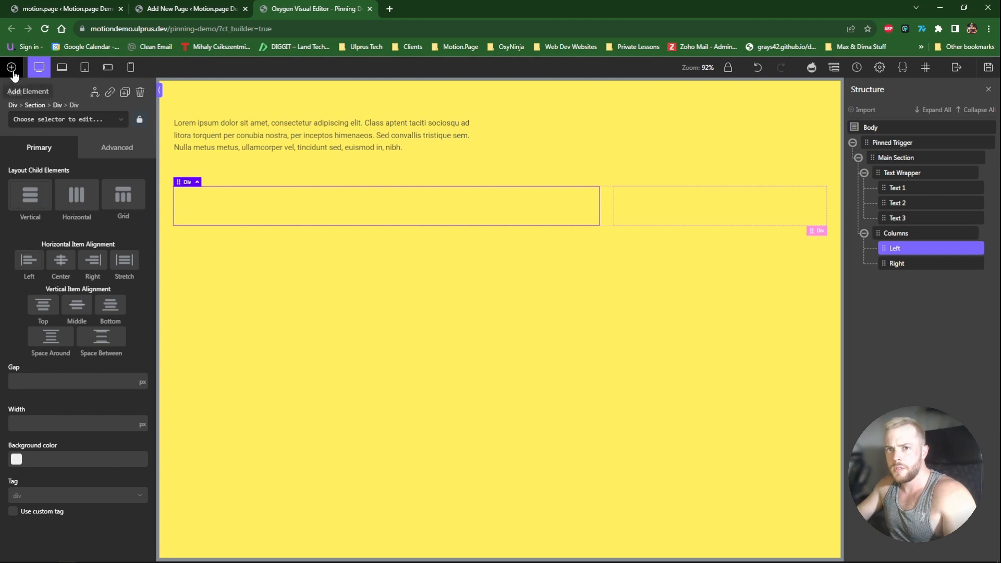
{"action": "left_click", "coordinate": [33, 218]}
{"action": "double_click", "coordinate": [247, 205]}
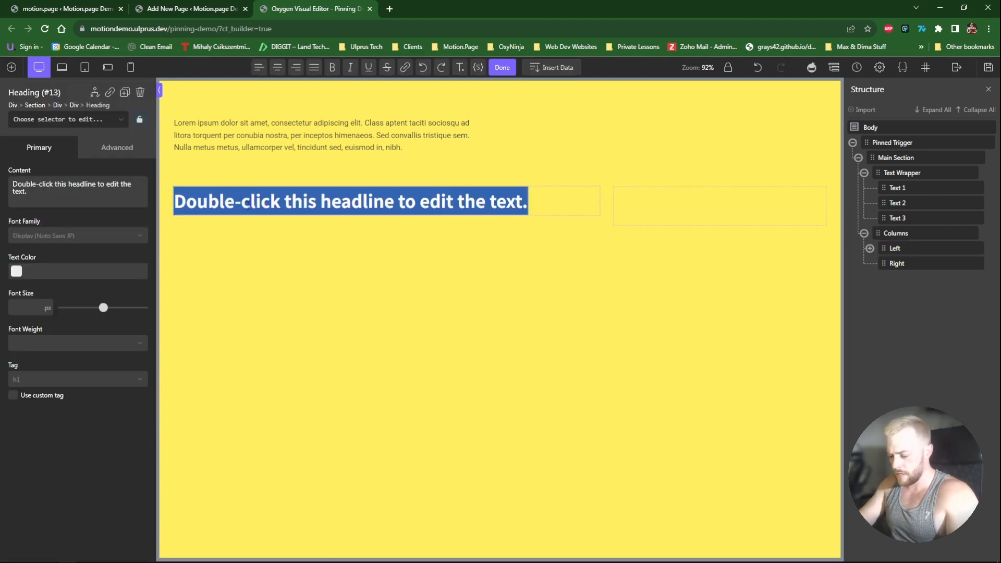
{"action": "type", "text": "Event Production"}
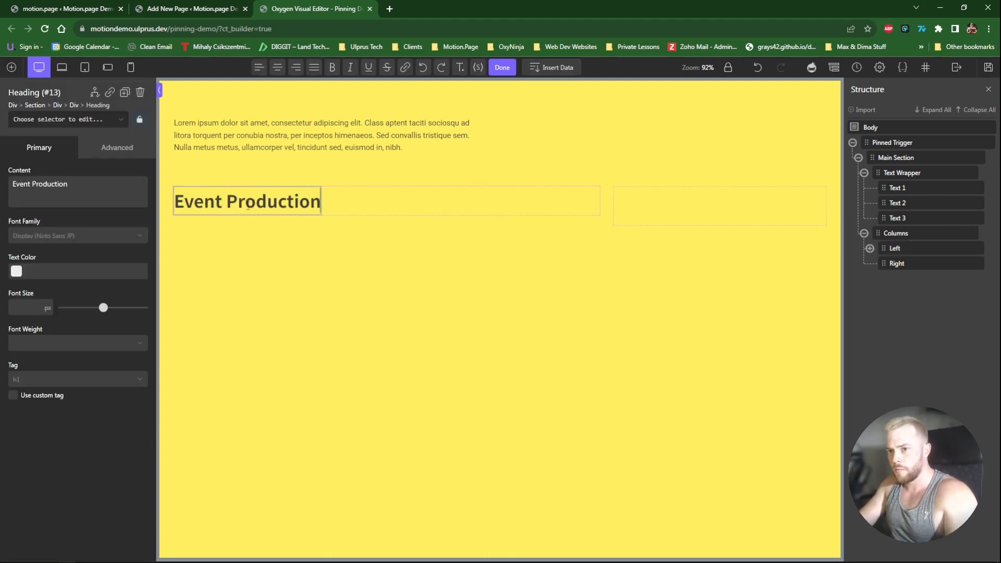
Assign the existing classes c-uppercase and c-h1 to the Event Production heading
{"action": "left_click", "coordinate": [68, 119]}
{"action": "type", "text": "upper"}
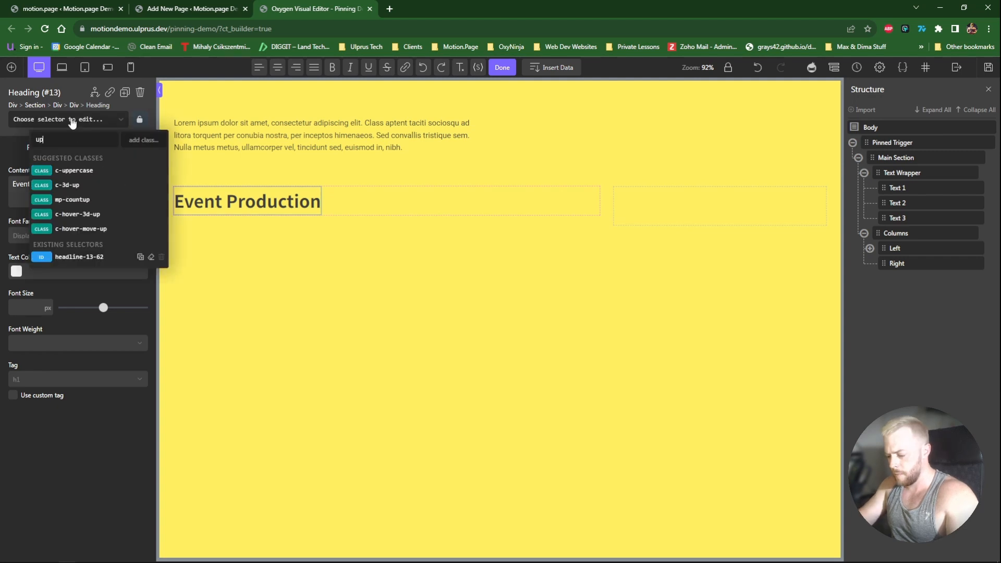
{"action": "left_click", "coordinate": [73, 170]}
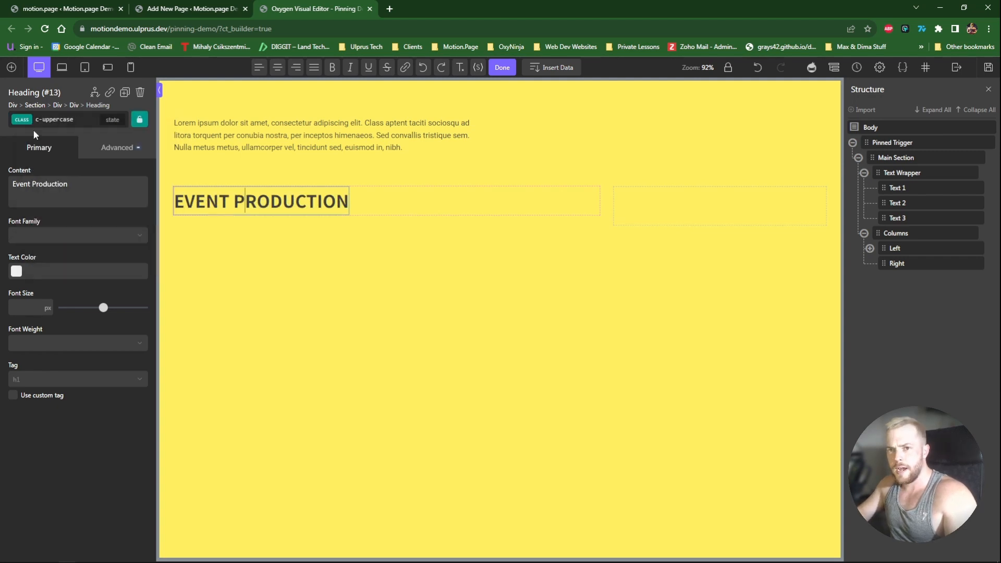
{"action": "left_click", "coordinate": [54, 119]}
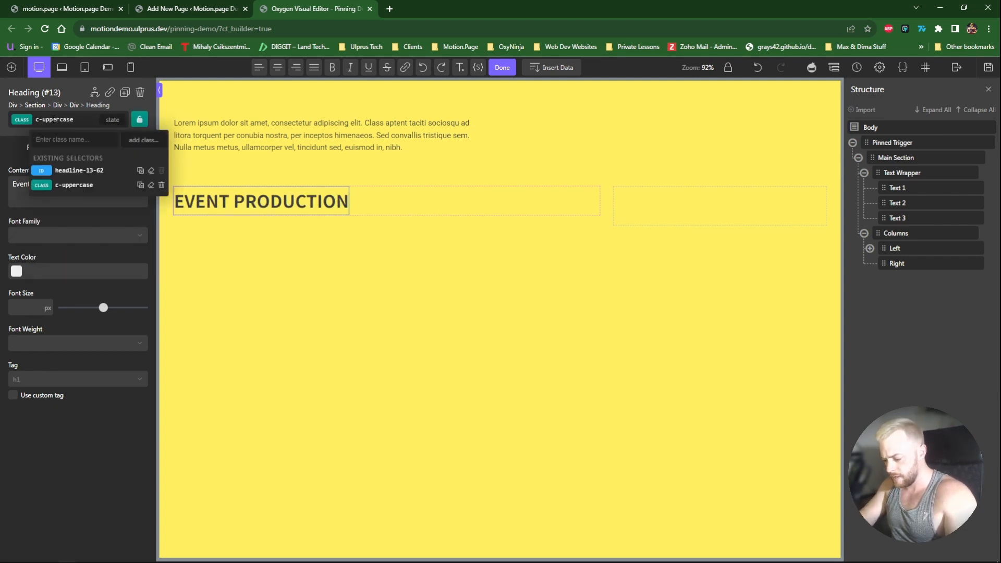
{"action": "type", "text": "h1"}
{"action": "left_click", "coordinate": [74, 172]}
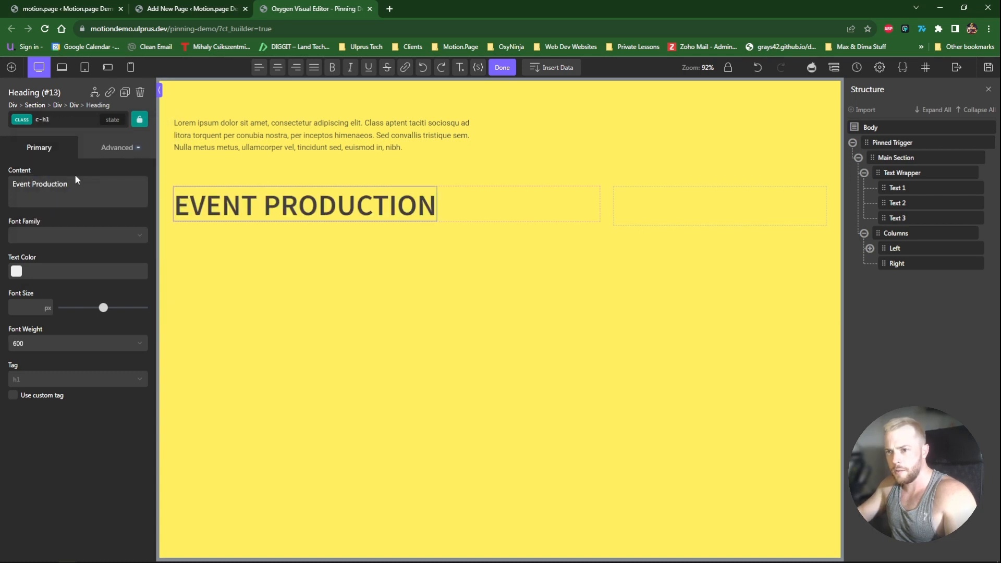
Change the Event Production heading's ID to mp-heading-1
{"action": "left_click", "coordinate": [58, 120]}
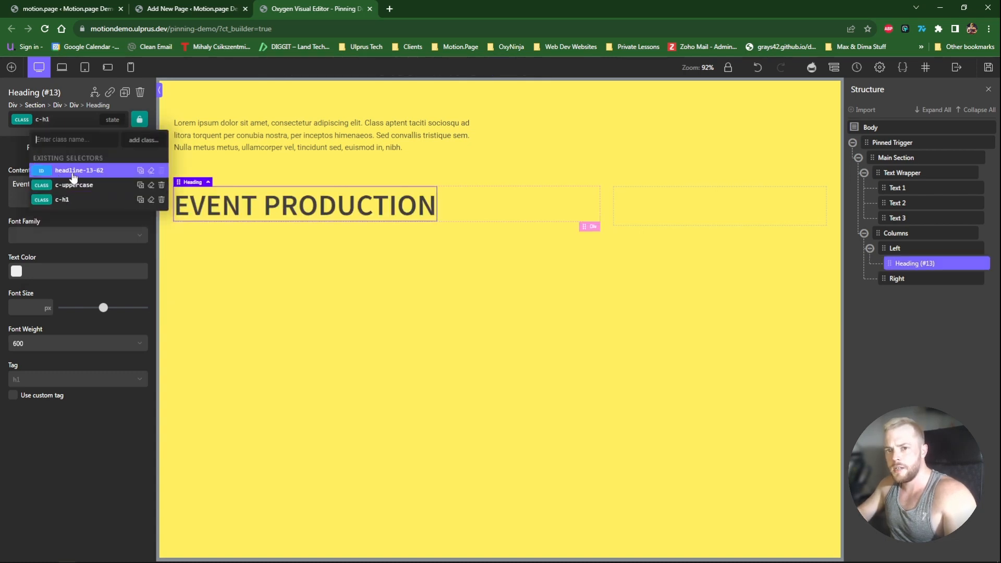
{"action": "left_click", "coordinate": [72, 172]}
{"action": "left_click", "coordinate": [55, 120]}
{"action": "double_click", "coordinate": [54, 119]}
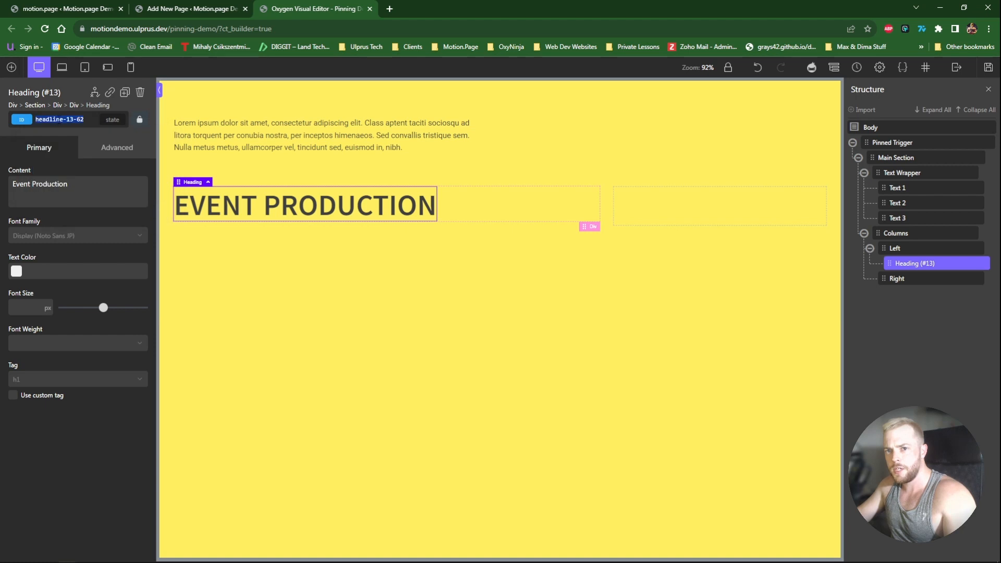
{"action": "type", "text": "mp-"}
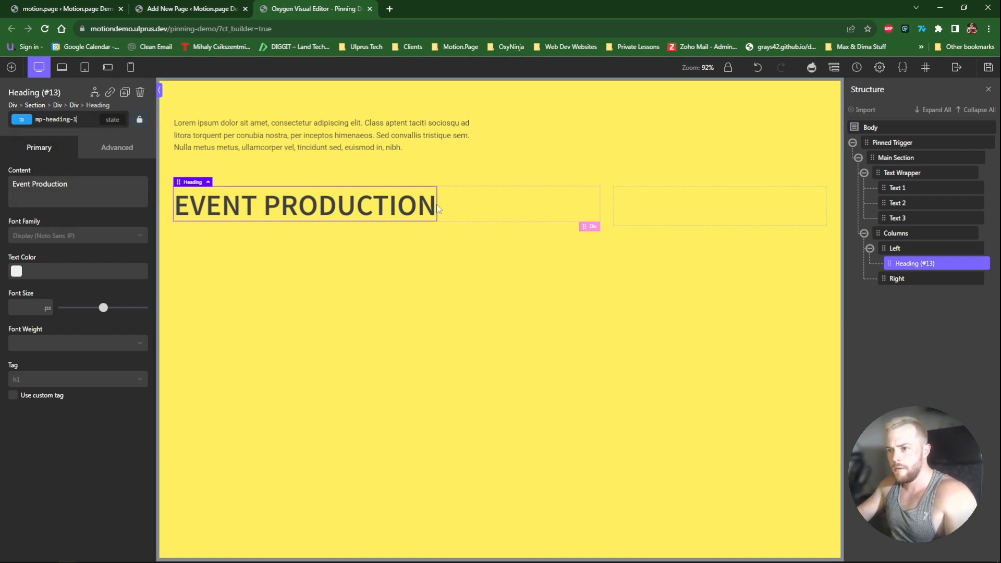
Duplicate the Event Production heading, giving the copy the ID mp-heading 2 and the text Creation Relation
{"action": "key", "text": "ctrl+d"}
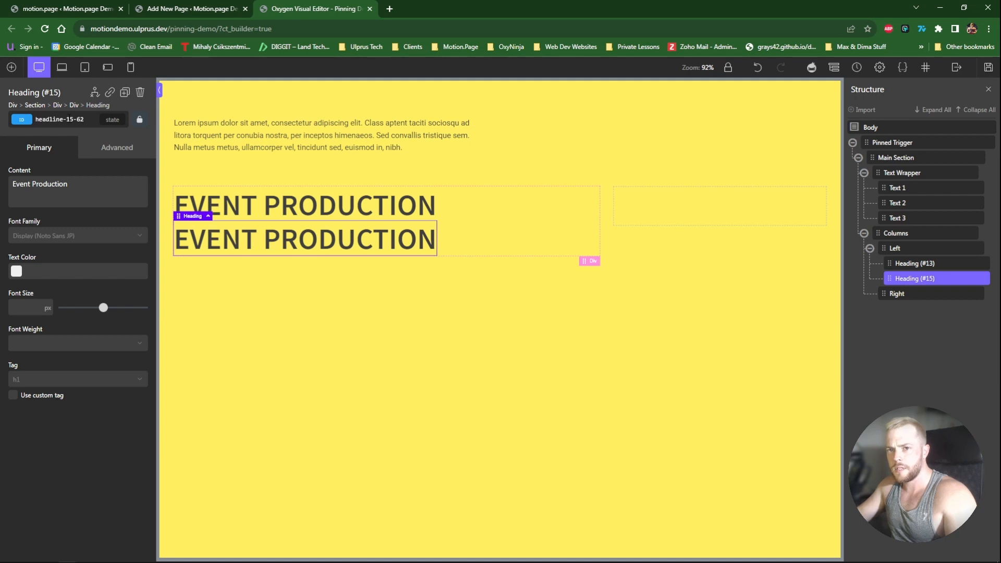
{"action": "double_click", "coordinate": [79, 124]}
{"action": "type", "text": "mp-"}
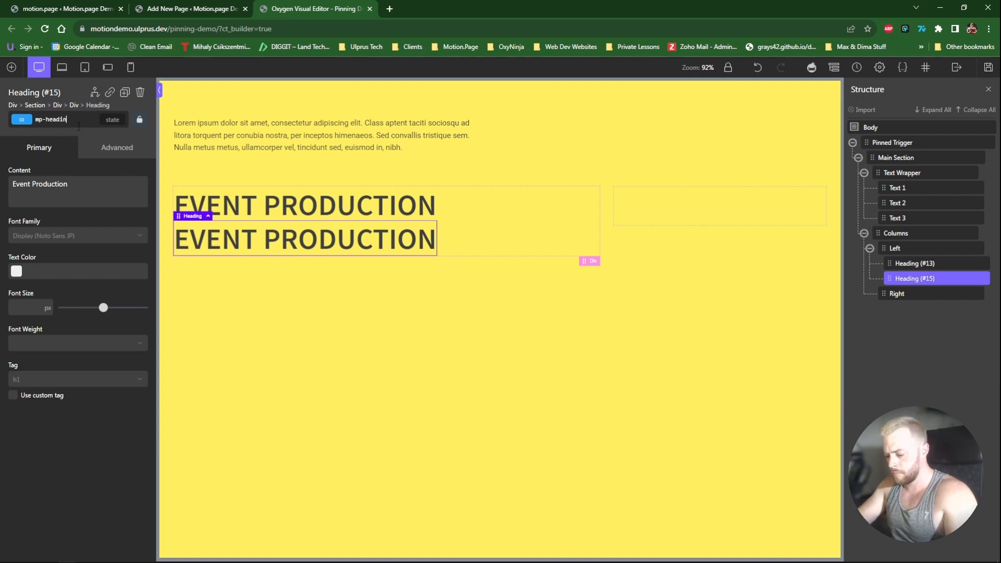
{"action": "double_click", "coordinate": [268, 243]}
{"action": "type", "text": "C"}
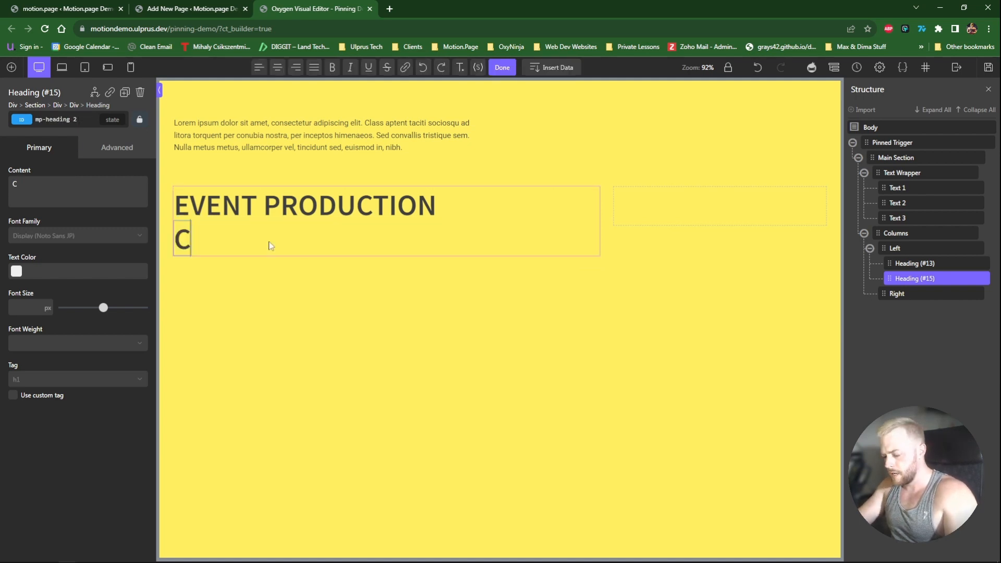
{"action": "type", "text": "reation Relation"}
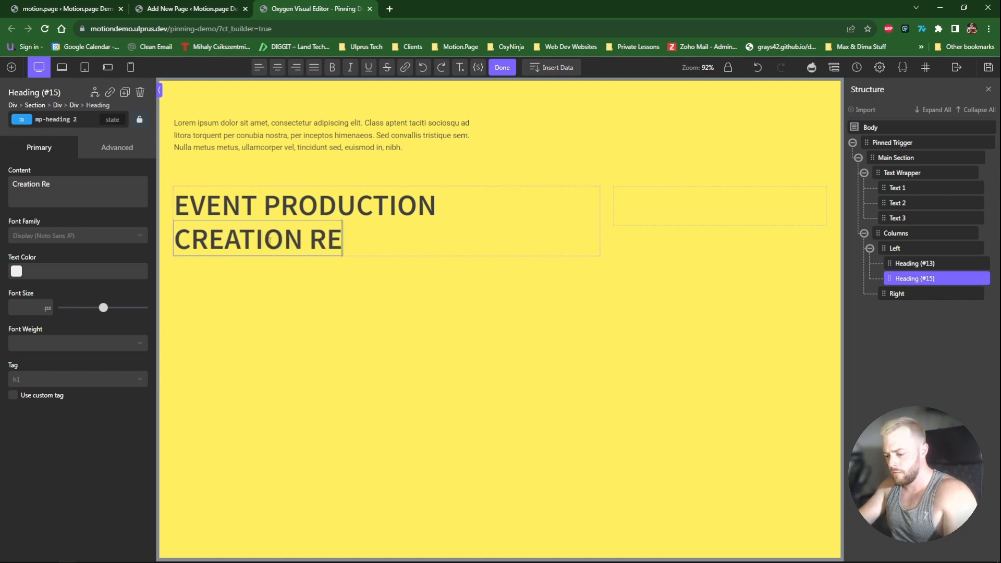
Duplicate the Creation Relation heading and change the copy's text to Video & Audio
{"action": "left_click", "coordinate": [425, 255]}
{"action": "key", "text": "ctrl+d"}
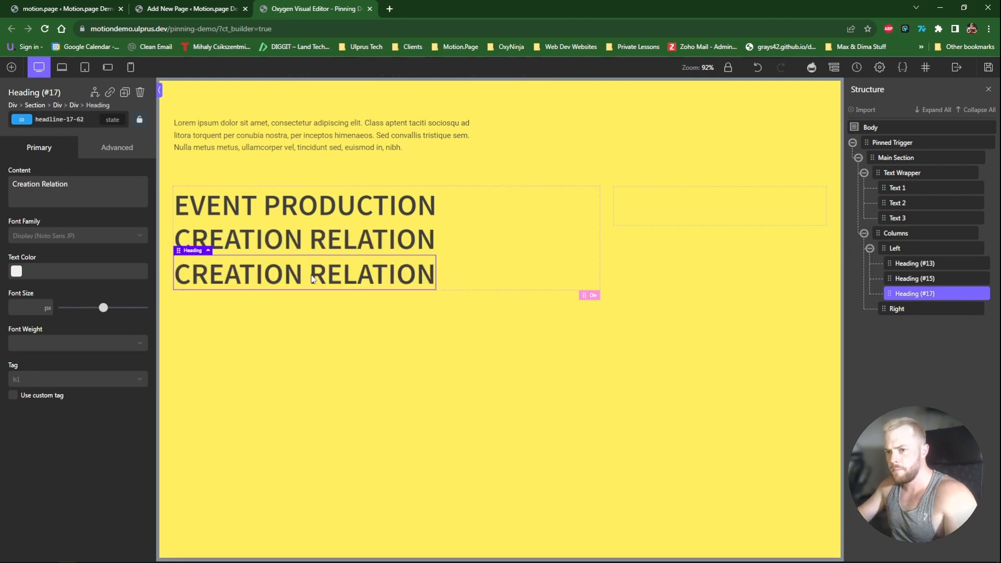
{"action": "double_click", "coordinate": [304, 264]}
{"action": "type", "text": "Video"}
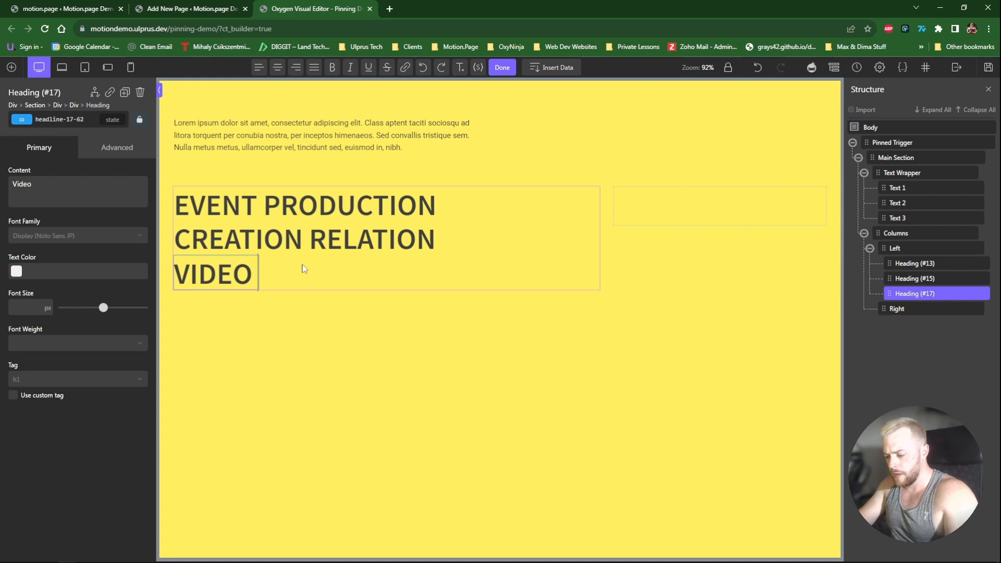
{"action": "type", "text": " & Audio"}
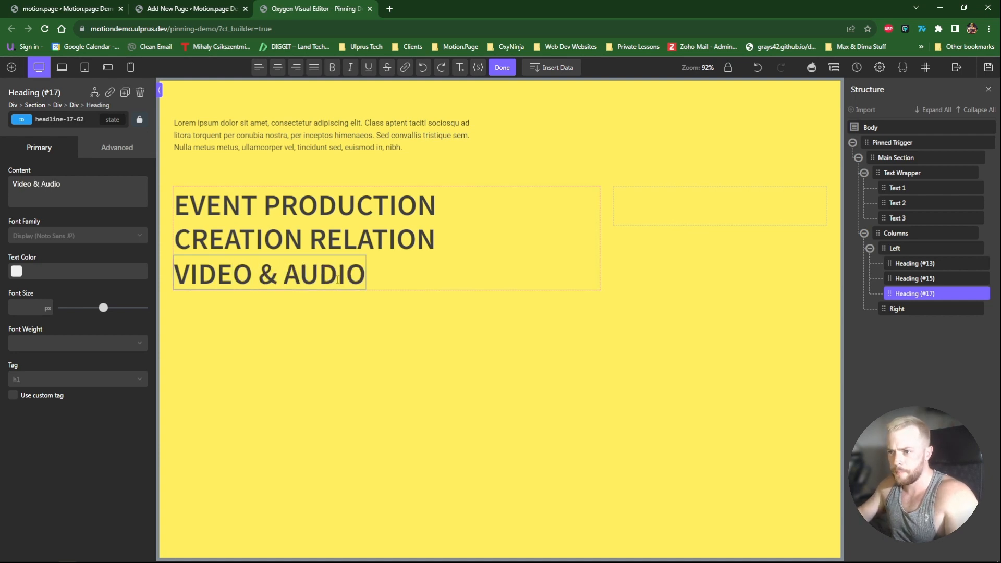
Change the Video & Audio heading's ID to mp-heading-3 and select the Left Div
{"action": "left_click", "coordinate": [316, 246]}
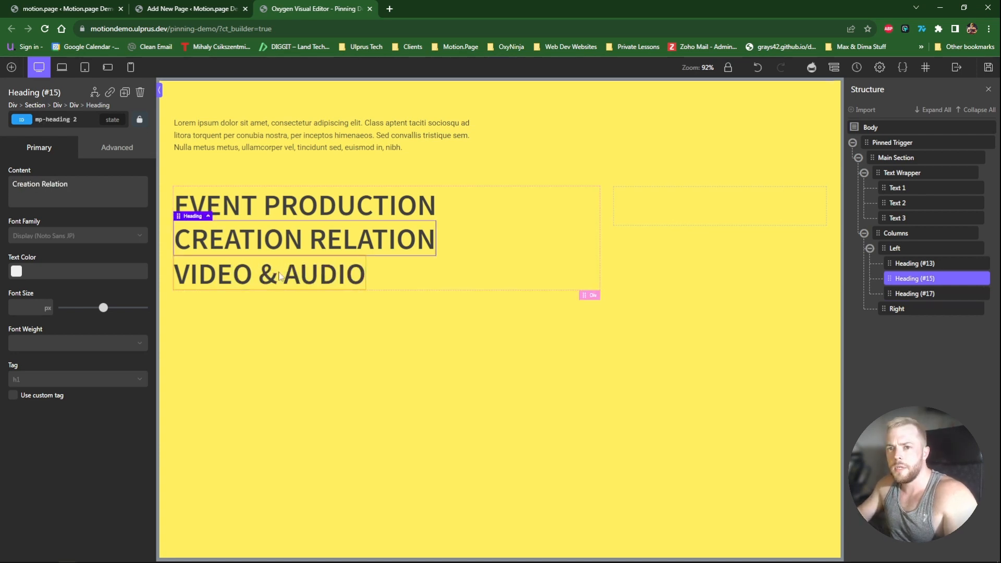
{"action": "left_click", "coordinate": [279, 277]}
{"action": "left_click", "coordinate": [77, 122]}
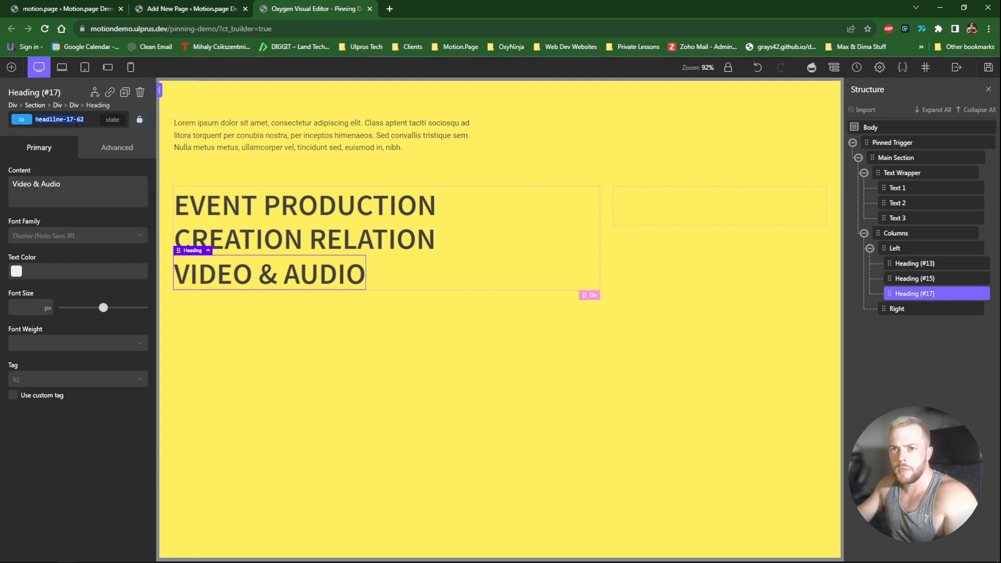
{"action": "type", "text": "mp-heading-3"}
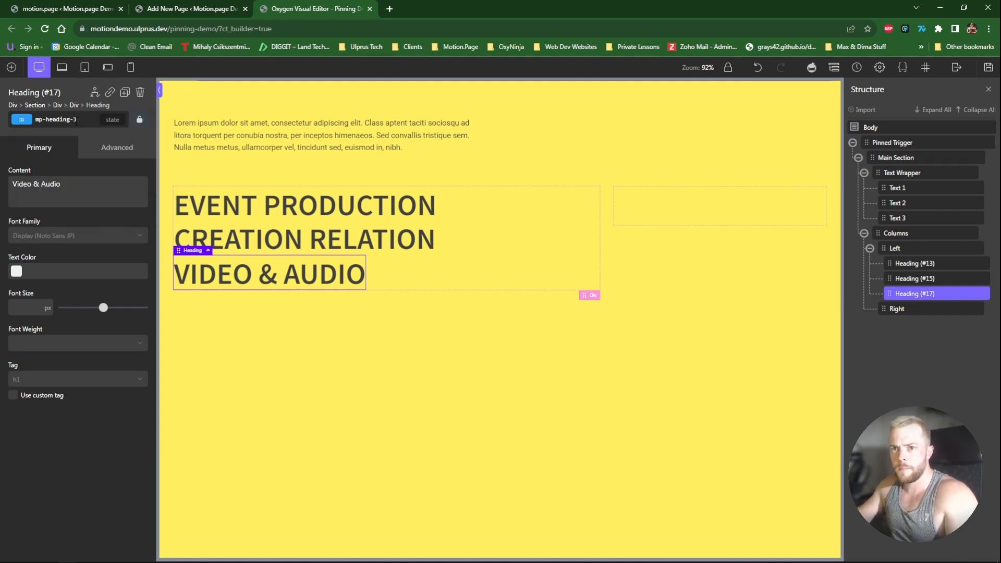
{"action": "left_click", "coordinate": [401, 219]}
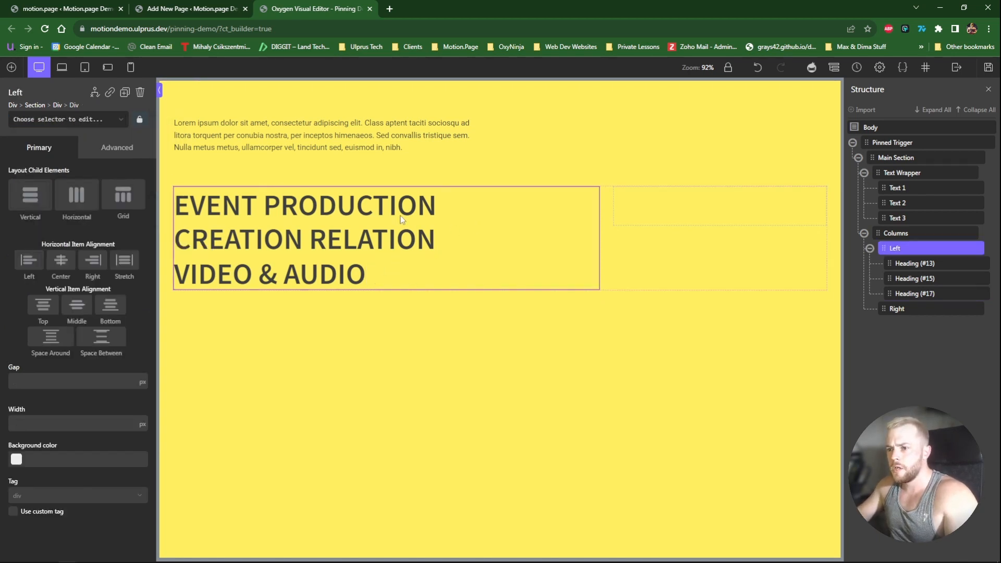
Set the Event Production heading's text color to the core Heading Dark swatch
{"action": "left_click", "coordinate": [280, 219]}
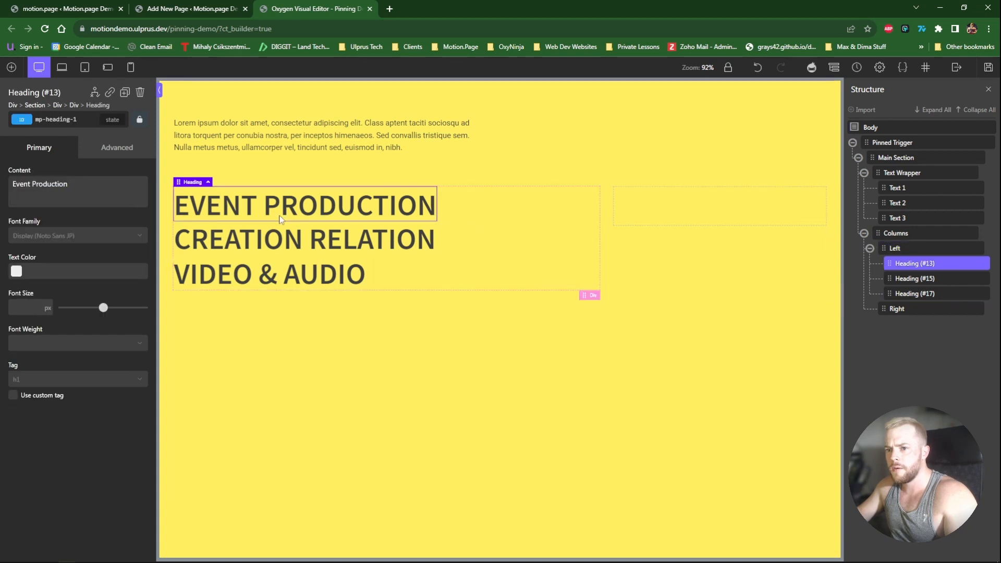
{"action": "left_click", "coordinate": [16, 272]}
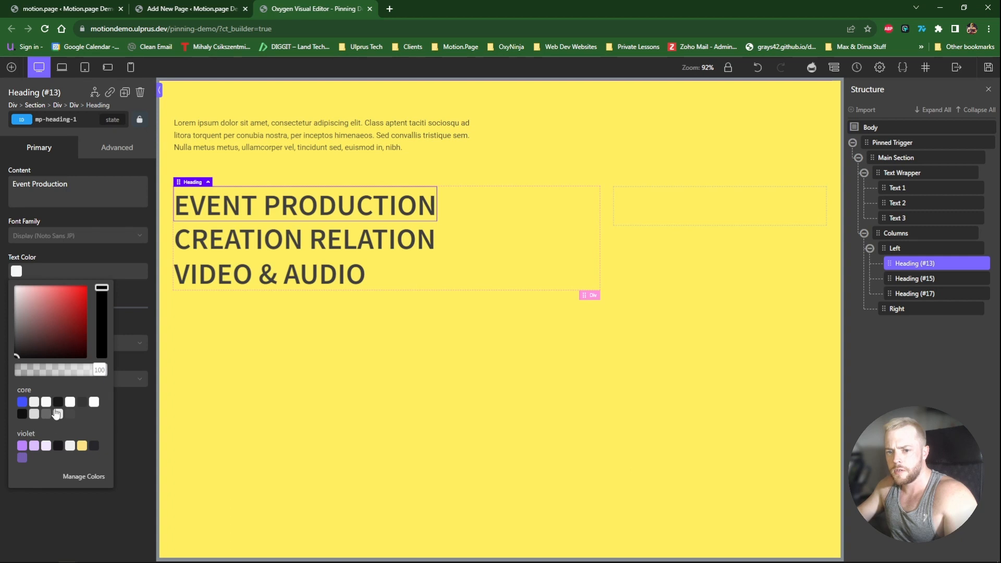
{"action": "left_click", "coordinate": [22, 415]}
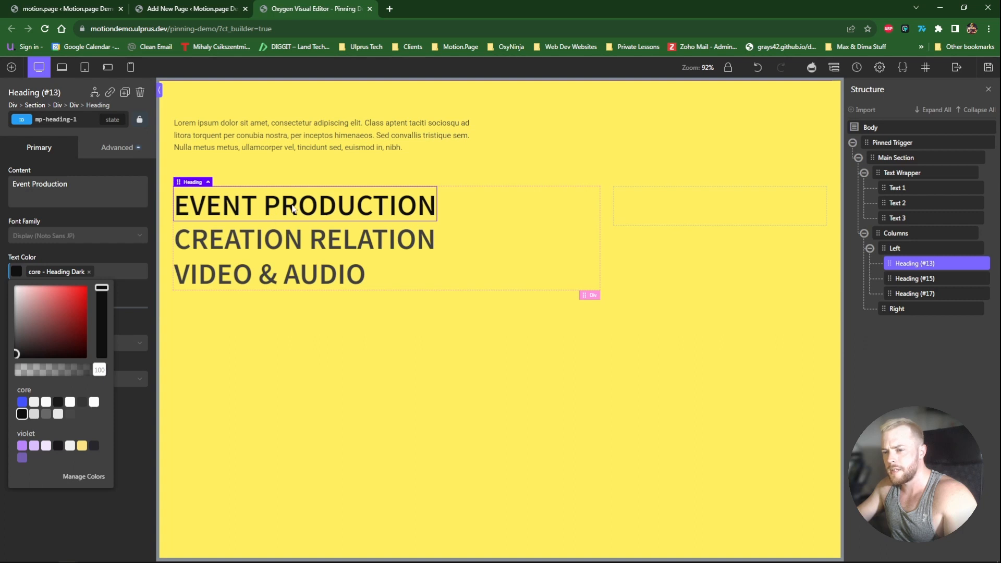
Correct the Creation Relation heading's ID to mp-heading-2 and set its text color to the core Text Dark swatch
{"action": "left_click", "coordinate": [246, 248]}
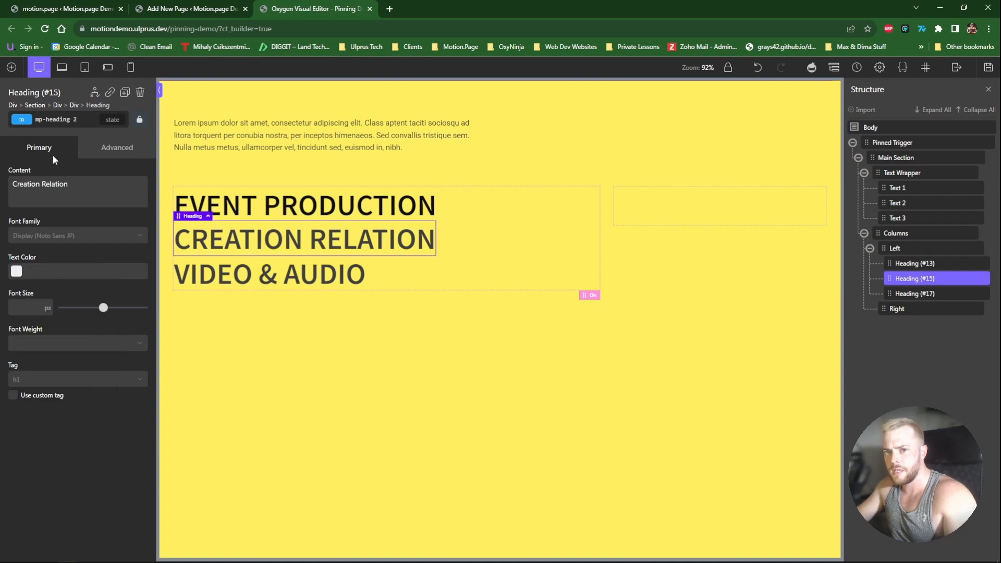
{"action": "left_click", "coordinate": [118, 150]}
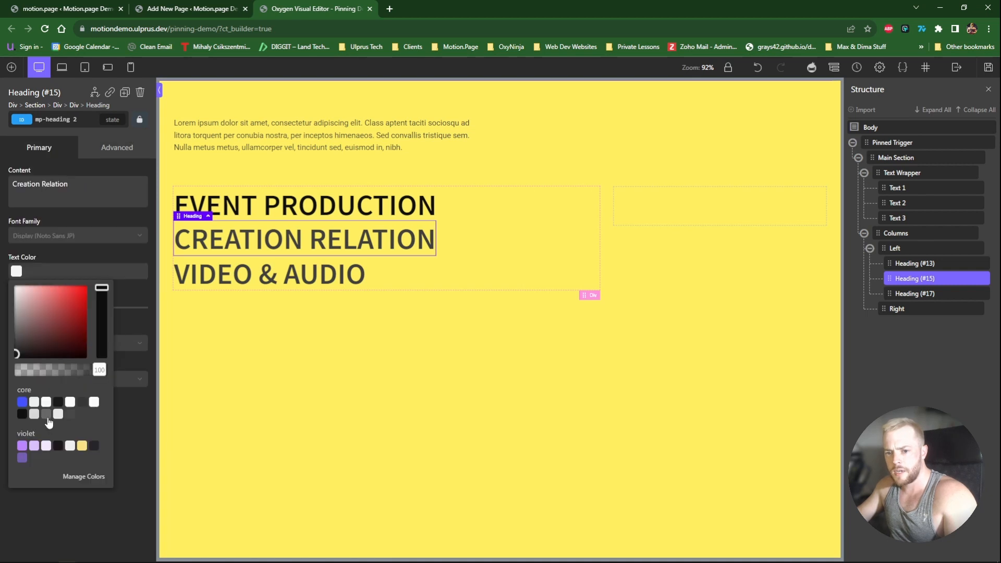
{"action": "left_click", "coordinate": [46, 416]}
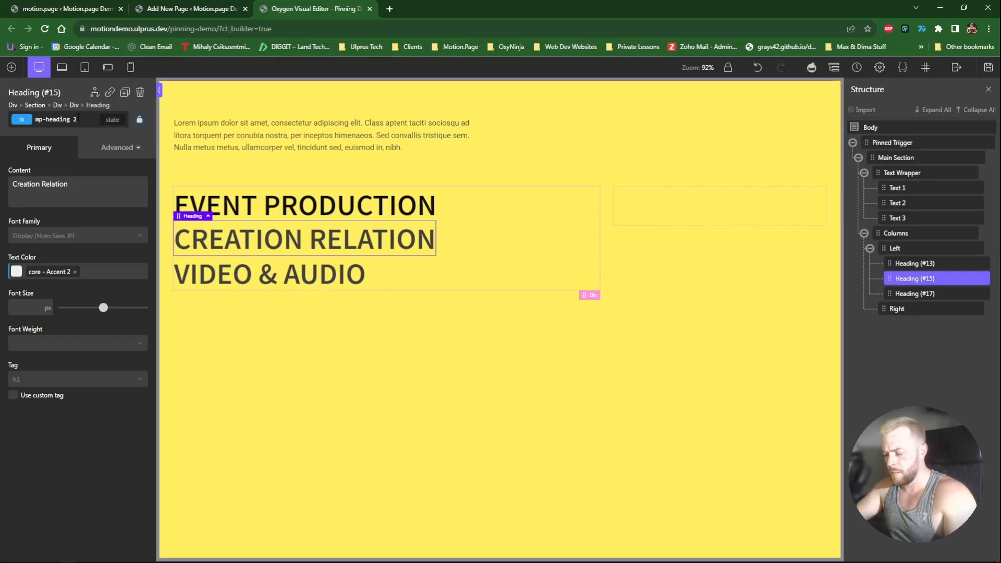
{"action": "type", "text": "-"}
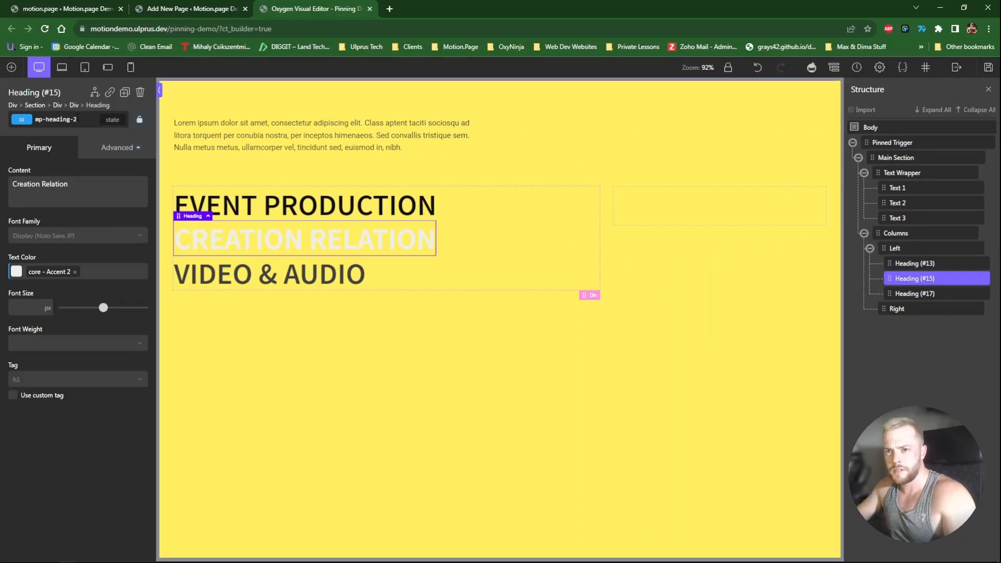
{"action": "left_click", "coordinate": [16, 272]}
{"action": "left_click", "coordinate": [70, 414]}
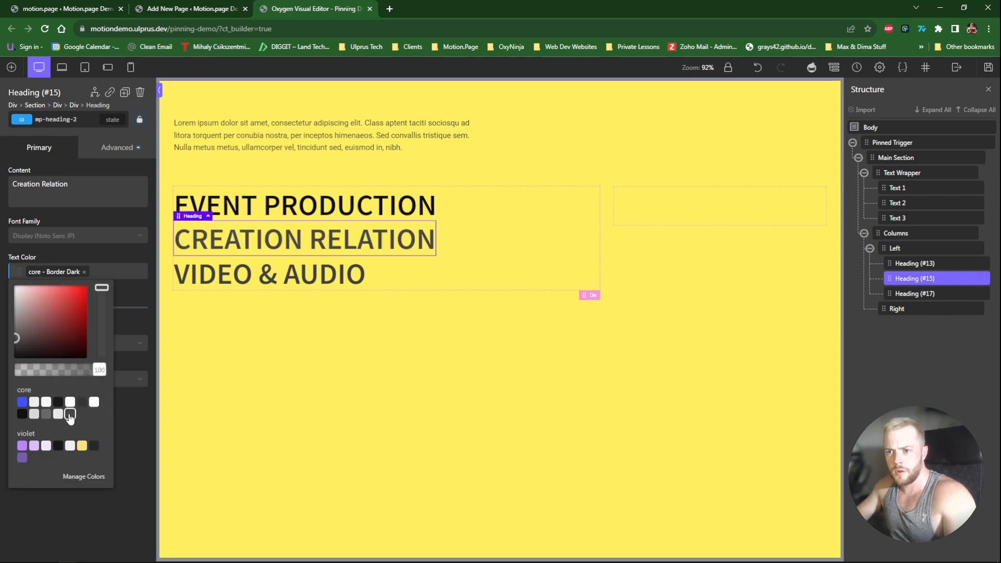
{"action": "left_click", "coordinate": [46, 413]}
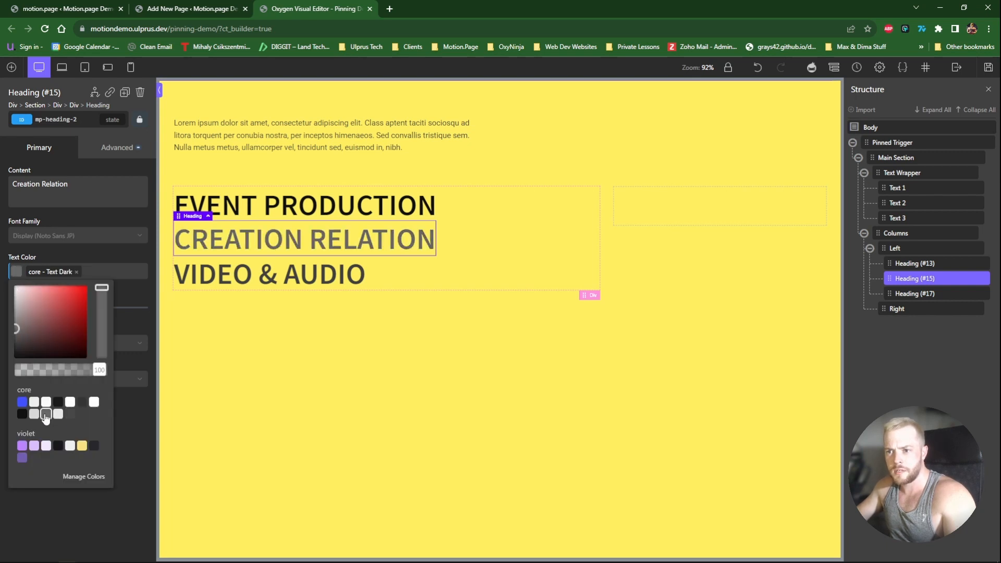
Give the Video & Audio heading the same grey text color as the Creation Relation heading
{"action": "left_click", "coordinate": [263, 285]}
{"action": "left_click", "coordinate": [16, 271]}
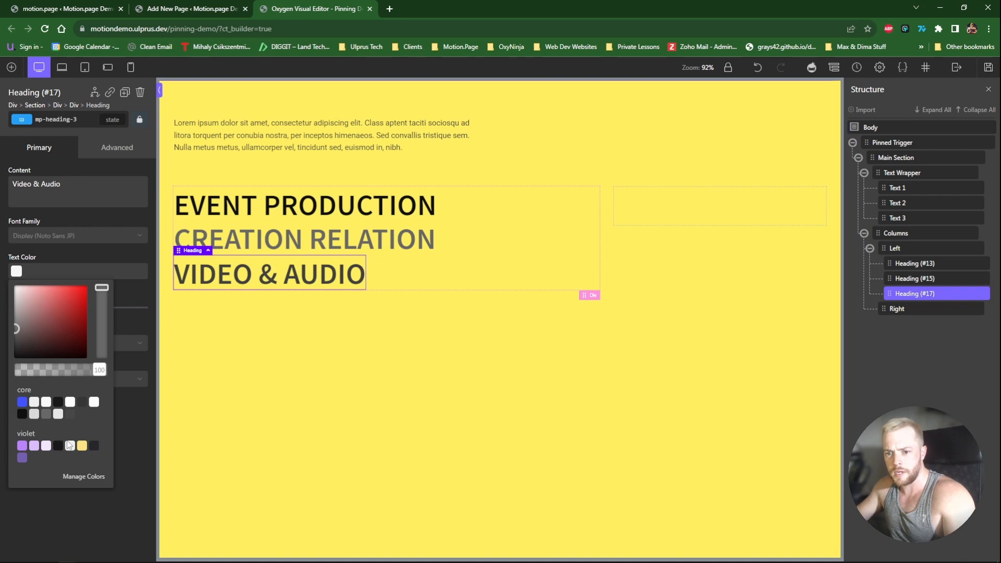
{"action": "left_click", "coordinate": [420, 280]}
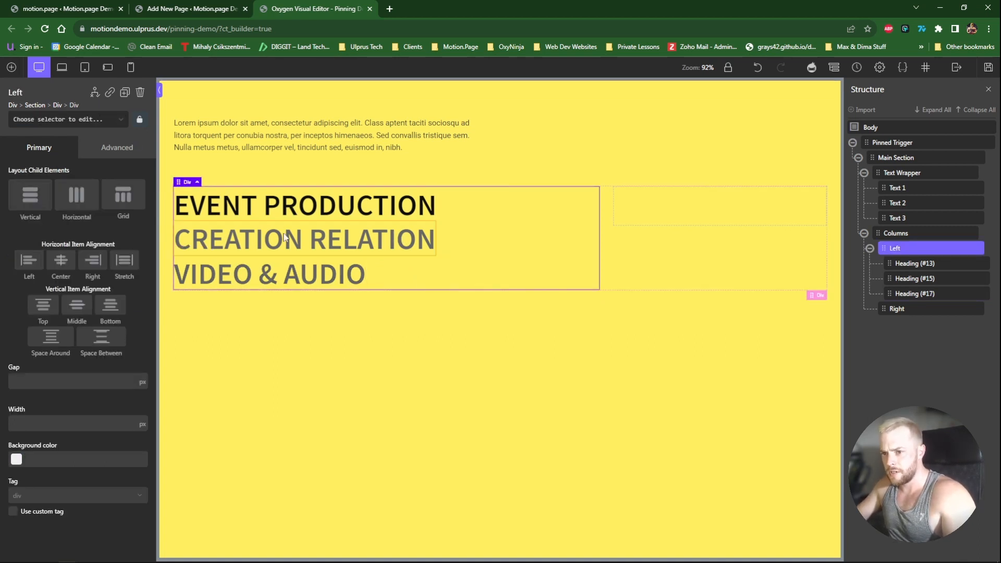
Add an image to the Right div, using woman-3.webp from the media library
{"action": "left_click", "coordinate": [699, 222]}
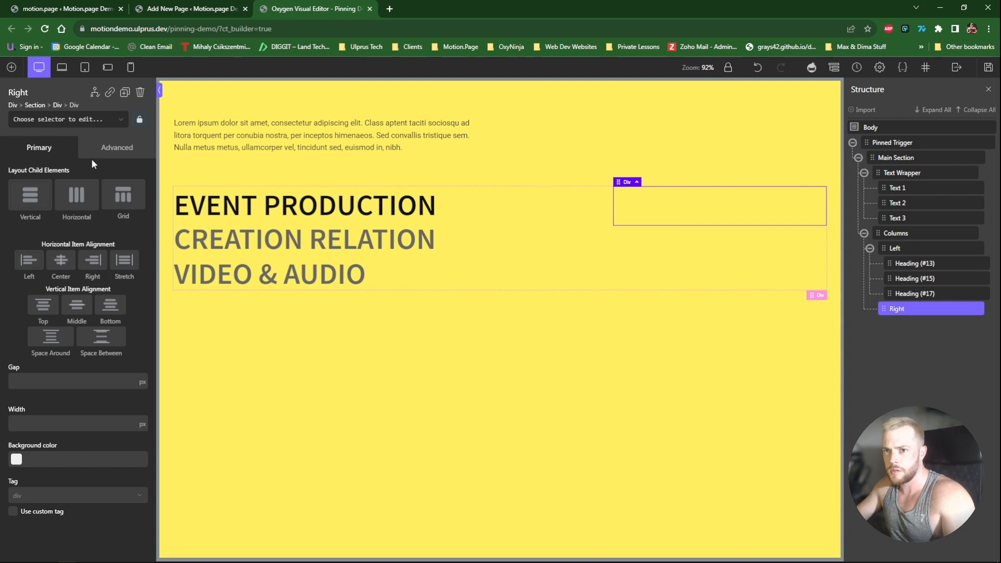
{"action": "left_click", "coordinate": [107, 153]}
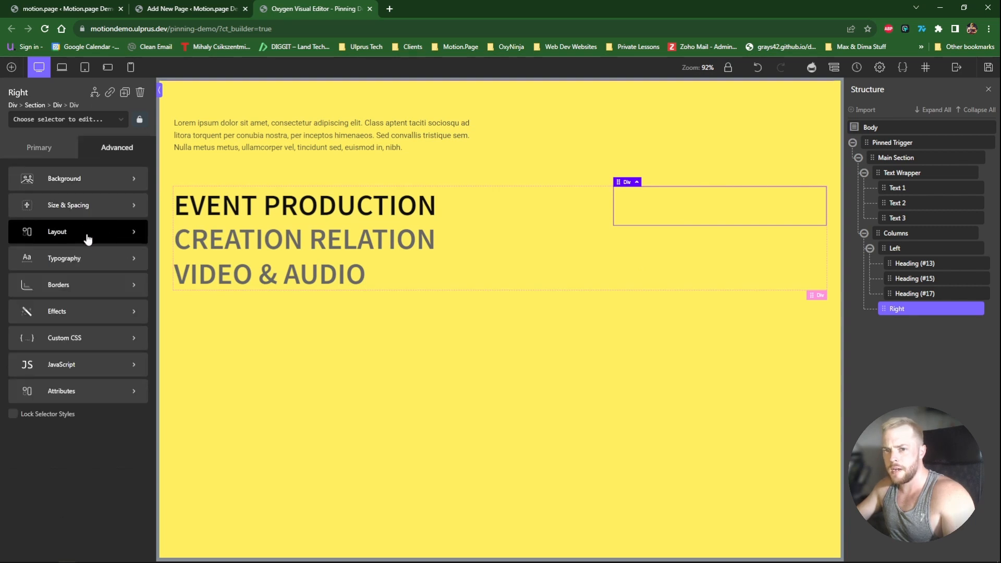
{"action": "key", "text": "a"}
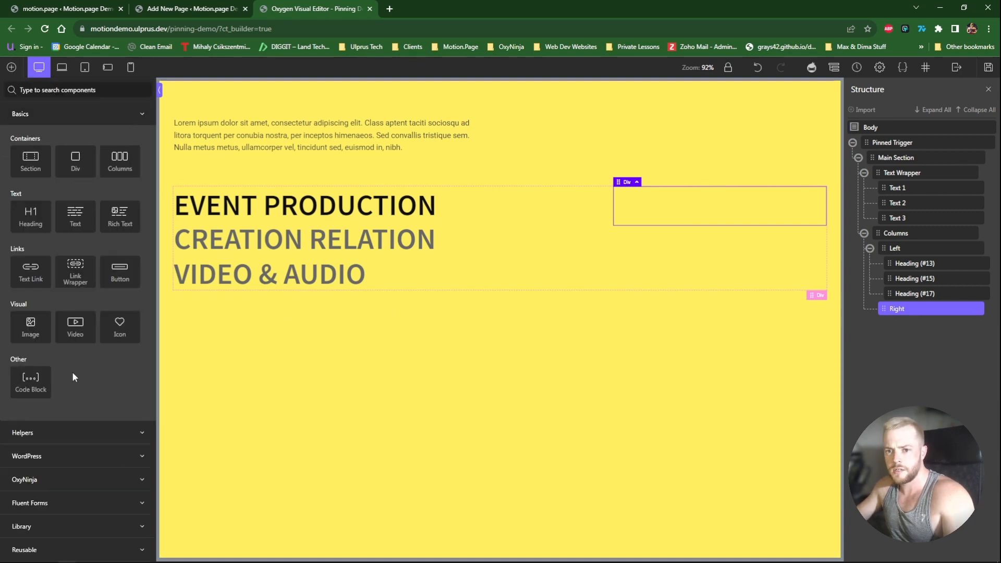
{"action": "left_click", "coordinate": [36, 327]}
{"action": "left_click", "coordinate": [103, 220]}
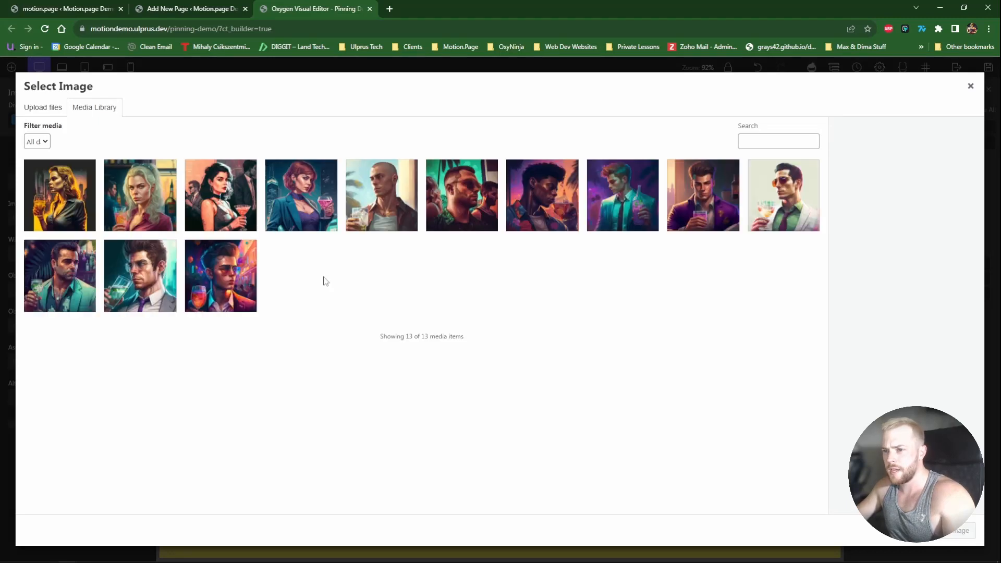
{"action": "left_click", "coordinate": [66, 214]}
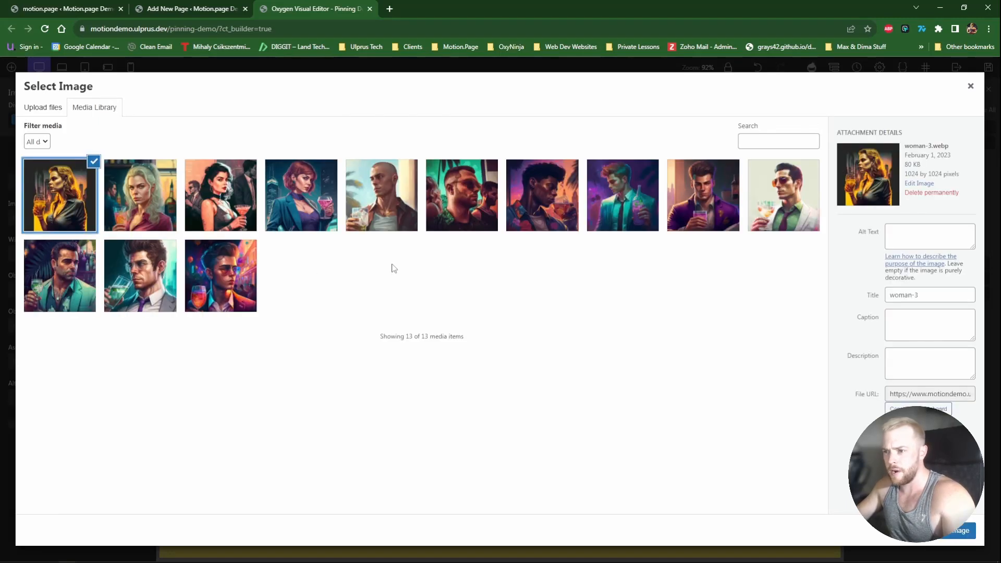
{"action": "left_click", "coordinate": [962, 530]}
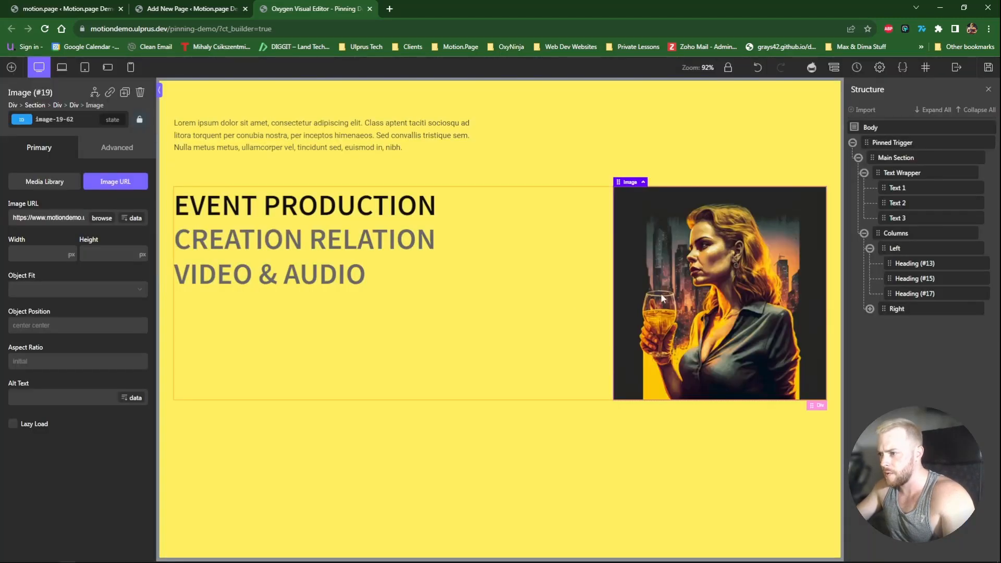
Set the Right div's position to relative
{"action": "left_click", "coordinate": [897, 309]}
{"action": "left_click", "coordinate": [67, 235]}
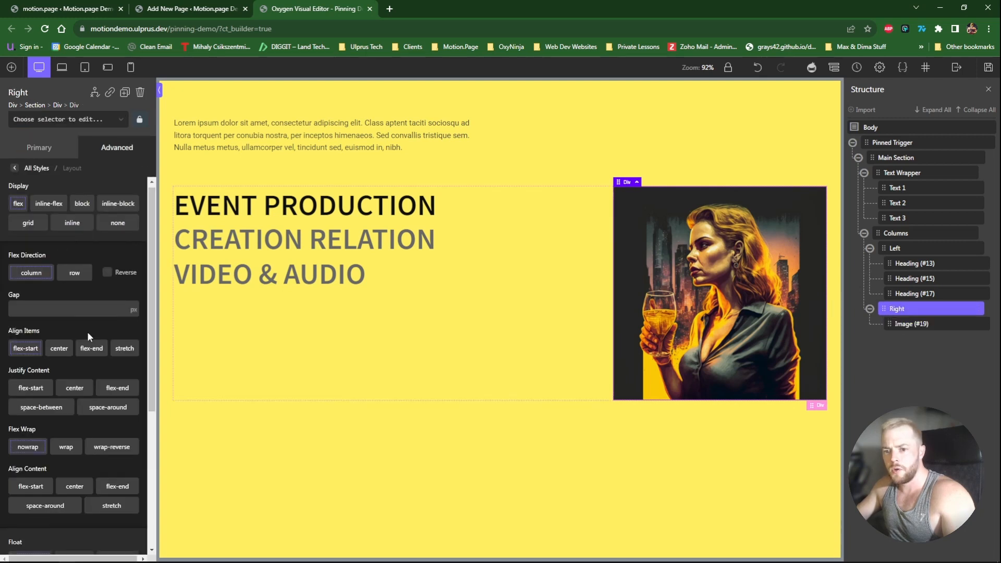
{"action": "scroll", "coordinate": [87, 365], "scroll_direction": "down", "scroll_amount": 5}
{"action": "left_click", "coordinate": [91, 528]}
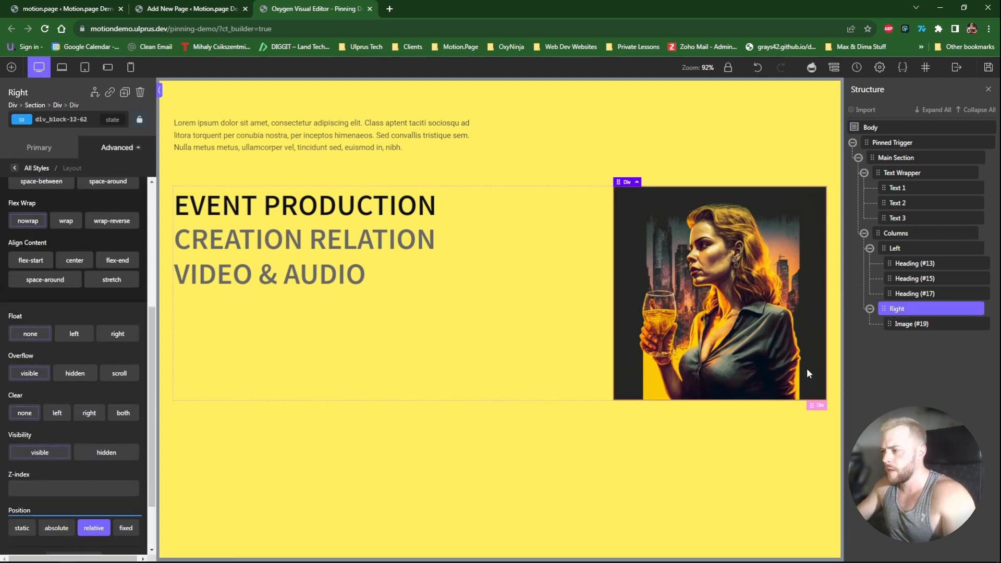
Rename the image inside the Right div as Image 1
{"action": "double_click", "coordinate": [913, 324]}
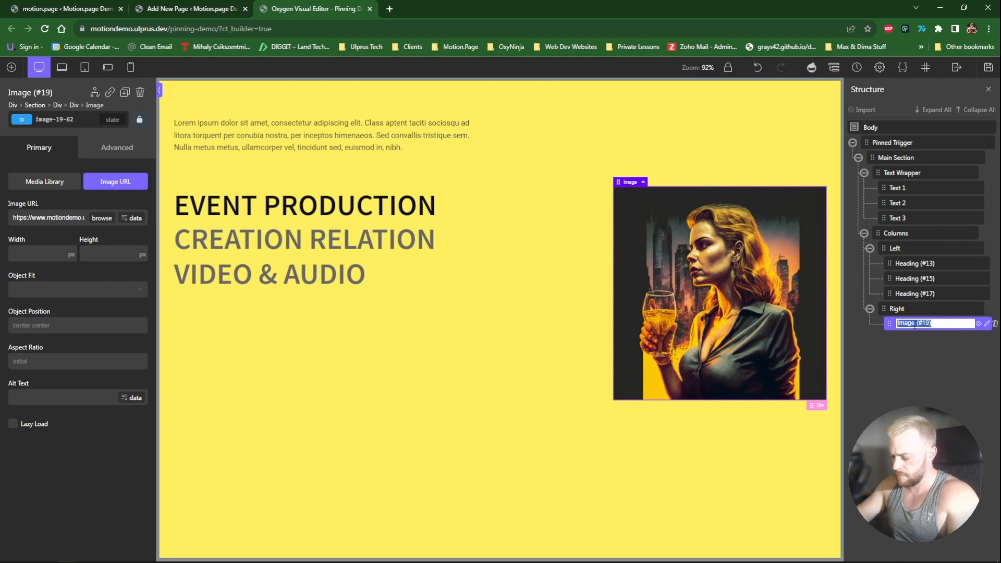
{"action": "type", "text": "Image 1"}
{"action": "key", "text": "Return"}
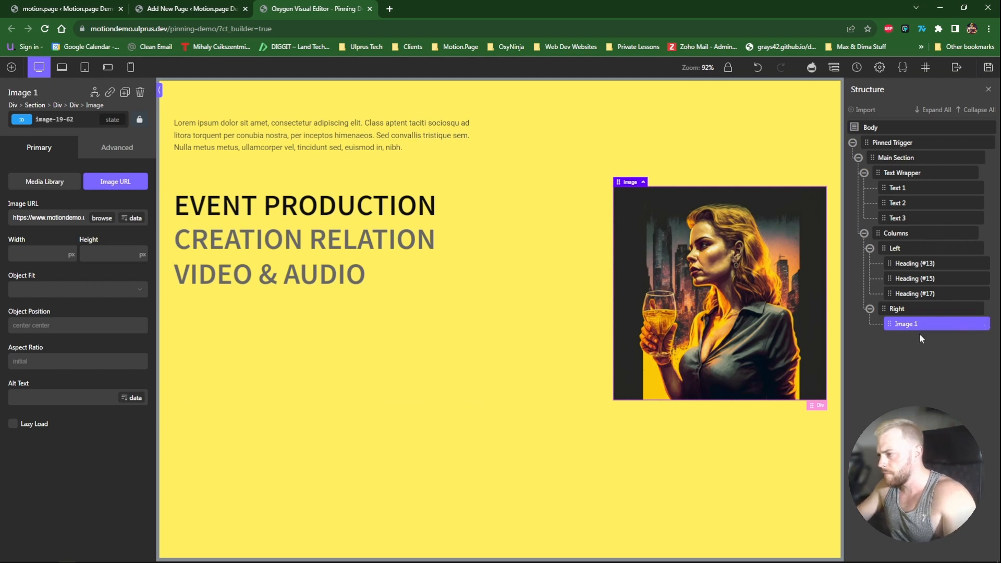
Duplicate Image 1 and rename the copy as Image 2
{"action": "key", "text": "ctrl+d"}
{"action": "double_click", "coordinate": [920, 337]}
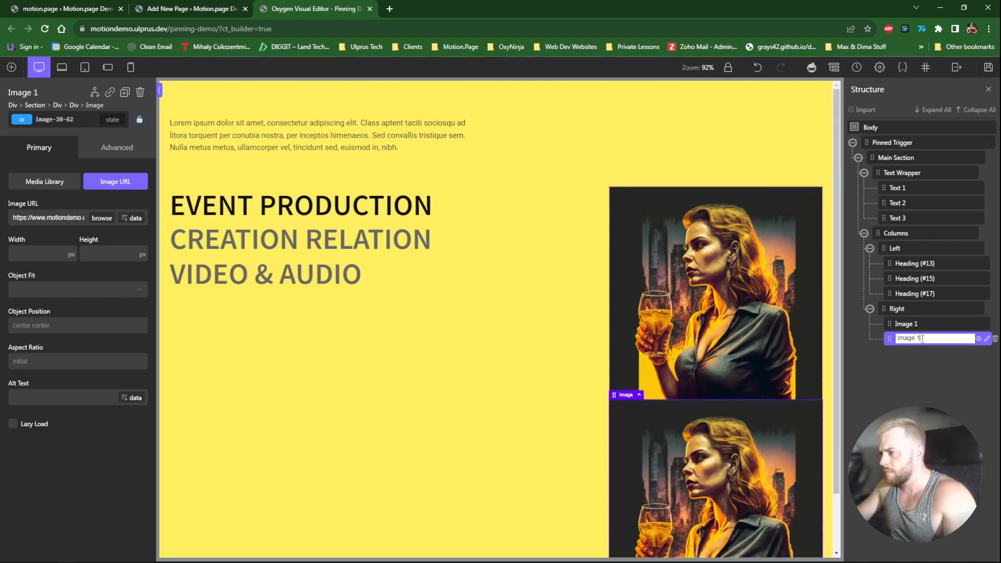
{"action": "key", "text": "BackSpace"}
{"action": "type", "text": "2"}
{"action": "key", "text": "Return"}
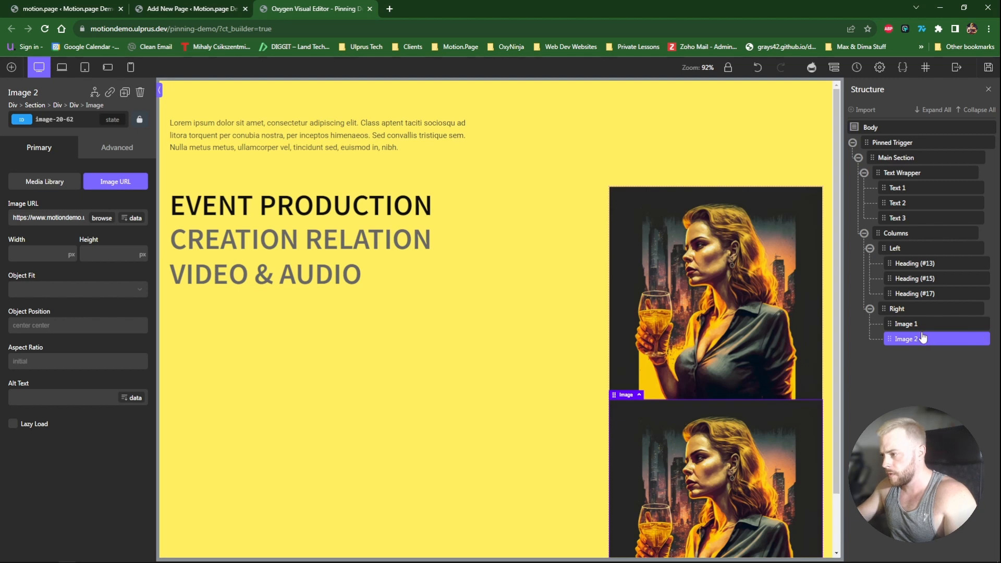
Duplicate Image 2 and rename the copy as Image 3
{"action": "key", "text": "ctrl+d"}
{"action": "double_click", "coordinate": [944, 354]}
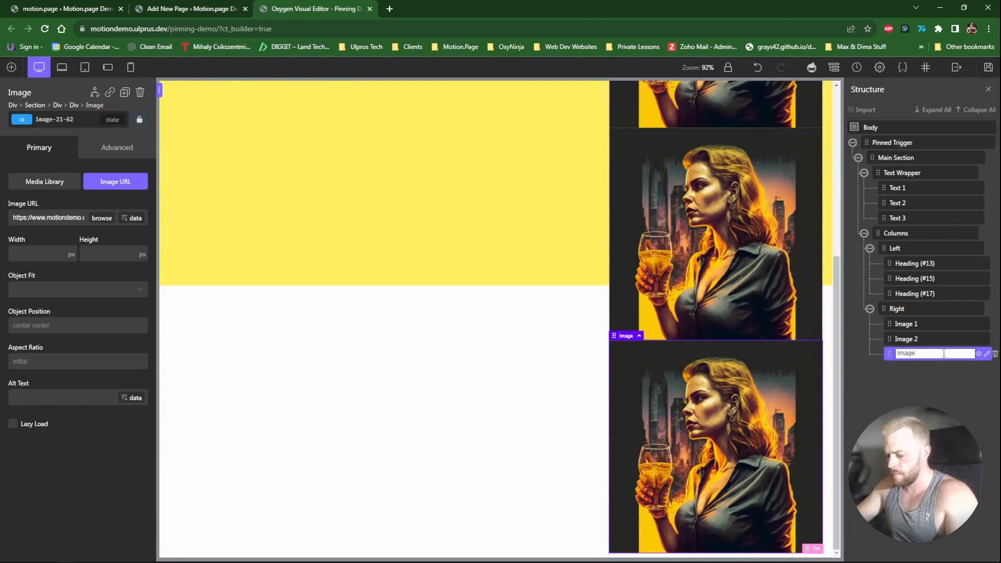
{"action": "type", "text": "3"}
{"action": "key", "text": "Return"}
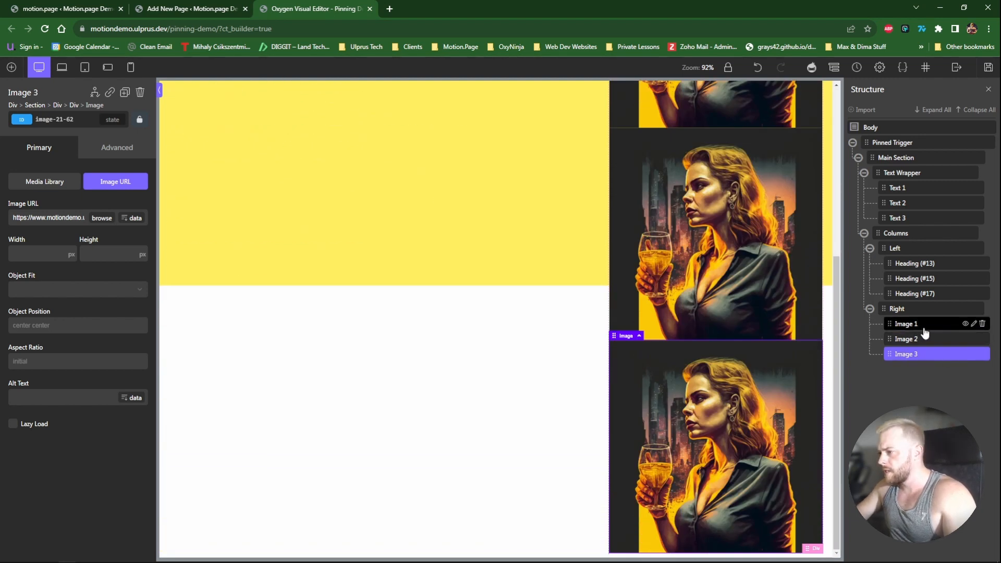
Set the position of Image 2 to absolute
{"action": "left_click", "coordinate": [919, 327]}
{"action": "left_click", "coordinate": [932, 340]}
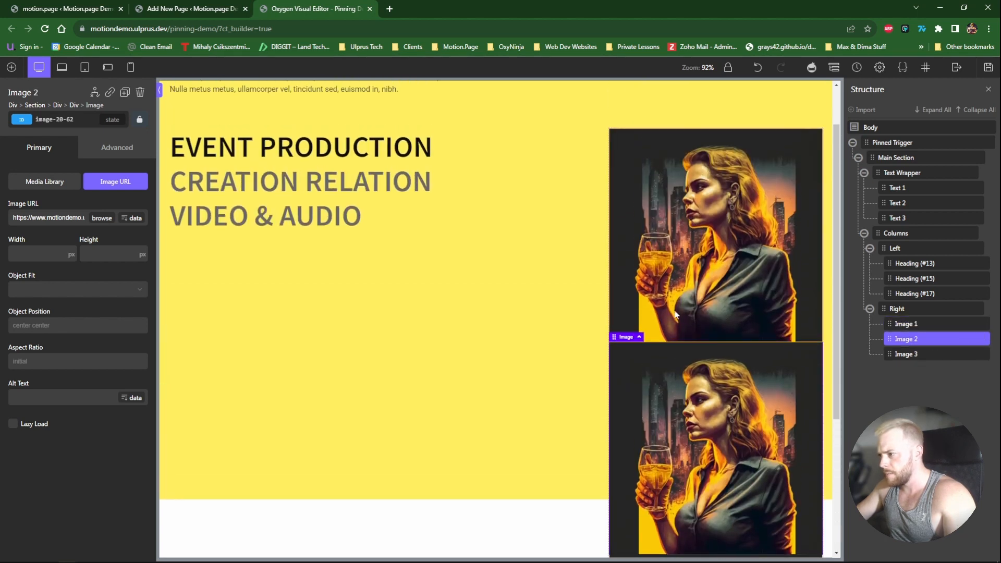
{"action": "left_click", "coordinate": [112, 149]}
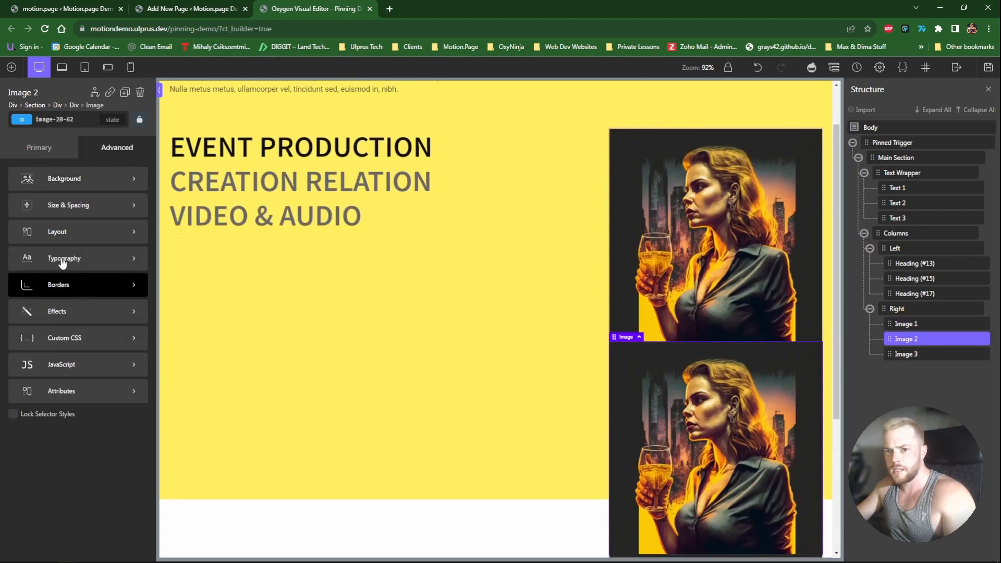
{"action": "left_click", "coordinate": [58, 229]}
{"action": "scroll", "coordinate": [69, 452], "scroll_direction": "down", "scroll_amount": 2}
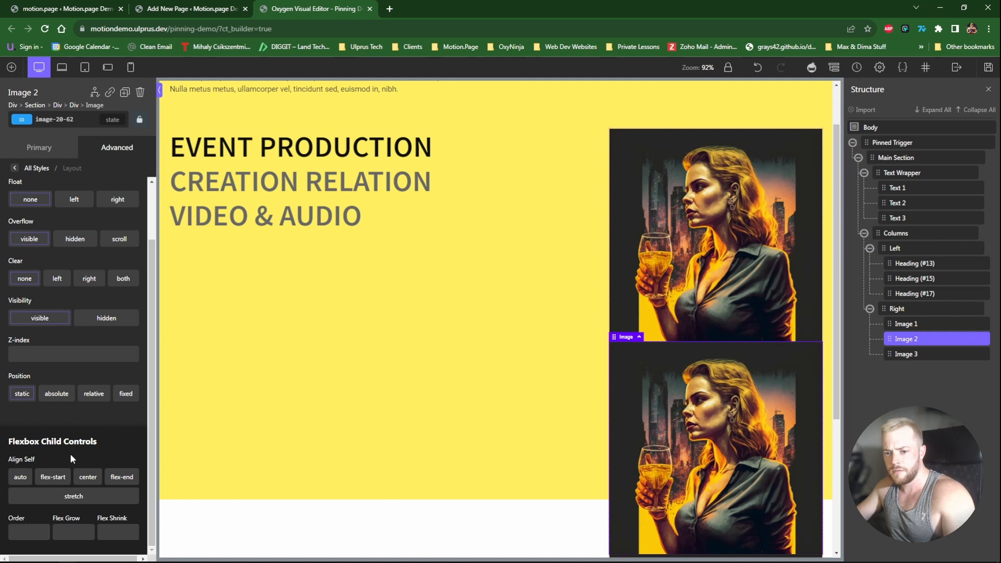
{"action": "left_click", "coordinate": [59, 395]}
Set the position of Image 3 to absolute
{"action": "left_click", "coordinate": [911, 354]}
{"action": "left_click", "coordinate": [112, 148]}
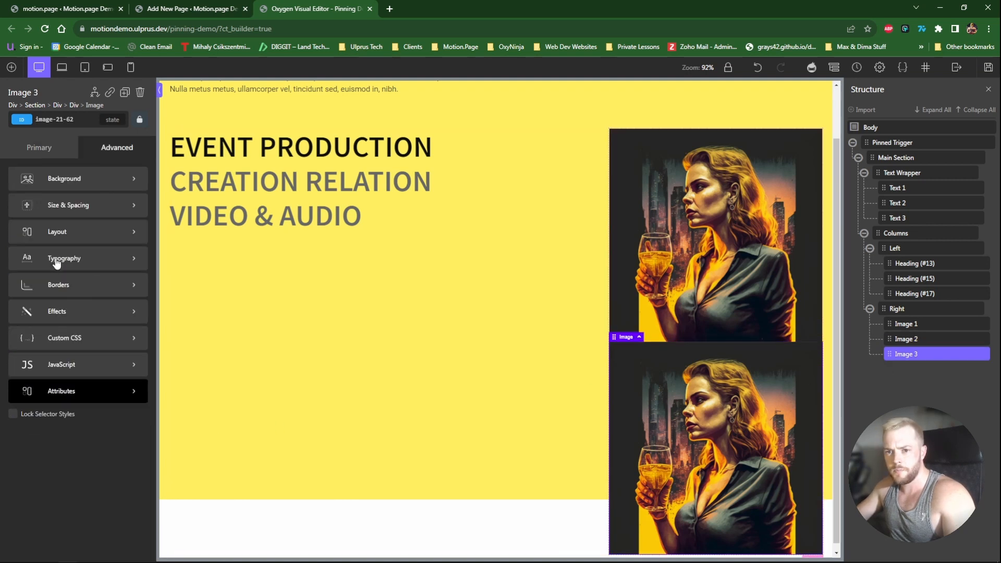
{"action": "left_click", "coordinate": [58, 229]}
{"action": "left_click", "coordinate": [58, 395]}
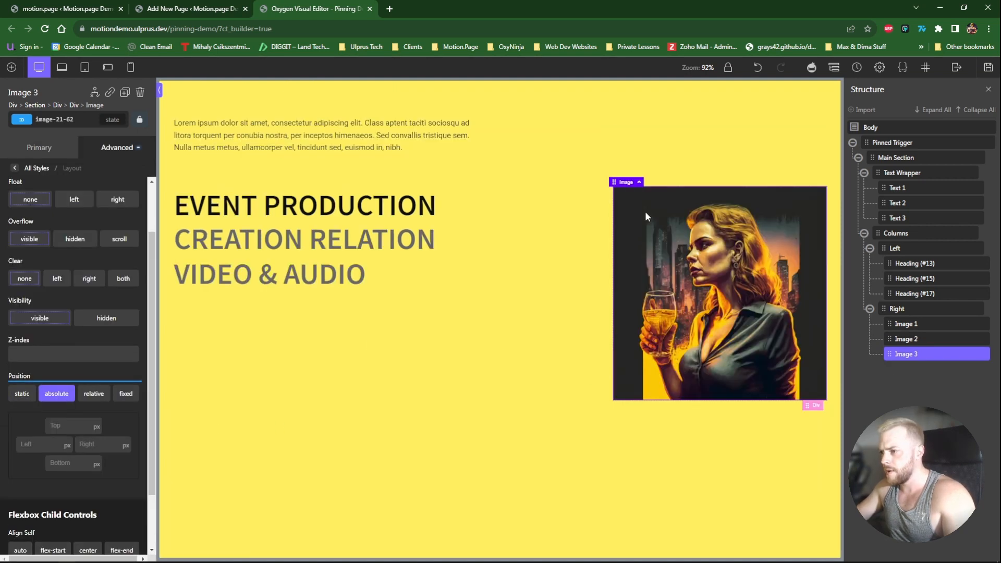
Replace the picture of Image 2 with man-7.webp from the media library
{"action": "left_click", "coordinate": [894, 338]}
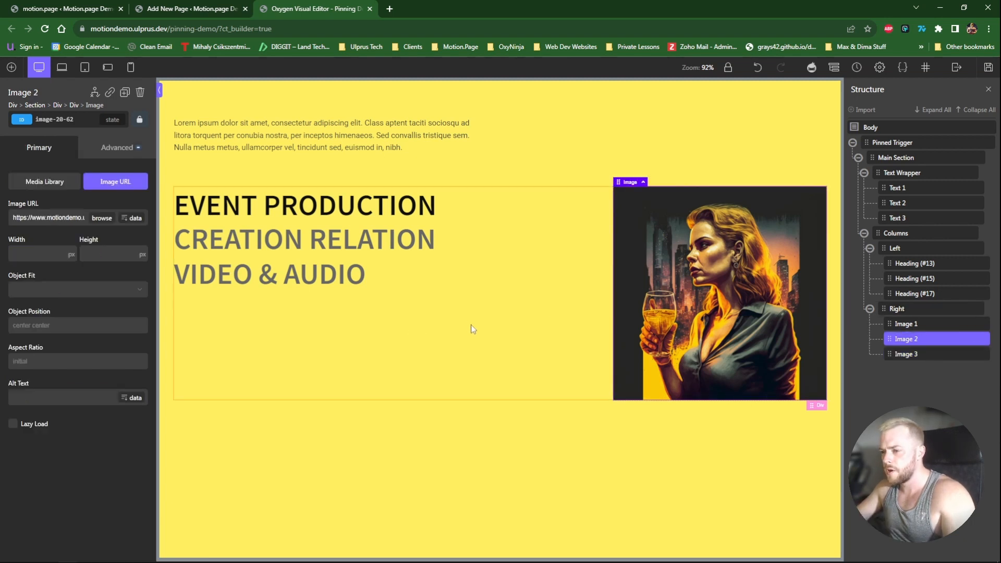
{"action": "left_click", "coordinate": [100, 218]}
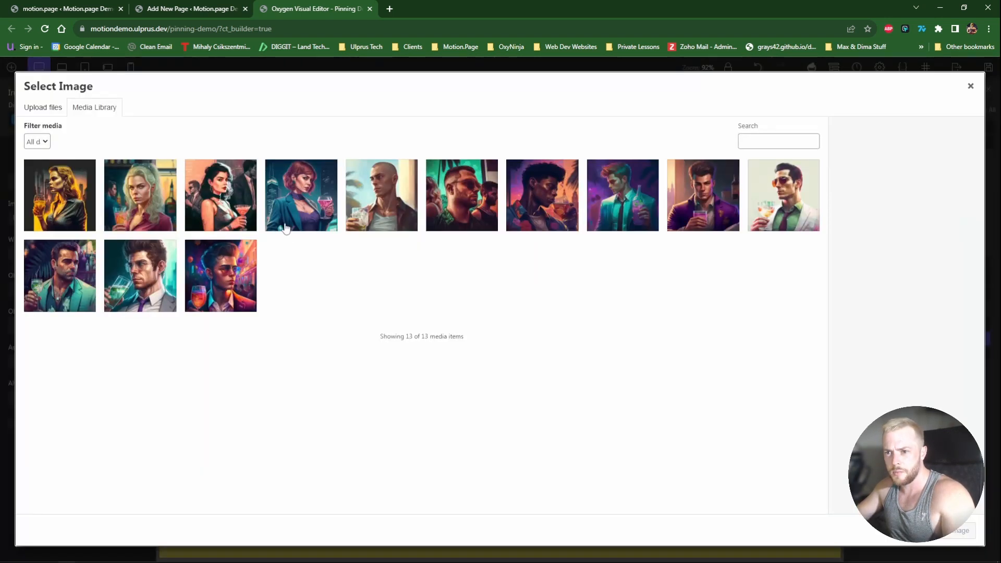
{"action": "left_click", "coordinate": [633, 203]}
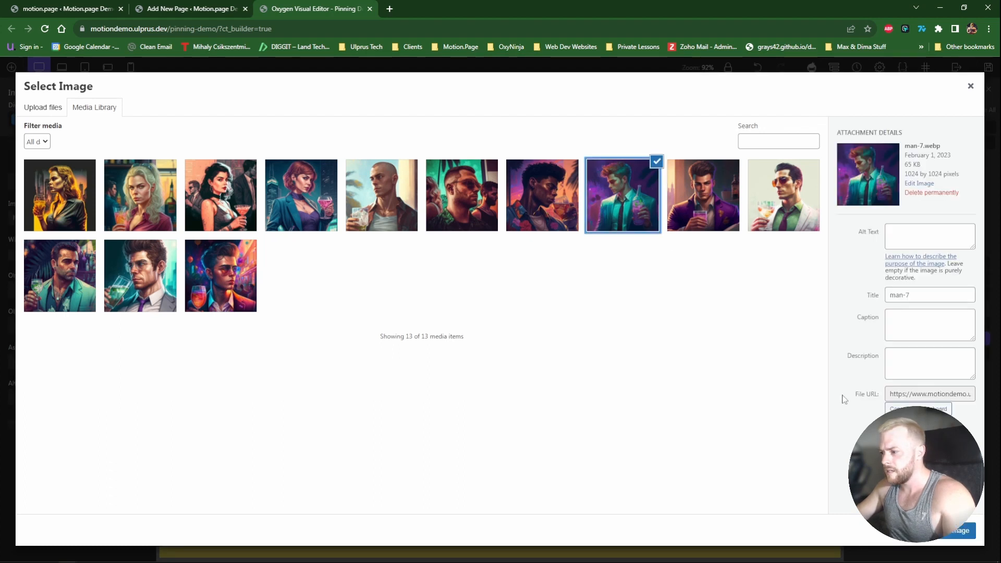
{"action": "left_click", "coordinate": [958, 530]}
Replace the picture of Image 3 with woman-1.webp from the media library
{"action": "left_click", "coordinate": [894, 355]}
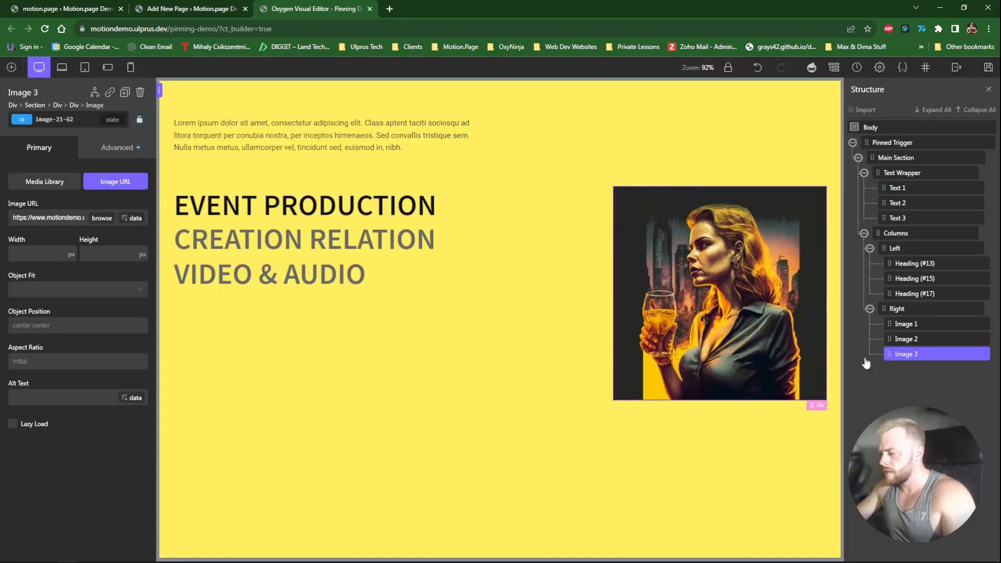
{"action": "left_click", "coordinate": [107, 150]}
{"action": "left_click", "coordinate": [300, 195]}
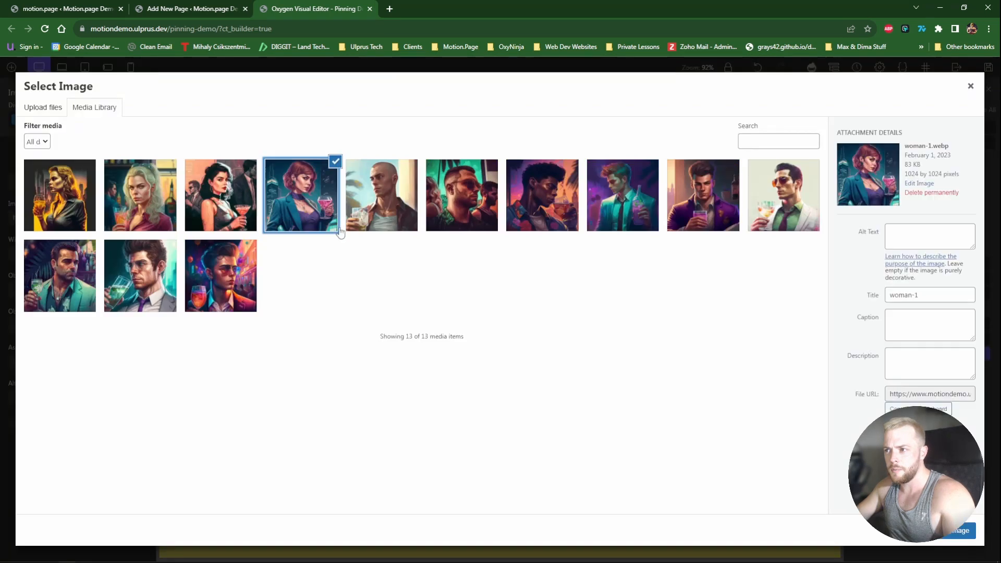
{"action": "left_click", "coordinate": [948, 537]}
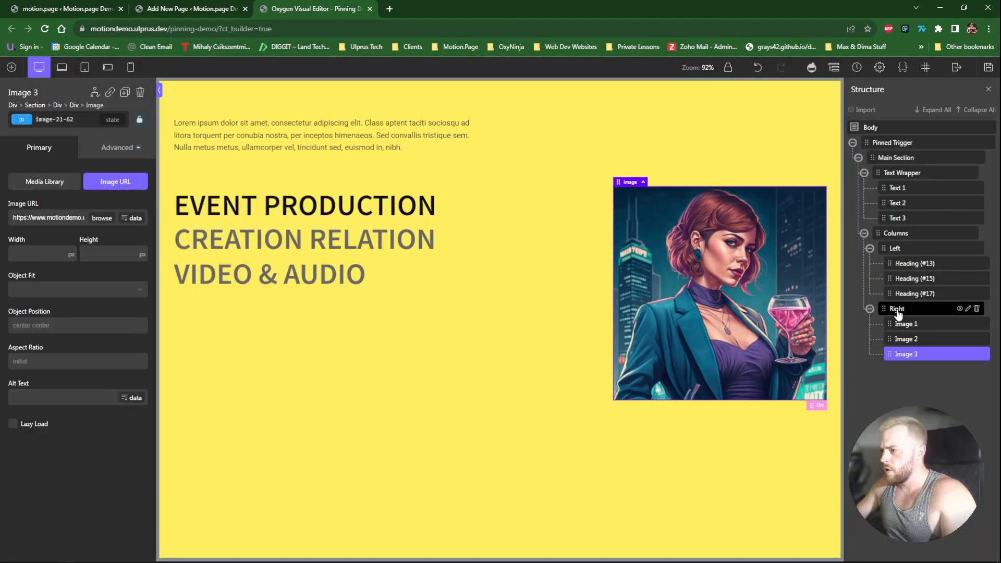
Change the ID of the Right column div to mp-image-wrapper
{"action": "left_click", "coordinate": [904, 309]}
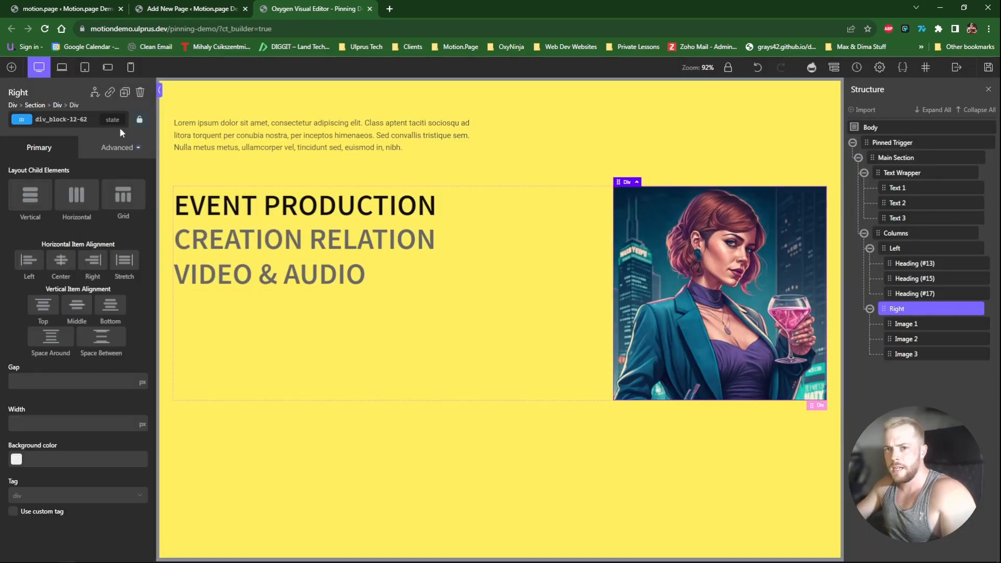
{"action": "left_click", "coordinate": [58, 119]}
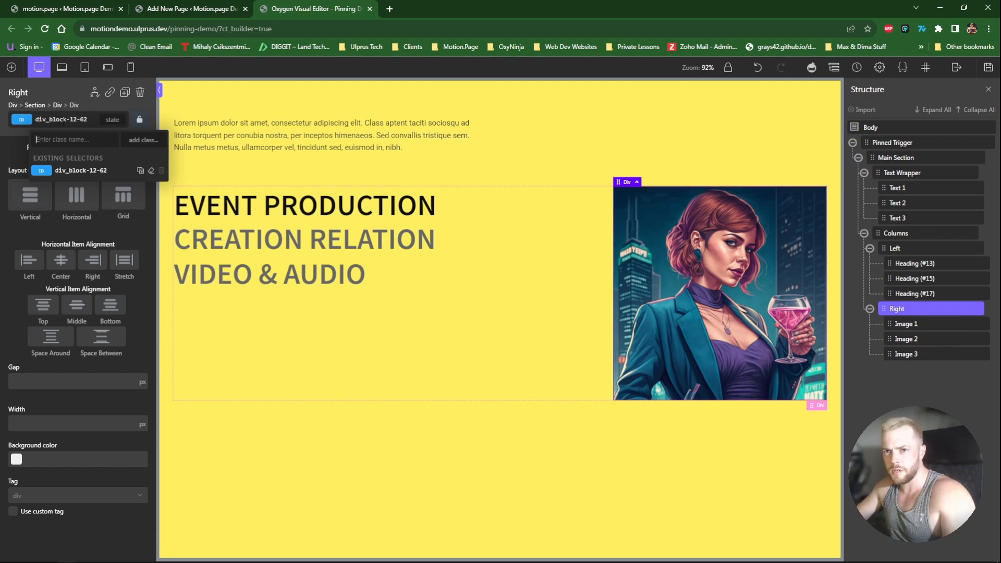
{"action": "left_click", "coordinate": [67, 123]}
{"action": "key", "text": "ctrl+a"}
{"action": "type", "text": "mp"}
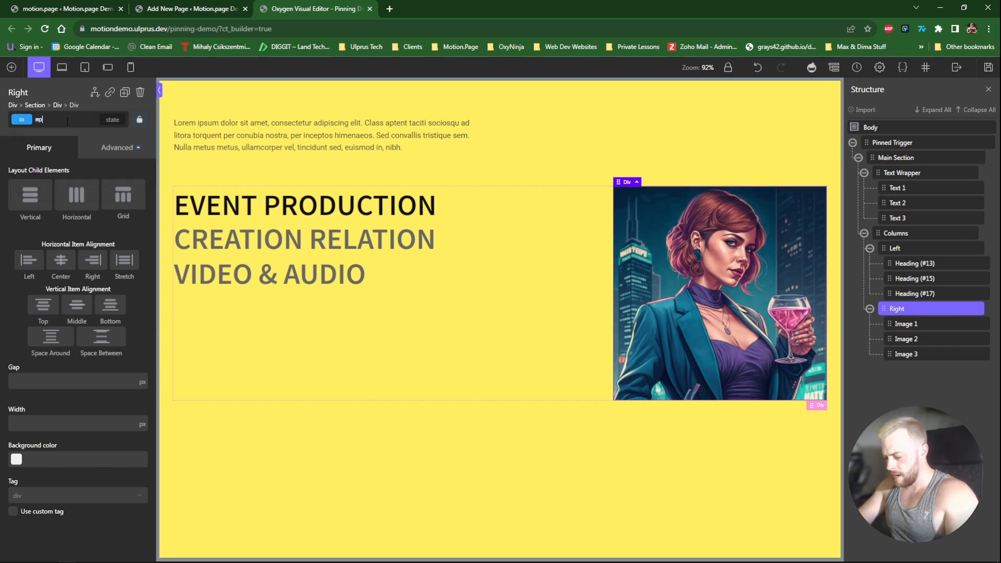
{"action": "type", "text": "-image-wrapper"}
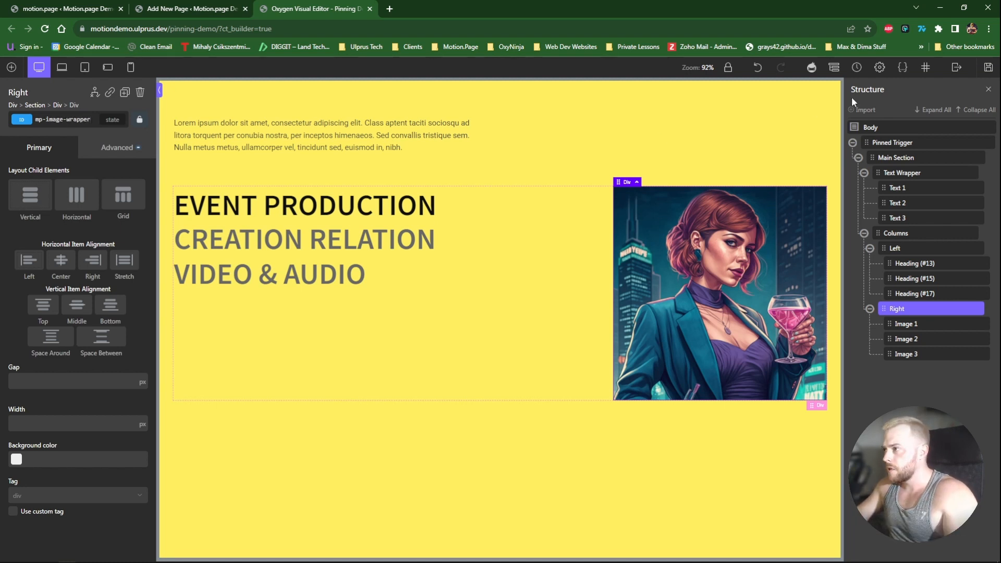
Open the Globals stylesheet and insert blank lines above the mega menus CSS comment
{"action": "left_click", "coordinate": [902, 68]}
{"action": "left_click", "coordinate": [851, 155]}
{"action": "left_click", "coordinate": [882, 234]}
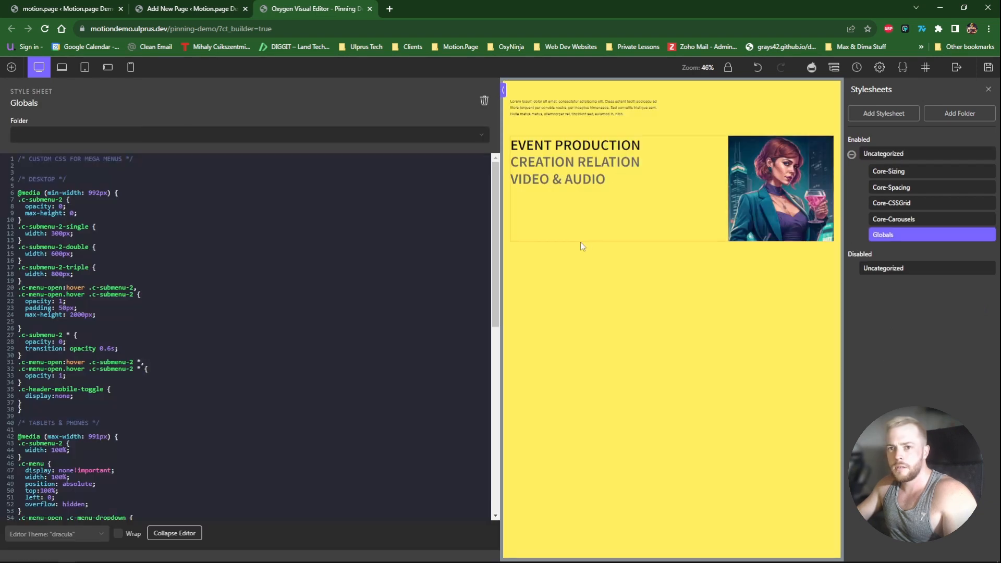
{"action": "left_click", "coordinate": [20, 160]}
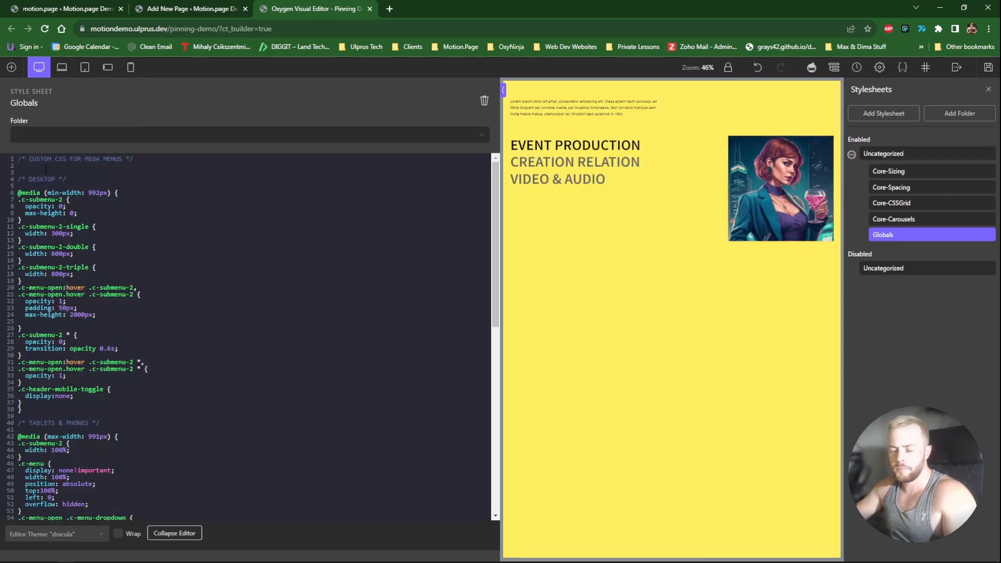
{"action": "key", "text": "Return"}
{"action": "key", "text": "Return"}
{"action": "key", "text": "Return"}
{"action": "key", "text": "Return"}
{"action": "key", "text": "Return"}
{"action": "key", "text": "Return"}
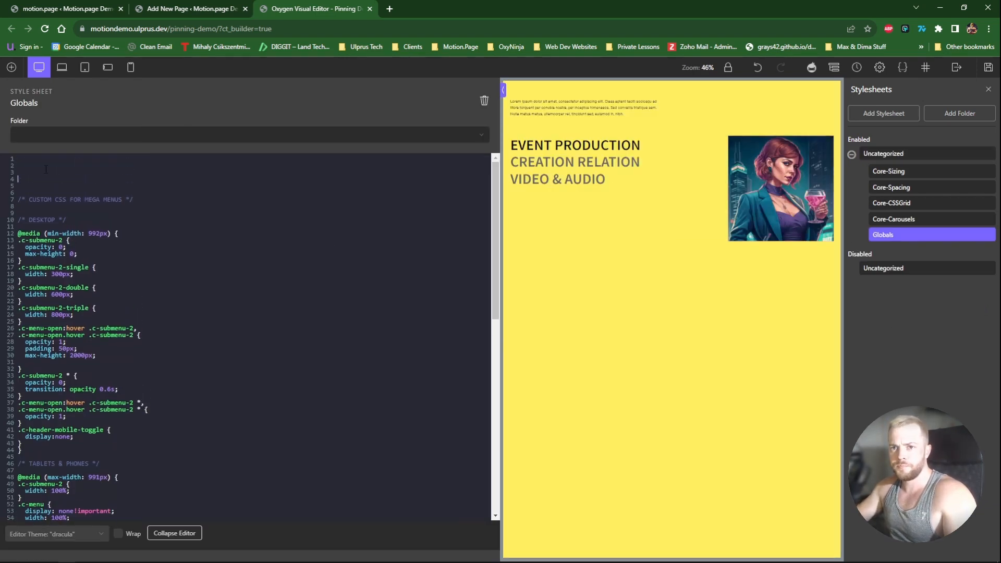
Write a CSS rule for #mp-image-wrapper > img with border-radius: 20px at the start of the Globals stylesheet
{"action": "key", "text": "Up"}
{"action": "key", "text": "Up"}
{"action": "key", "text": "Up"}
{"action": "type", "text": "#mp-image-w"}
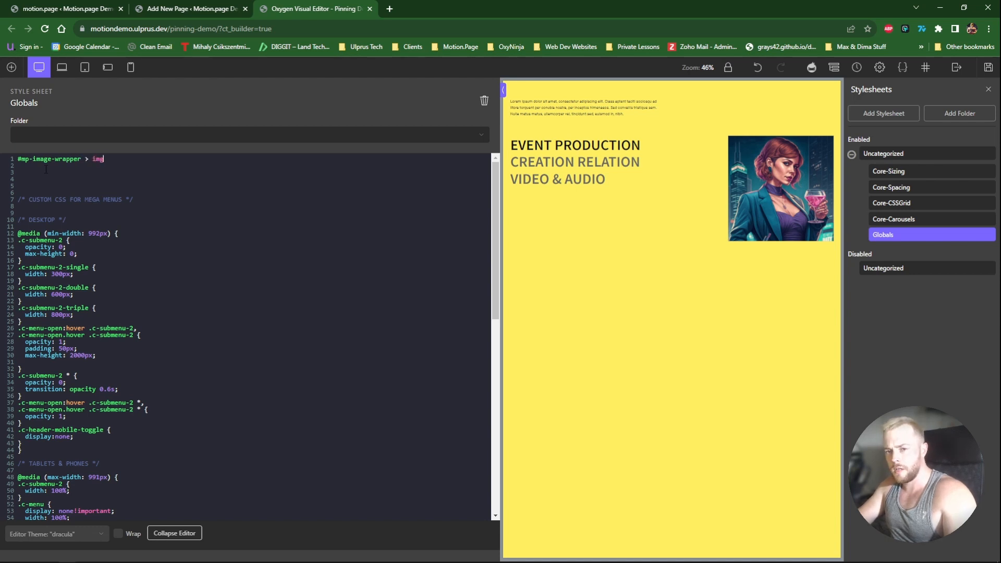
{"action": "key", "text": "Left"}
{"action": "key", "text": "Return"}
{"action": "key", "text": "Return"}
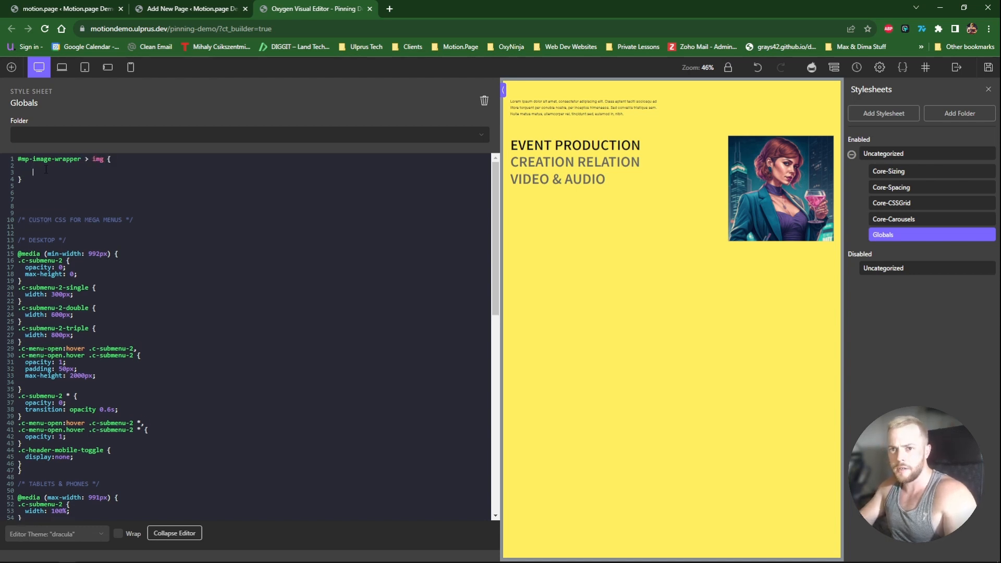
{"action": "key", "text": "Up"}
{"action": "key", "text": "Return"}
{"action": "type", "text": "border-radius: 20px;"}
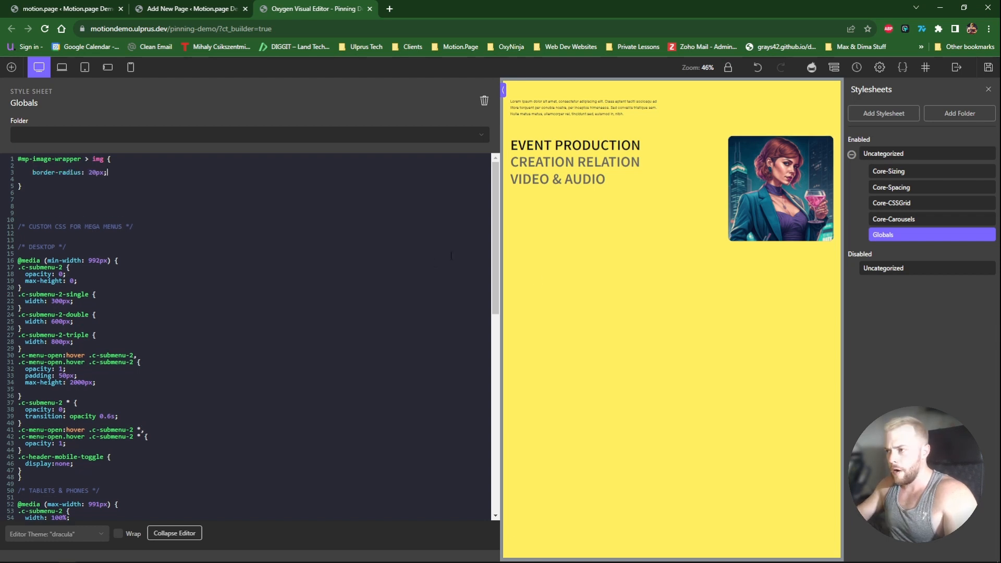
Leave the Globals stylesheet and save the page
{"action": "left_click", "coordinate": [576, 304]}
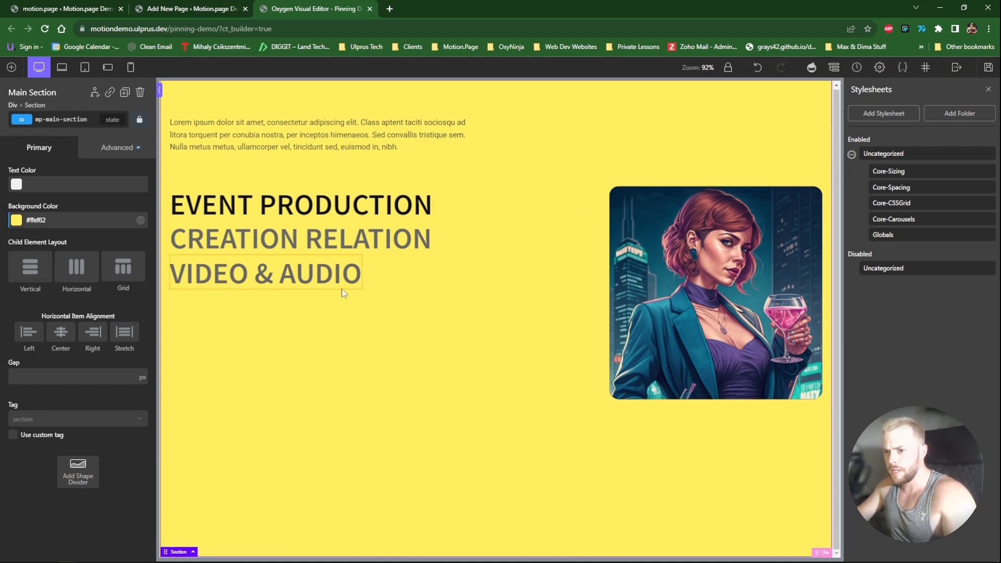
{"action": "left_click", "coordinate": [866, 153]}
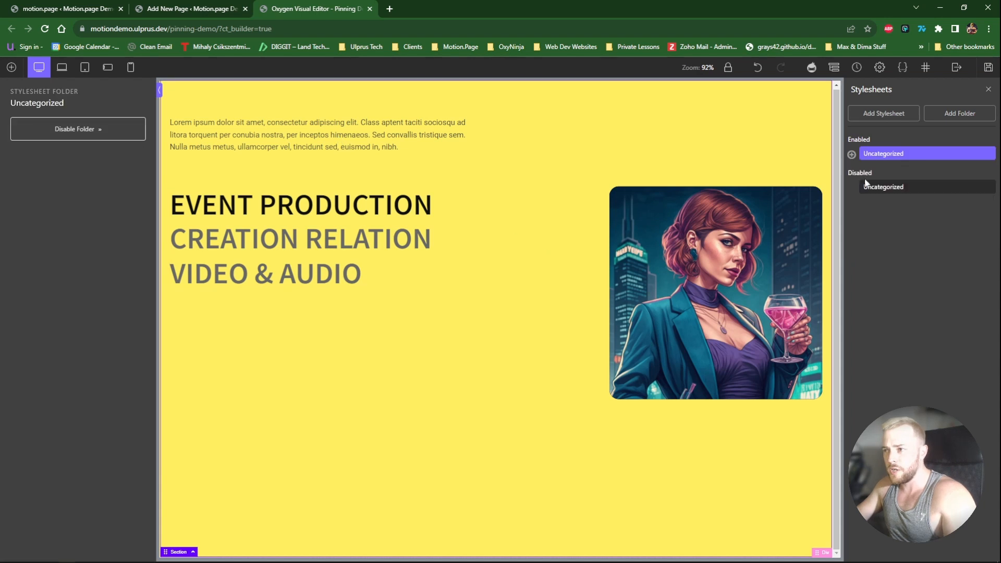
{"action": "left_click", "coordinate": [988, 68]}
{"action": "left_click", "coordinate": [886, 151]}
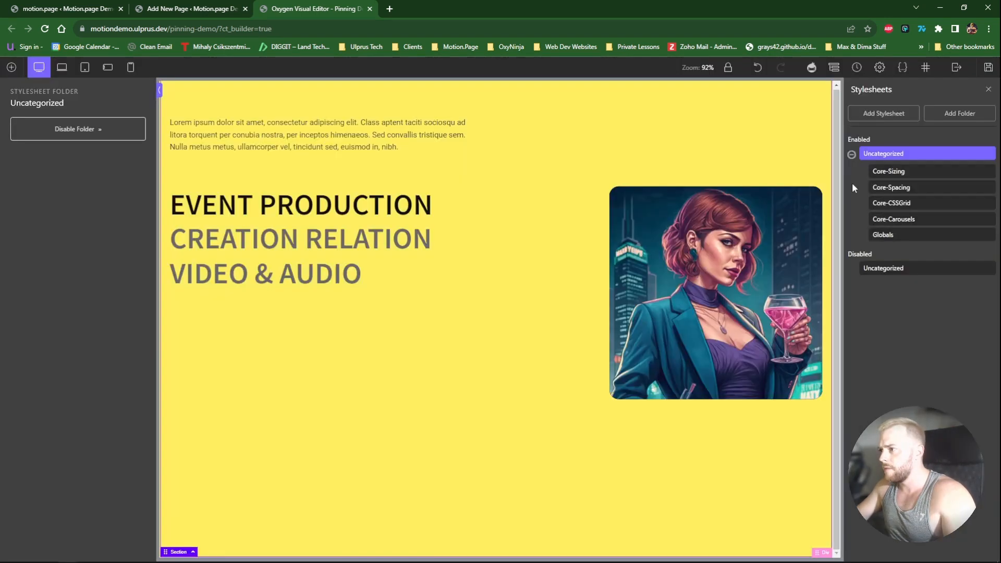
{"action": "left_click", "coordinate": [863, 154]}
Change the ID of Image 1 to mp-image-1
{"action": "left_click", "coordinate": [833, 68]}
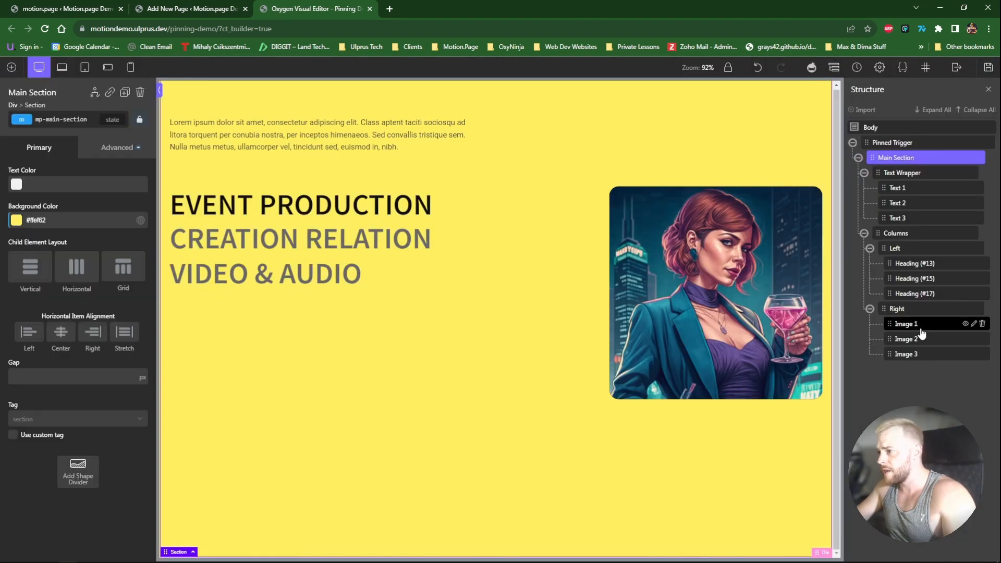
{"action": "left_click", "coordinate": [905, 324]}
{"action": "left_click", "coordinate": [70, 124]}
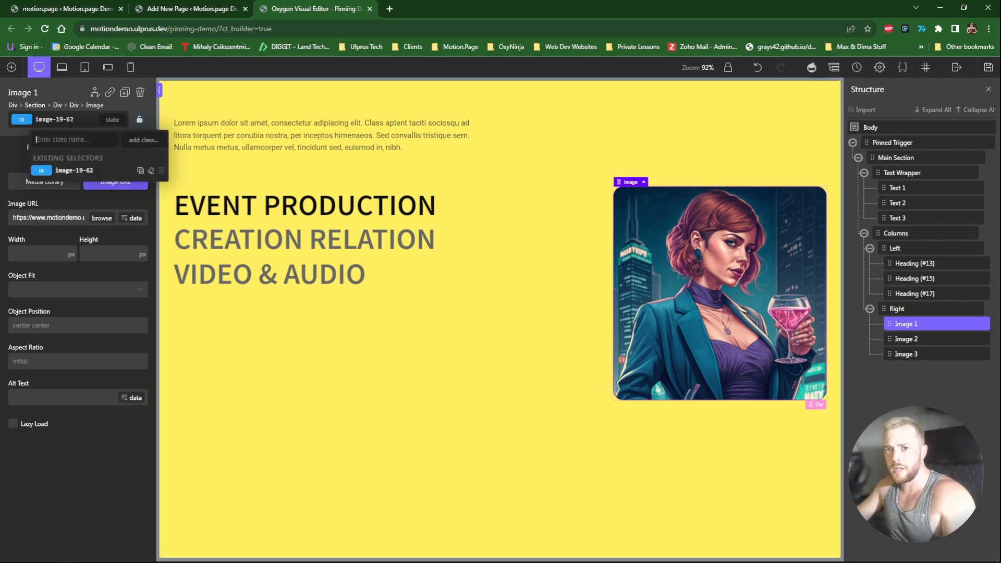
{"action": "left_click", "coordinate": [70, 119]}
{"action": "type", "text": "mp-"}
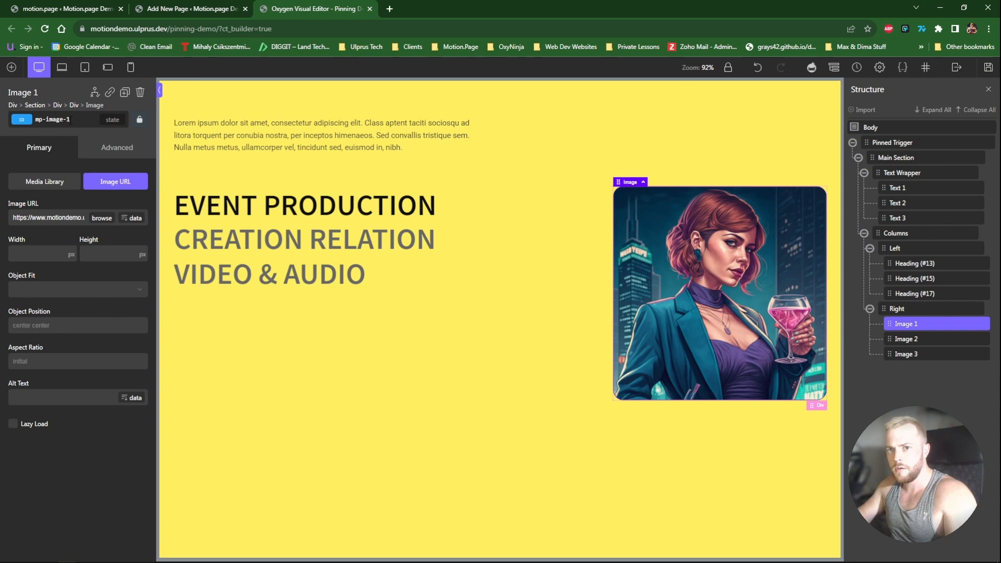
Change the ID of Image 2 to mp-image-2
{"action": "type", "text": "mp"}
{"action": "type", "text": "-image-2"}
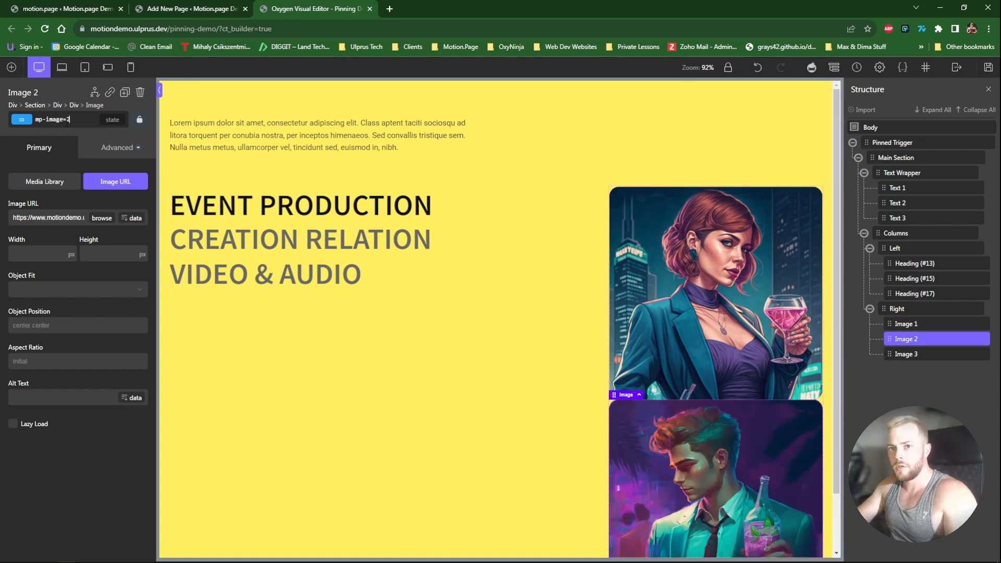
{"action": "key", "text": "BackSpace"}
{"action": "key", "text": "BackSpace"}
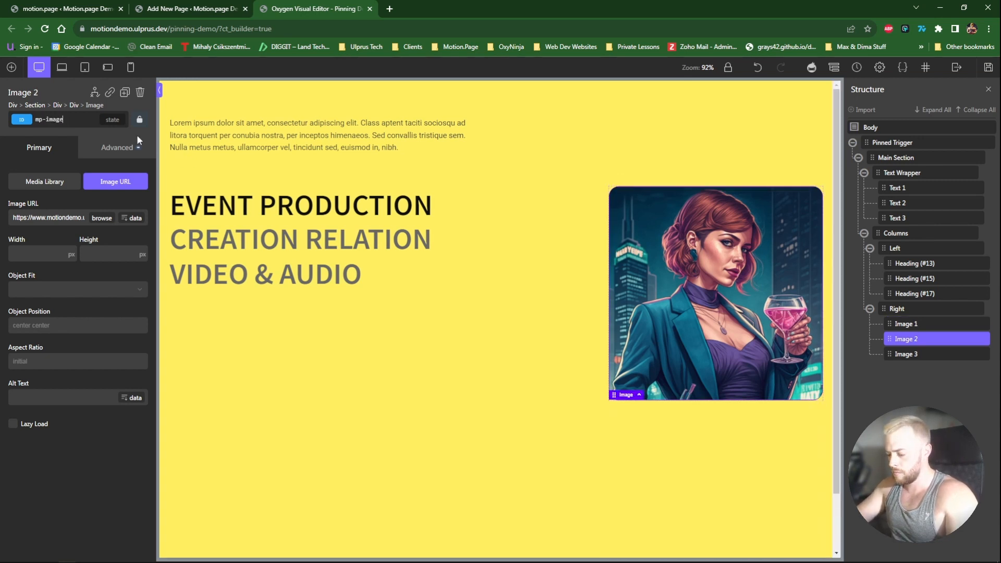
{"action": "type", "text": "-2"}
Change the ID of Image 3 to mp-image-3
{"action": "left_click", "coordinate": [906, 354]}
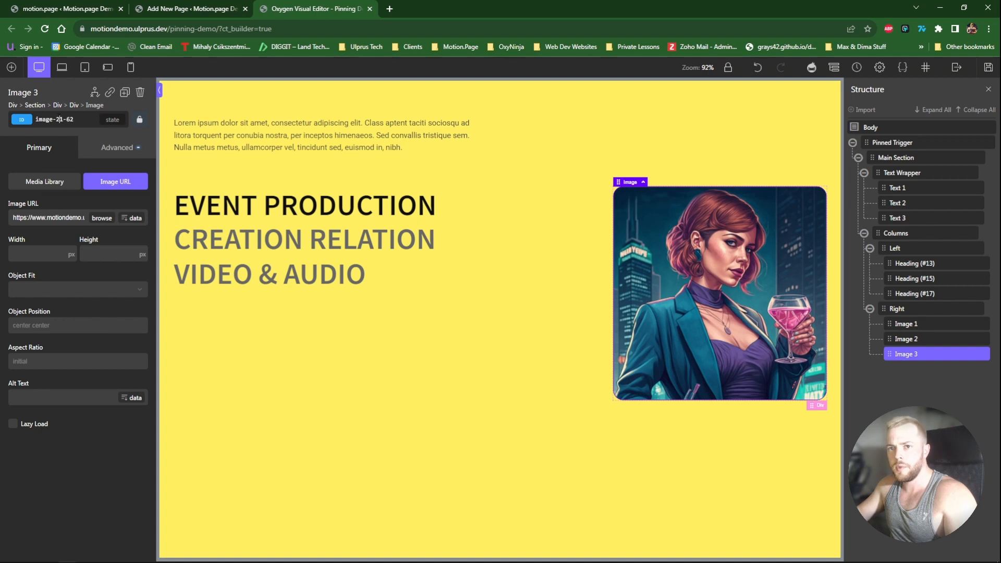
{"action": "left_click", "coordinate": [60, 119]}
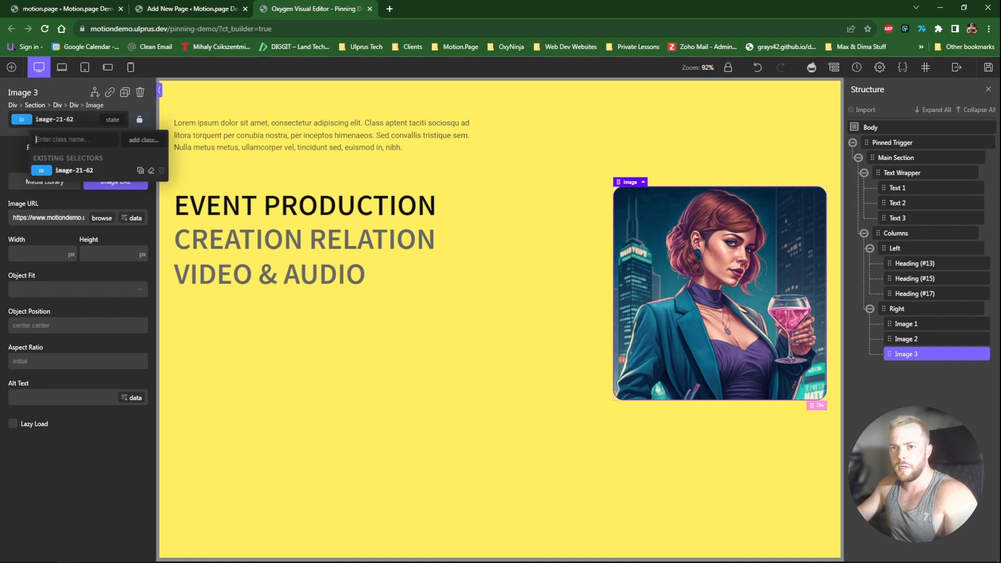
{"action": "left_click", "coordinate": [56, 119]}
{"action": "type", "text": "mp-image-3"}
Collapse the Pinned Trigger structure and add a new section directly under the Body, below Pinned Trigger
{"action": "left_click", "coordinate": [870, 309]}
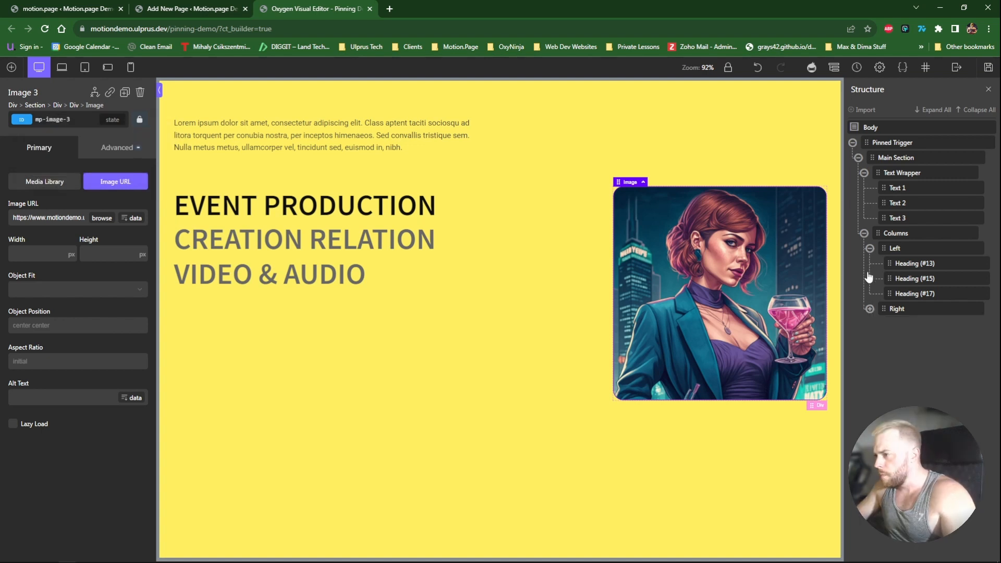
{"action": "left_click", "coordinate": [863, 233]}
{"action": "left_click", "coordinate": [863, 172]}
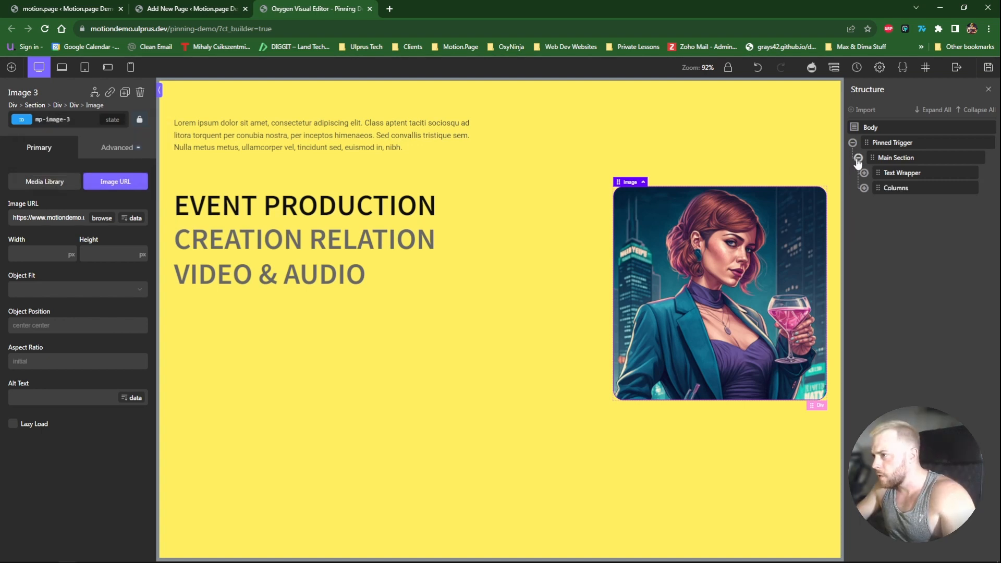
{"action": "left_click", "coordinate": [858, 158]}
{"action": "left_click", "coordinate": [852, 143]}
{"action": "left_click", "coordinate": [892, 128]}
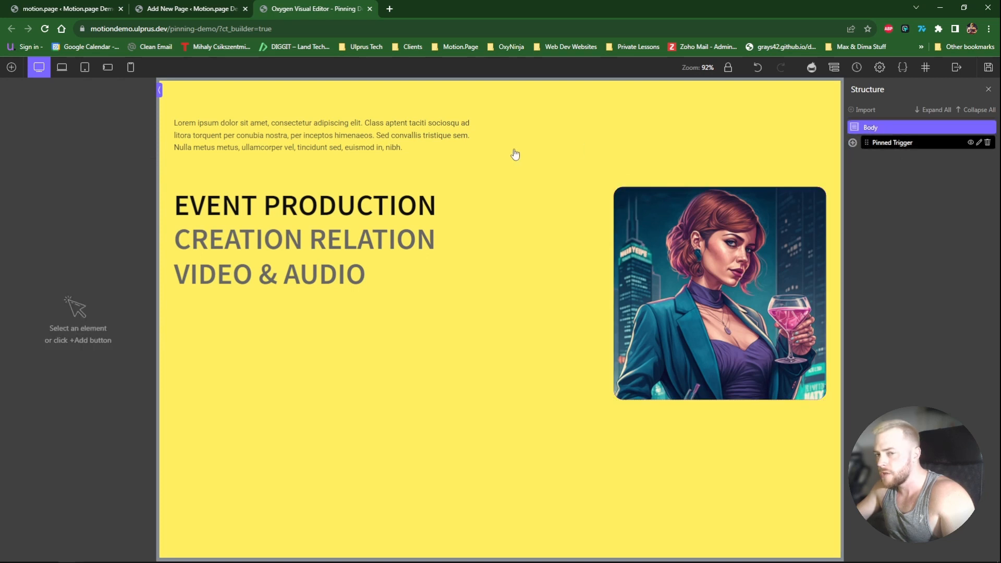
{"action": "left_click", "coordinate": [11, 66]}
{"action": "left_click", "coordinate": [38, 155]}
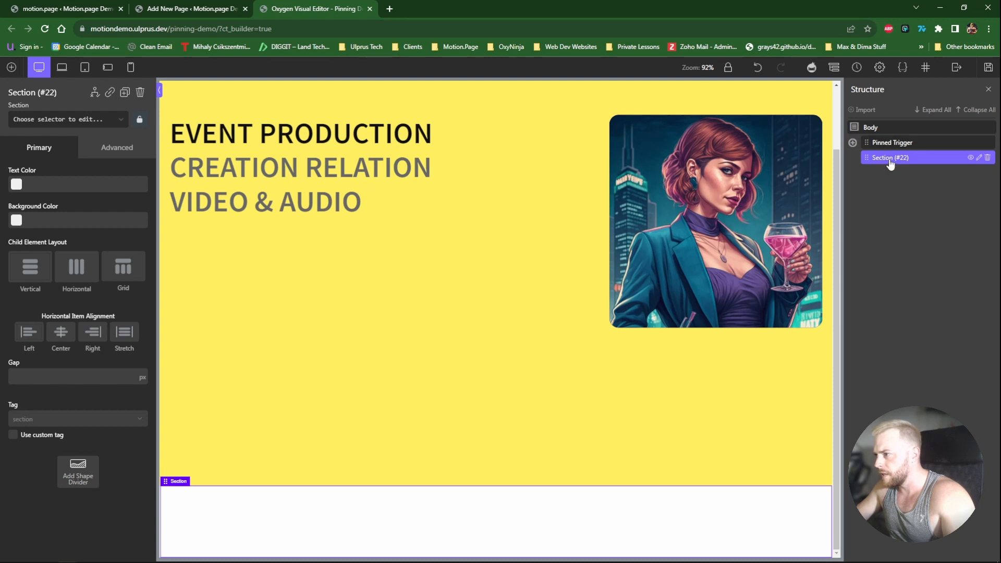
Set the new section's height to 100vh and save the page
{"action": "left_click", "coordinate": [99, 150]}
{"action": "left_click", "coordinate": [75, 205]}
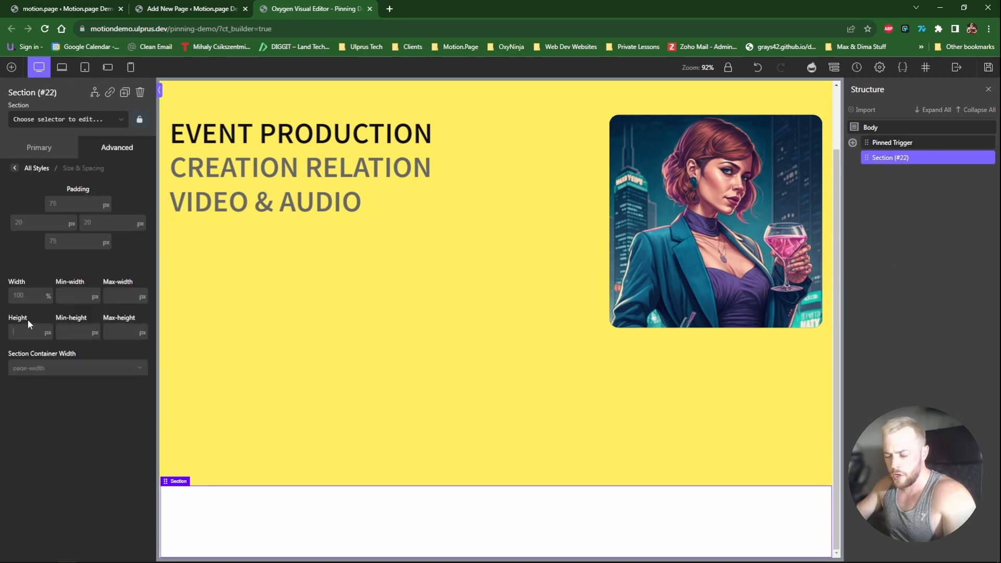
{"action": "left_click", "coordinate": [29, 325]}
{"action": "type", "text": "100vh"}
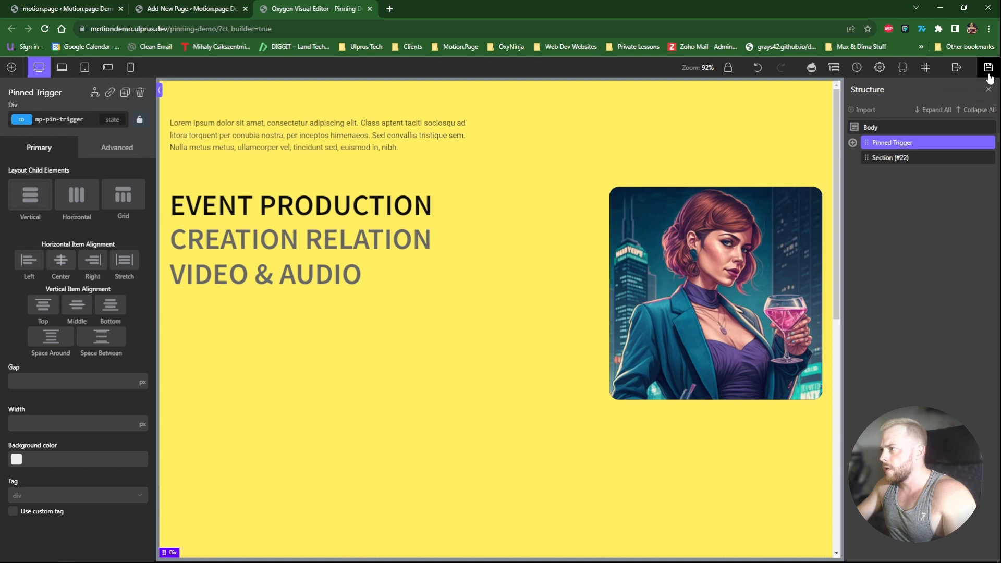
{"action": "left_click", "coordinate": [988, 73]}
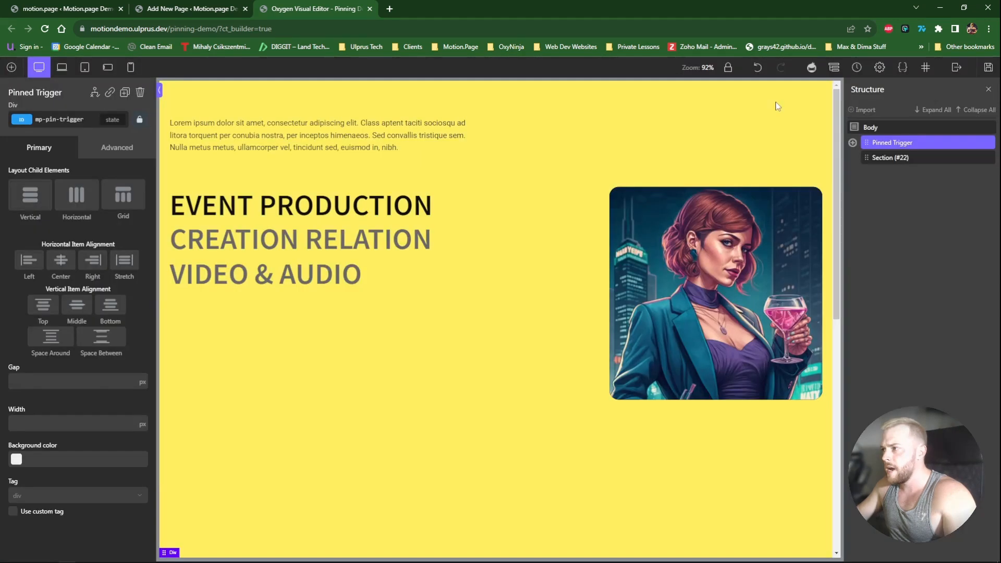
Switch to the motion.page builder in the WordPress admin and create a new timeline
{"action": "mouse_move", "coordinate": [956, 68]}
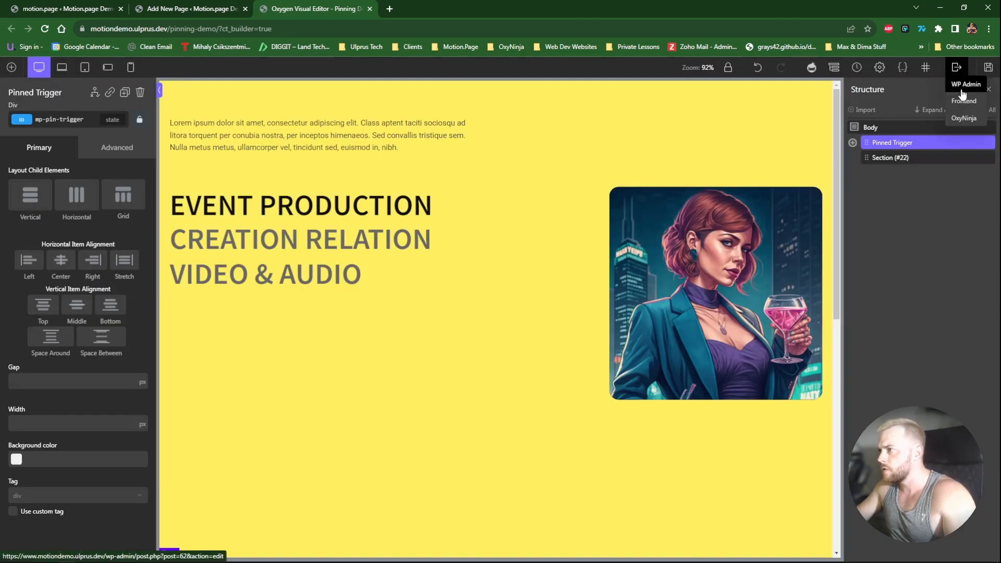
{"action": "left_click", "coordinate": [965, 86]}
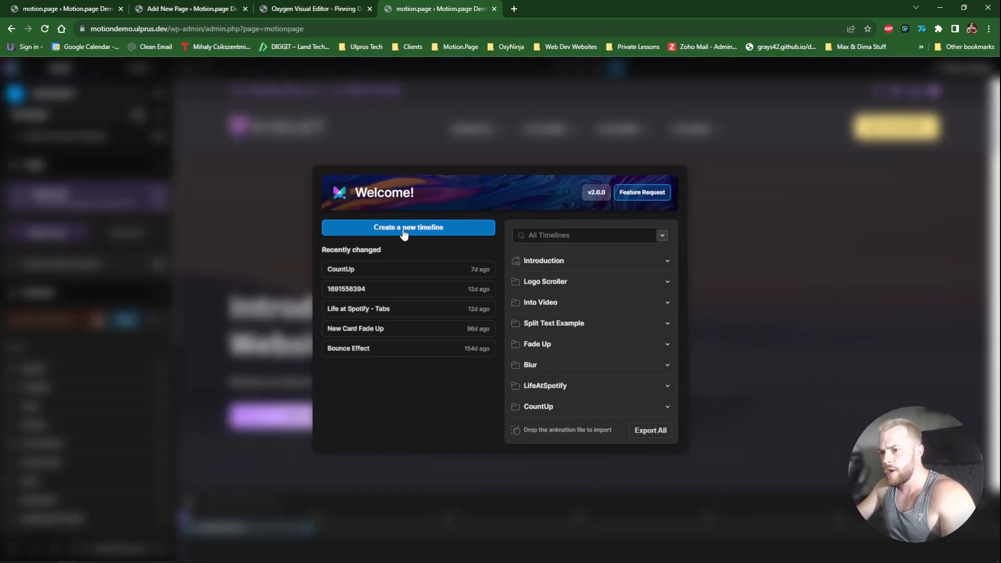
{"action": "left_click", "coordinate": [404, 229]}
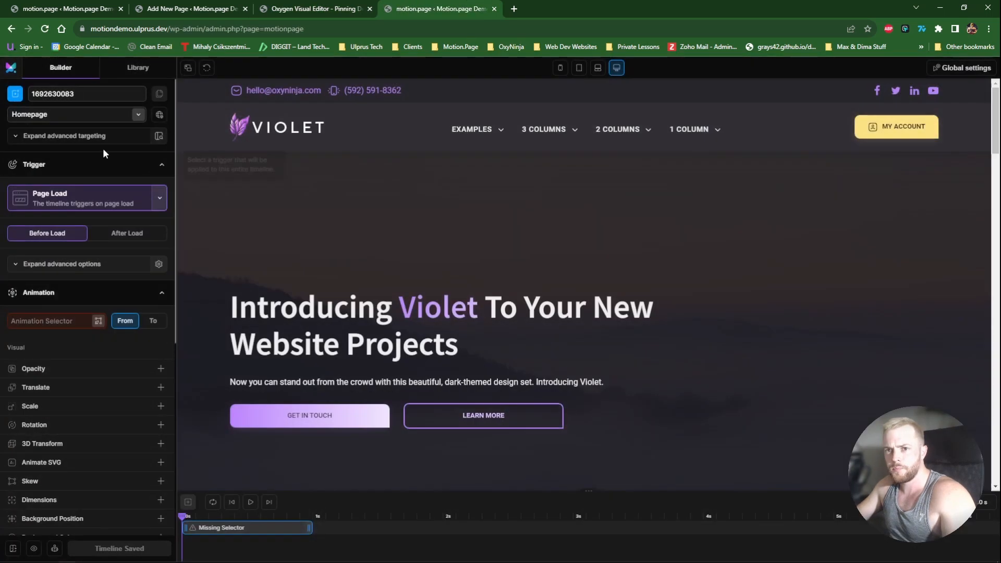
Rename the new timeline as Pinning Demo
{"action": "double_click", "coordinate": [77, 95]}
{"action": "type", "text": "P"}
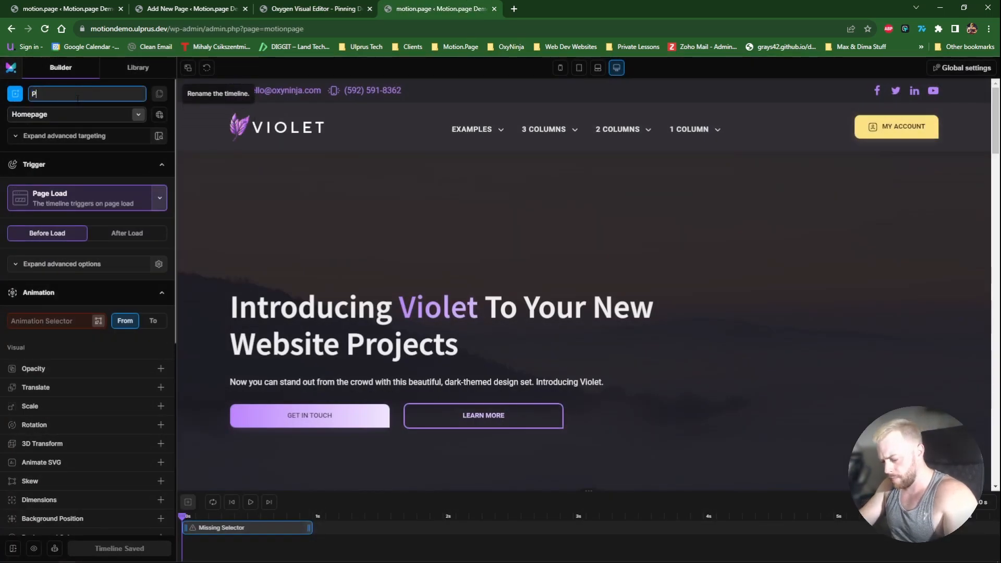
{"action": "type", "text": "inning Demo"}
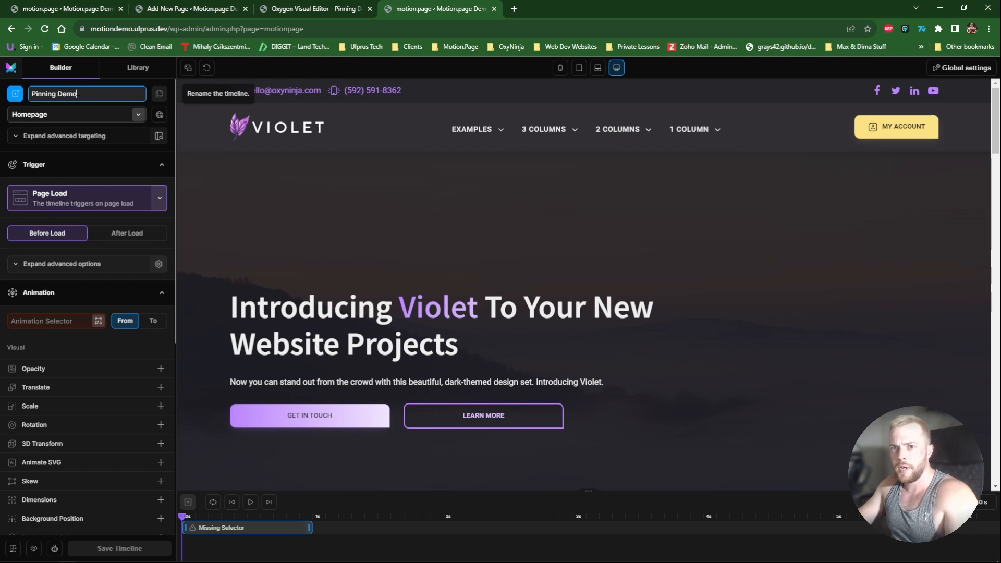
Target the timeline at the Pinning Demo page and change its trigger to ScrollTrigger
{"action": "left_click", "coordinate": [89, 116]}
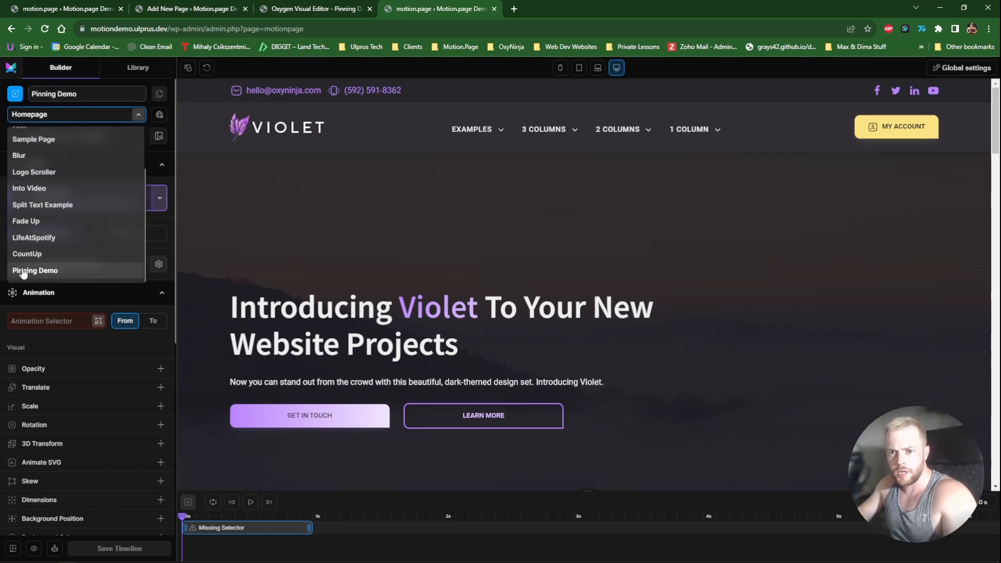
{"action": "left_click", "coordinate": [44, 271]}
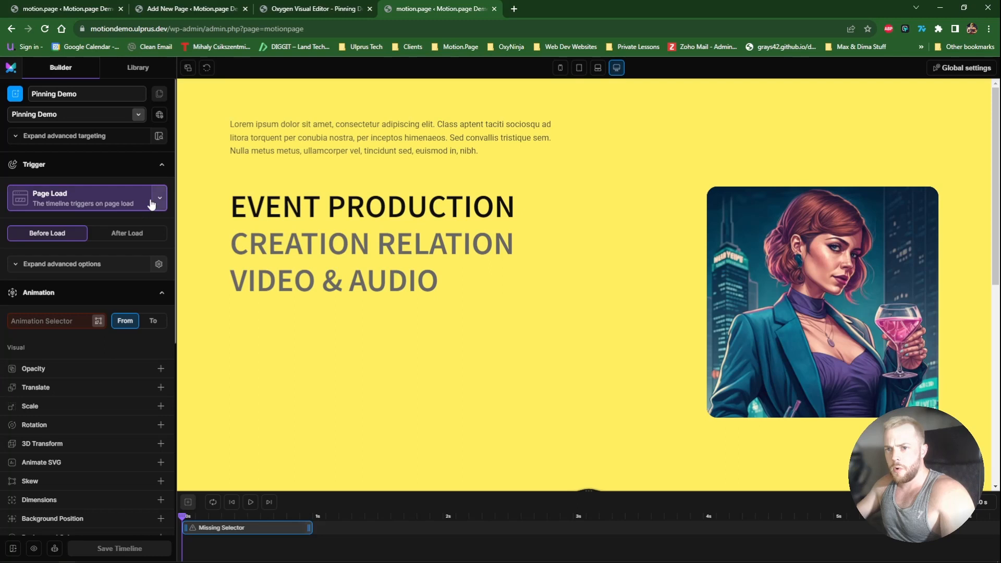
{"action": "left_click", "coordinate": [151, 204]}
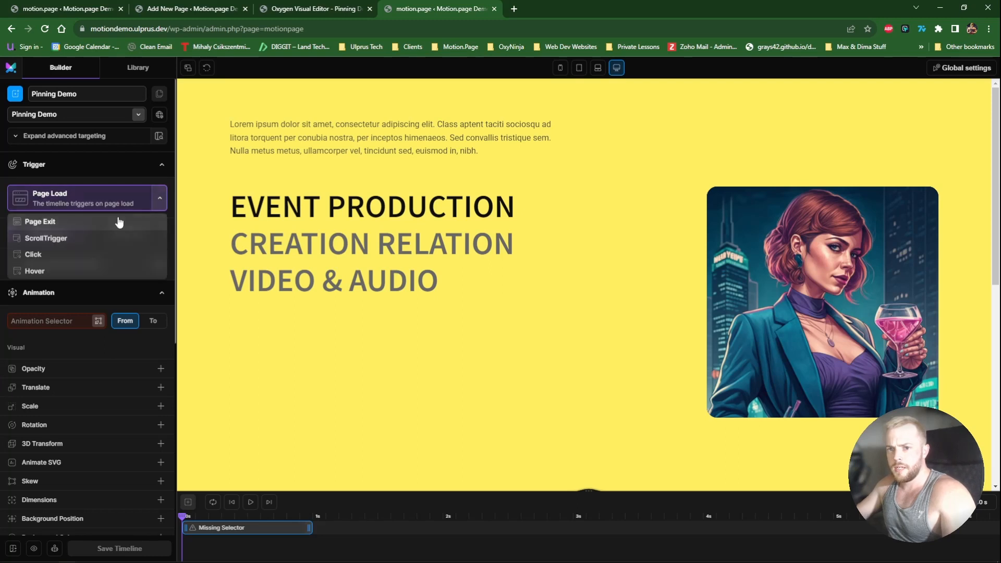
{"action": "left_click", "coordinate": [44, 239]}
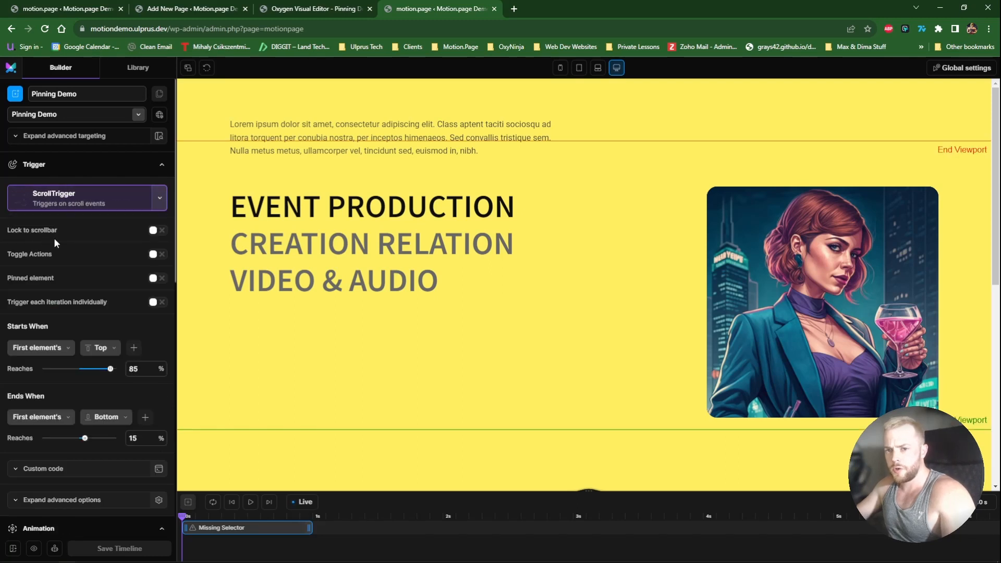
Lock the animation to the scrollbar with a 0.2 s delay and enable a pinned element with the selector #mp-pinned-trigger
{"action": "left_click", "coordinate": [157, 229]}
{"action": "left_click", "coordinate": [139, 248]}
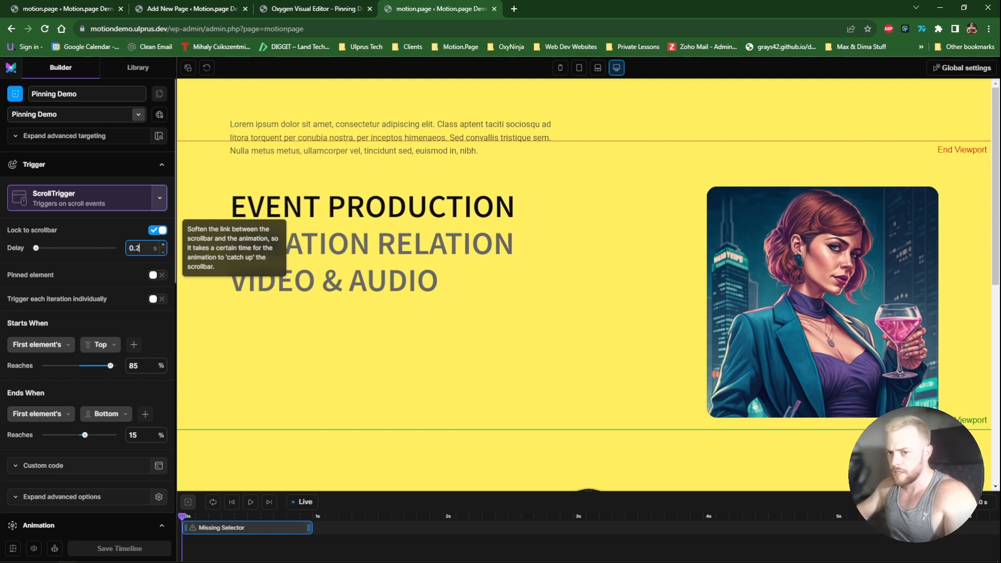
{"action": "left_click", "coordinate": [154, 274]}
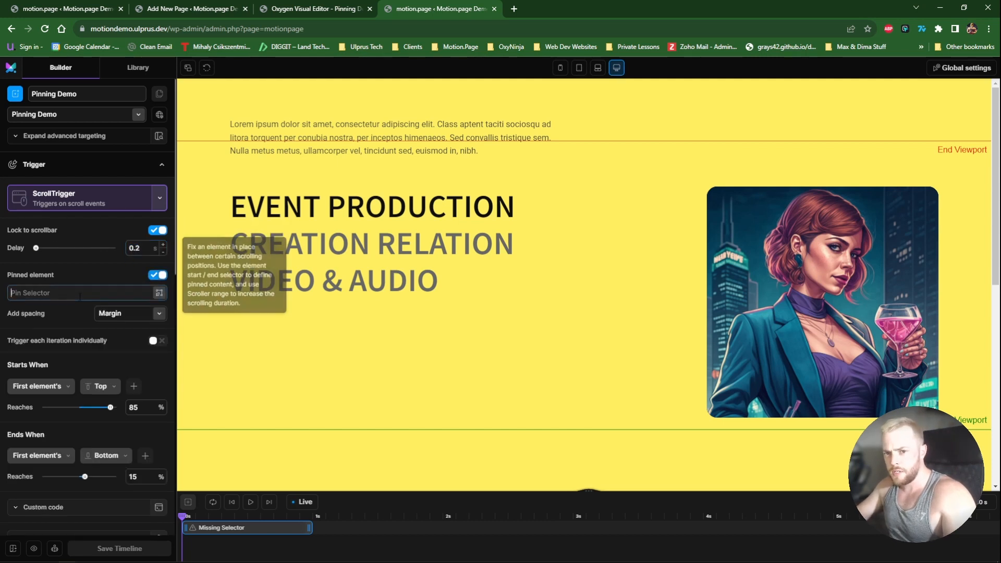
{"action": "type", "text": "#mp-pi"}
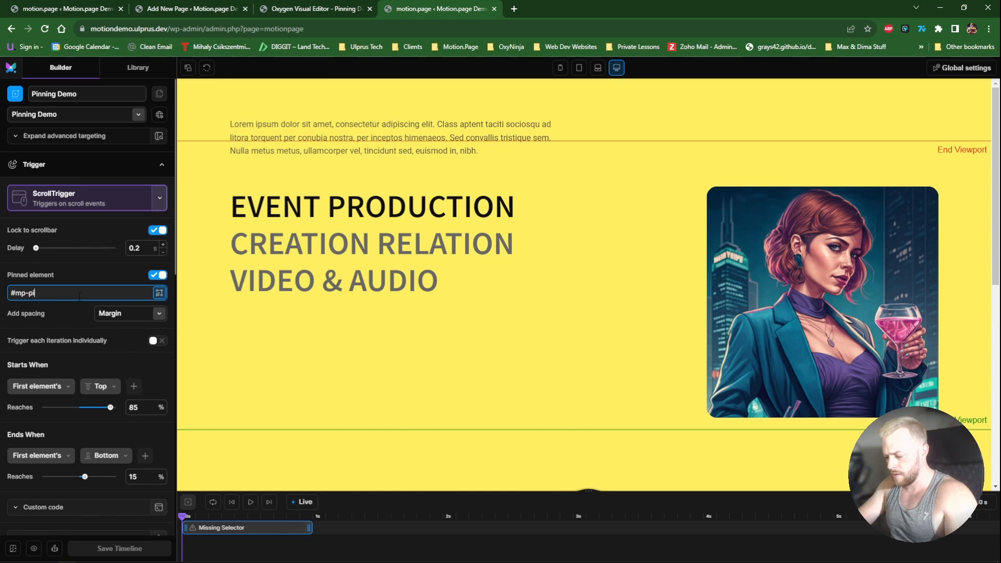
{"action": "type", "text": "nned-trigger"}
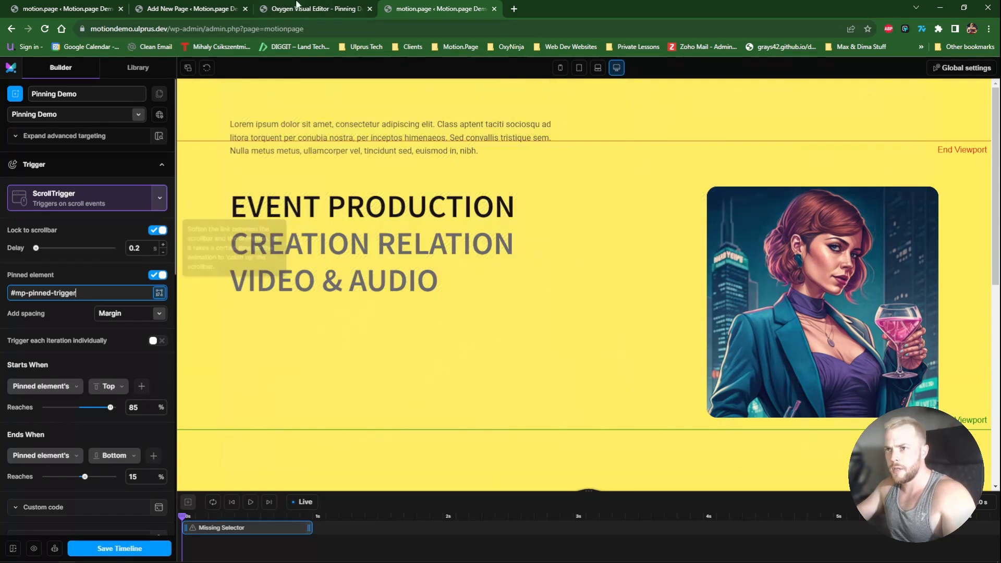
Copy the Pinned Trigger div's ID from the Oxygen editor and correct the timeline's pin selector to #mp-pin-trigger
{"action": "key", "text": "ctrl+shift+Tab"}
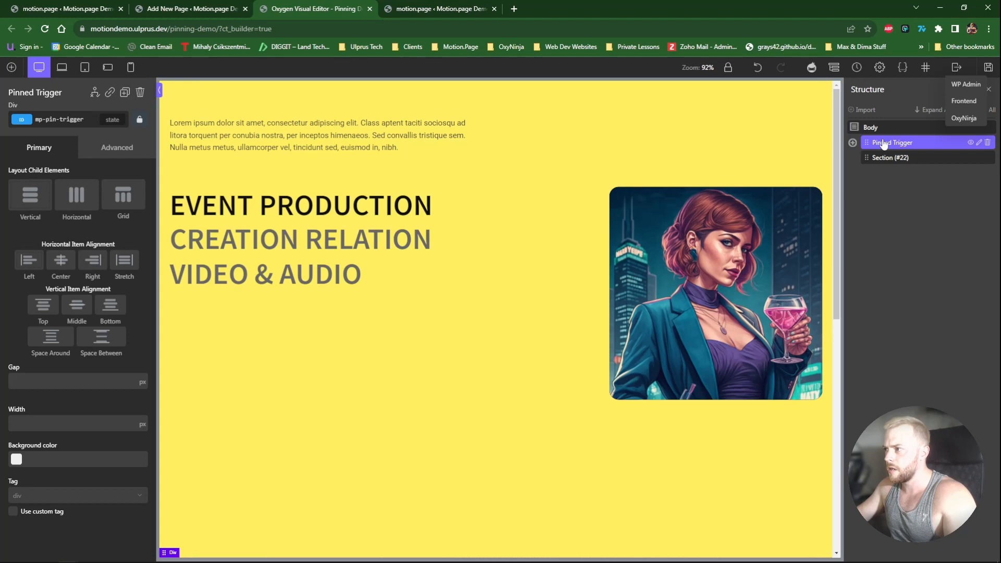
{"action": "double_click", "coordinate": [56, 119]}
{"action": "key", "text": "ctrl+c"}
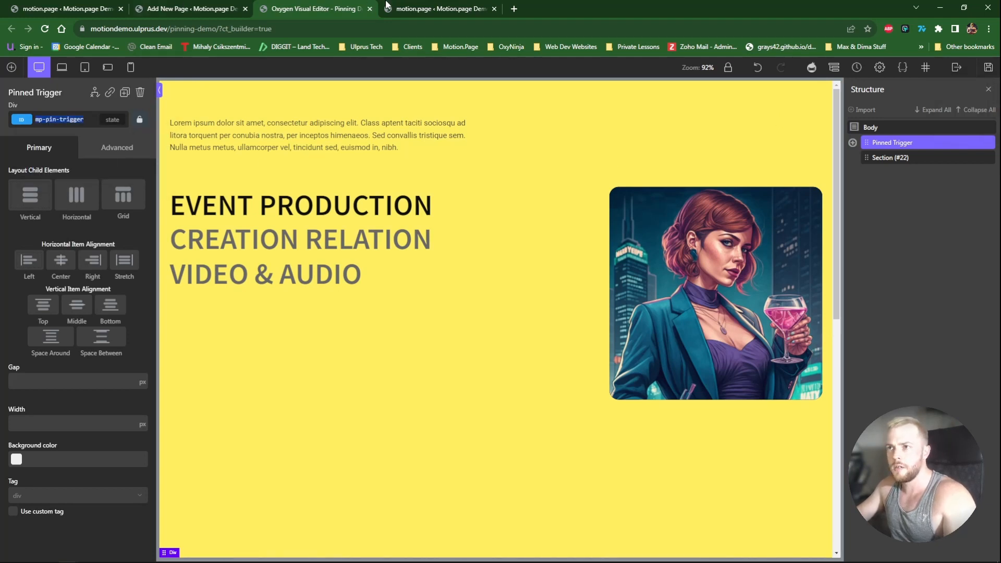
{"action": "left_click", "coordinate": [387, 5]}
{"action": "left_click_drag", "start_coordinate": [78, 293], "coordinate": [16, 293]}
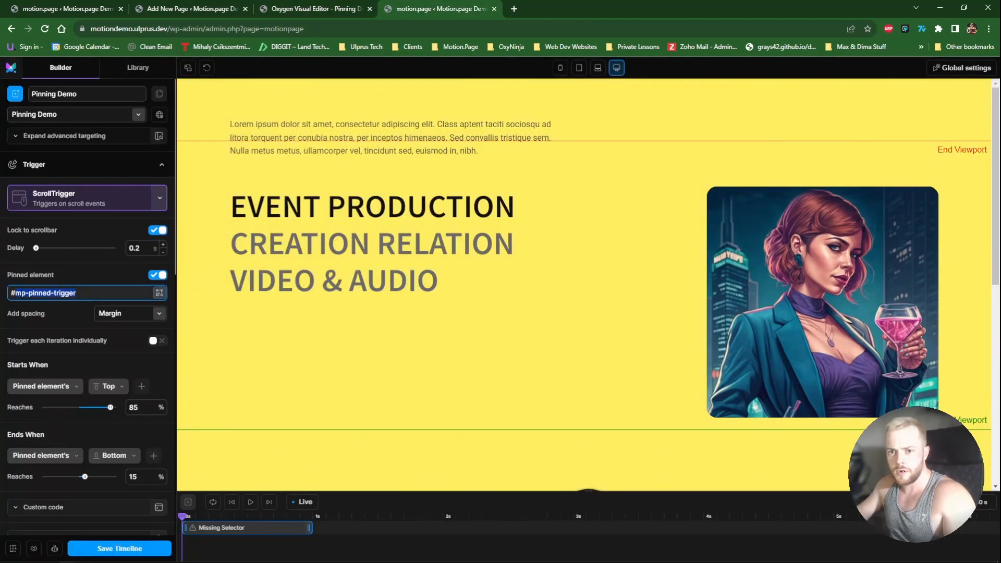
{"action": "key", "text": "ctrl+v"}
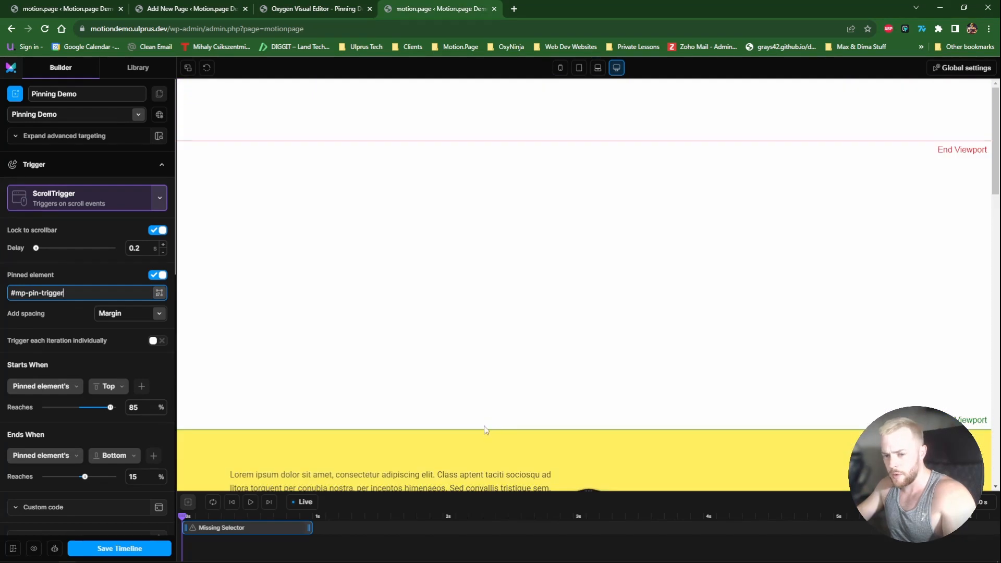
Start the trigger when the pinned element's top reaches 0% and end it when its bottom reaches -100%
{"action": "mouse_move", "coordinate": [15, 369]}
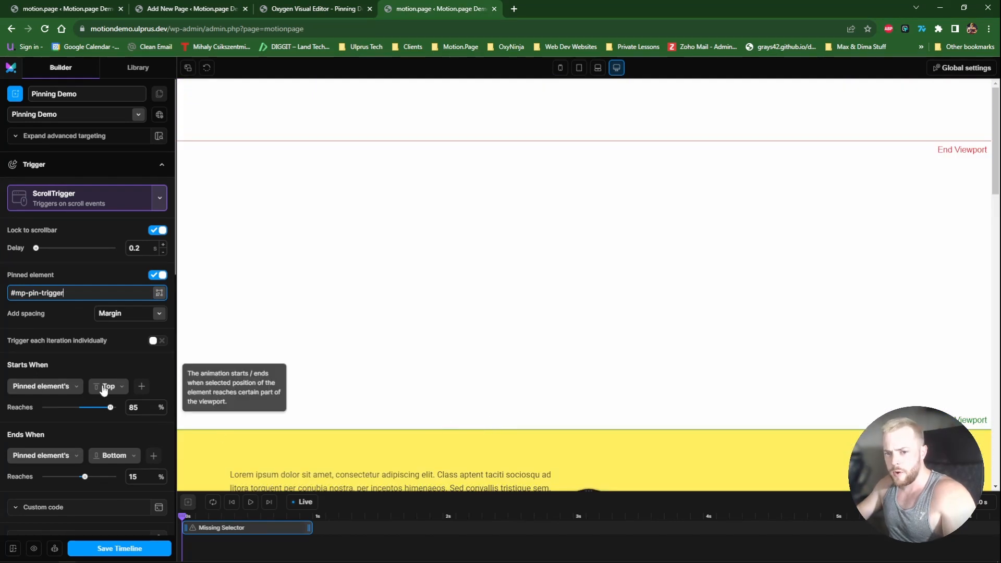
{"action": "left_click", "coordinate": [146, 408]}
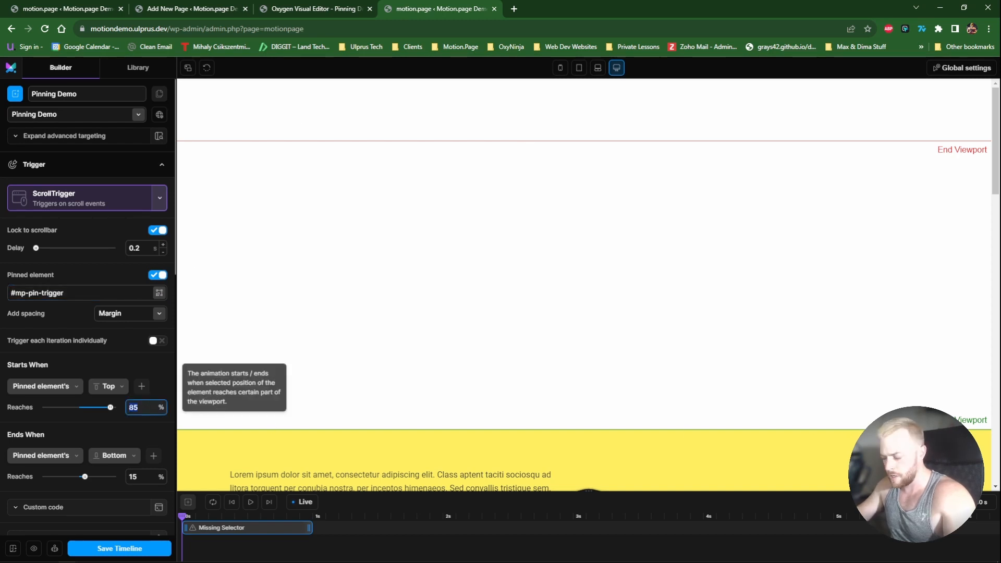
{"action": "type", "text": "0"}
{"action": "left_click", "coordinate": [149, 472]}
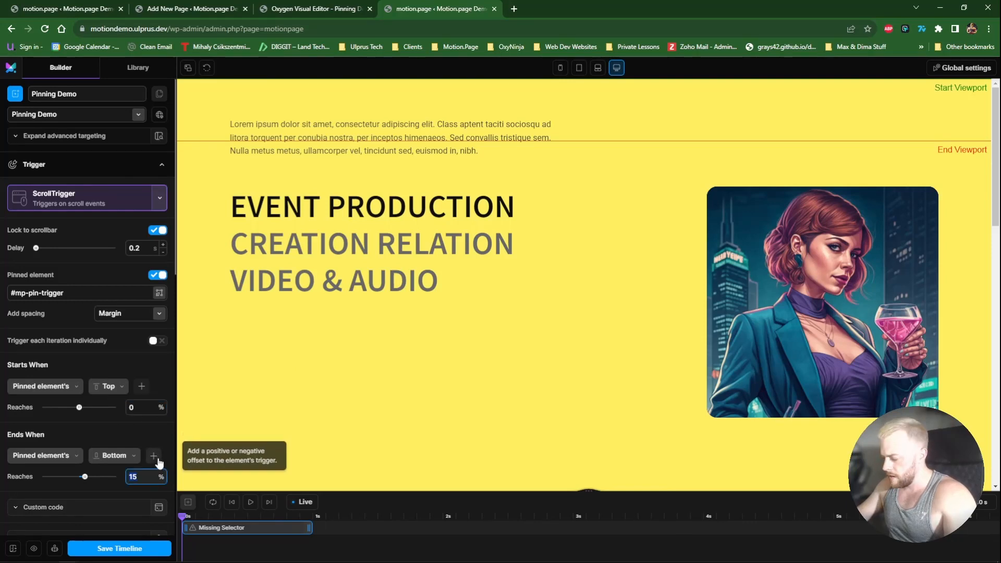
{"action": "type", "text": "-100"}
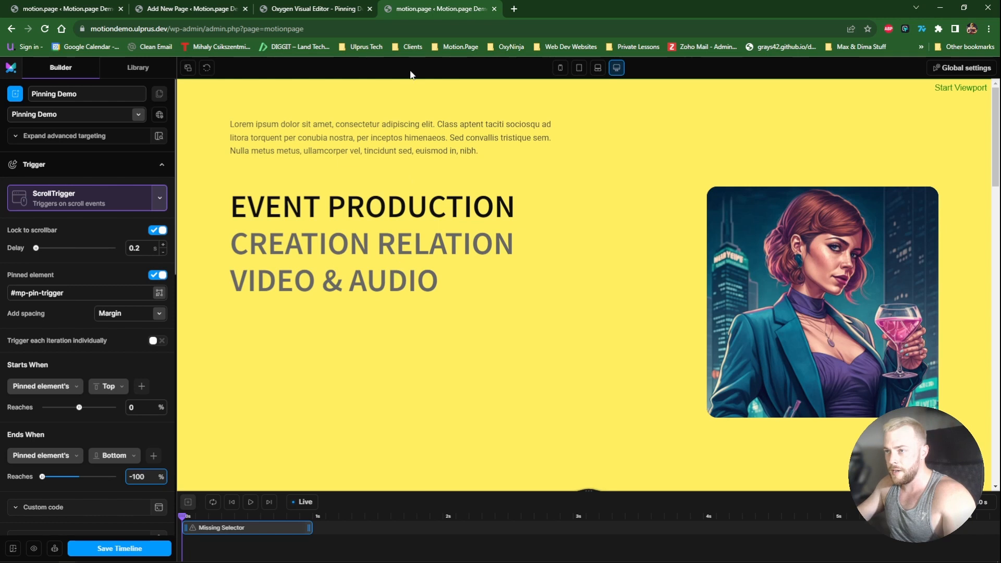
Add #mp-main-section as the animation selector of the timeline's clip with the missing selector
{"action": "scroll", "coordinate": [461, 161], "scroll_direction": "down", "scroll_amount": 5}
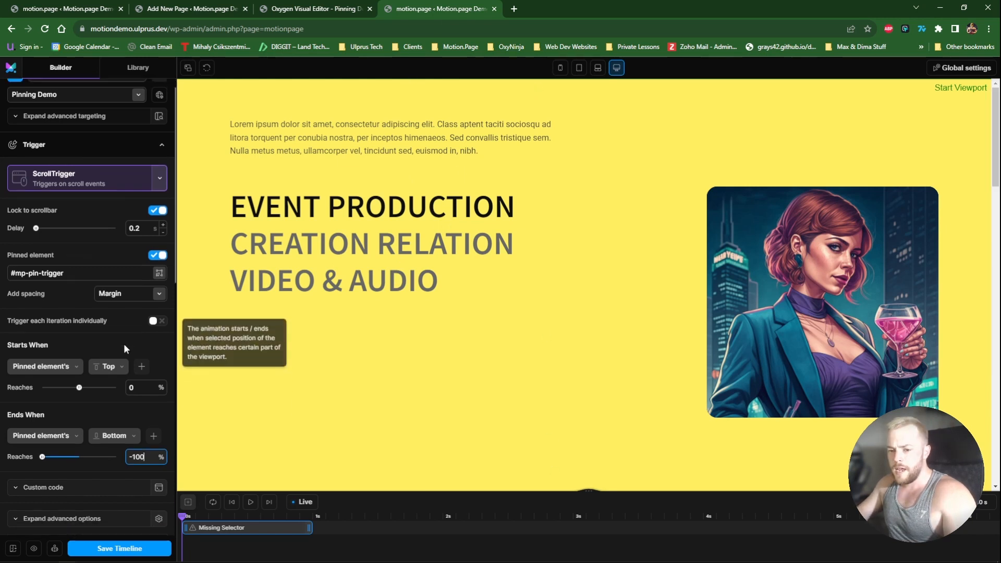
{"action": "scroll", "coordinate": [123, 343], "scroll_direction": "down", "scroll_amount": 7}
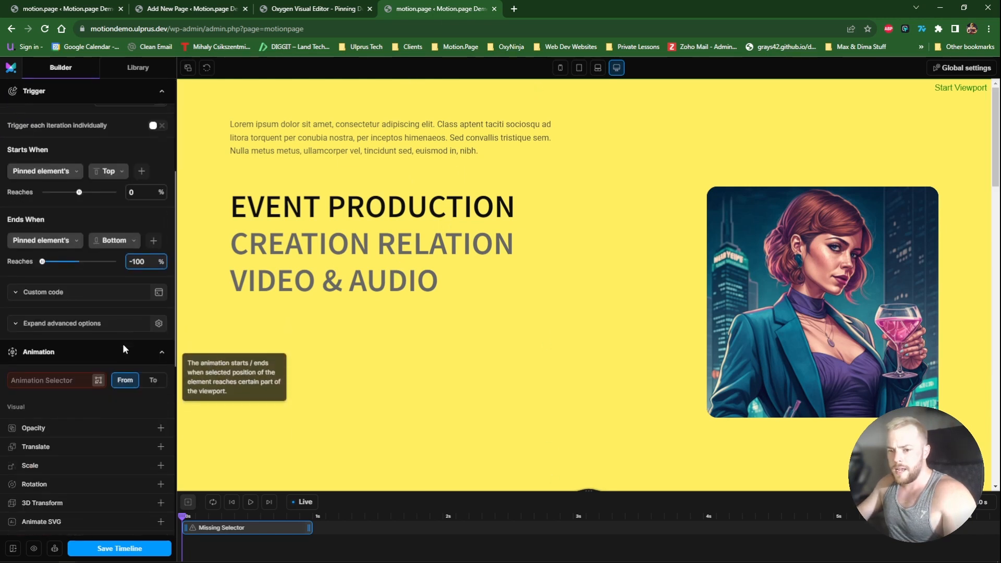
{"action": "left_click", "coordinate": [213, 526]}
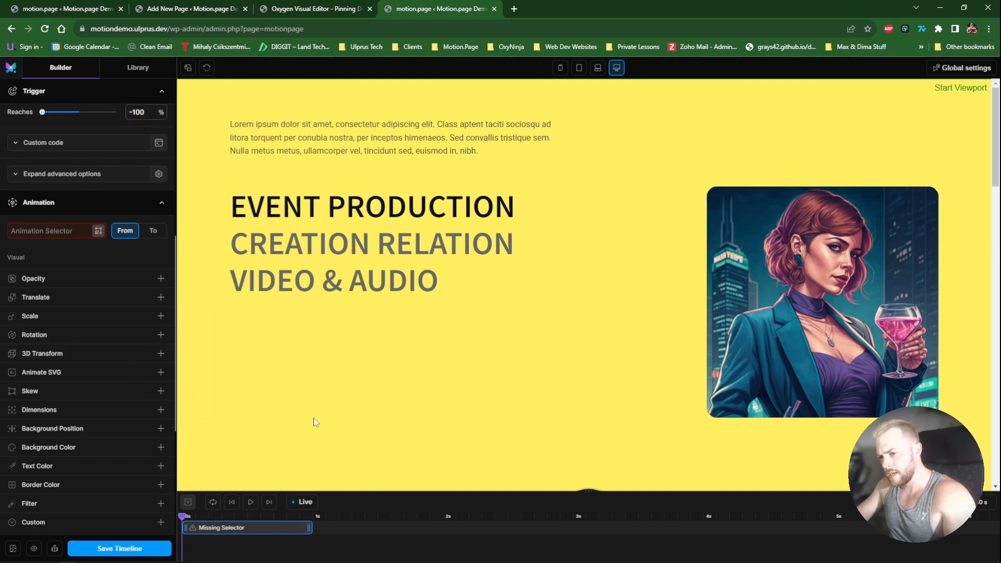
{"action": "left_click", "coordinate": [70, 231]}
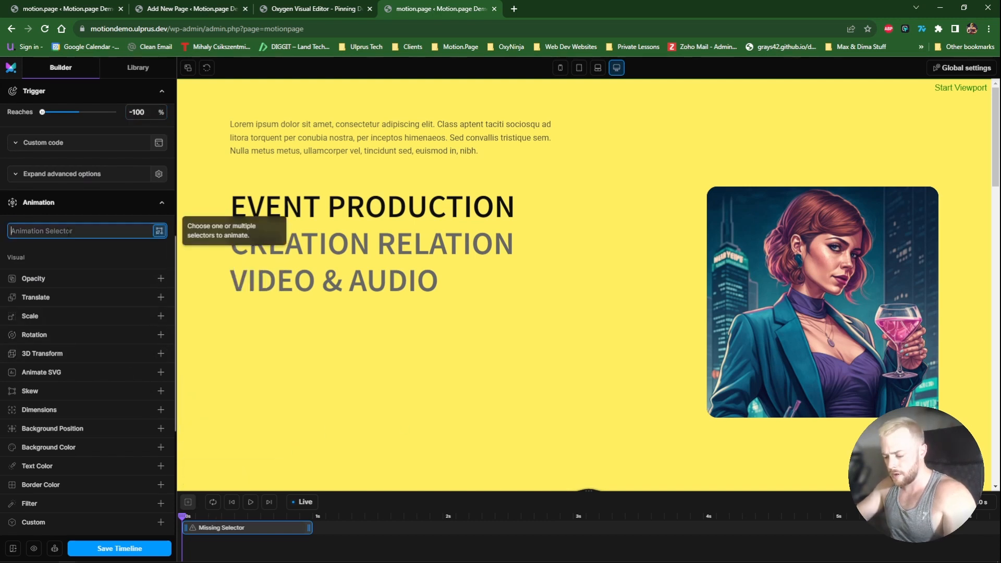
{"action": "type", "text": "#"}
{"action": "type", "text": "mp-main-section"}
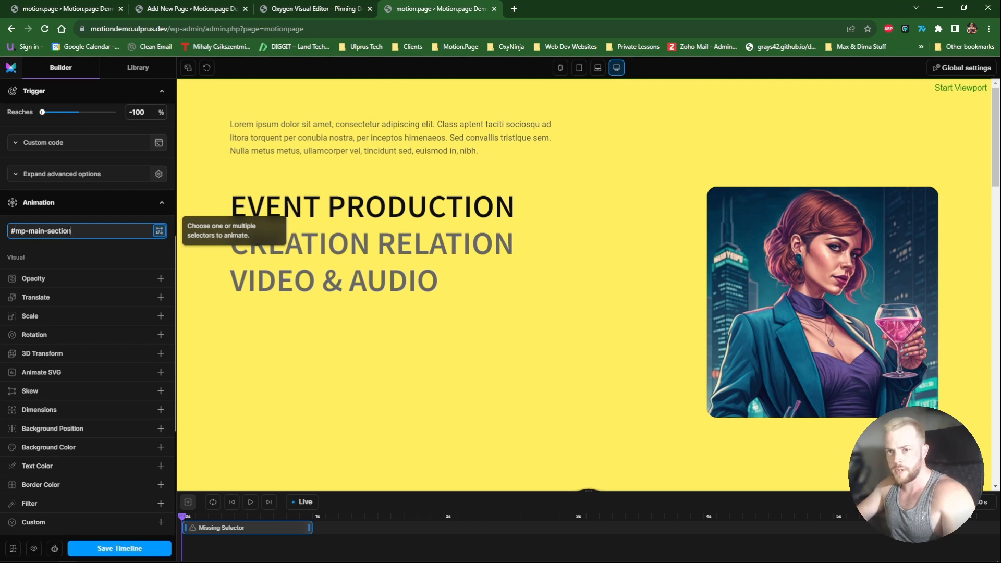
{"action": "key", "text": "Return"}
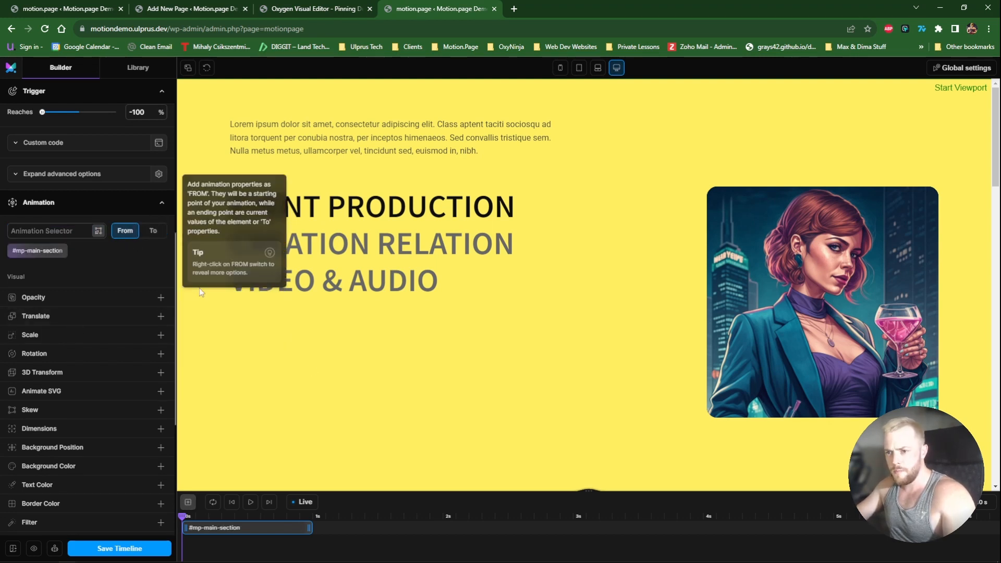
Add a To background color of #ff6581 to the #mp-main-section animation
{"action": "left_click", "coordinate": [152, 231]}
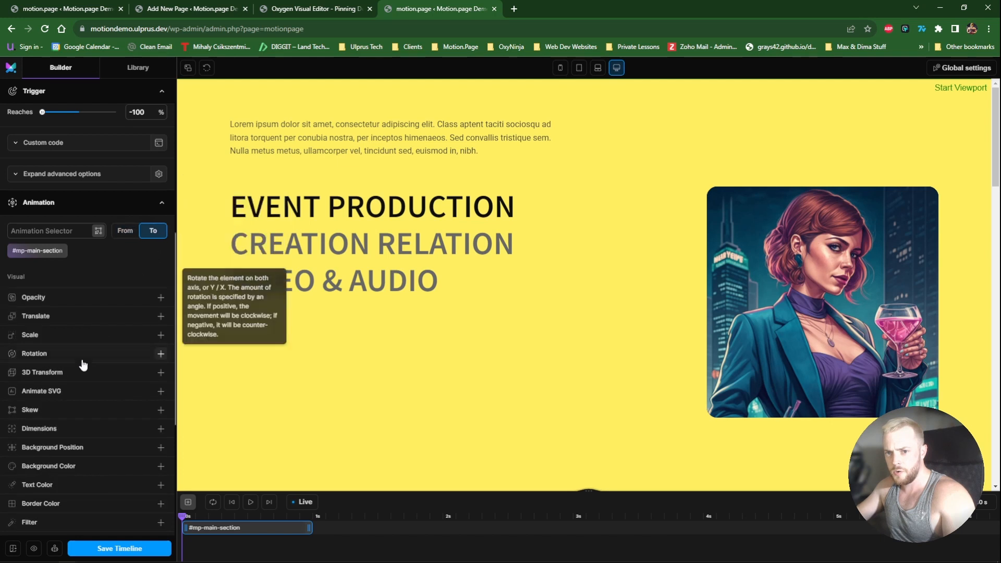
{"action": "left_click", "coordinate": [77, 465]}
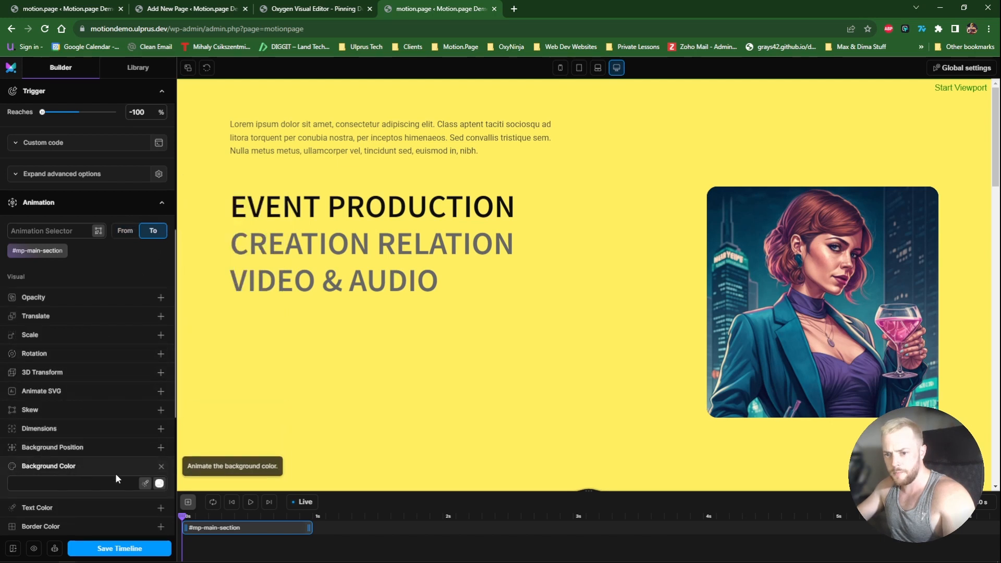
{"action": "left_click", "coordinate": [105, 487]}
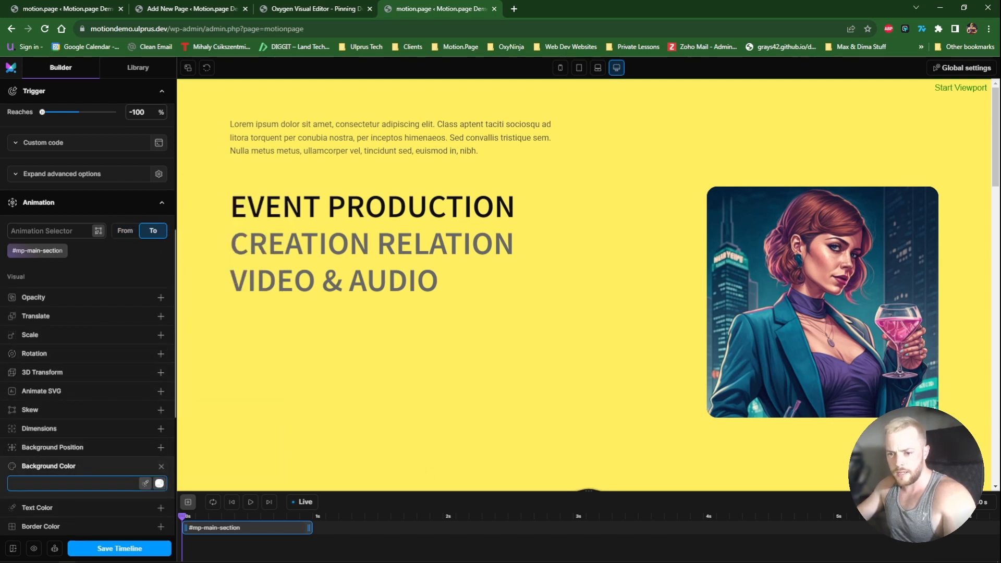
{"action": "type", "text": "#ff6581"}
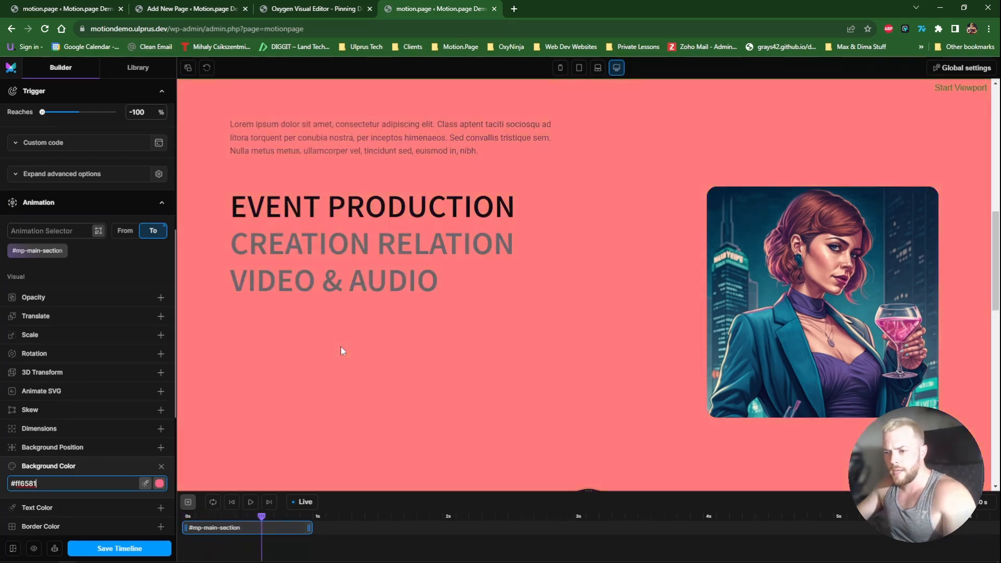
Preview the main section's background color transition across the pinned scroll range
{"action": "scroll", "coordinate": [333, 349], "scroll_direction": "up", "scroll_amount": 4}
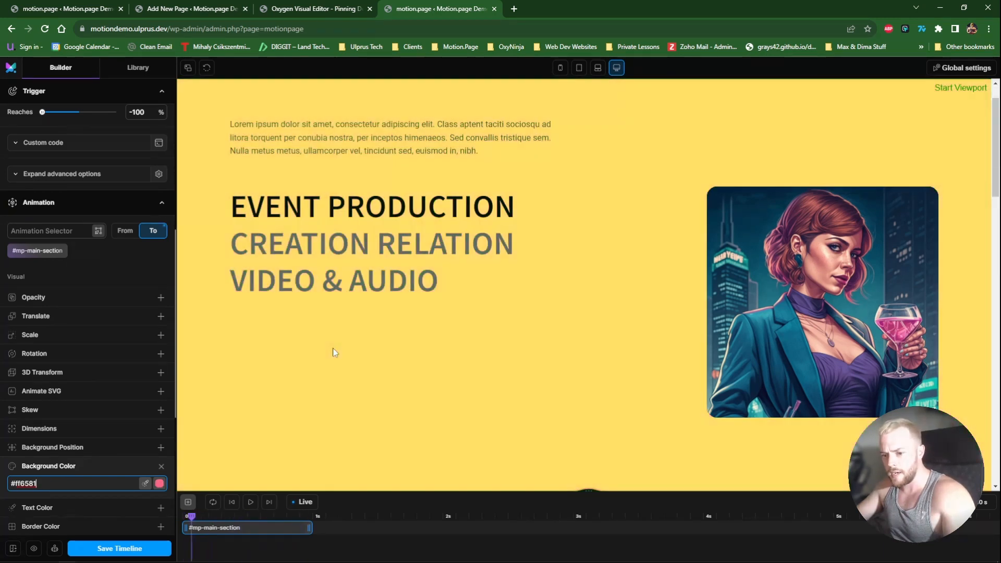
{"action": "scroll", "coordinate": [332, 348], "scroll_direction": "down", "scroll_amount": 12}
{"action": "scroll", "coordinate": [218, 413], "scroll_direction": "up", "scroll_amount": 3}
{"action": "scroll", "coordinate": [218, 414], "scroll_direction": "up", "scroll_amount": 5}
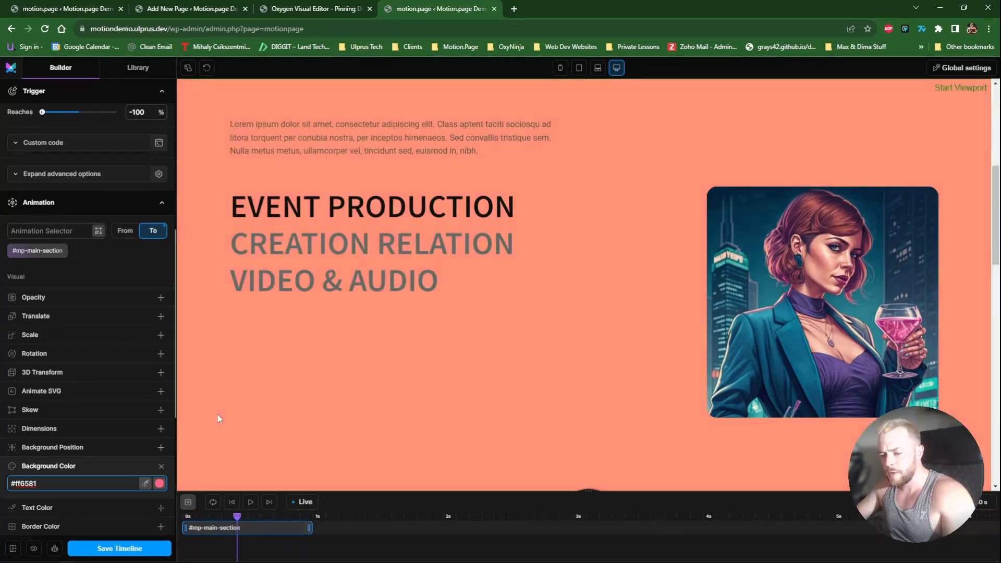
{"action": "scroll", "coordinate": [319, 357], "scroll_direction": "down", "scroll_amount": 8}
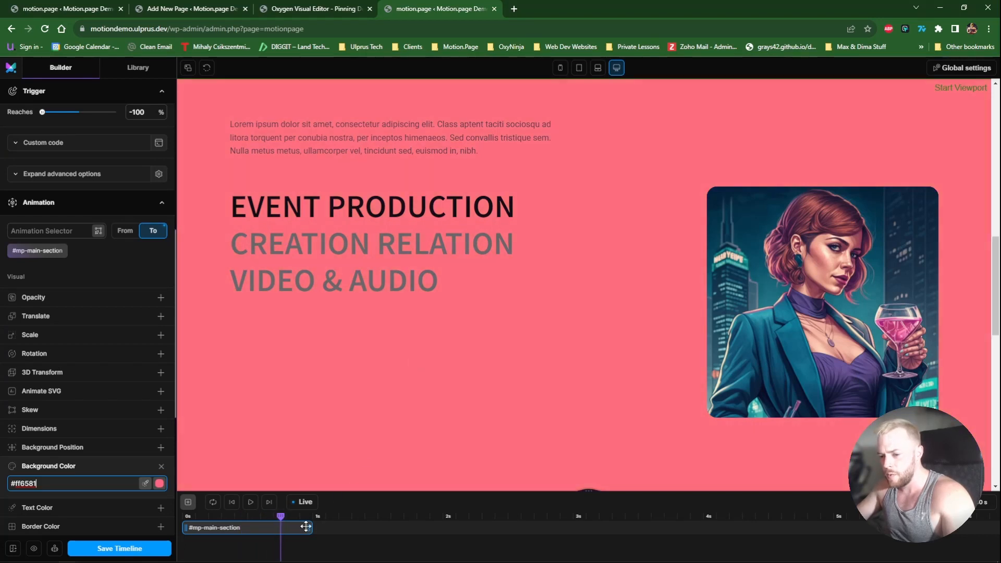
{"action": "scroll", "coordinate": [358, 345], "scroll_direction": "up", "scroll_amount": 5}
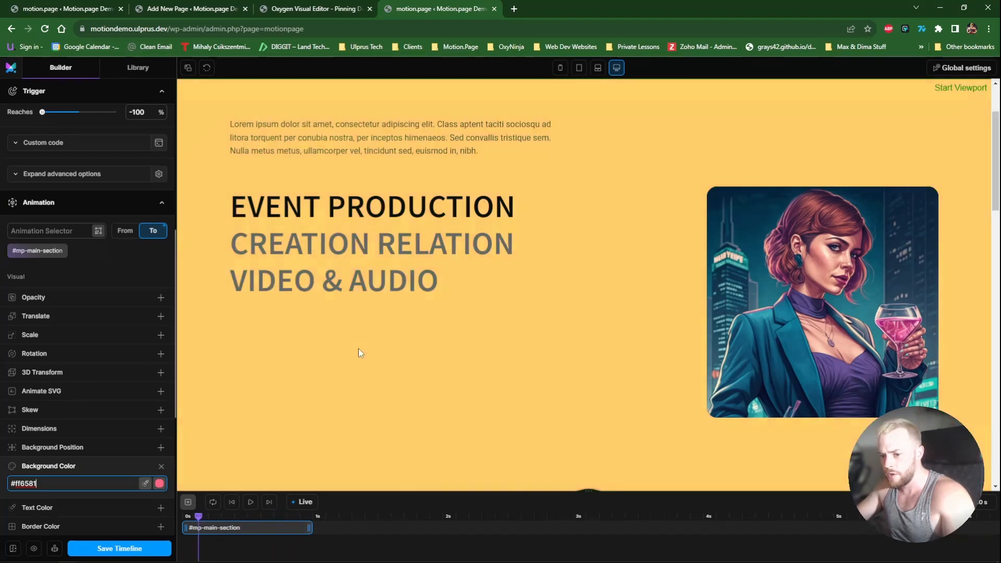
{"action": "scroll", "coordinate": [357, 350], "scroll_direction": "down", "scroll_amount": 5}
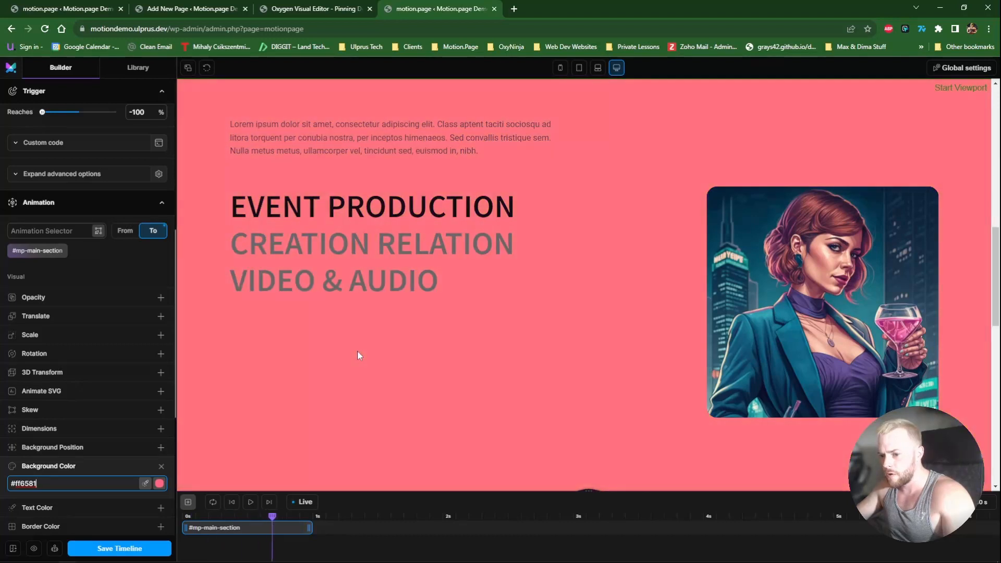
Make the #mp-main-section clip start at 1 s and last 0.2 s, and check the color change in the scroll preview
{"action": "left_click_drag", "start_coordinate": [261, 527], "coordinate": [343, 529]}
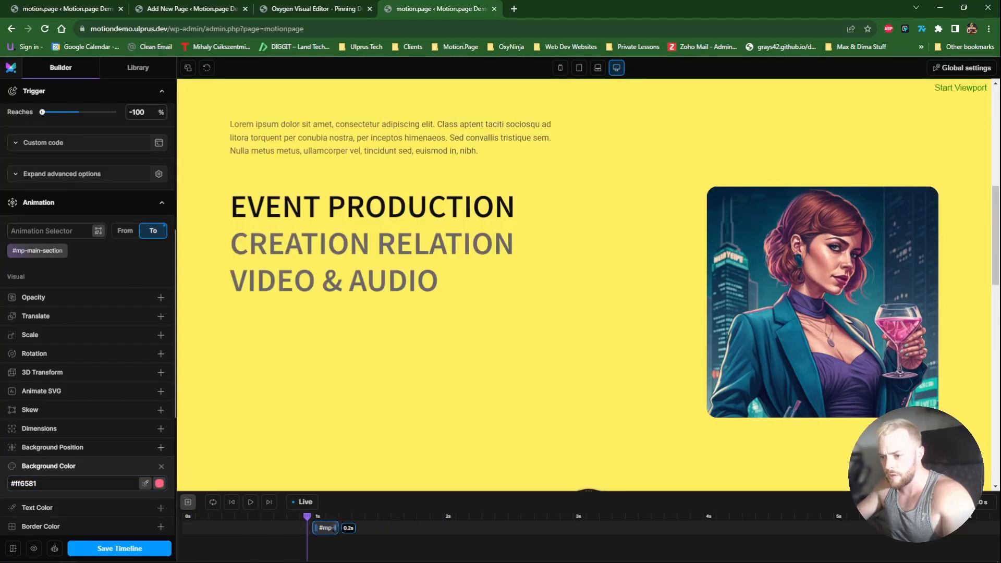
{"action": "scroll", "coordinate": [355, 371], "scroll_direction": "down", "scroll_amount": 2}
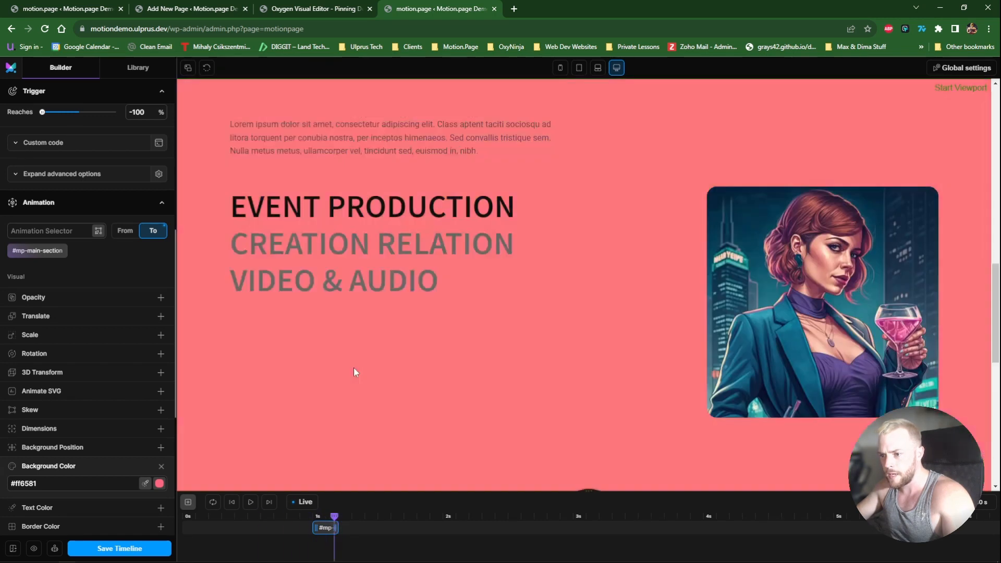
{"action": "scroll", "coordinate": [355, 372], "scroll_direction": "up", "scroll_amount": 2}
{"action": "scroll", "coordinate": [355, 372], "scroll_direction": "down", "scroll_amount": 2}
{"action": "scroll", "coordinate": [354, 367], "scroll_direction": "down", "scroll_amount": 2}
{"action": "scroll", "coordinate": [353, 368], "scroll_direction": "up", "scroll_amount": 2}
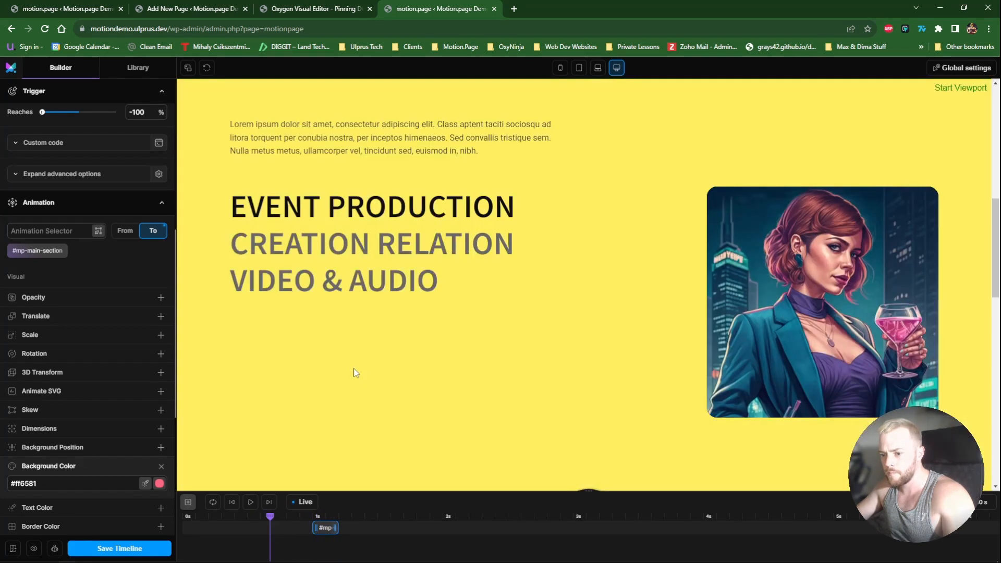
{"action": "scroll", "coordinate": [353, 367], "scroll_direction": "down", "scroll_amount": 2}
{"action": "scroll", "coordinate": [354, 368], "scroll_direction": "up", "scroll_amount": 1}
{"action": "scroll", "coordinate": [354, 373], "scroll_direction": "up", "scroll_amount": 5}
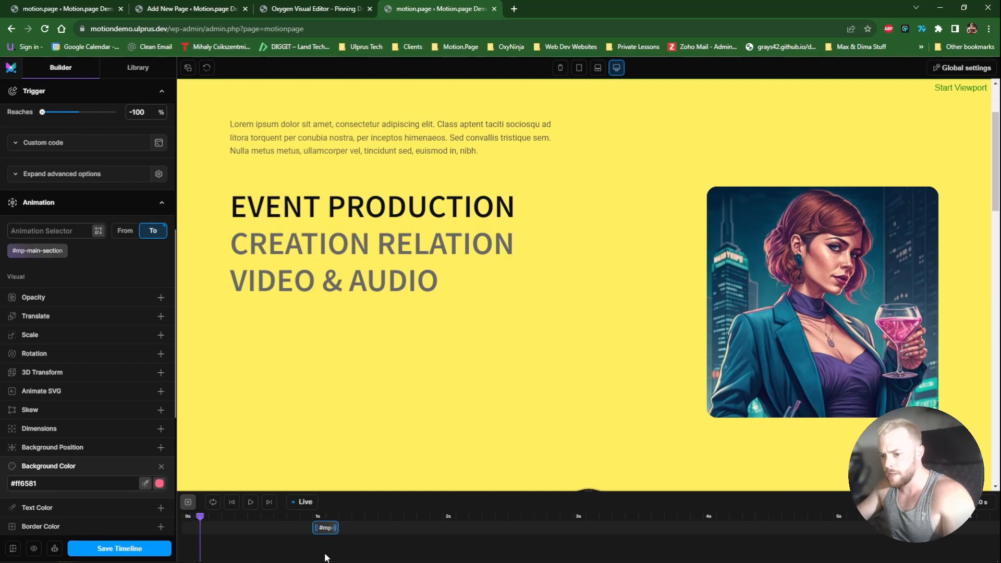
Add a timeline clip starting at 1 s and lasting 0.2 s, with #mp-text-1 as its animation selector
{"action": "scroll", "coordinate": [376, 330], "scroll_direction": "down", "scroll_amount": 3}
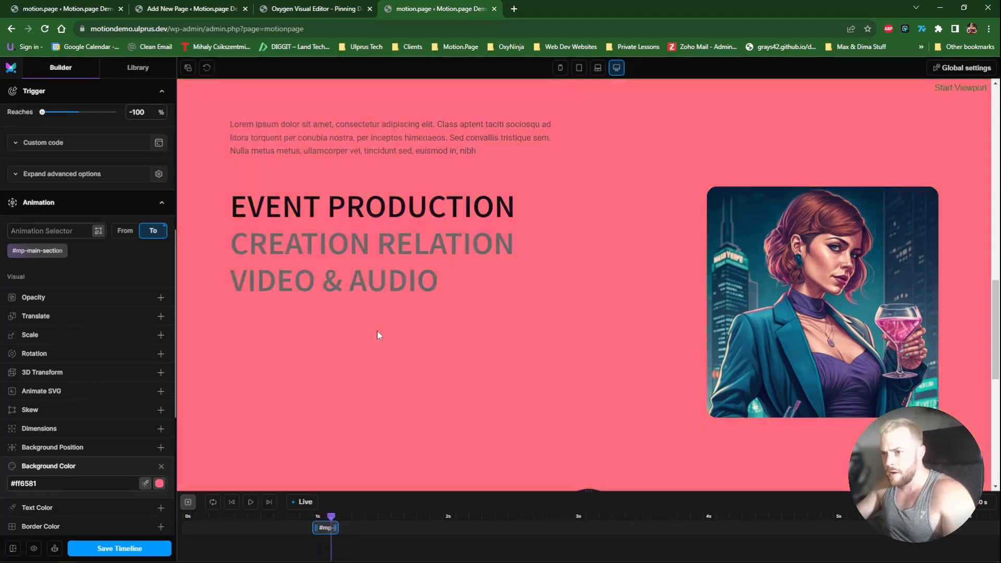
{"action": "scroll", "coordinate": [377, 330], "scroll_direction": "up", "scroll_amount": 3}
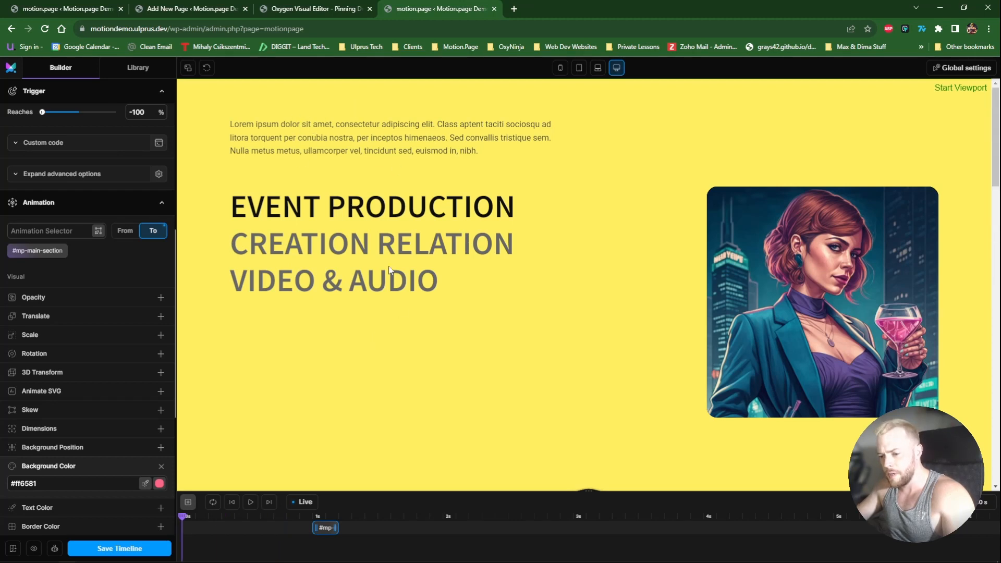
{"action": "left_click", "coordinate": [188, 503]}
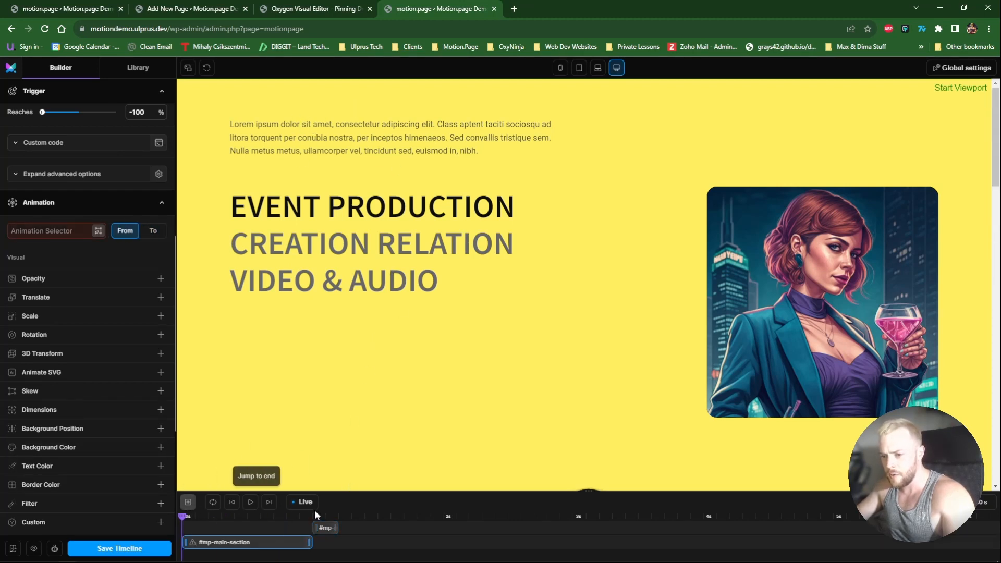
{"action": "left_click_drag", "start_coordinate": [263, 540], "coordinate": [335, 542]}
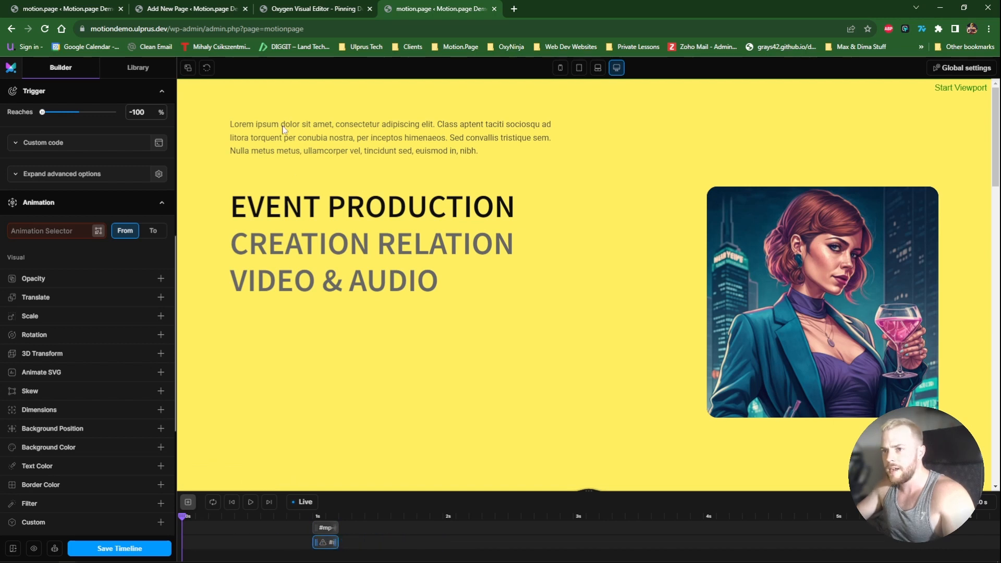
{"action": "left_click", "coordinate": [100, 230]}
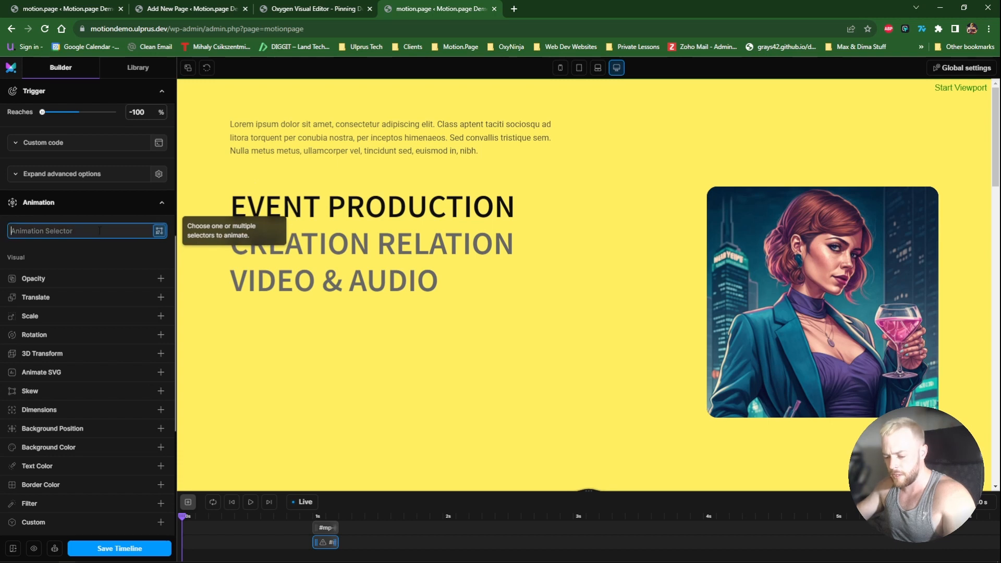
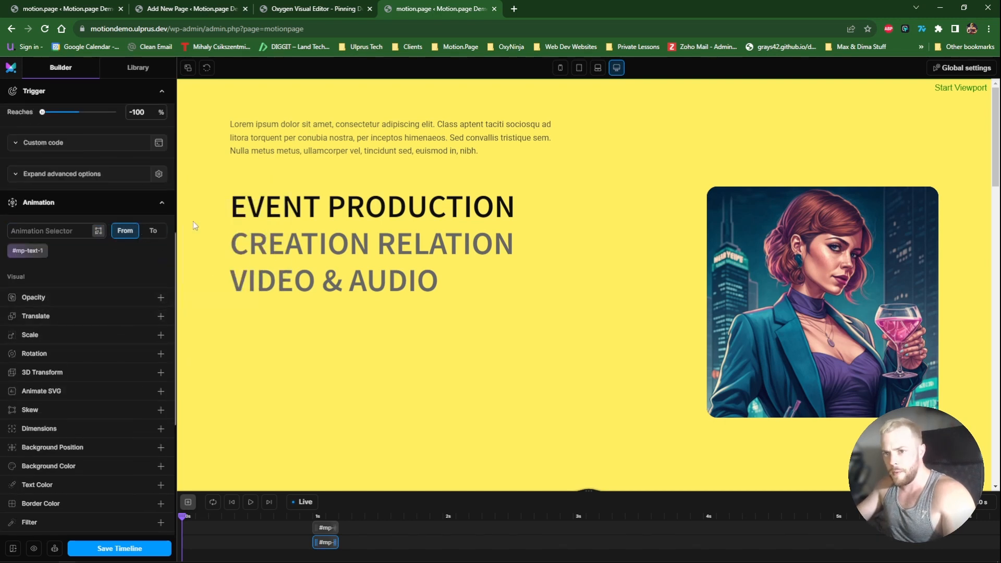
Add a To opacity of 0 to the #mp-text-1 animation
{"action": "left_click", "coordinate": [152, 230]}
{"action": "left_click", "coordinate": [88, 299]}
{"action": "left_click", "coordinate": [132, 316]}
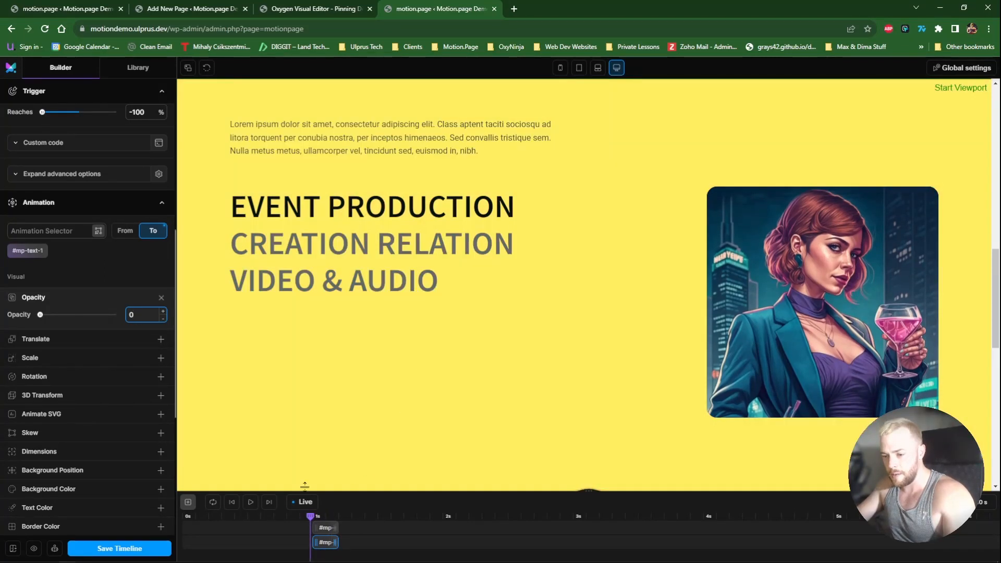
Add another 0.2 s clip starting at 1 s, with #mp-text-2 as its animation selector
{"action": "left_click", "coordinate": [187, 502]}
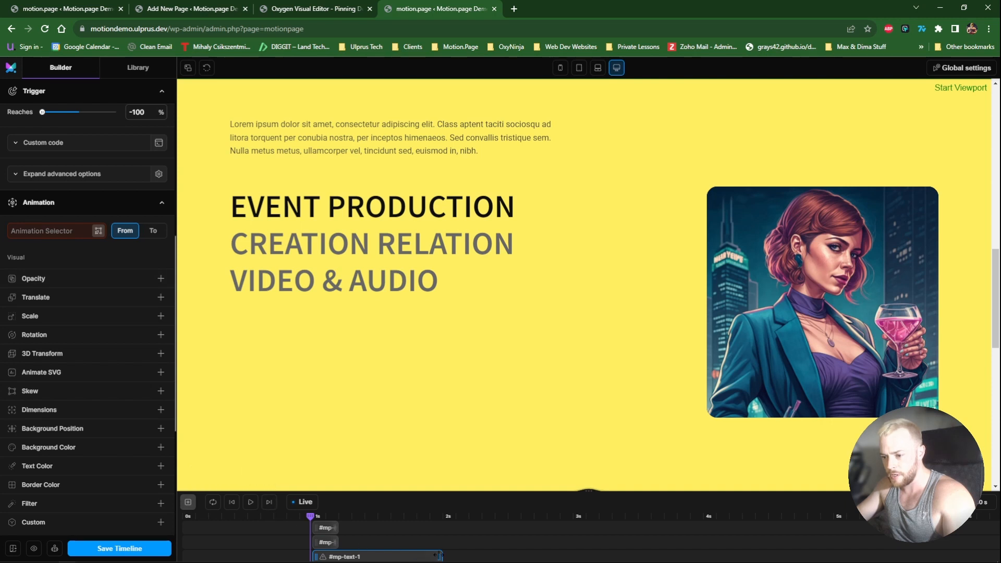
{"action": "left_click", "coordinate": [46, 232]}
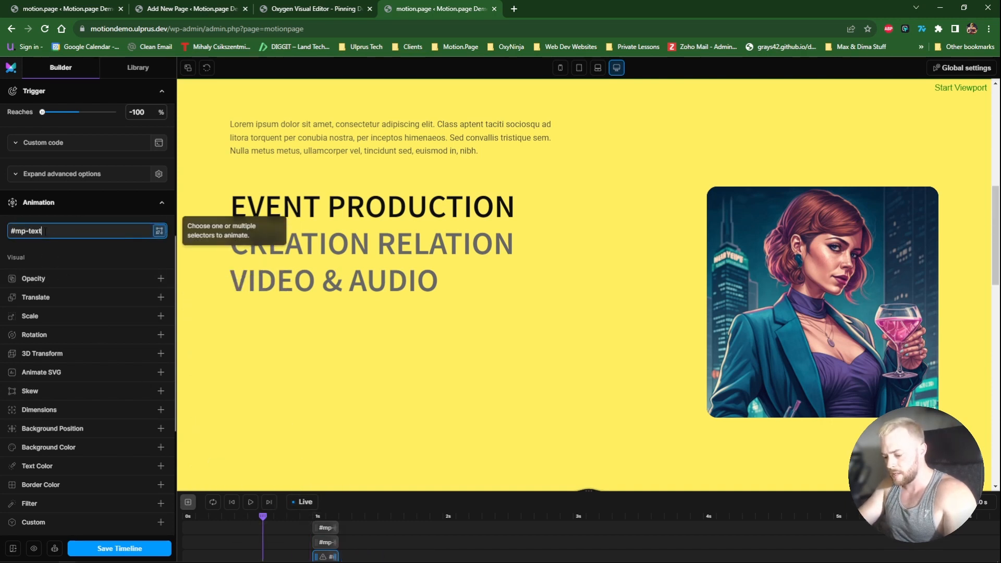
{"action": "scroll", "coordinate": [135, 271], "scroll_direction": "up", "scroll_amount": 2}
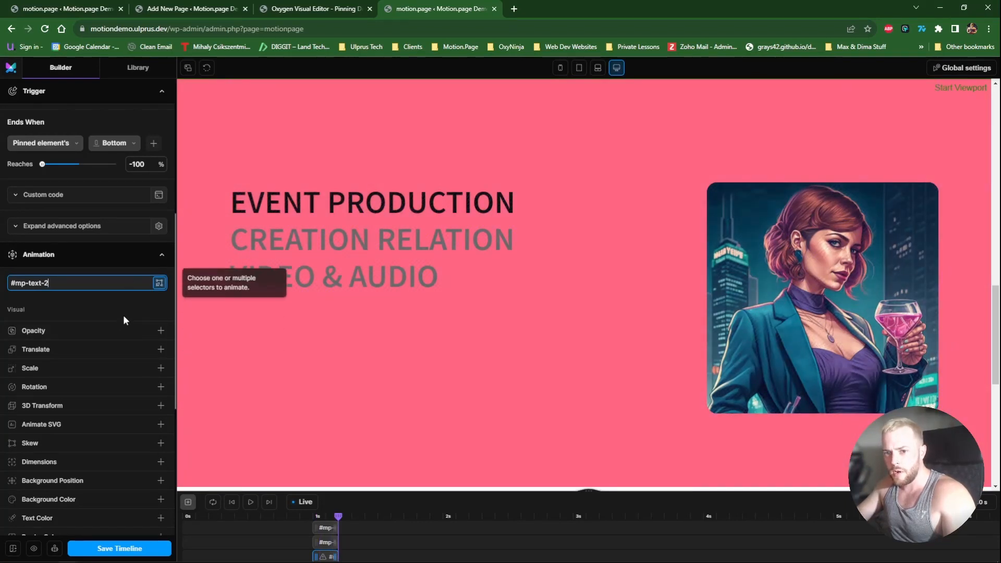
{"action": "scroll", "coordinate": [123, 315], "scroll_direction": "down", "scroll_amount": 1}
{"action": "scroll", "coordinate": [91, 264], "scroll_direction": "up", "scroll_amount": 1}
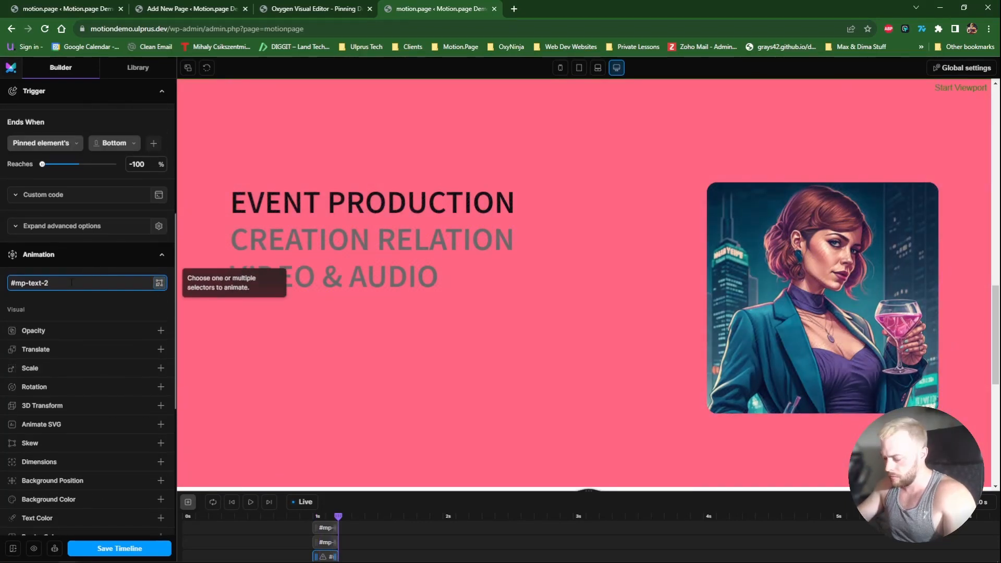
{"action": "key", "text": "Return"}
Add a To opacity of 1 to the #mp-text-2 animation and check the text swap in the scroll preview
{"action": "left_click", "coordinate": [131, 281]}
{"action": "left_click", "coordinate": [77, 349]}
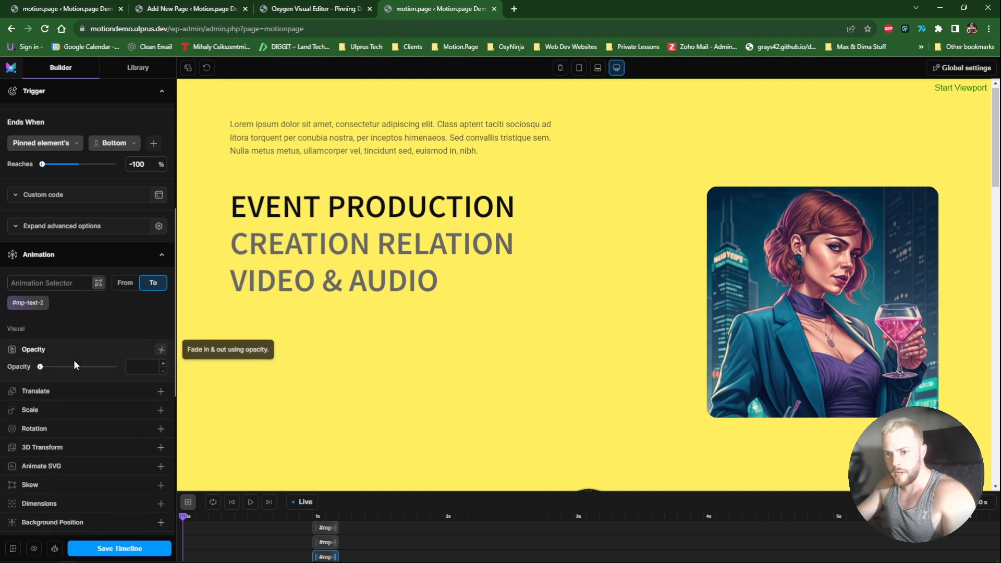
{"action": "left_click", "coordinate": [141, 367]}
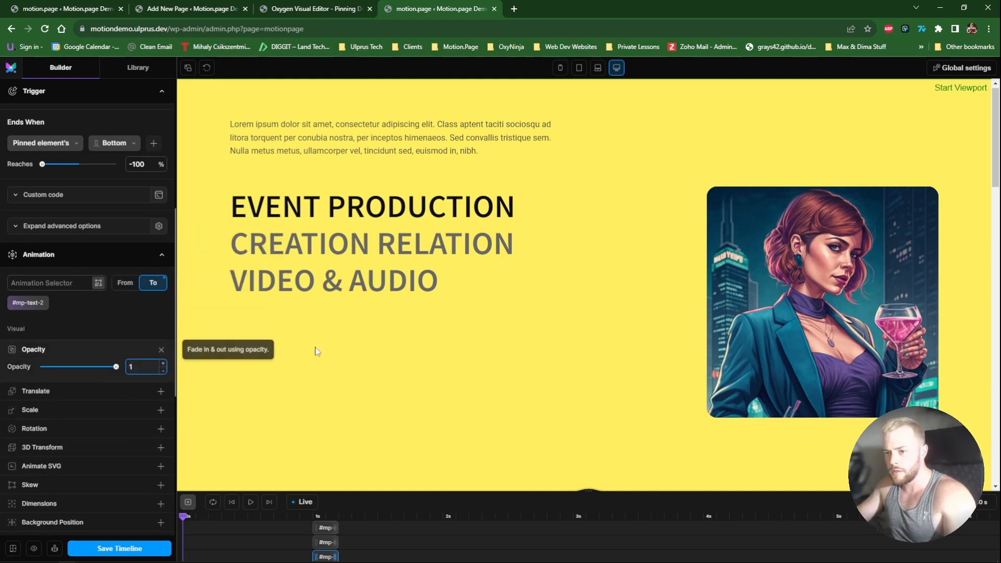
{"action": "scroll", "coordinate": [326, 346], "scroll_direction": "down", "scroll_amount": 3}
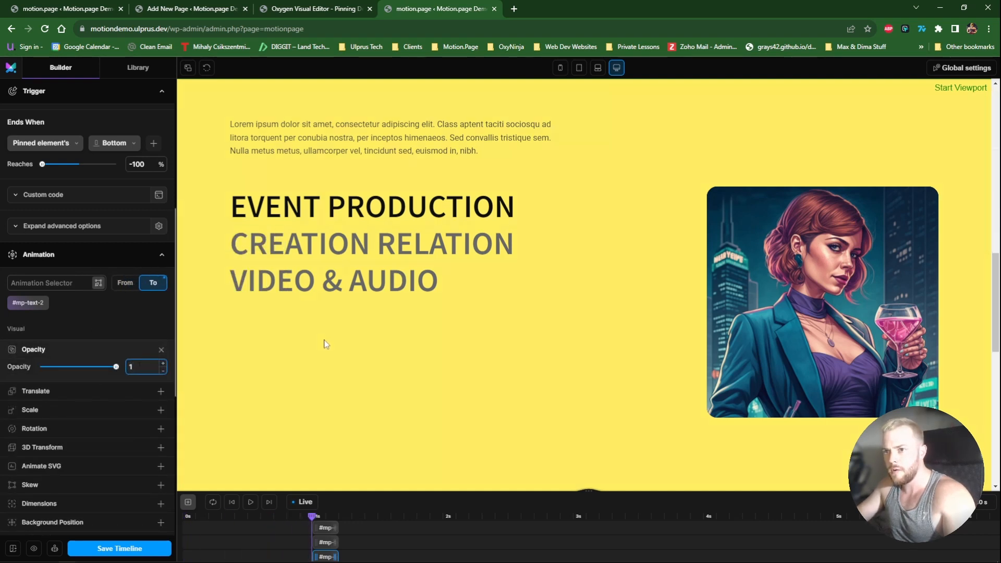
{"action": "scroll", "coordinate": [324, 343], "scroll_direction": "down", "scroll_amount": 2}
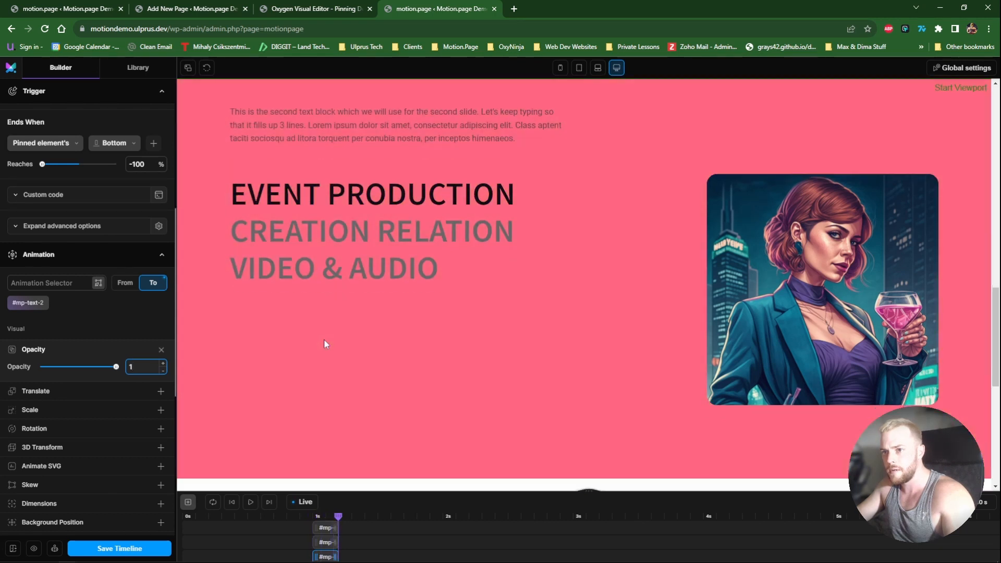
{"action": "scroll", "coordinate": [324, 342], "scroll_direction": "up", "scroll_amount": 1}
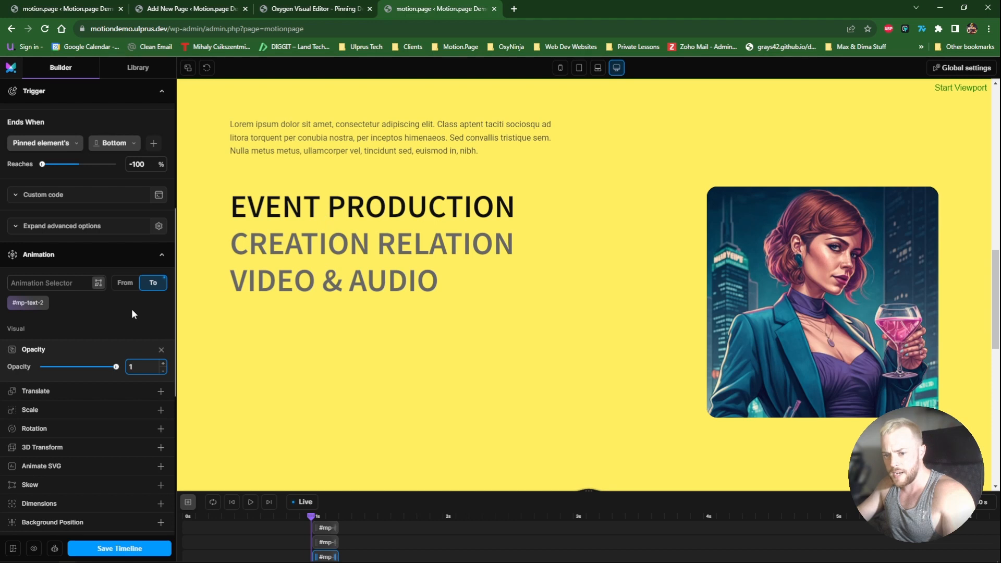
Enlarge the timeline area and add a 0.2 s clip at 1 s that targets #mp-heading-1
{"action": "left_click_drag", "start_coordinate": [348, 488], "coordinate": [342, 423]}
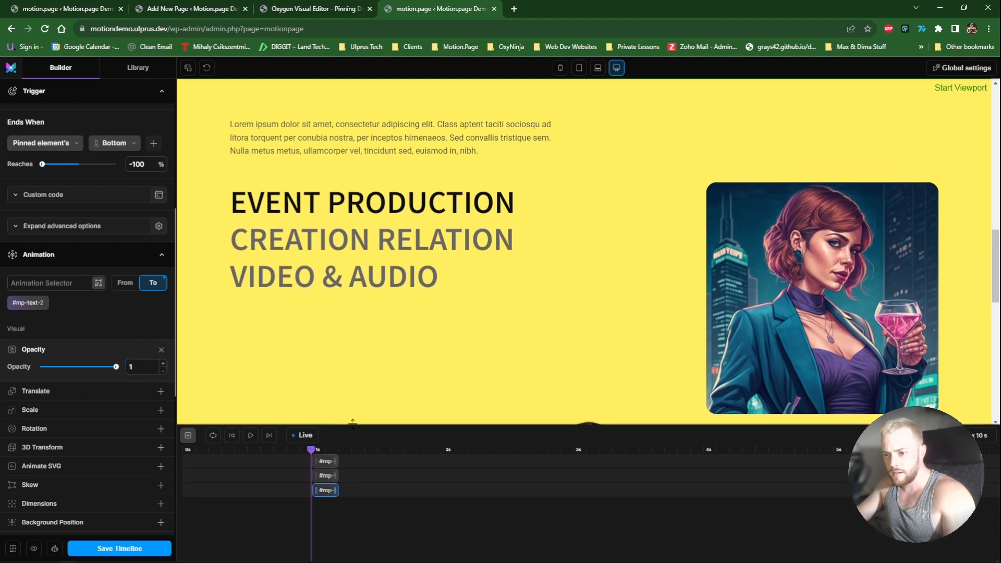
{"action": "left_click", "coordinate": [188, 435]}
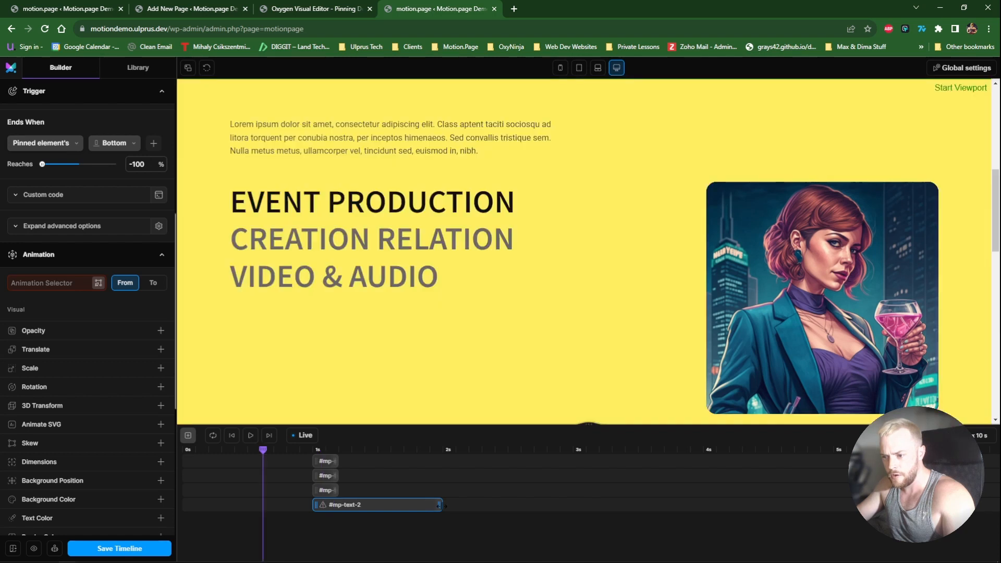
{"action": "left_click_drag", "start_coordinate": [439, 505], "coordinate": [338, 505]}
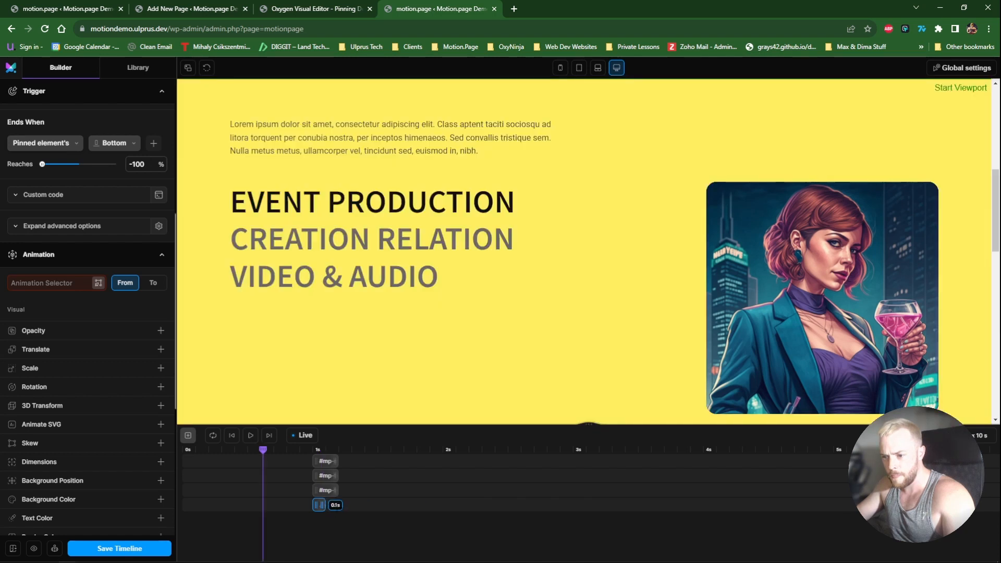
{"action": "left_click", "coordinate": [98, 283]}
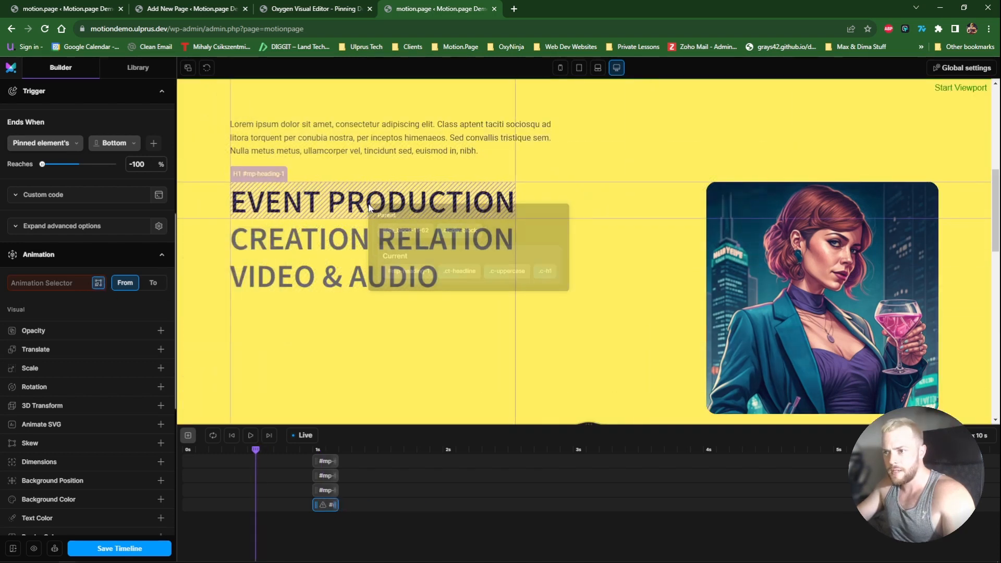
{"action": "left_click", "coordinate": [409, 271]}
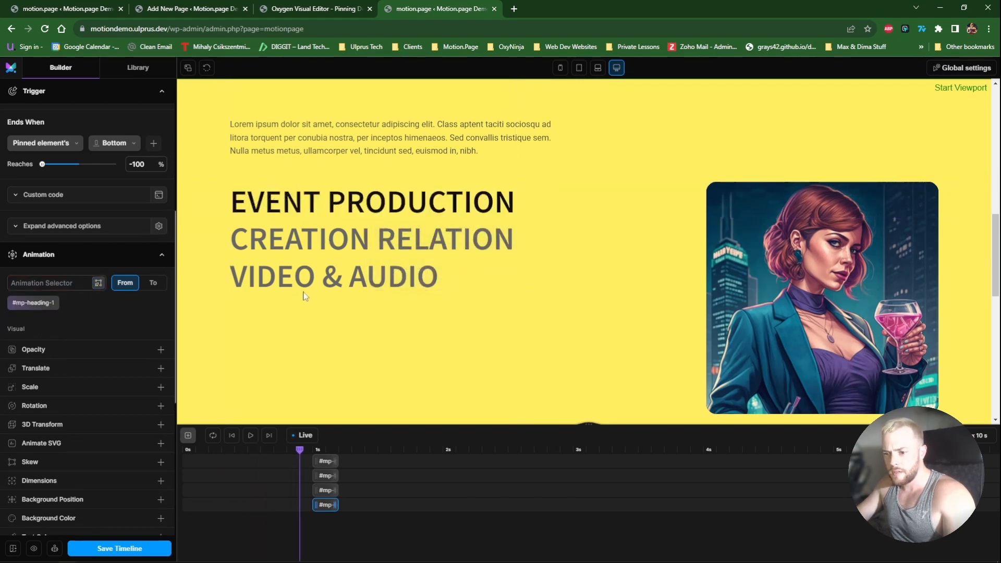
Add a To text color of #686868 to the #mp-heading-1 animation, sampled from the grey CREATION RELATION heading
{"action": "left_click", "coordinate": [153, 282]}
{"action": "scroll", "coordinate": [94, 392], "scroll_direction": "down", "scroll_amount": 2}
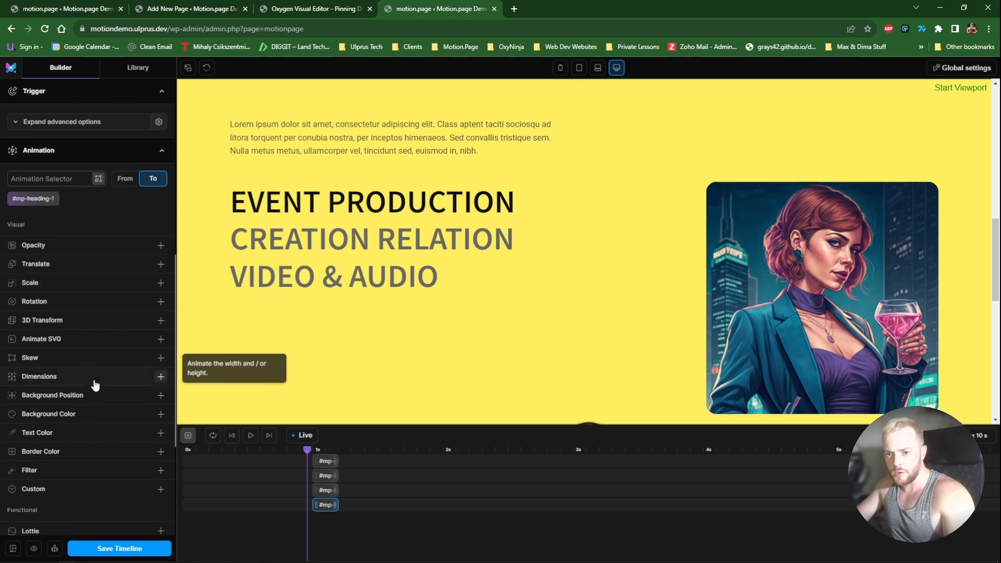
{"action": "left_click", "coordinate": [79, 435]}
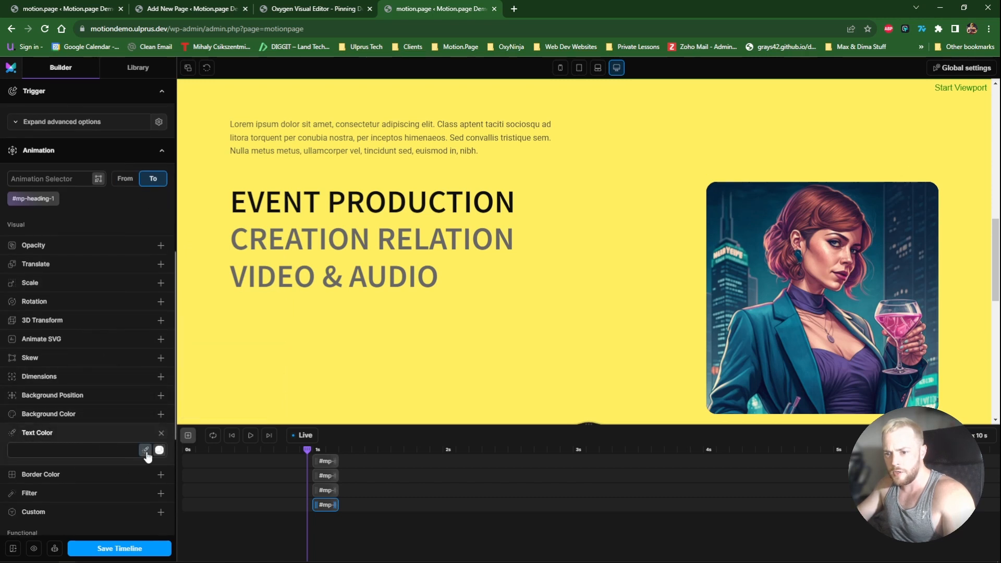
{"action": "left_click", "coordinate": [145, 449]}
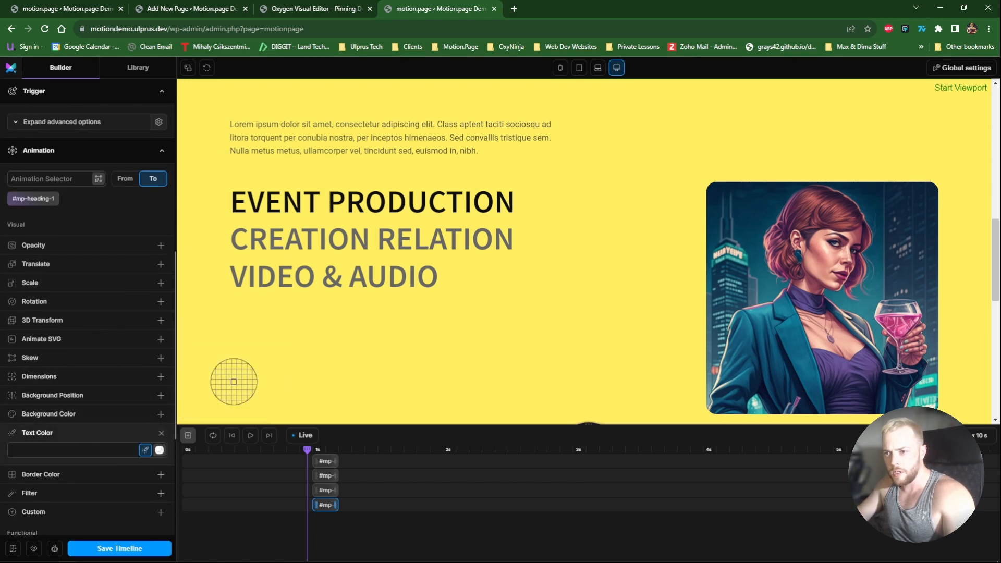
{"action": "left_click", "coordinate": [234, 240]}
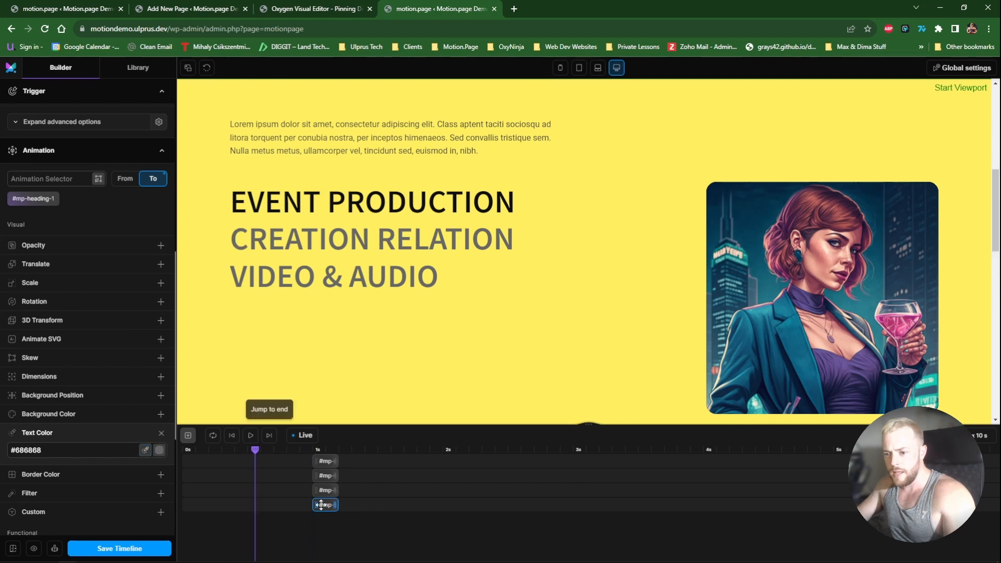
Add a 0.2 s clip at 1 s for the CREATION RELATION heading, using #mp-heading-2 as its selector
{"action": "left_click", "coordinate": [186, 436]}
{"action": "left_click_drag", "start_coordinate": [315, 519], "coordinate": [339, 519]}
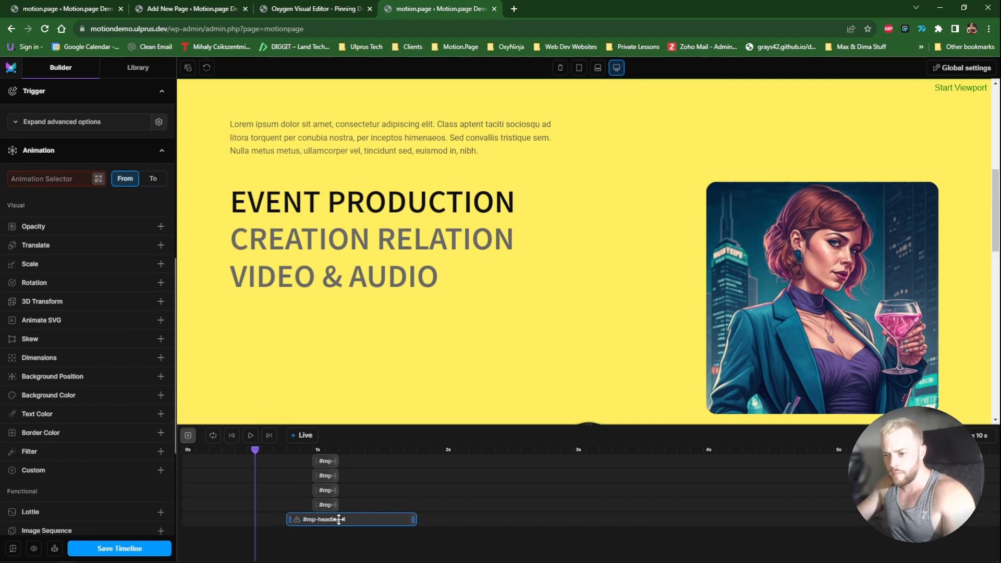
{"action": "left_click_drag", "start_coordinate": [425, 519], "coordinate": [336, 519]}
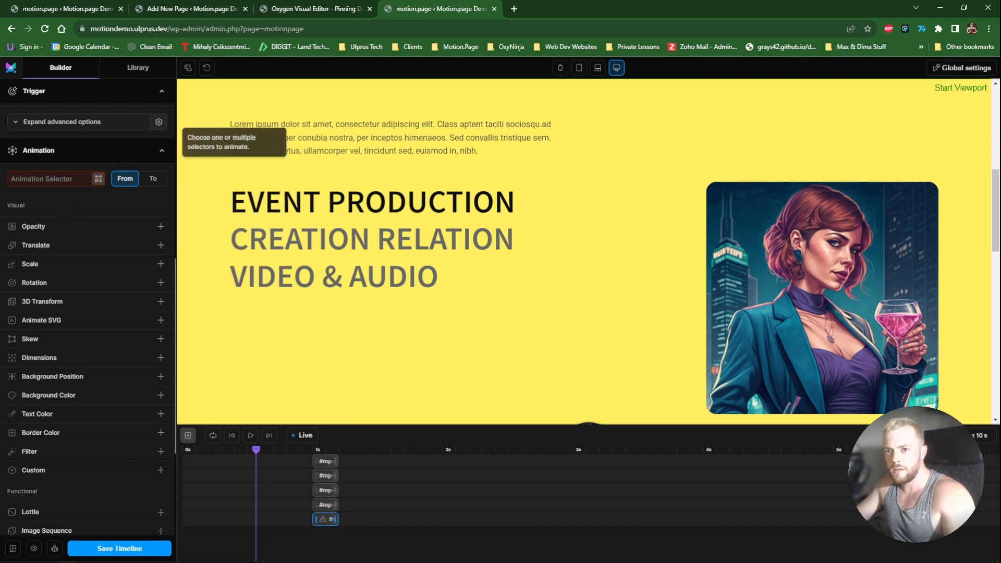
{"action": "left_click", "coordinate": [98, 179]}
{"action": "left_click", "coordinate": [318, 241]}
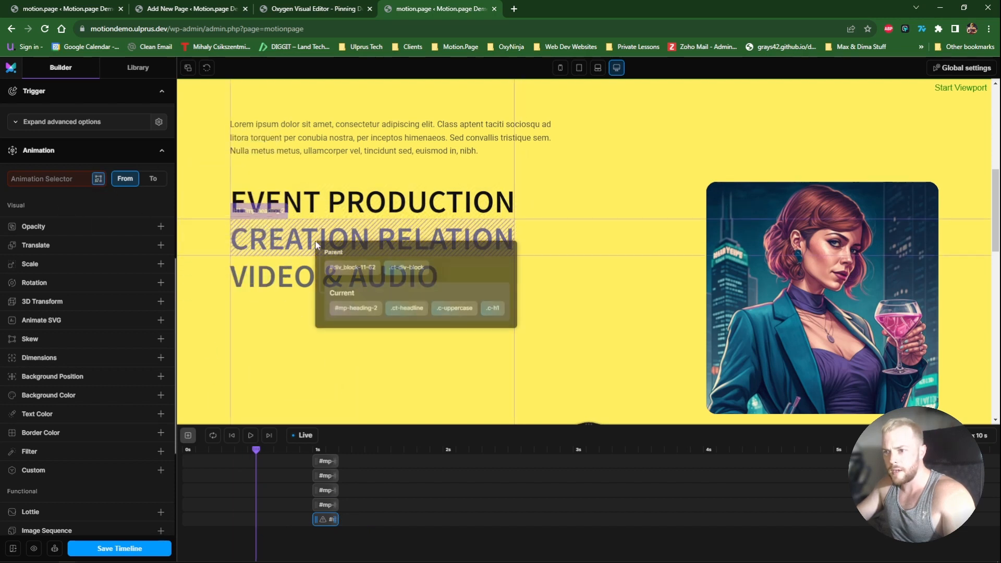
{"action": "left_click", "coordinate": [349, 309]}
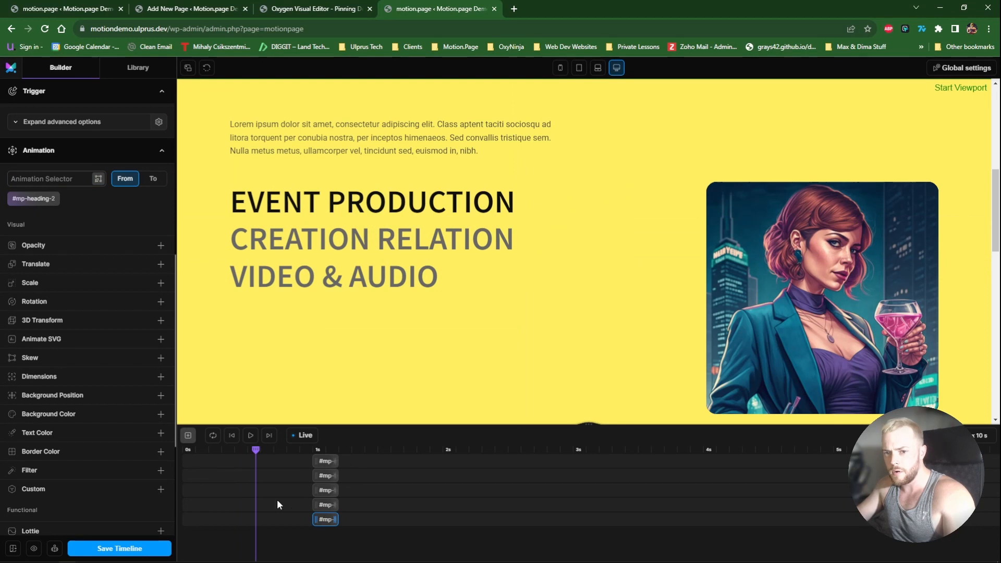
Add a To text color of #0f0f0f to the #mp-heading-2 animation, sampled from the dark EVENT PRODUCTION heading
{"action": "left_click", "coordinate": [148, 178]}
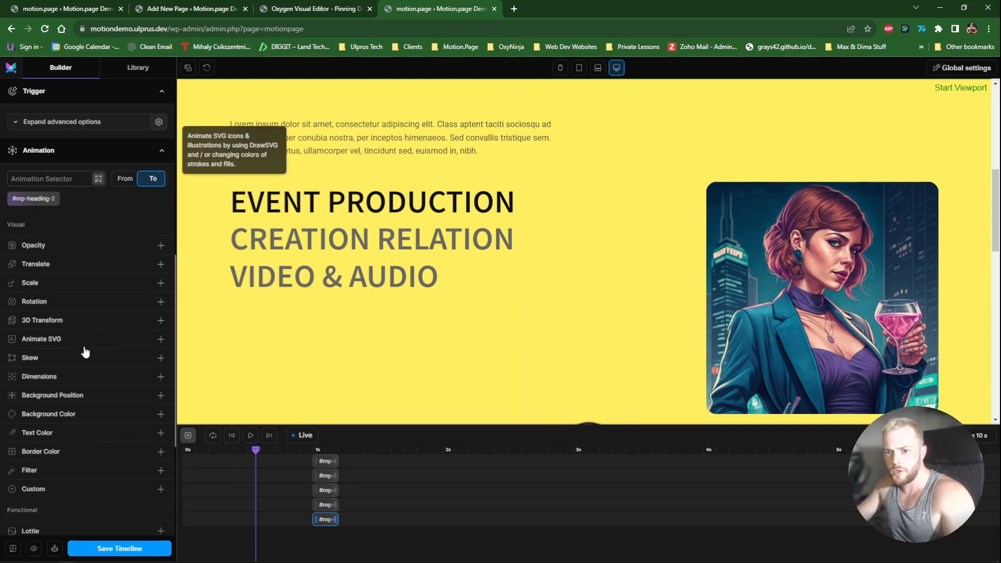
{"action": "left_click", "coordinate": [64, 439]}
{"action": "left_click", "coordinate": [145, 450]}
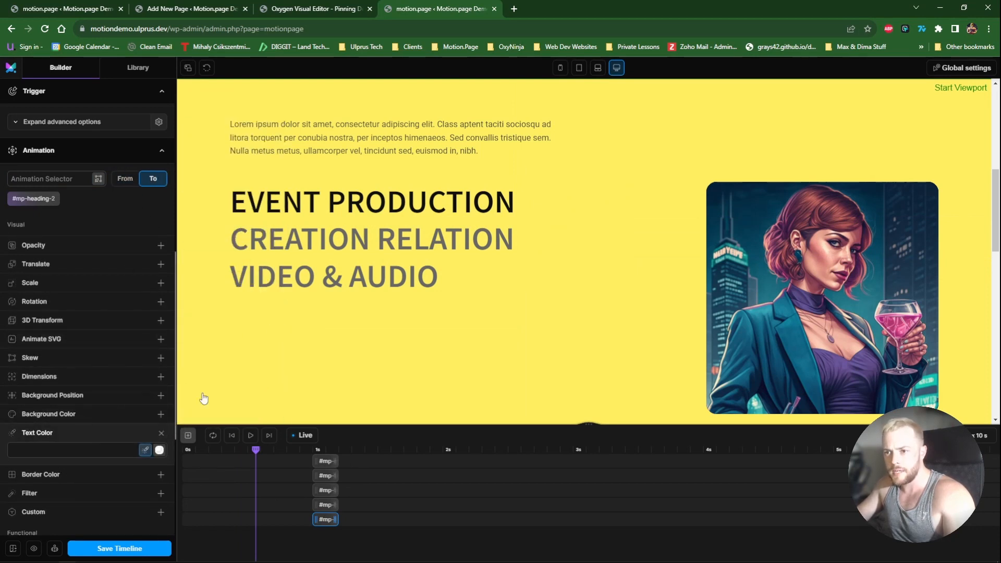
{"action": "left_click", "coordinate": [236, 203]}
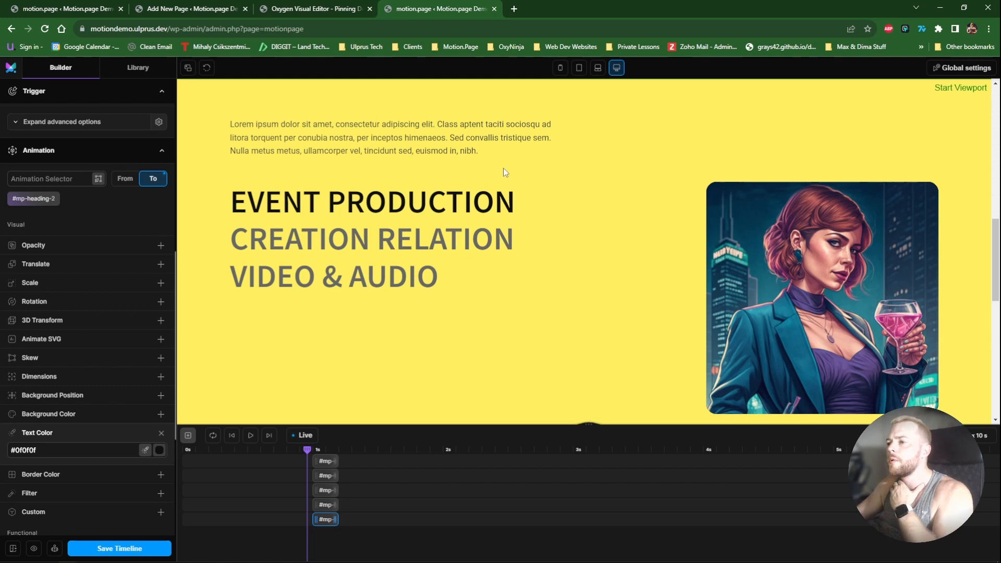
Switch to the Oxygen editor, select Image 2 in the Right column of the main section and open its advanced settings
{"action": "left_click", "coordinate": [318, 9]}
{"action": "left_click", "coordinate": [858, 158]}
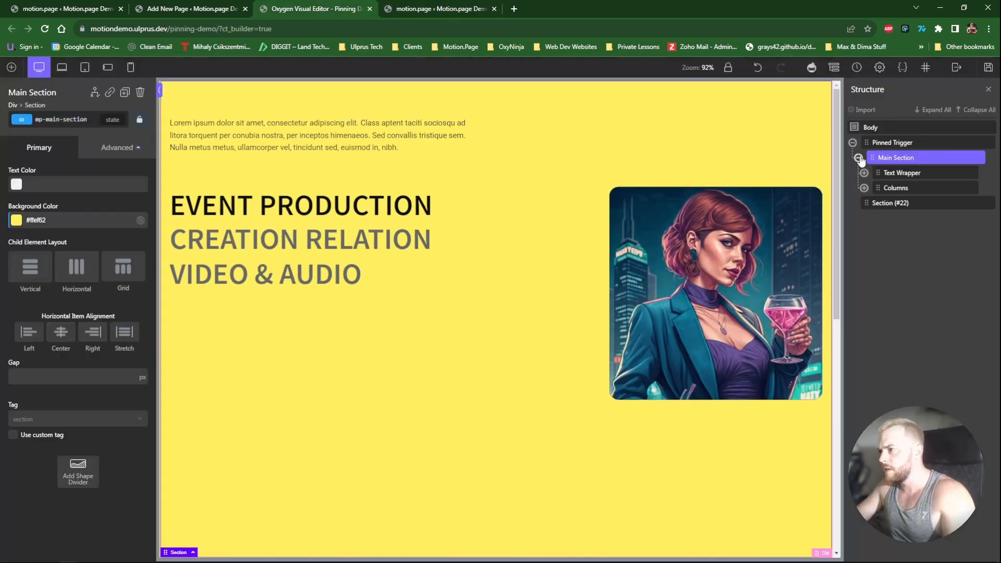
{"action": "left_click", "coordinate": [863, 188]}
{"action": "left_click", "coordinate": [906, 248]}
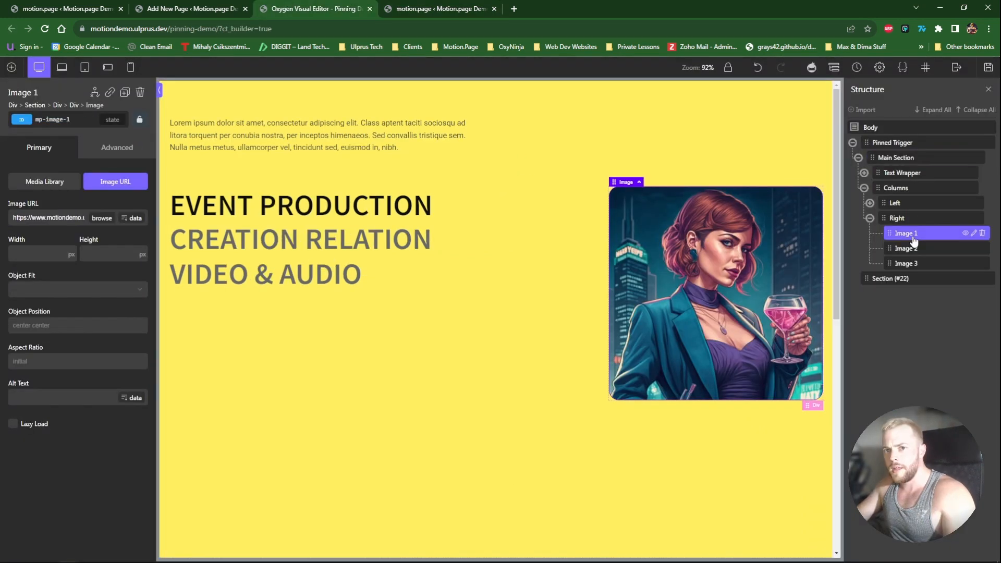
{"action": "left_click", "coordinate": [910, 264]}
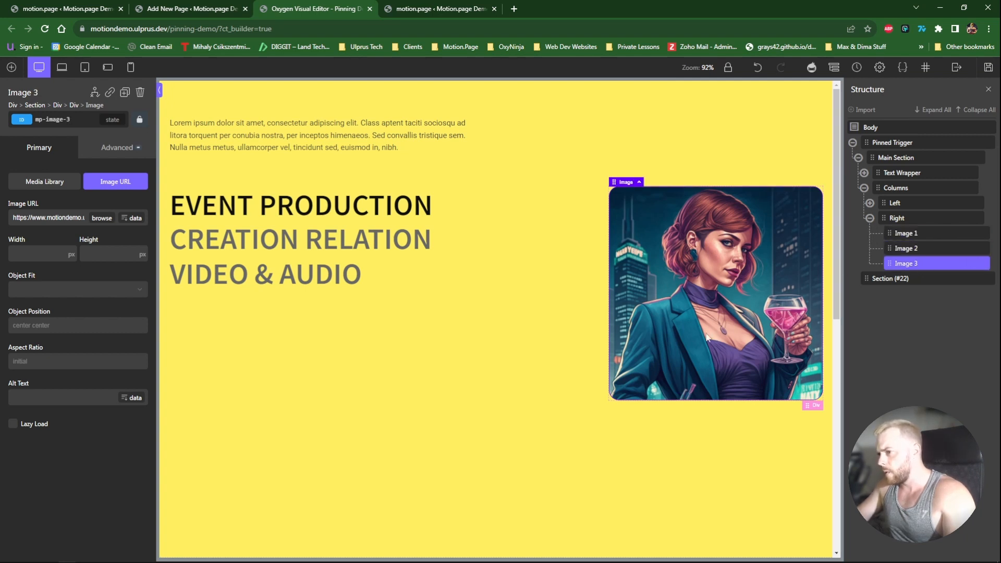
{"action": "left_click", "coordinate": [906, 249]}
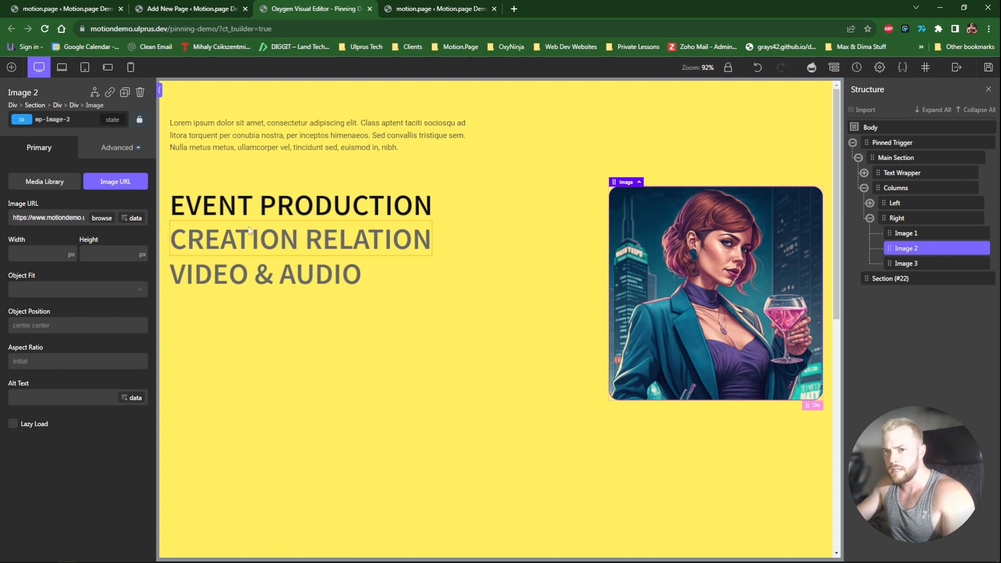
{"action": "left_click", "coordinate": [101, 150]}
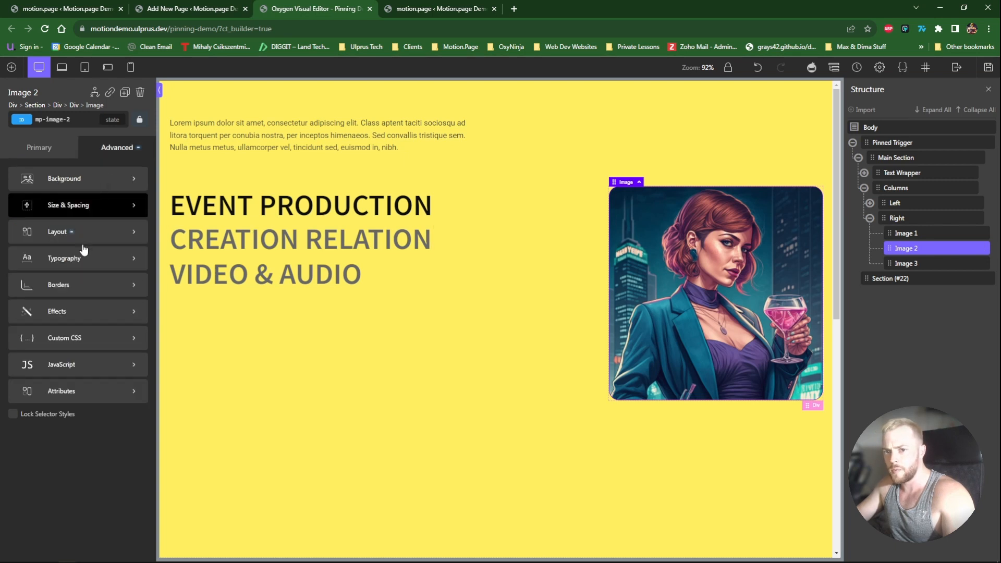
Set the opacity of Image 2 to 0 in its effects settings
{"action": "left_click", "coordinate": [77, 311]}
{"action": "left_click", "coordinate": [65, 222]}
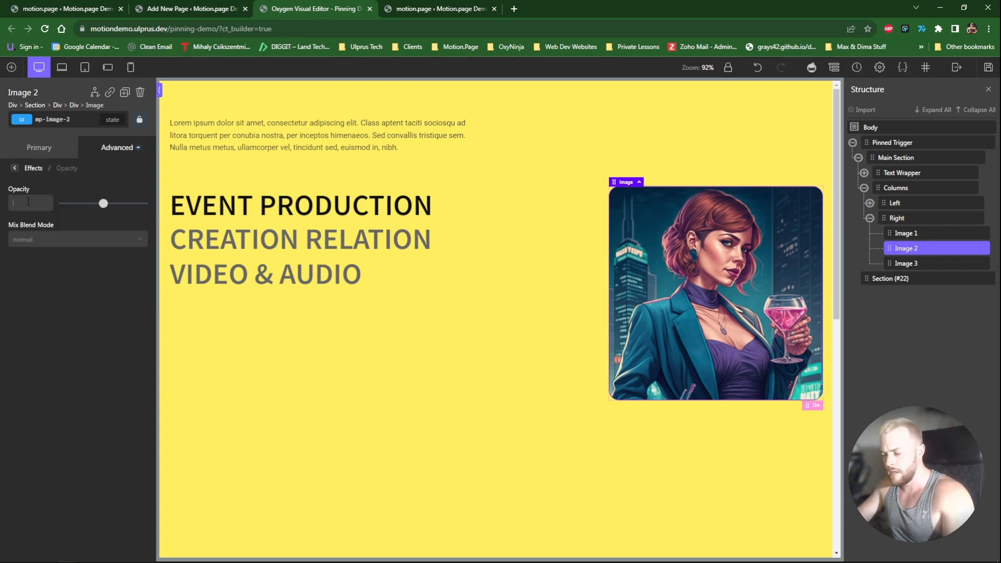
{"action": "left_click", "coordinate": [28, 202]}
{"action": "type", "text": "0"}
Set the opacity of Image 3 to 0 and save the page
{"action": "left_click", "coordinate": [906, 264]}
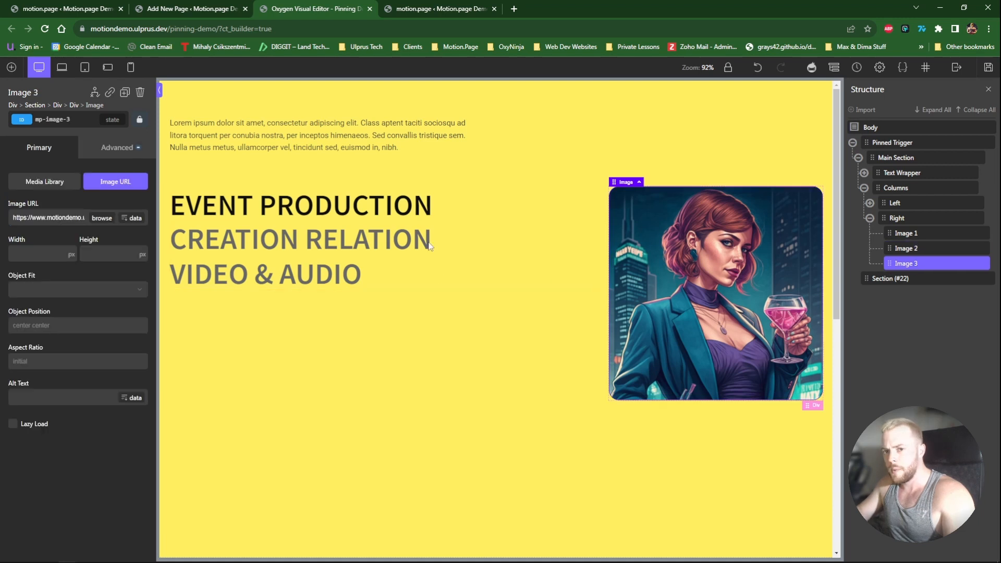
{"action": "left_click", "coordinate": [89, 151]}
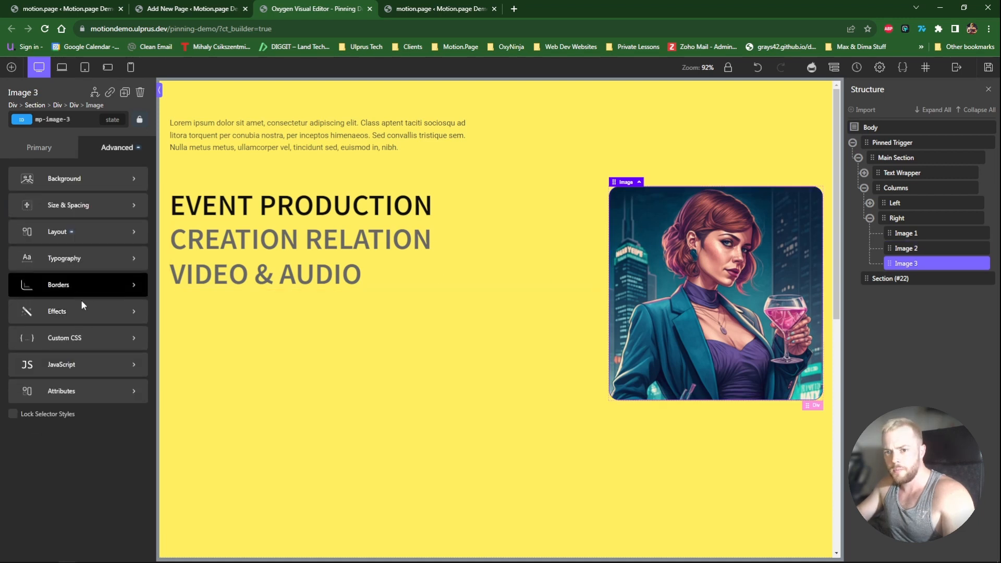
{"action": "left_click", "coordinate": [71, 311]}
{"action": "left_click", "coordinate": [61, 227]}
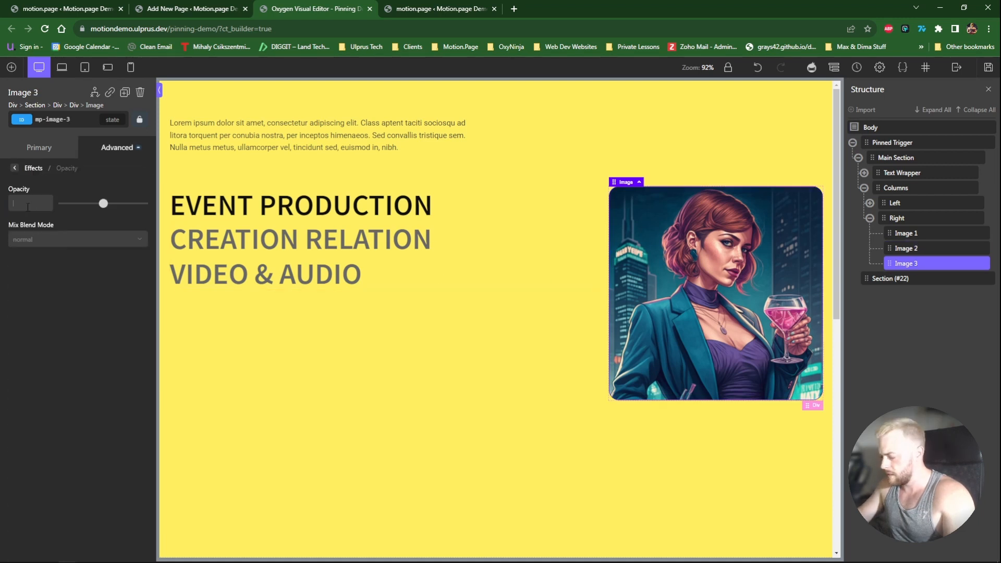
{"action": "type", "text": "0"}
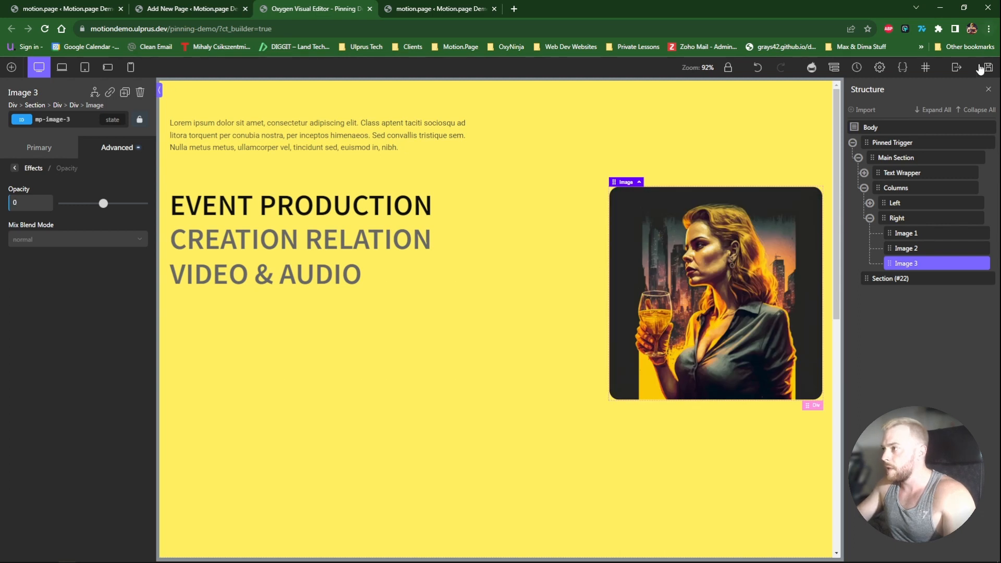
{"action": "left_click", "coordinate": [980, 68]}
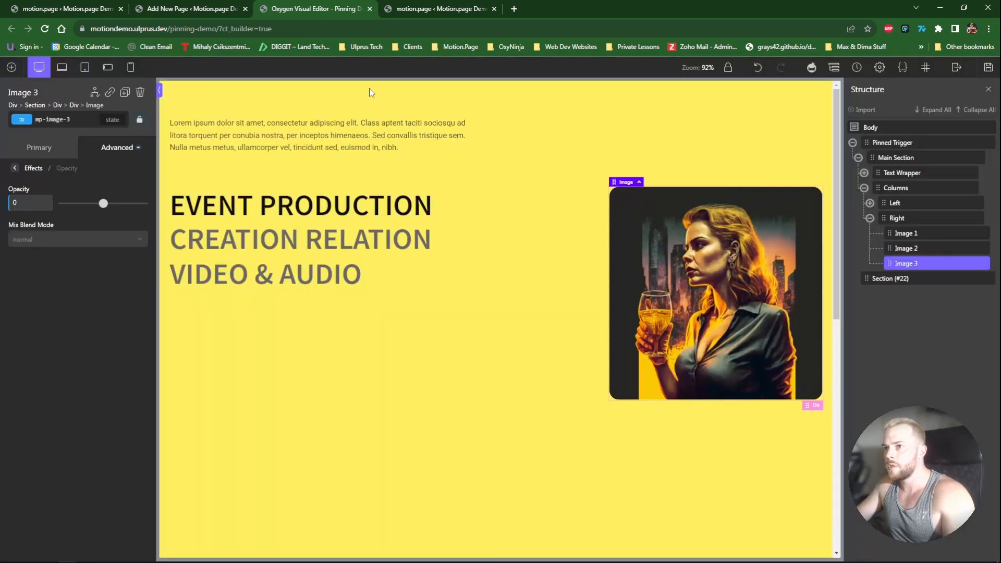
Switch to the Motion.page builder and add an animation node at 1 s, shortened to match the nodes above it
{"action": "left_click", "coordinate": [406, 11]}
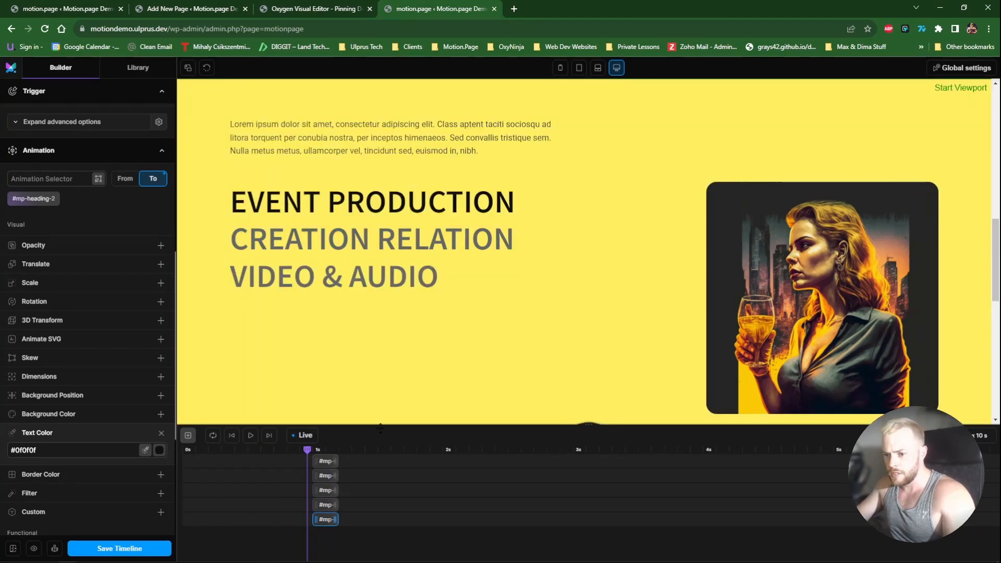
{"action": "left_click", "coordinate": [188, 436]}
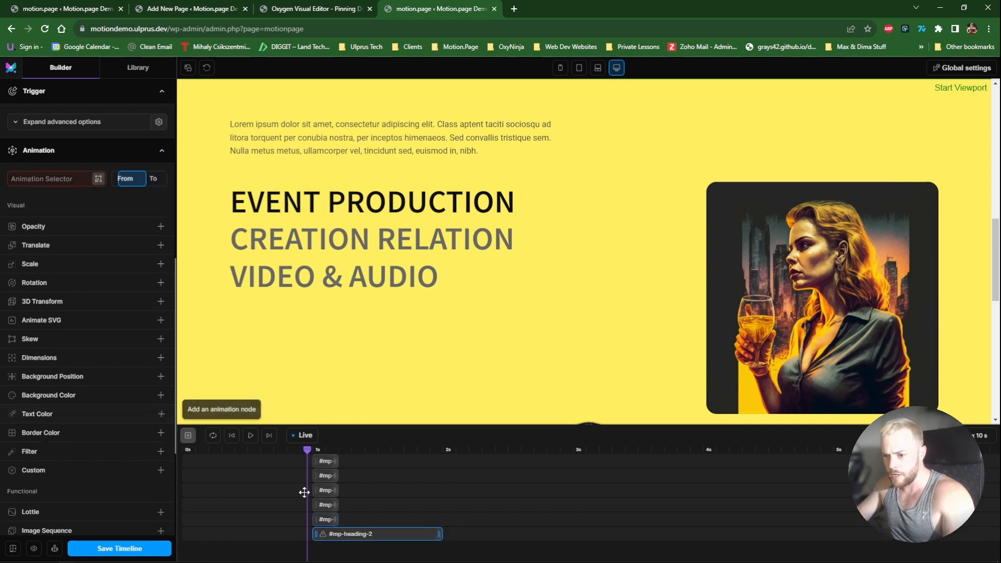
{"action": "left_click_drag", "start_coordinate": [439, 534], "coordinate": [348, 534]}
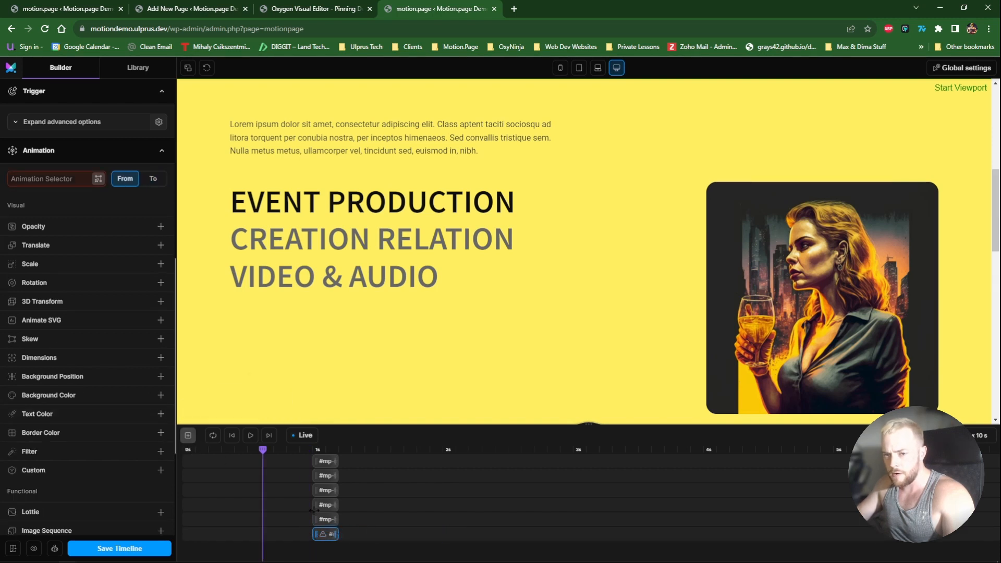
Target #mp-image-1 with the new node and animate it to opacity 0
{"action": "left_click", "coordinate": [74, 180]}
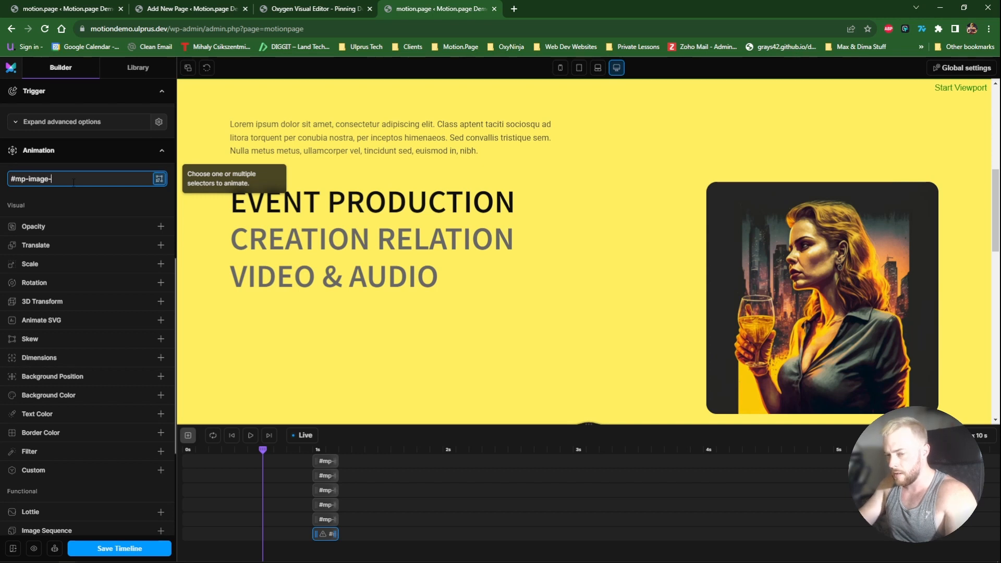
{"action": "key", "text": "Return"}
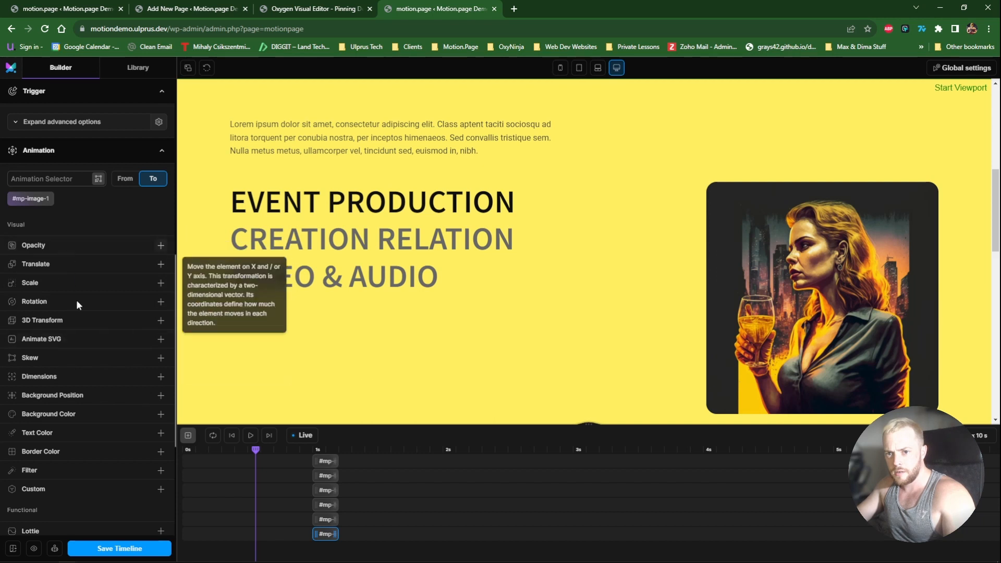
{"action": "left_click", "coordinate": [76, 246]}
{"action": "left_click", "coordinate": [139, 265]}
{"action": "type", "text": "0"}
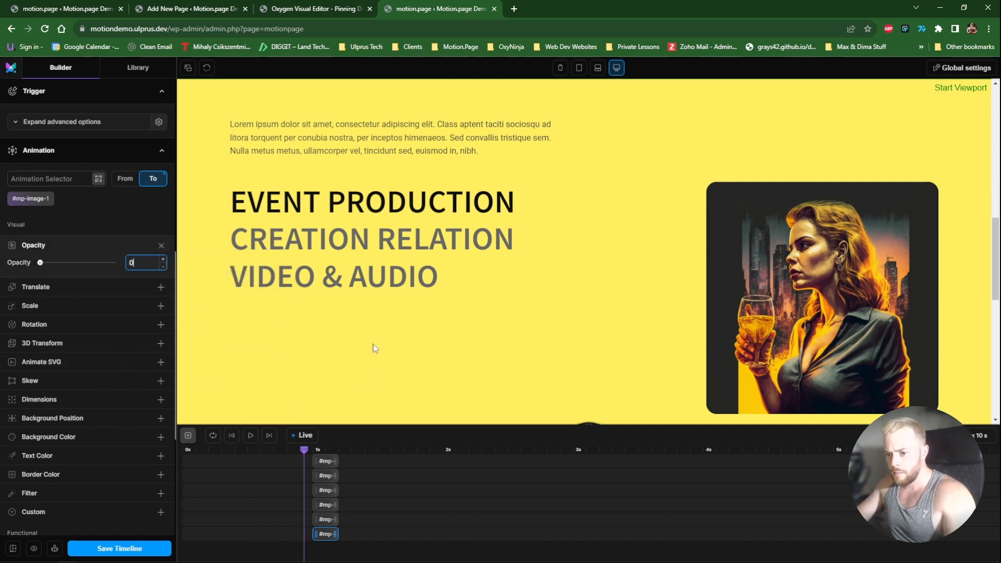
Add another animation node at 1 s, shorten it to match the others, and target #mp-image-2
{"action": "left_click", "coordinate": [188, 436]}
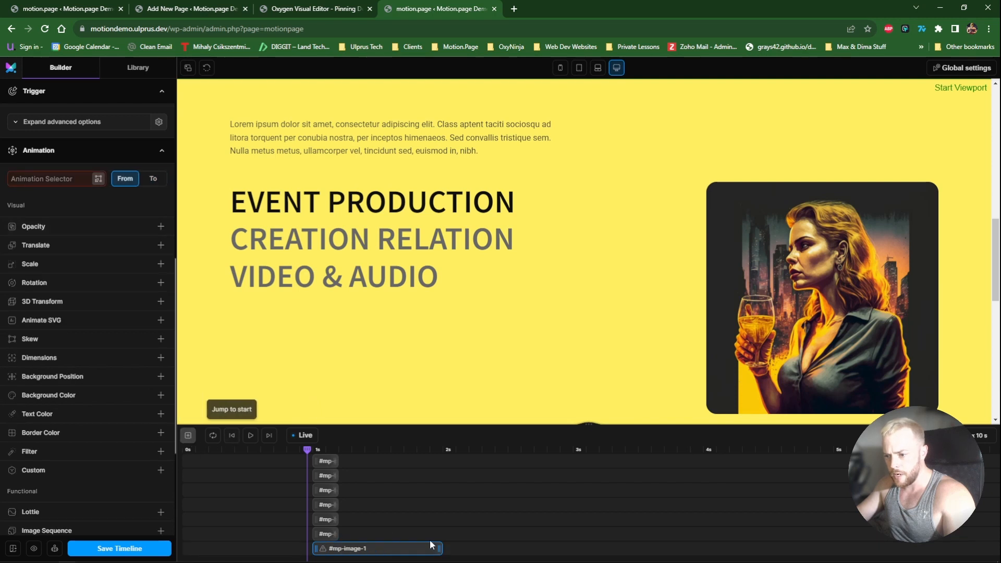
{"action": "left_click_drag", "start_coordinate": [439, 548], "coordinate": [341, 548]}
{"action": "left_click", "coordinate": [69, 180]}
{"action": "type", "text": "#mp-"}
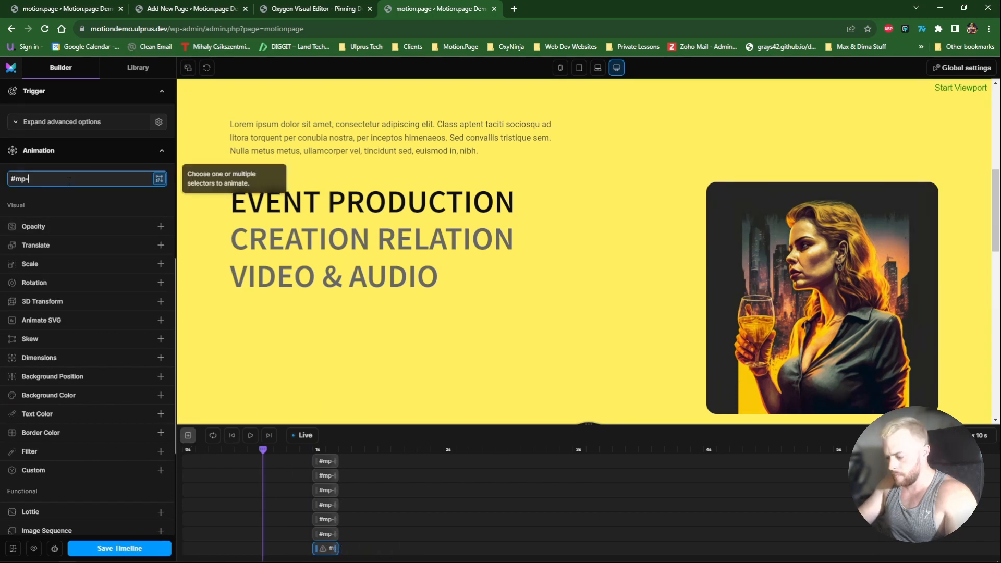
{"action": "type", "text": "image-2"}
{"action": "key", "text": "Return"}
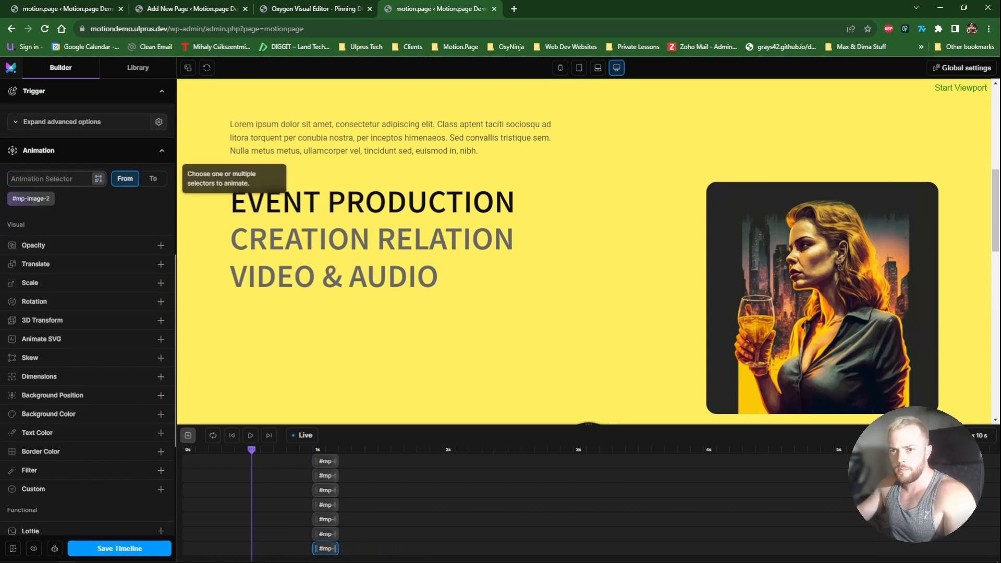
Animate #mp-image-2 to opacity 1 as a To property
{"action": "left_click", "coordinate": [153, 178]}
{"action": "left_click", "coordinate": [82, 254]}
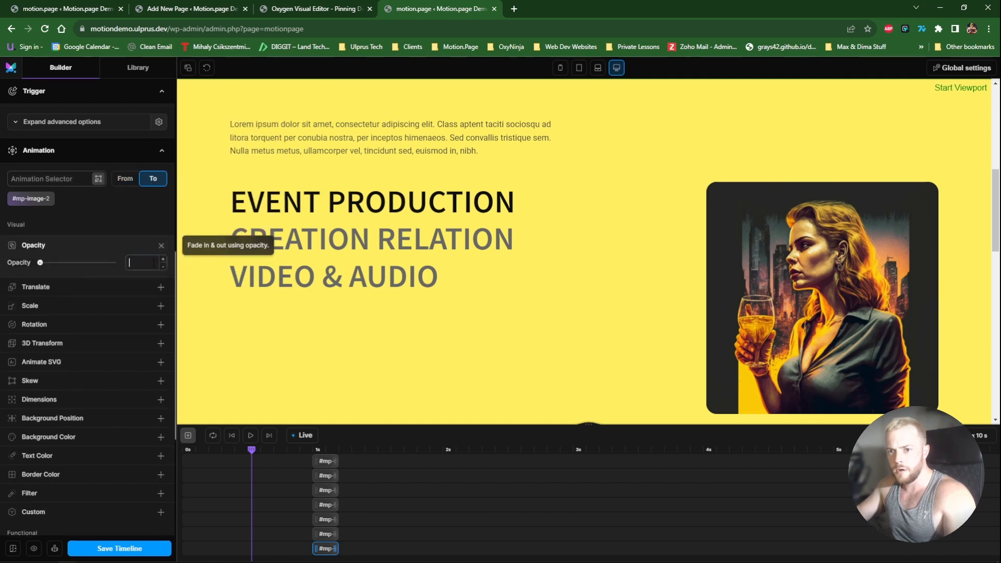
{"action": "left_click", "coordinate": [145, 258]}
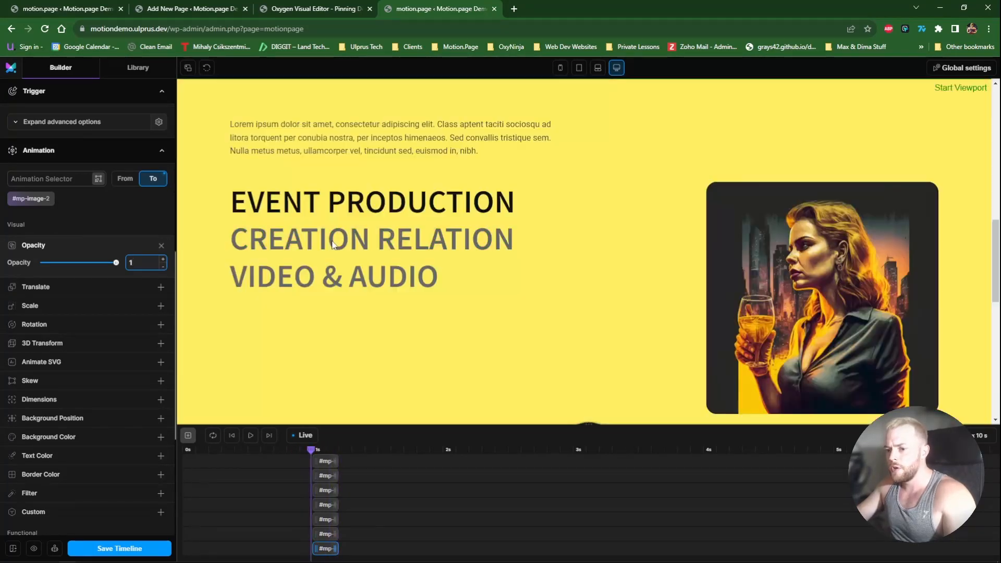
Preview the second slide's transition, and add an animation node at about 2 s targeting #mp-text-2
{"action": "scroll", "coordinate": [288, 248], "scroll_direction": "down", "scroll_amount": 3}
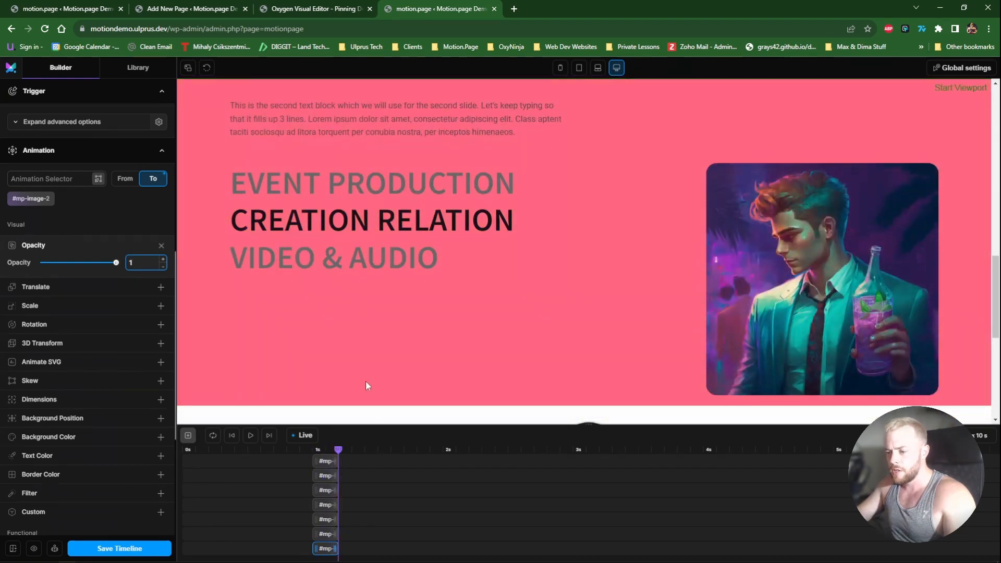
{"action": "left_click_drag", "start_coordinate": [338, 449], "coordinate": [441, 447]}
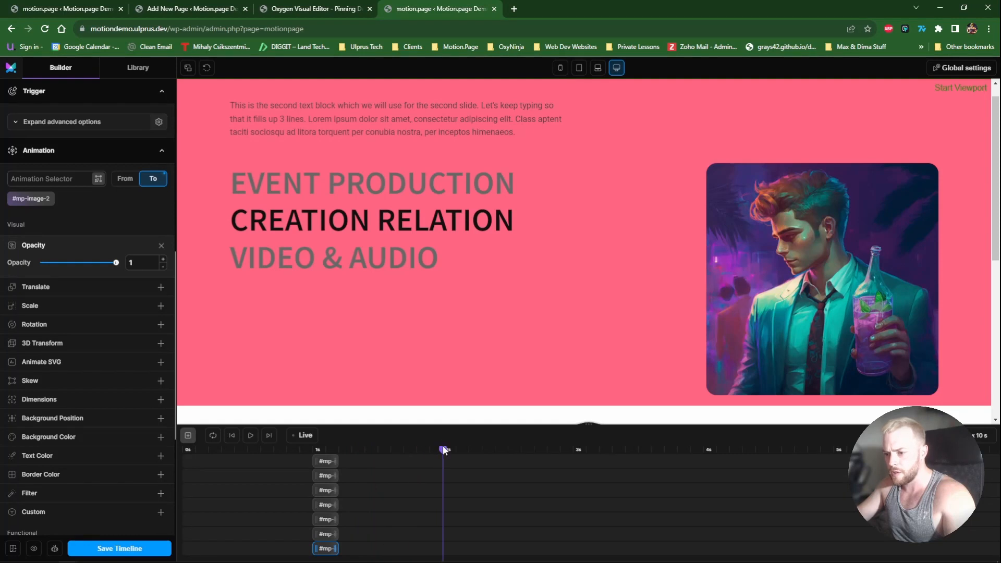
{"action": "left_click", "coordinate": [188, 435]}
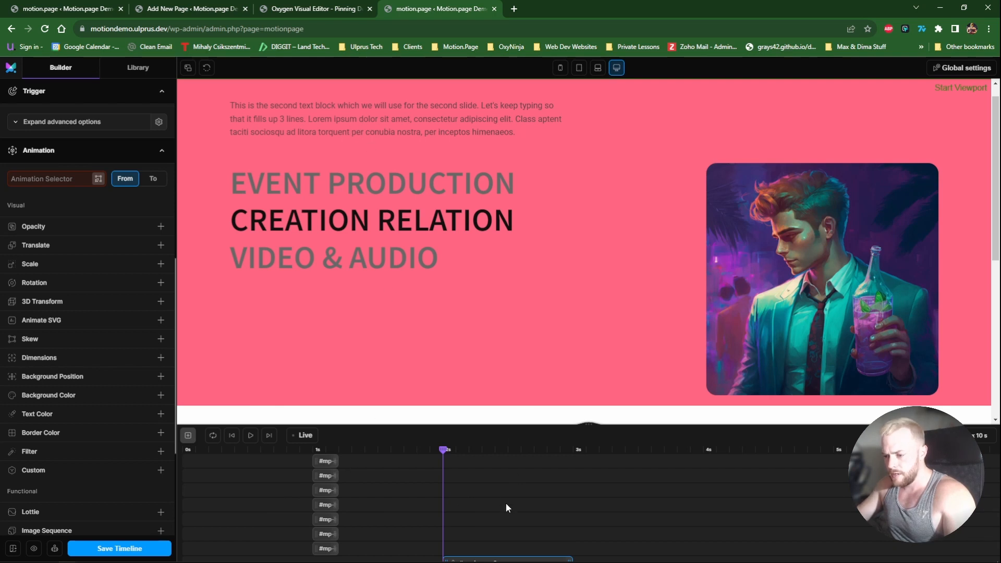
{"action": "left_click", "coordinate": [71, 183]}
{"action": "type", "text": "#mp-text-2"}
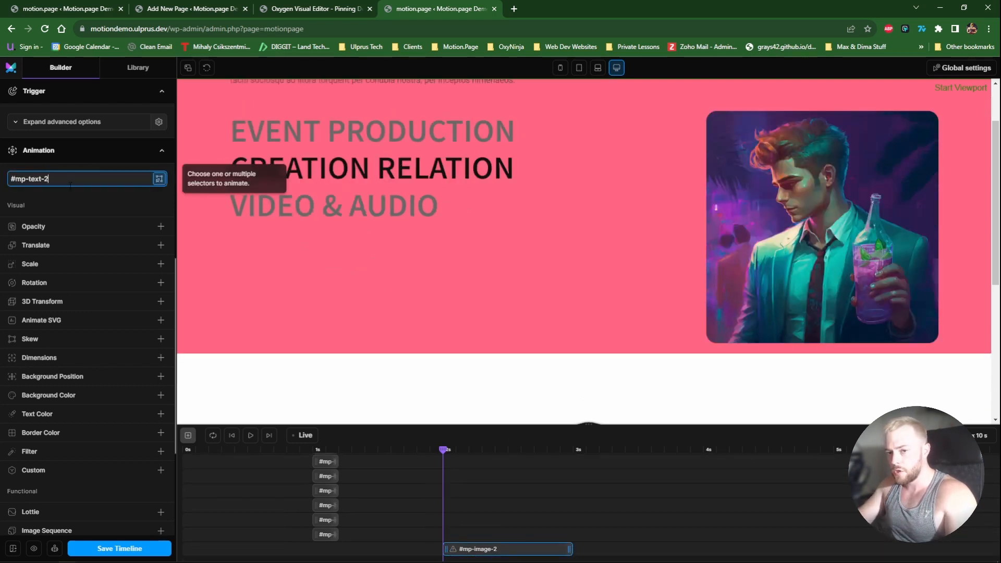
{"action": "key", "text": "Return"}
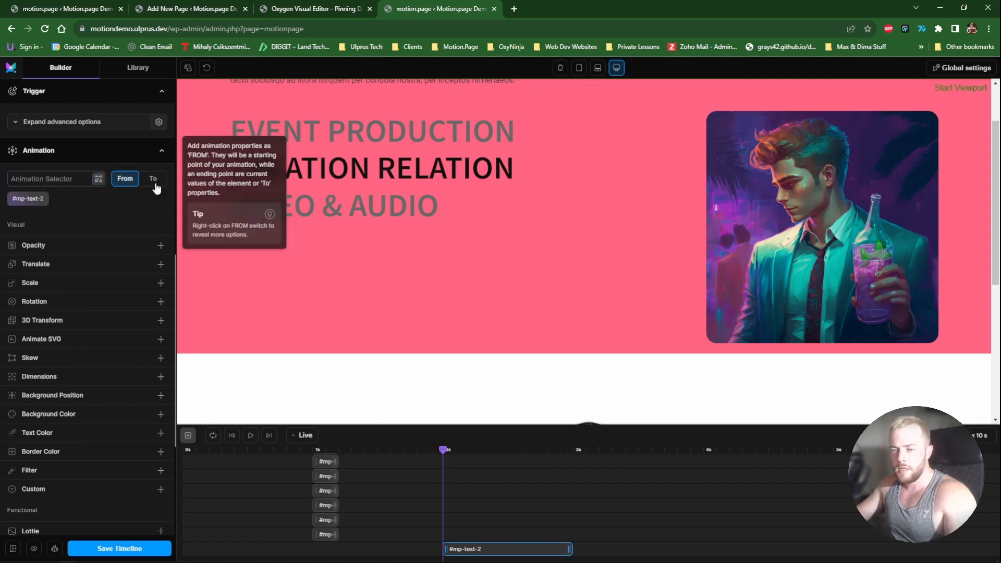
Give the #mp-text-2 node a To opacity property that fades the text out
{"action": "left_click", "coordinate": [154, 180]}
{"action": "left_click", "coordinate": [111, 249]}
{"action": "left_click", "coordinate": [143, 264]}
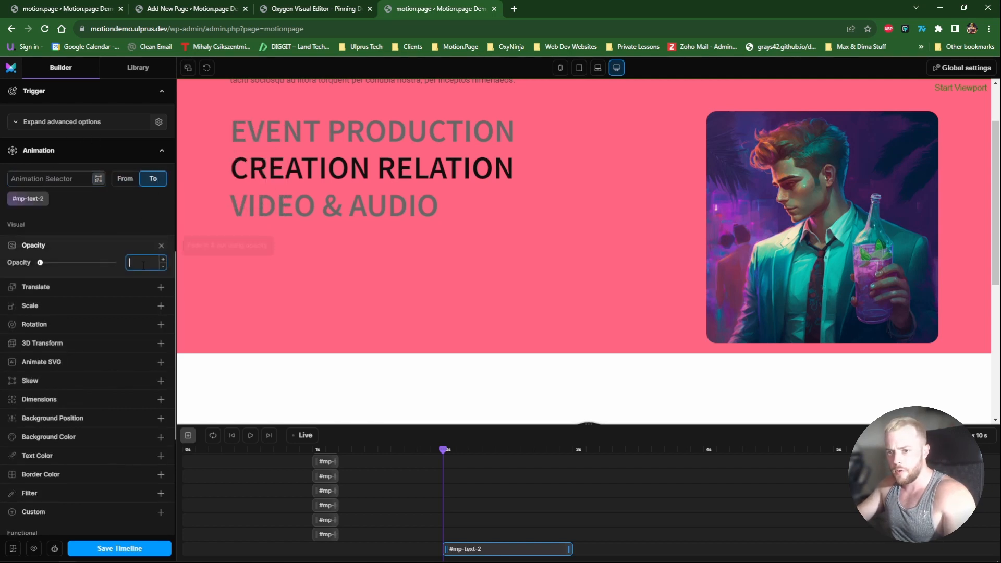
Add another animation node at 2 s, shorten it to 0.2 s, and target #mp-text-3
{"action": "left_click", "coordinate": [188, 435]}
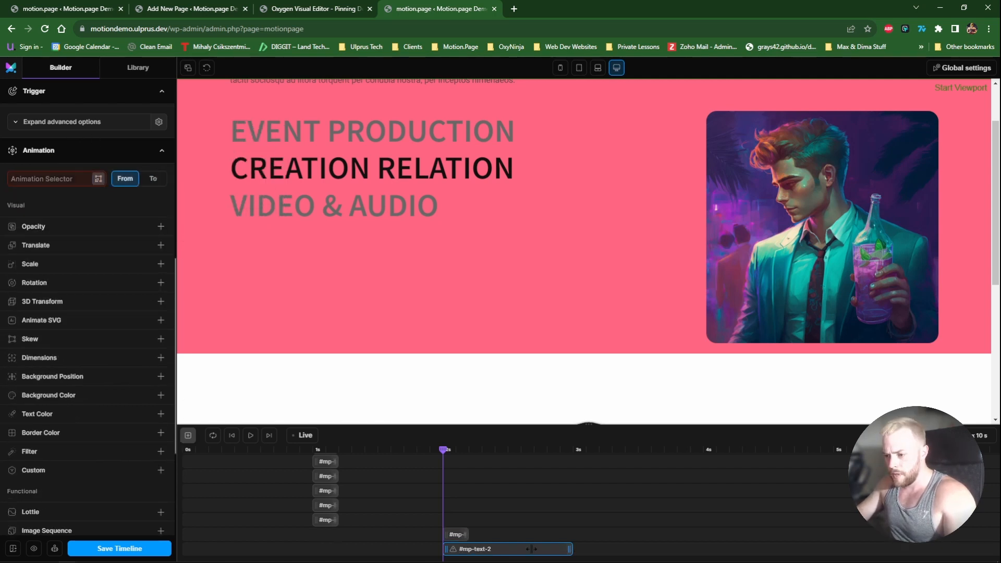
{"action": "left_click_drag", "start_coordinate": [531, 549], "coordinate": [462, 548]}
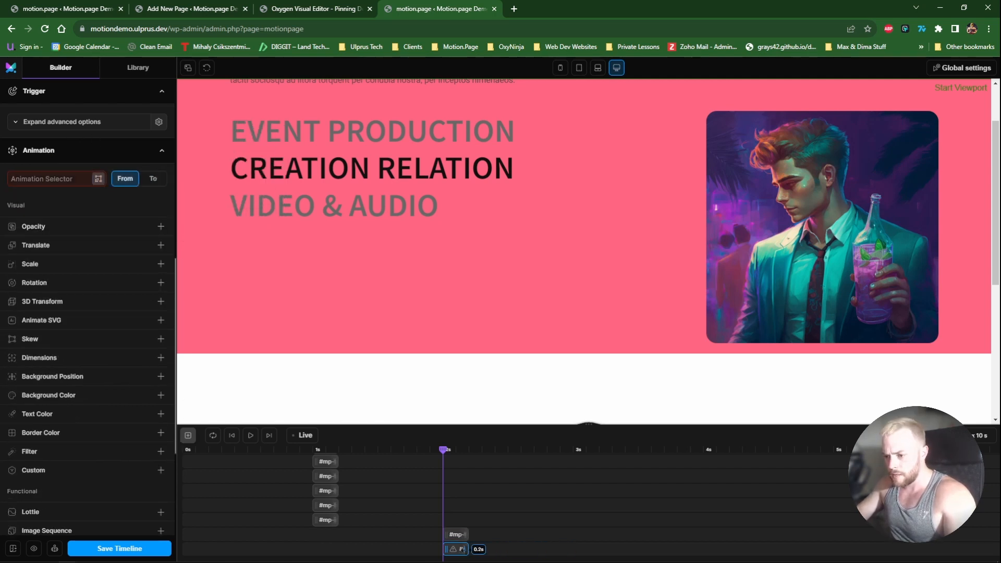
{"action": "left_click", "coordinate": [63, 182]}
{"action": "type", "text": "#mp-text-3"}
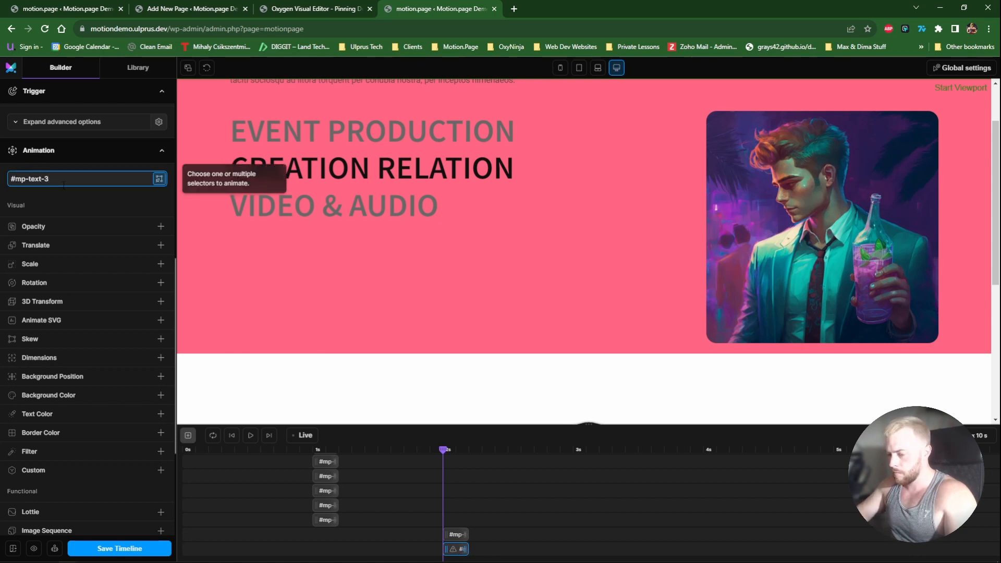
{"action": "key", "text": "Return"}
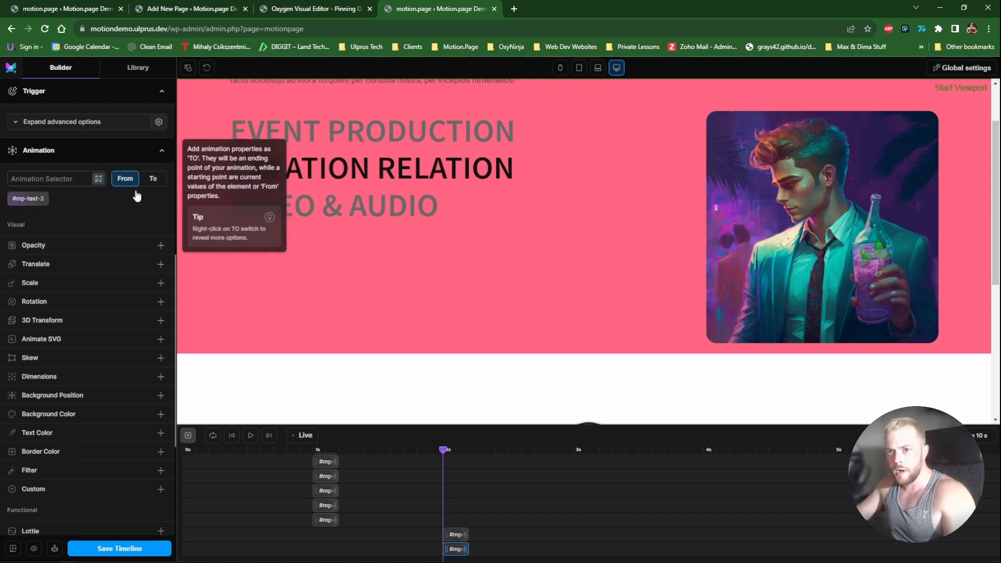
Animate #mp-text-3 to opacity 1 as a To property
{"action": "left_click", "coordinate": [88, 243]}
{"action": "left_click", "coordinate": [126, 264]}
{"action": "type", "text": "1"}
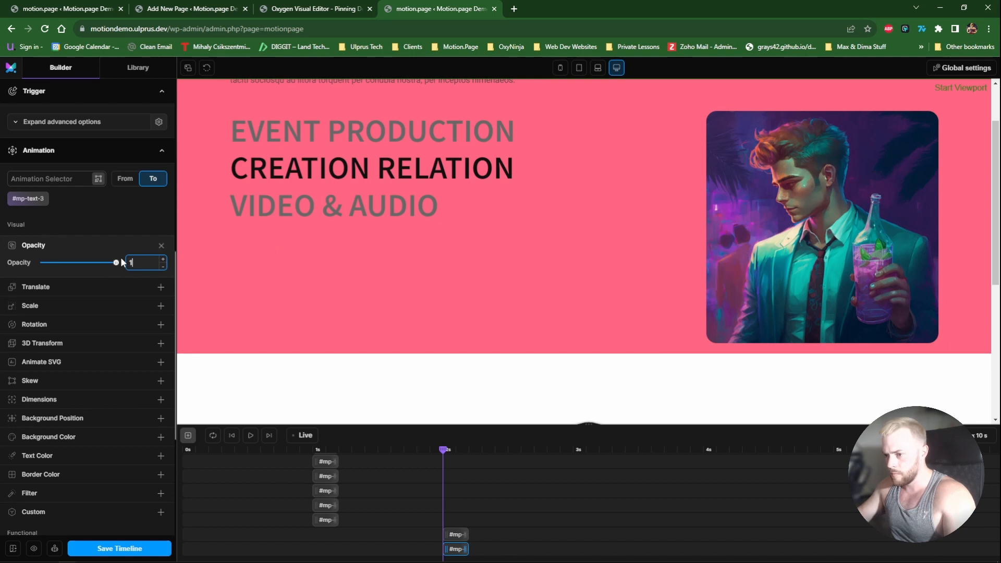
Turn on Live preview and add a third animation node at 2 s, shortened to match the two text nodes
{"action": "left_click", "coordinate": [301, 436]}
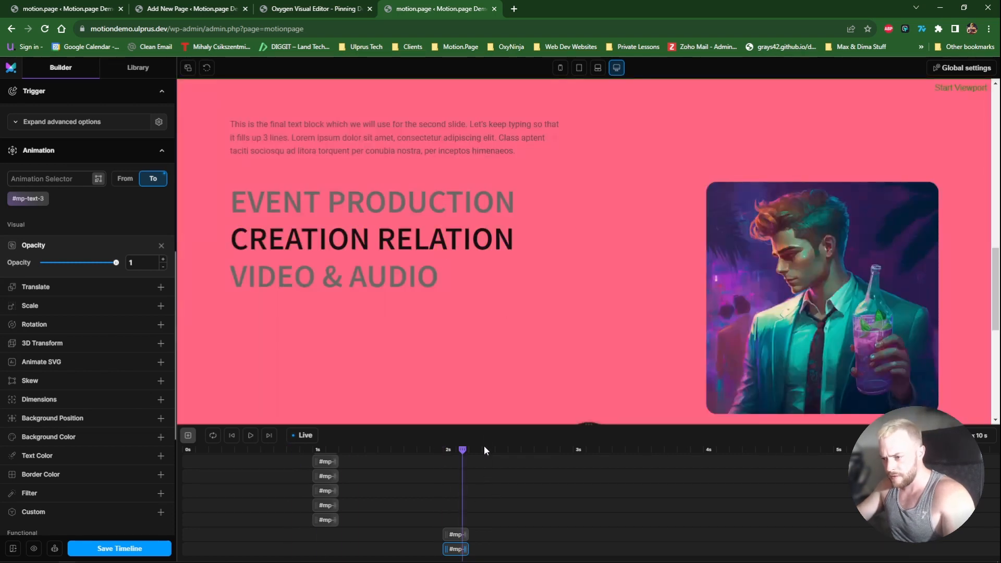
{"action": "left_click_drag", "start_coordinate": [488, 422], "coordinate": [487, 341]}
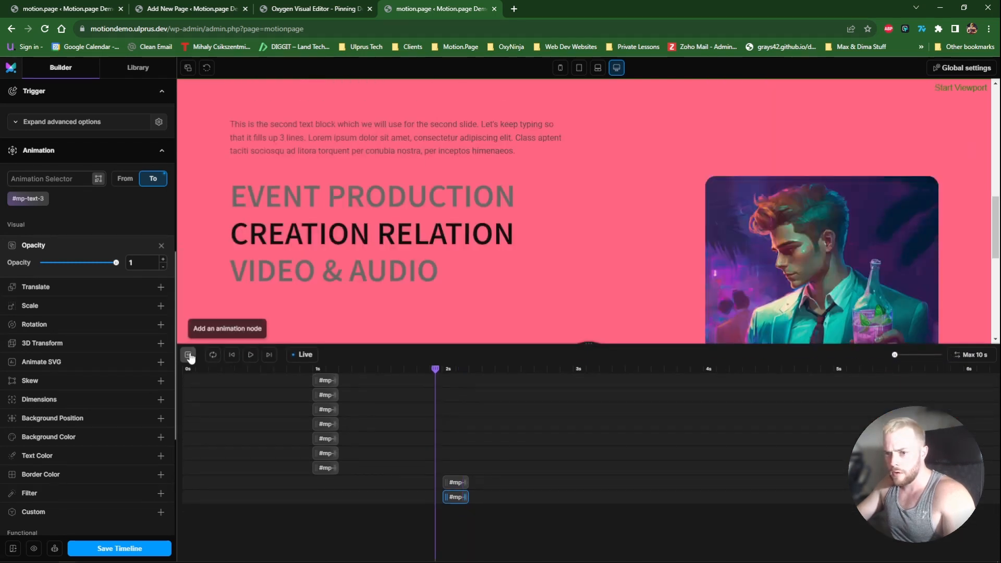
{"action": "left_click", "coordinate": [187, 355]}
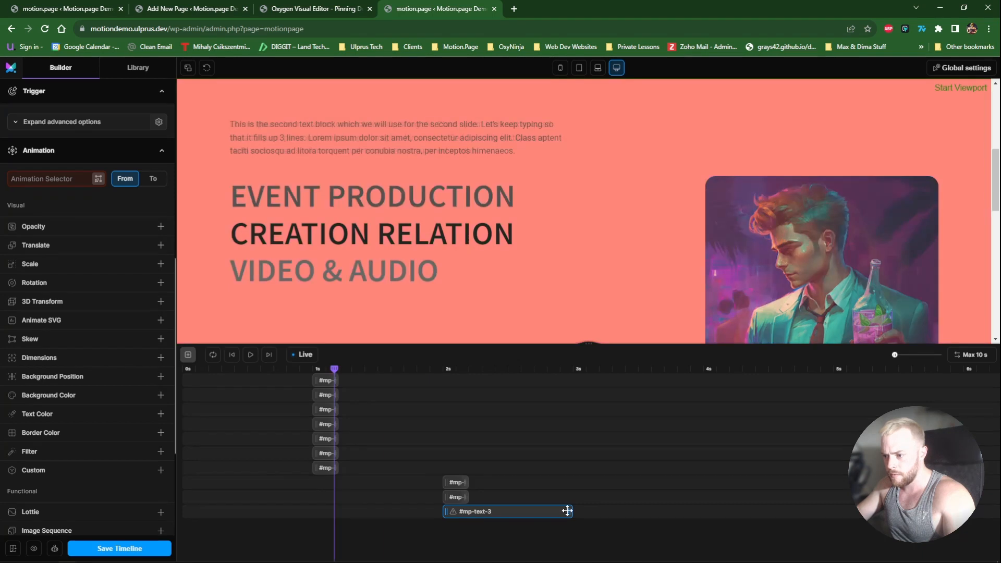
{"action": "left_click_drag", "start_coordinate": [538, 510], "coordinate": [469, 514]}
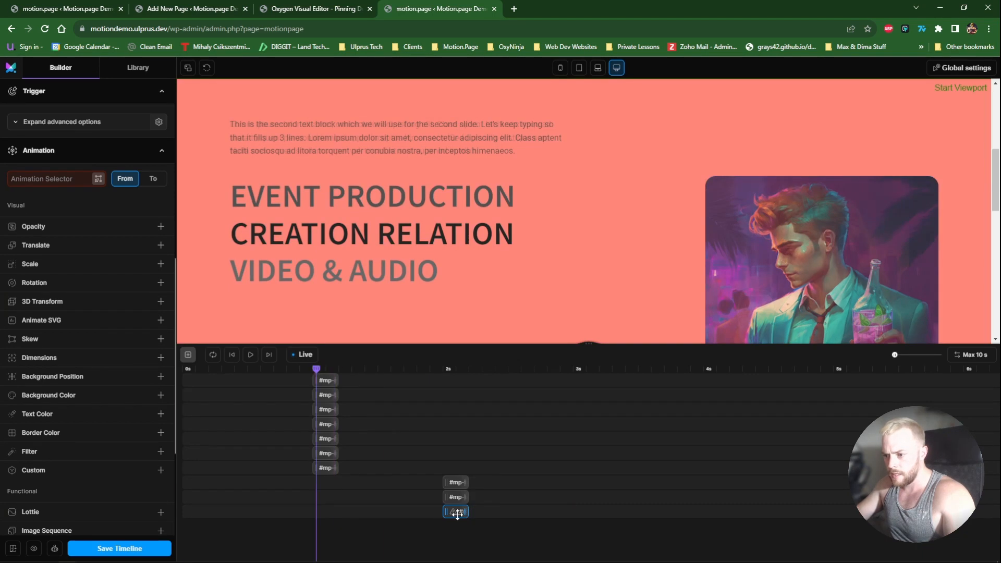
Target #mp-main-section with the new node, animate its To background color to #76e7ab, and preview the change by scrolling
{"action": "left_click", "coordinate": [71, 179]}
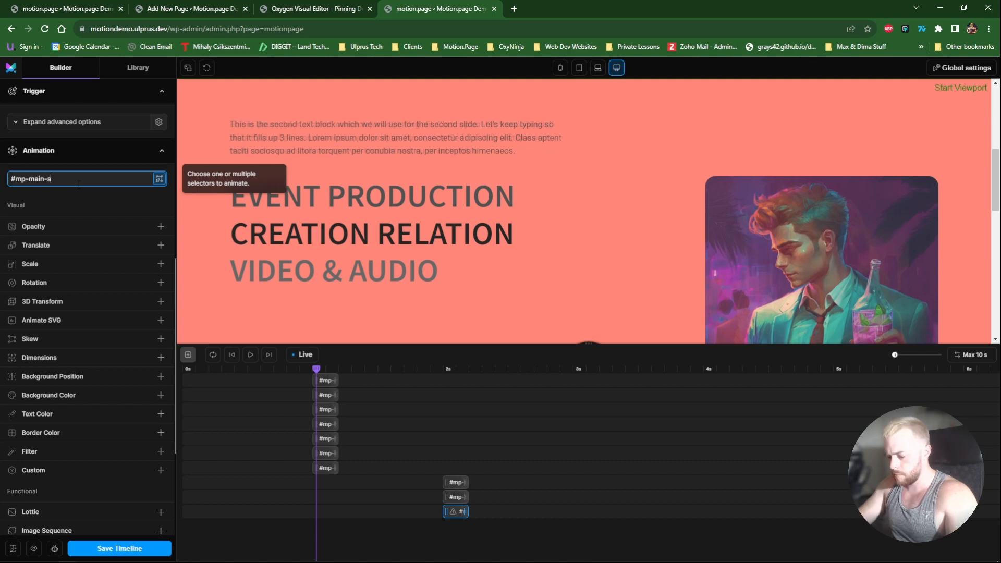
{"action": "type", "text": "#mp-main-section"}
{"action": "key", "text": "Return"}
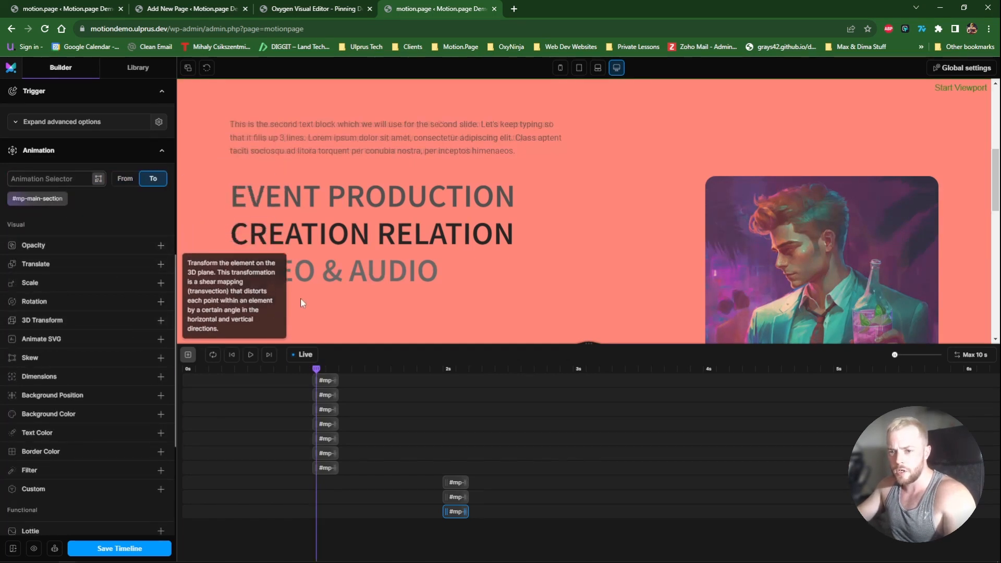
{"action": "left_click", "coordinate": [73, 414]}
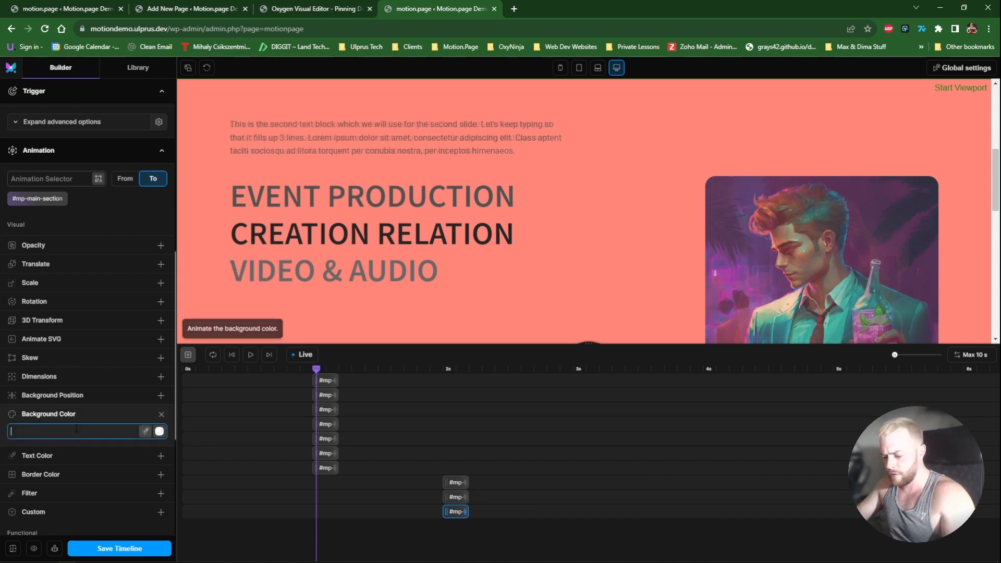
{"action": "type", "text": "#76e7ab"}
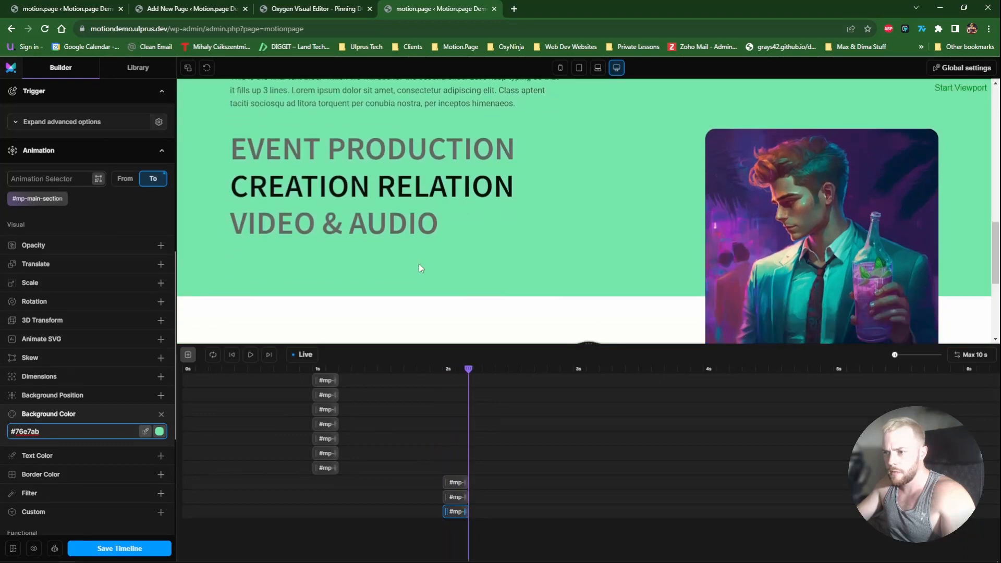
{"action": "scroll", "coordinate": [420, 268], "scroll_direction": "down", "scroll_amount": 2}
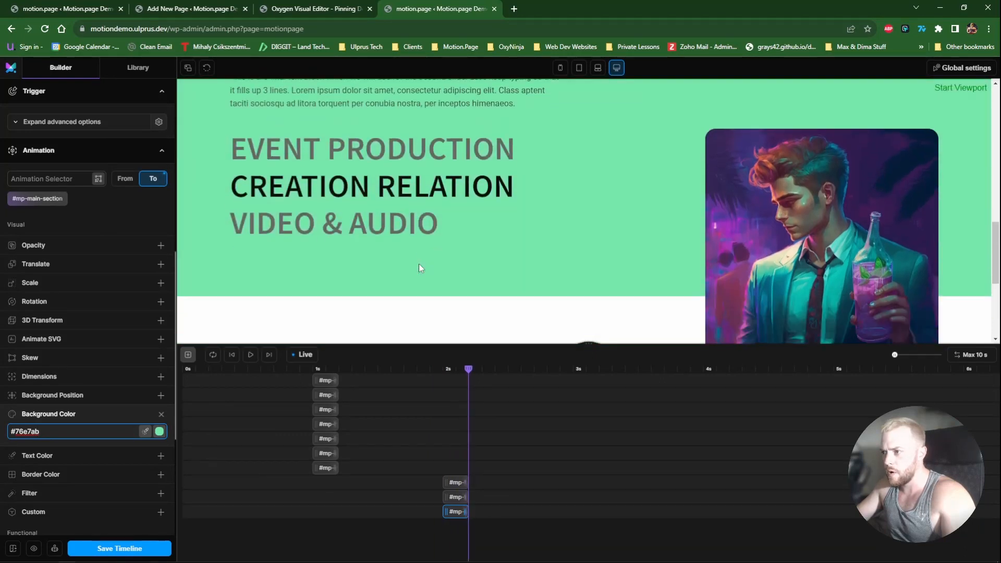
{"action": "scroll", "coordinate": [420, 268], "scroll_direction": "up", "scroll_amount": 2}
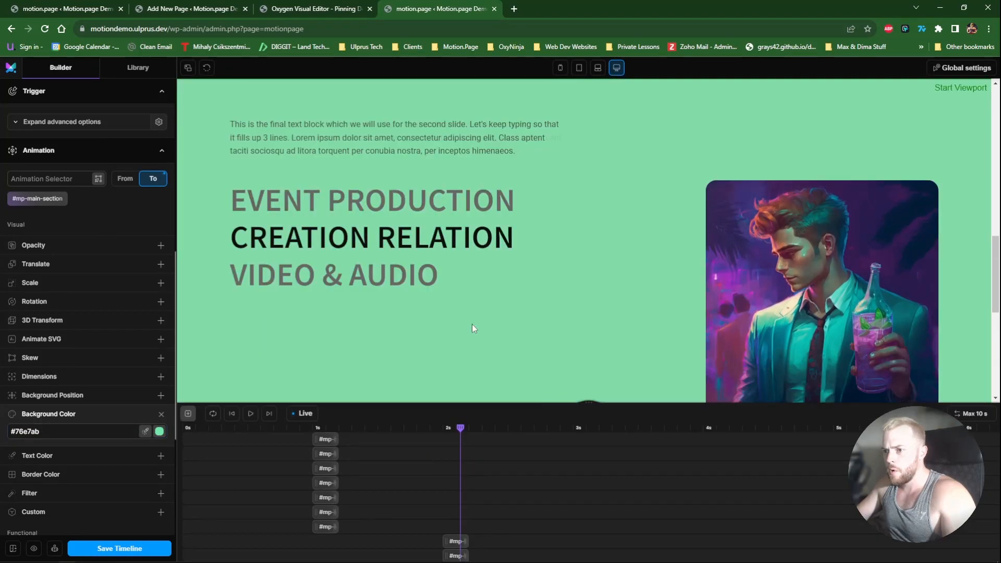
{"action": "scroll", "coordinate": [471, 324], "scroll_direction": "down", "scroll_amount": 1}
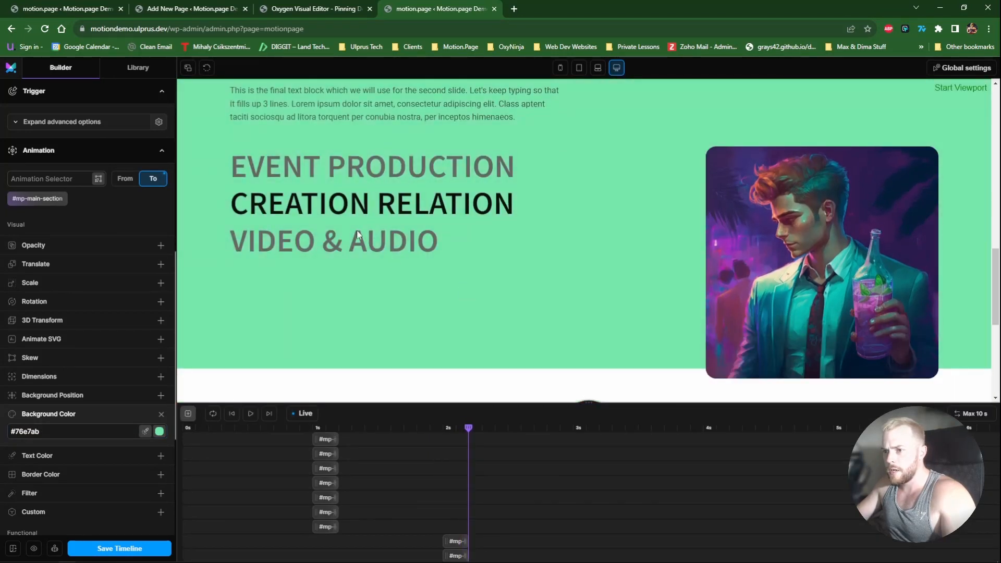
Add an animation node at about 2 s that targets #mp-heading-2 with To properties
{"action": "left_click_drag", "start_coordinate": [463, 432], "coordinate": [440, 431]}
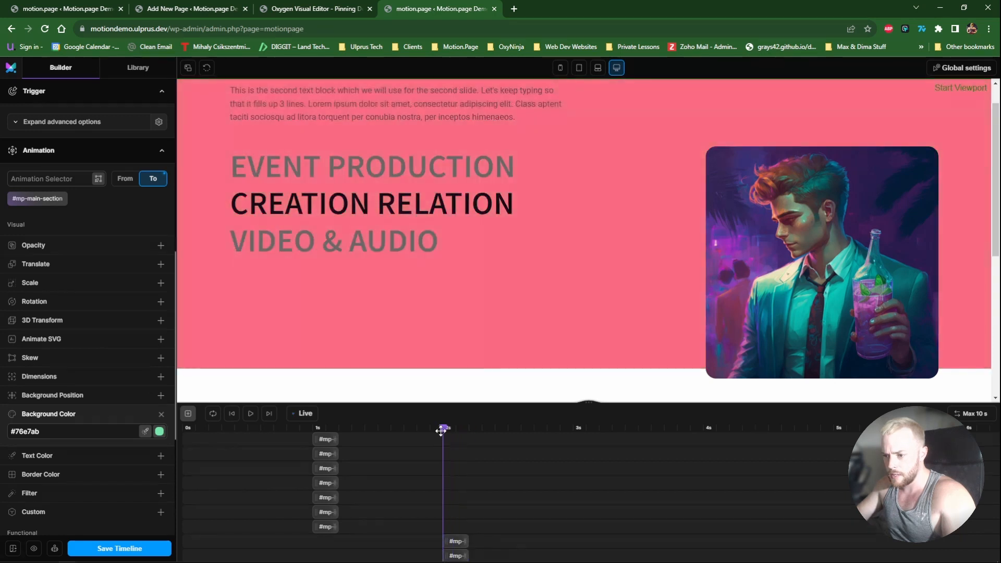
{"action": "left_click", "coordinate": [187, 413]}
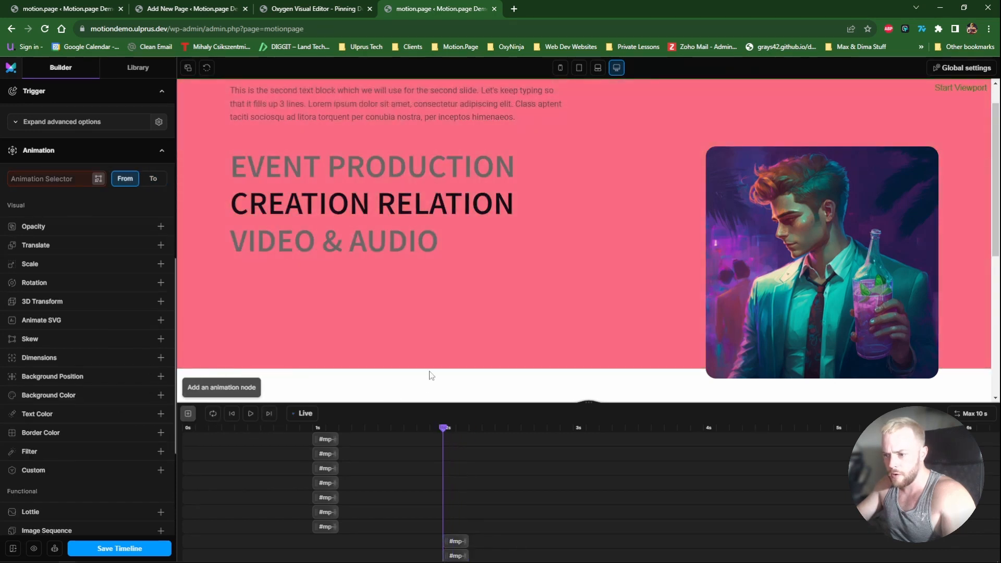
{"action": "scroll", "coordinate": [430, 375], "scroll_direction": "down", "scroll_amount": 4}
{"action": "scroll", "coordinate": [408, 370], "scroll_direction": "up", "scroll_amount": 4}
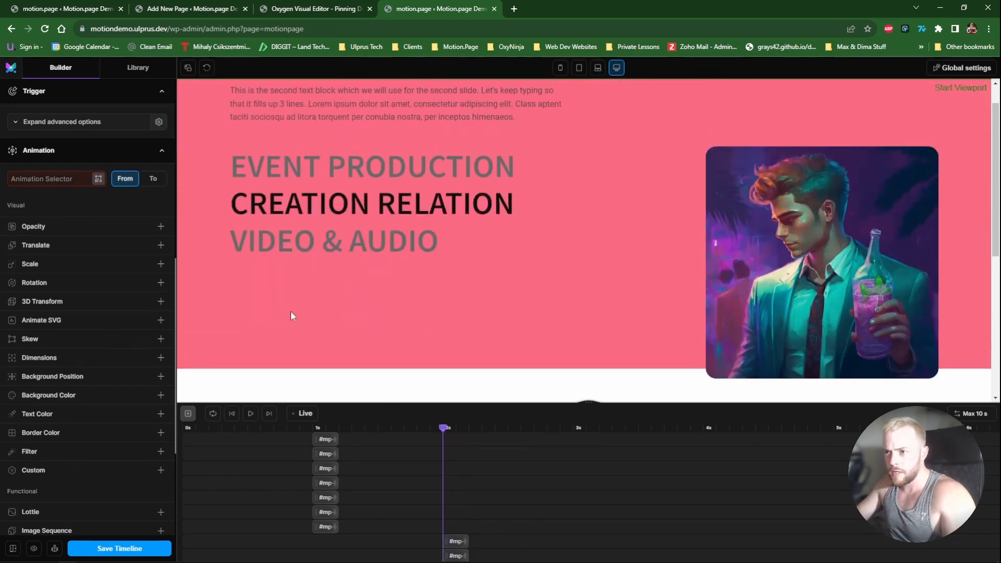
{"action": "left_click", "coordinate": [98, 179]}
{"action": "left_click", "coordinate": [283, 203]}
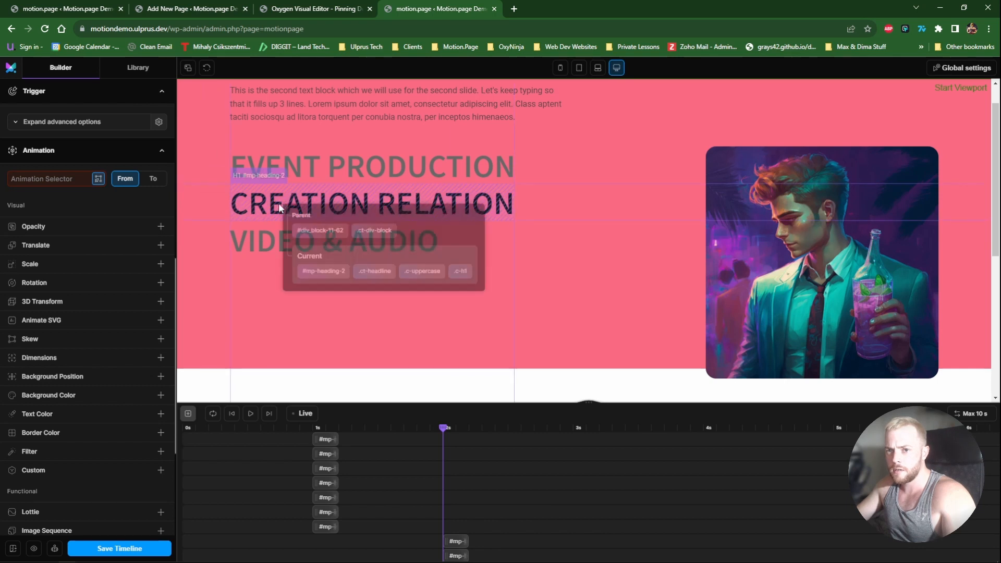
{"action": "left_click", "coordinate": [317, 271]}
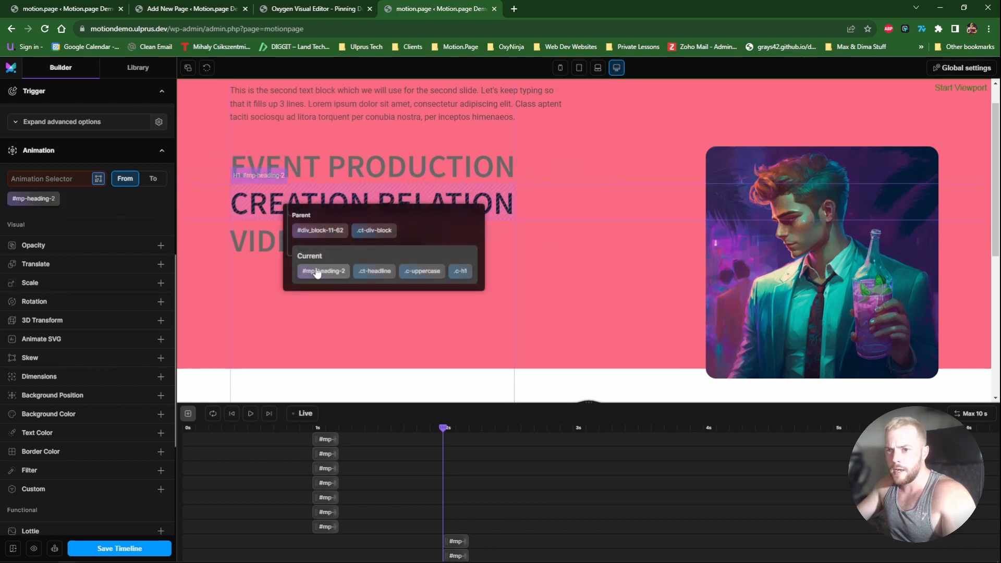
{"action": "left_click", "coordinate": [155, 185]}
{"action": "left_click", "coordinate": [123, 246]}
{"action": "left_click", "coordinate": [138, 262]}
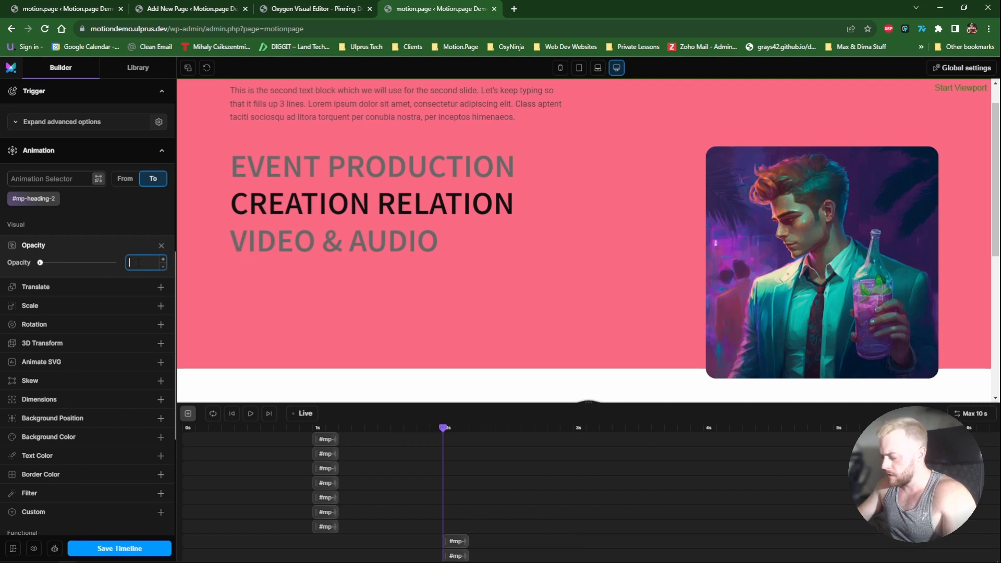
{"action": "left_click", "coordinate": [161, 246]}
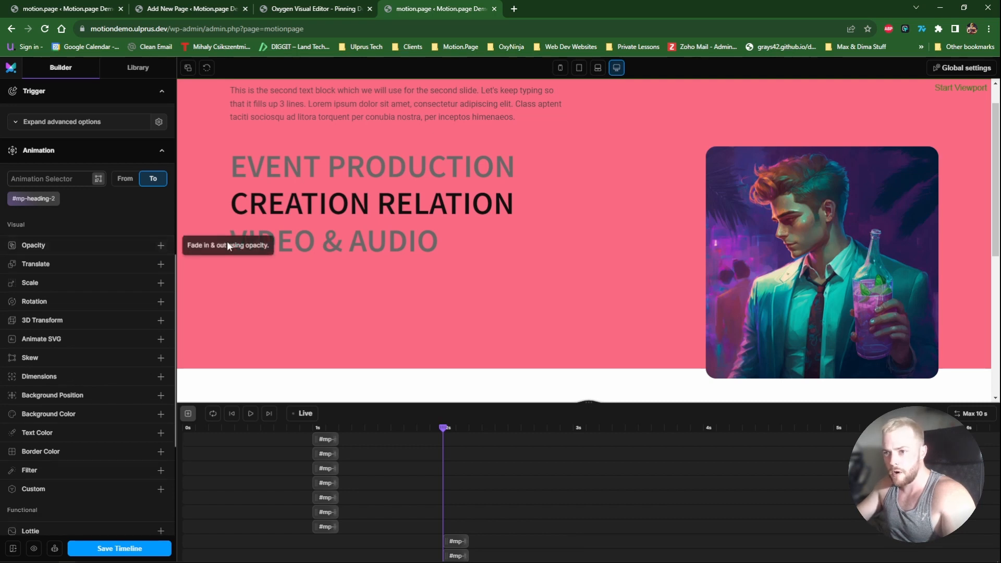
Animate the #mp-heading-2 text color to #686868, sampled from the grey VIDEO & AUDIO heading
{"action": "left_click", "coordinate": [79, 439]}
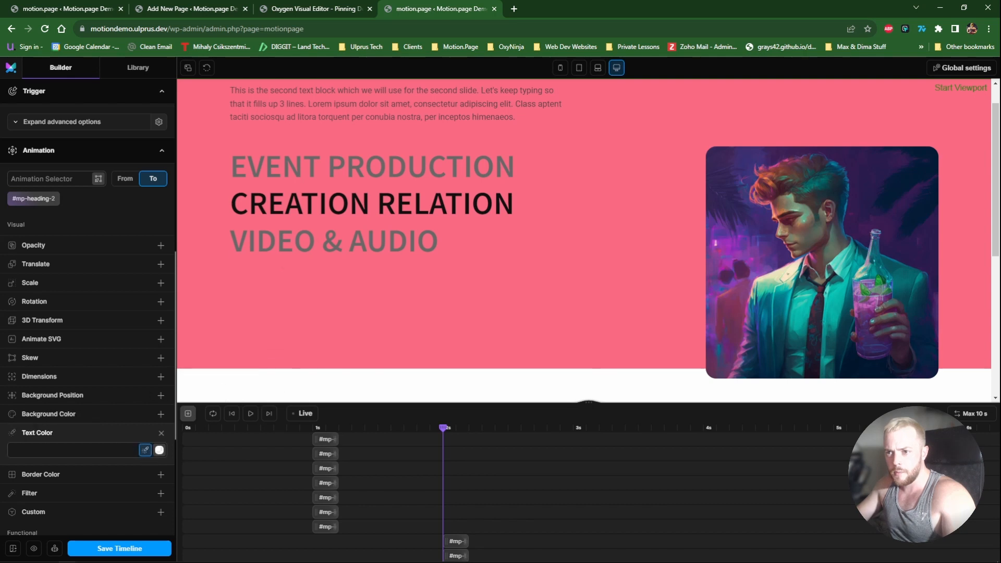
{"action": "left_click", "coordinate": [292, 239]}
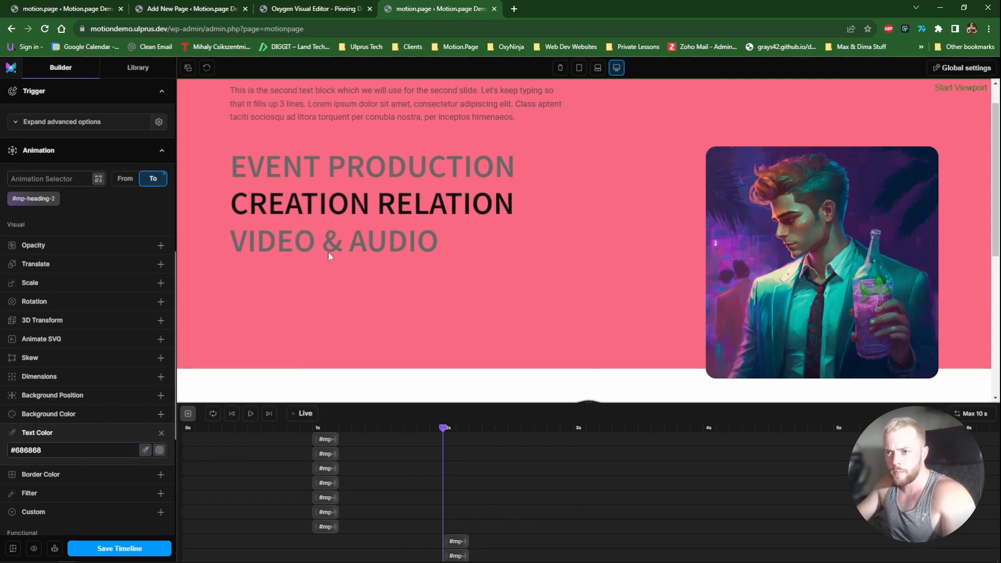
Add a node targeting #mp-heading-3 and animate its To text color to #101010, sampled from the CREATION RELATION heading
{"action": "left_click", "coordinate": [189, 414]}
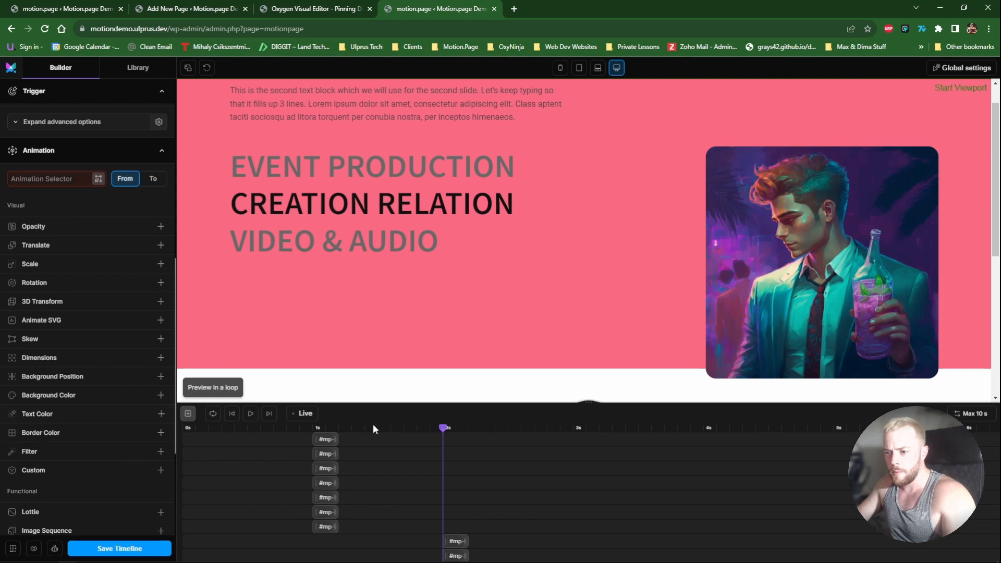
{"action": "left_click", "coordinate": [96, 180]}
{"action": "left_click", "coordinate": [279, 243]}
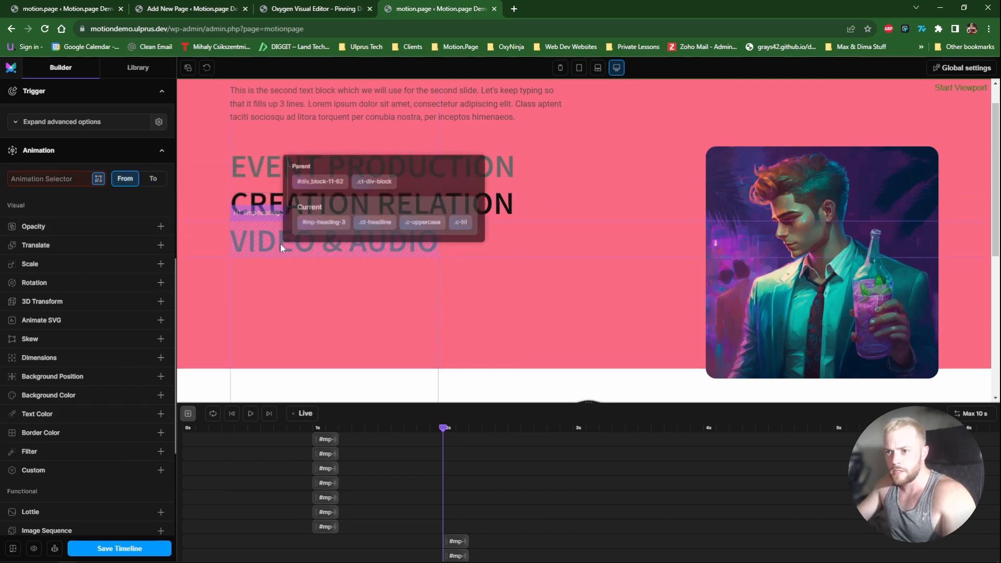
{"action": "left_click", "coordinate": [317, 223]}
{"action": "left_click", "coordinate": [152, 179]}
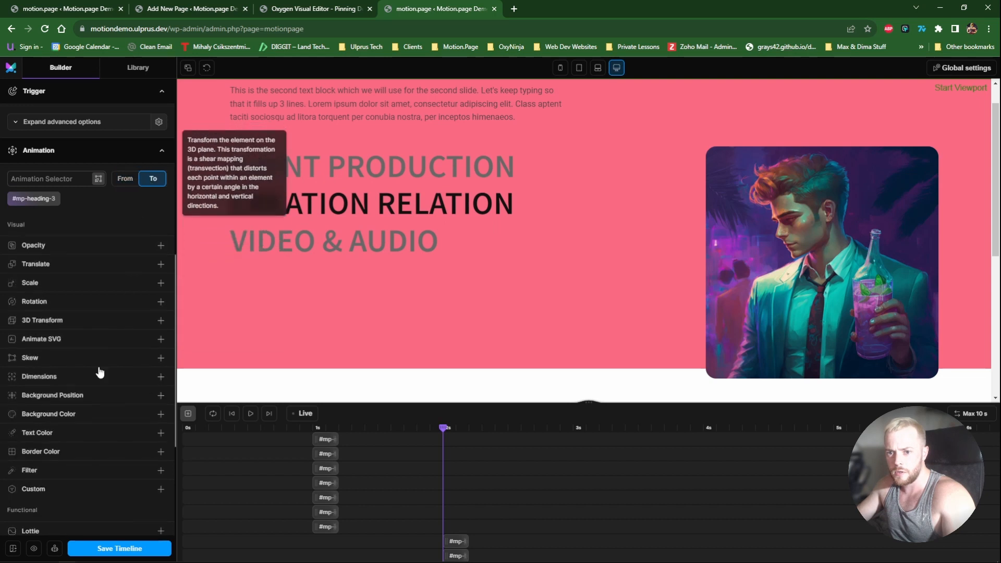
{"action": "left_click", "coordinate": [78, 433]}
{"action": "left_click", "coordinate": [144, 450]}
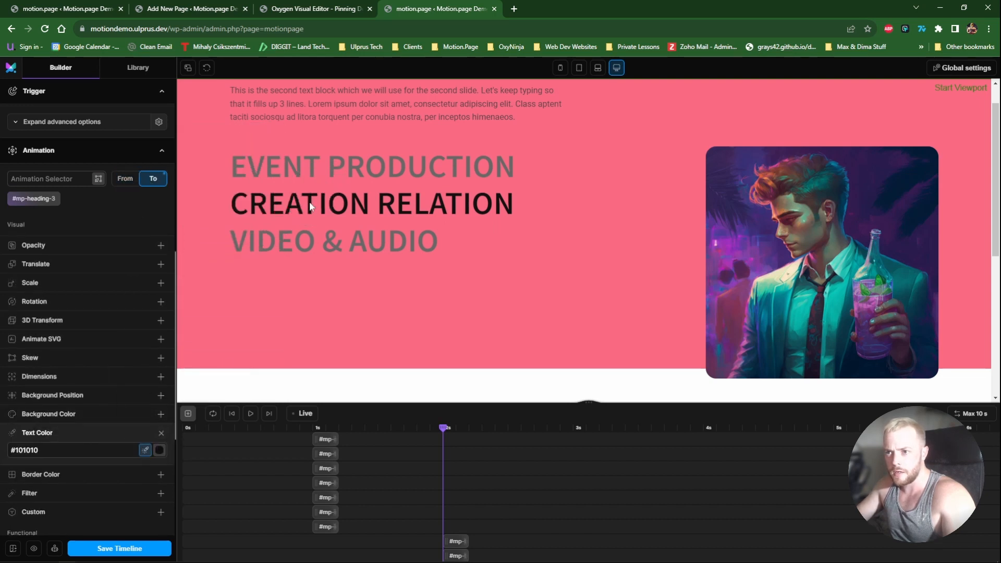
Preview the heading colors live, and shorten the #mp-heading-2 and #mp-heading-3 nodes to match the other nodes at 2 s
{"action": "scroll", "coordinate": [358, 299], "scroll_direction": "up", "scroll_amount": 1}
{"action": "left_click", "coordinate": [302, 413]}
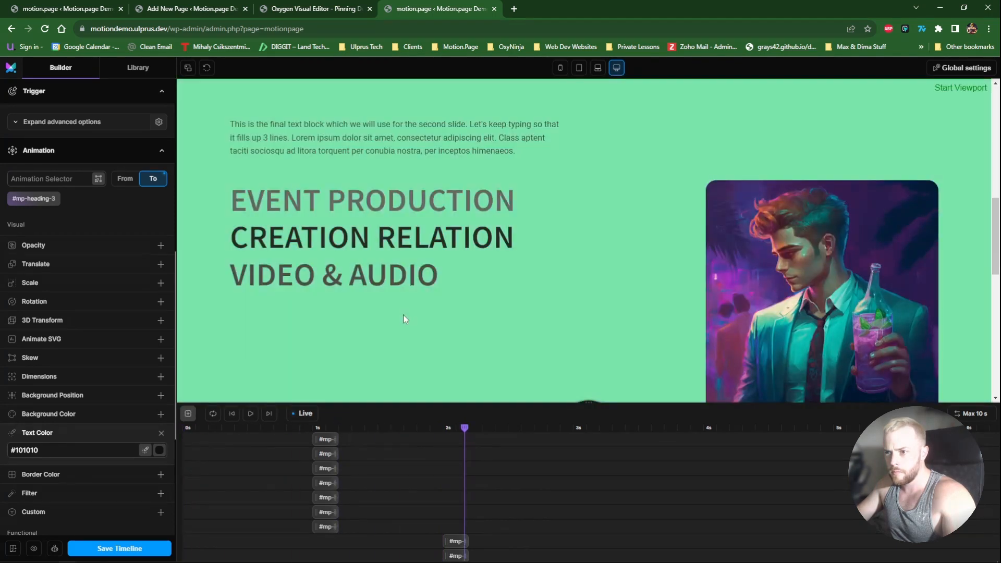
{"action": "scroll", "coordinate": [405, 319], "scroll_direction": "down", "scroll_amount": 1}
{"action": "scroll", "coordinate": [405, 319], "scroll_direction": "up", "scroll_amount": 1}
{"action": "scroll", "coordinate": [405, 319], "scroll_direction": "down", "scroll_amount": 1}
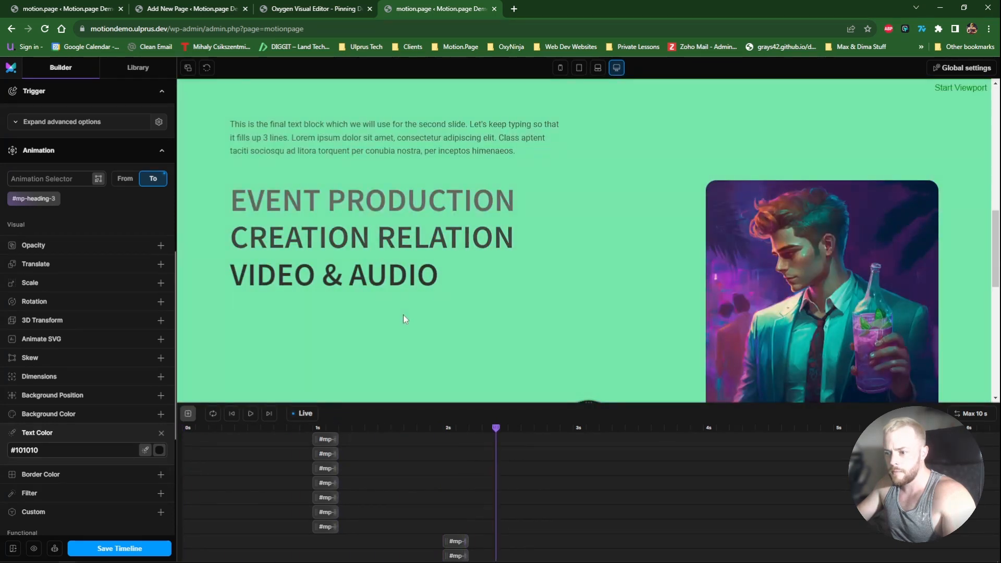
{"action": "left_click_drag", "start_coordinate": [454, 405], "coordinate": [453, 325]}
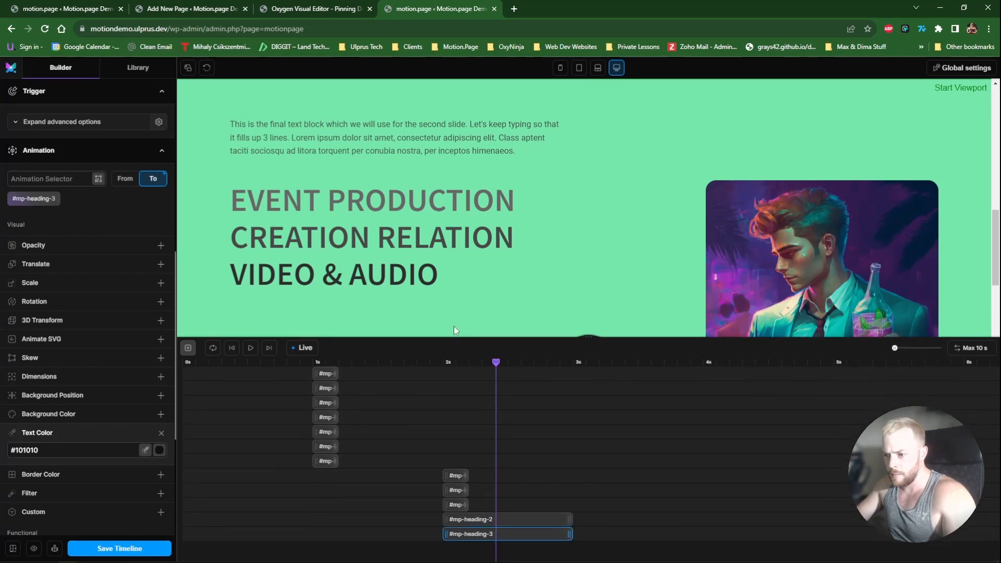
{"action": "left_click_drag", "start_coordinate": [569, 504], "coordinate": [465, 505]}
{"action": "left_click_drag", "start_coordinate": [569, 520], "coordinate": [467, 519]}
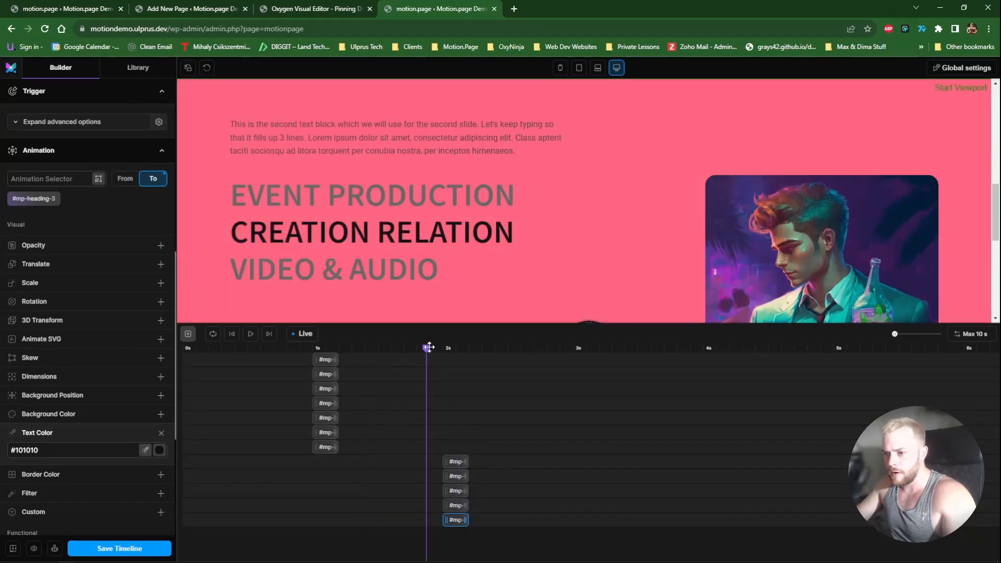
Add an animation node at about 2 s for #mp-image-2 with a To opacity of 0
{"action": "left_click_drag", "start_coordinate": [427, 347], "coordinate": [440, 349]}
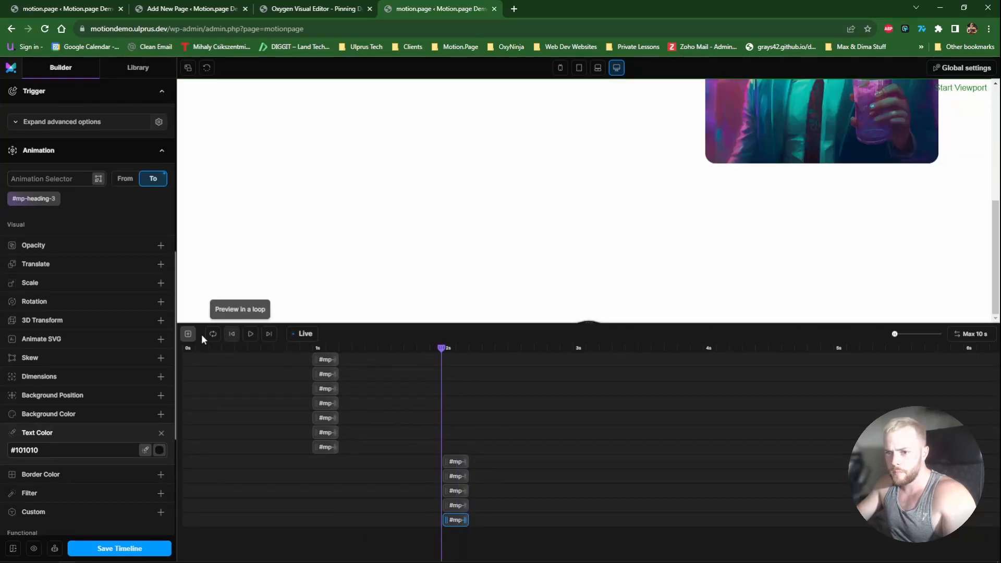
{"action": "left_click", "coordinate": [188, 334]}
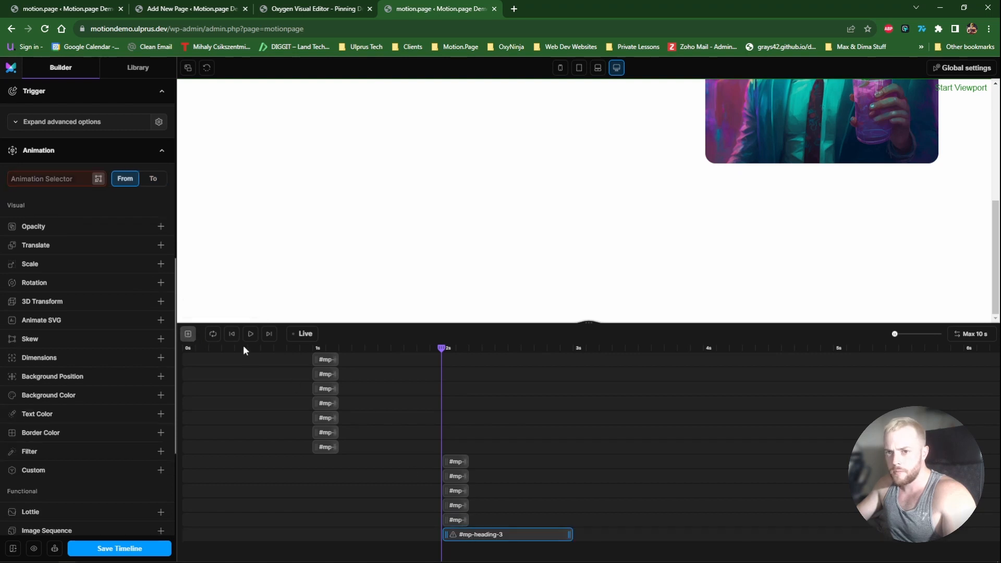
{"action": "left_click", "coordinate": [68, 182]}
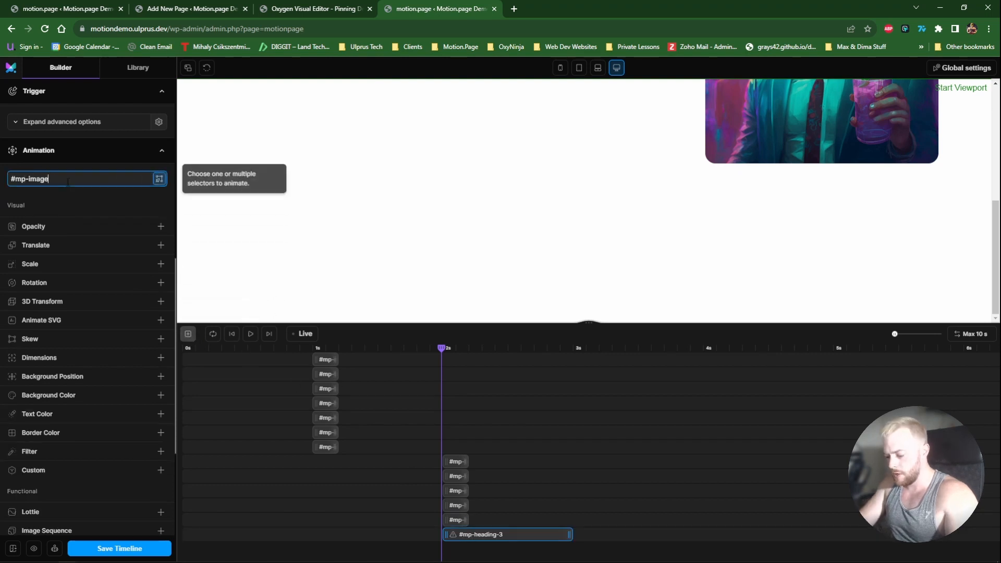
{"action": "key", "text": "Return"}
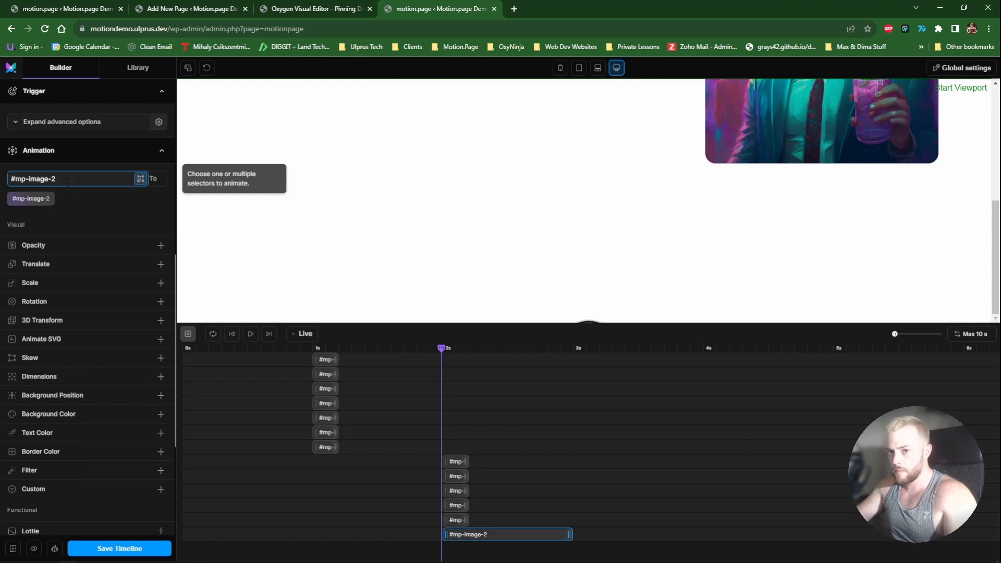
{"action": "left_click", "coordinate": [152, 178]}
{"action": "left_click", "coordinate": [79, 248]}
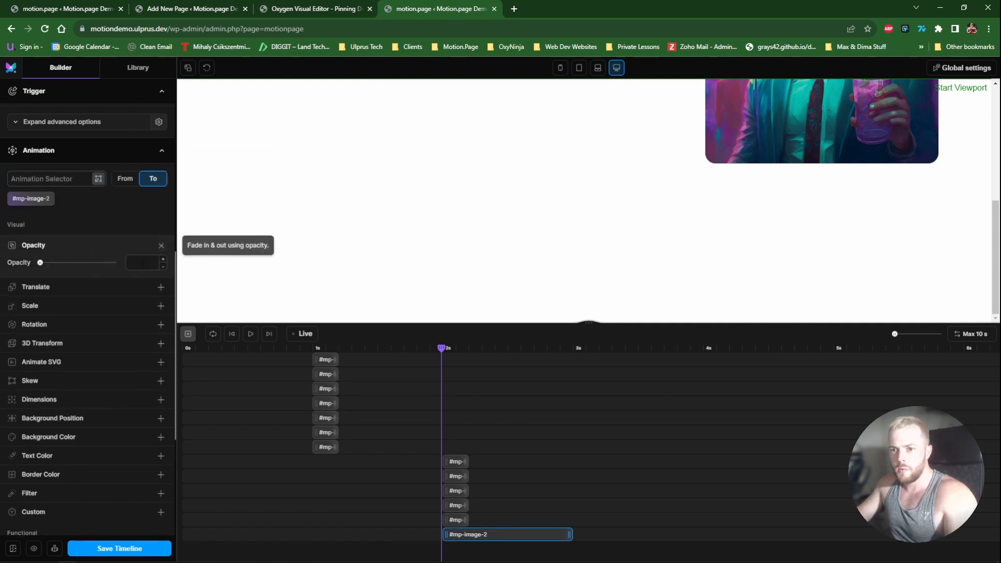
{"action": "left_click", "coordinate": [143, 261]}
{"action": "type", "text": "0"}
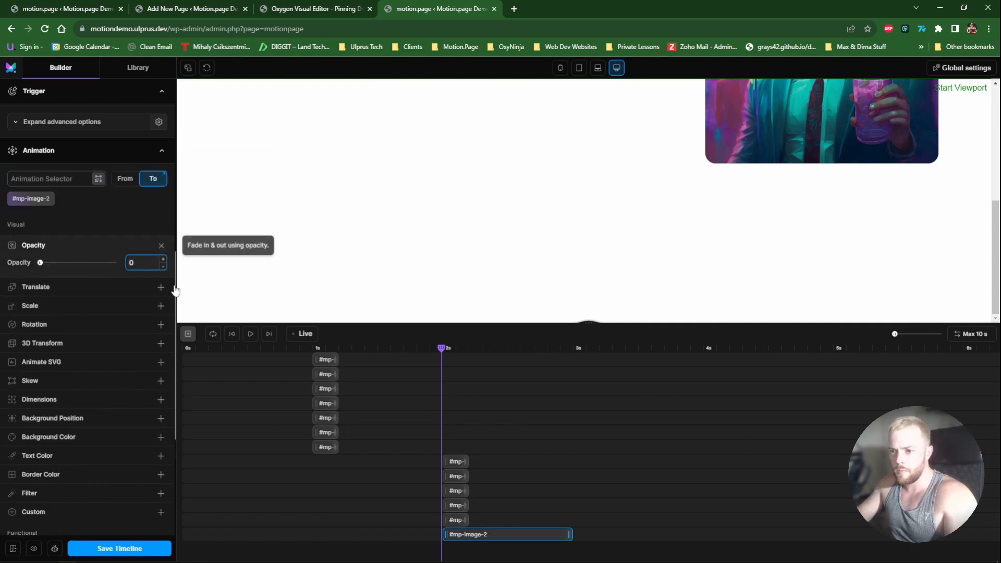
Add another node at the same time for #mp-image-3 with a To opacity of 1
{"action": "left_click", "coordinate": [188, 333]}
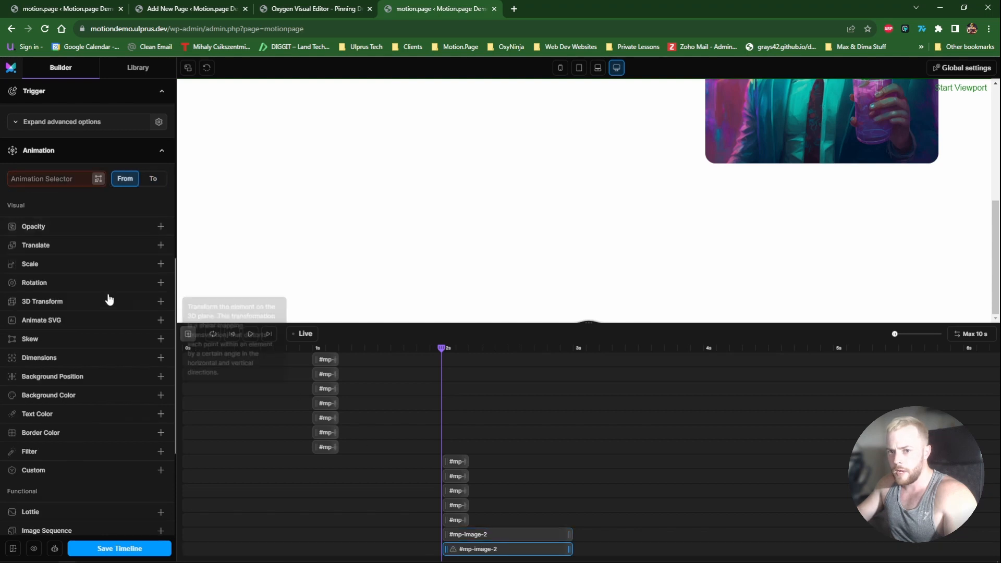
{"action": "left_click", "coordinate": [49, 177]}
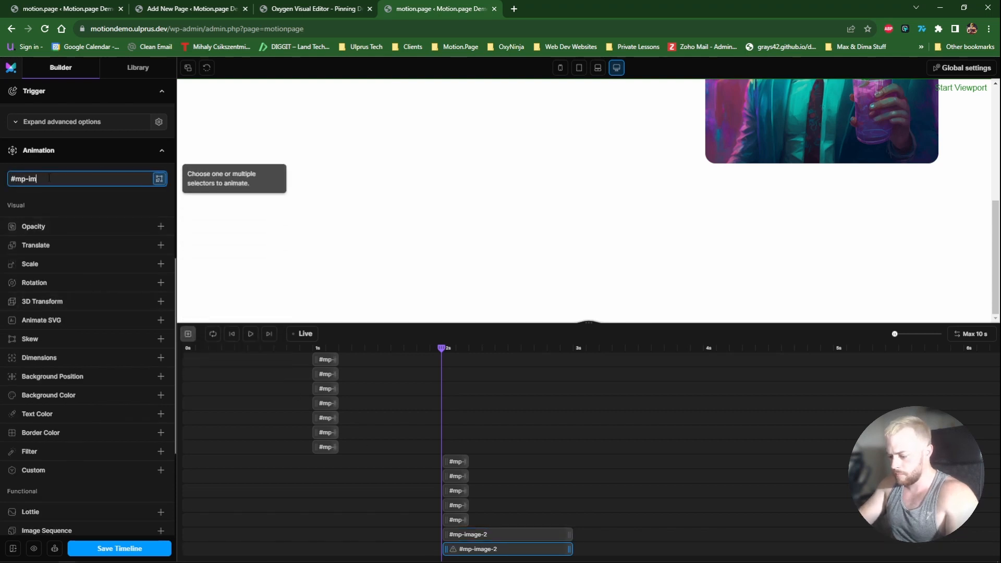
{"action": "type", "text": "#mp-image-3"}
{"action": "key", "text": "Return"}
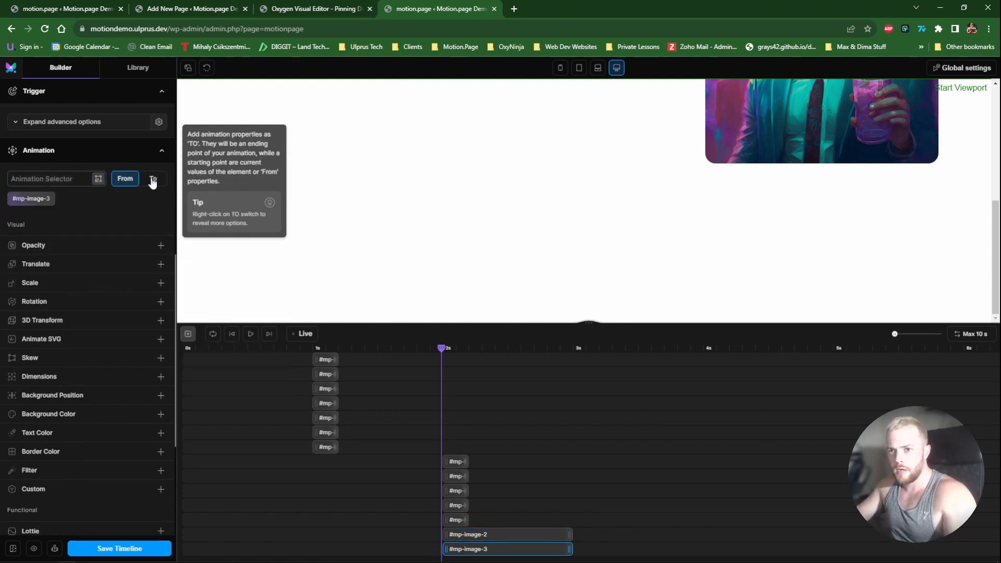
{"action": "left_click", "coordinate": [102, 249]}
{"action": "left_click", "coordinate": [132, 262]}
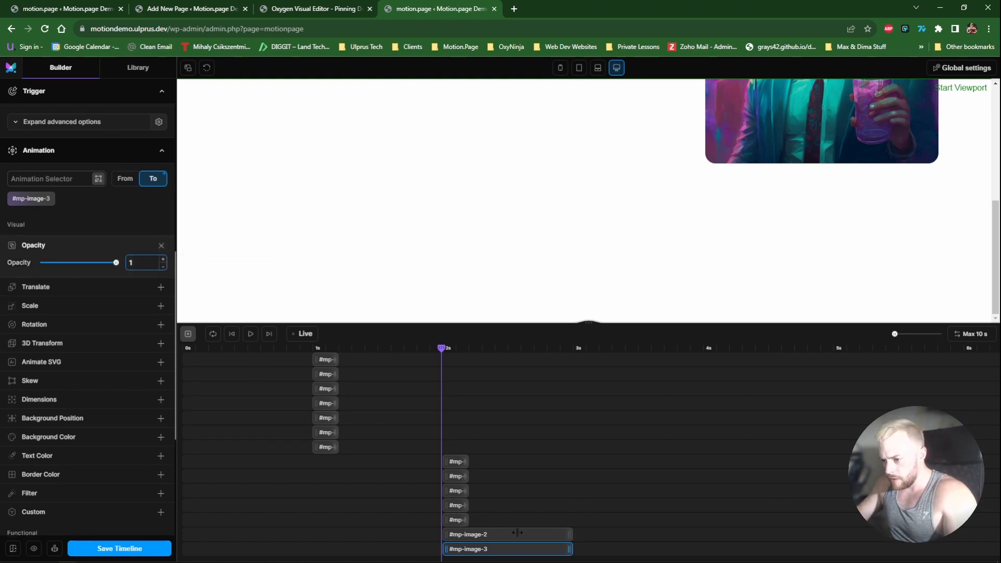
Shorten the #mp-image-2 and #mp-image-3 nodes to the same length as the other nodes at 2 s
{"action": "left_click_drag", "start_coordinate": [516, 532], "coordinate": [466, 534]}
{"action": "left_click_drag", "start_coordinate": [570, 549], "coordinate": [468, 548]}
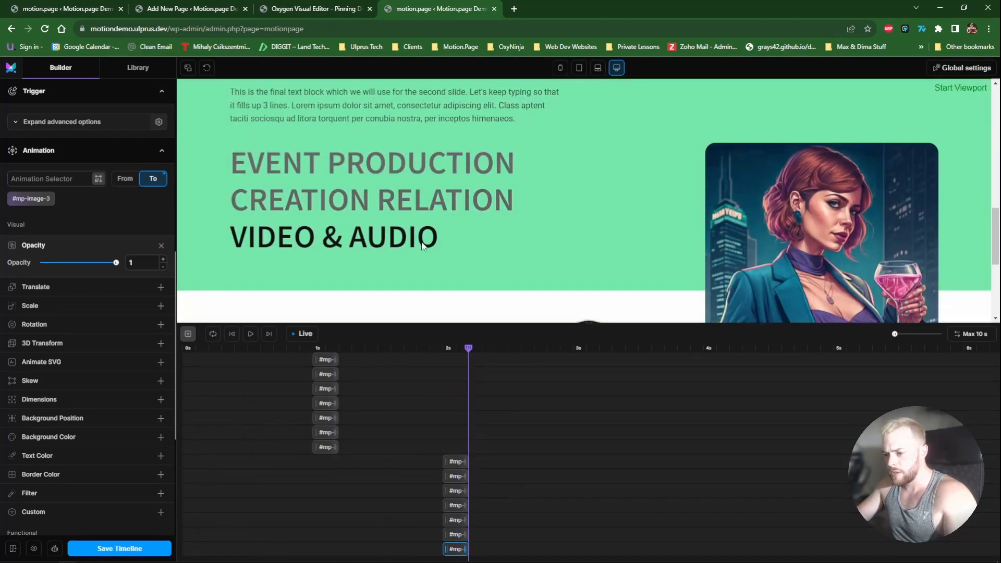
Add an animation node on a new row at about 3 s and shorten it to match the other nodes
{"action": "left_click_drag", "start_coordinate": [443, 323], "coordinate": [454, 300]}
{"action": "left_click", "coordinate": [188, 310]}
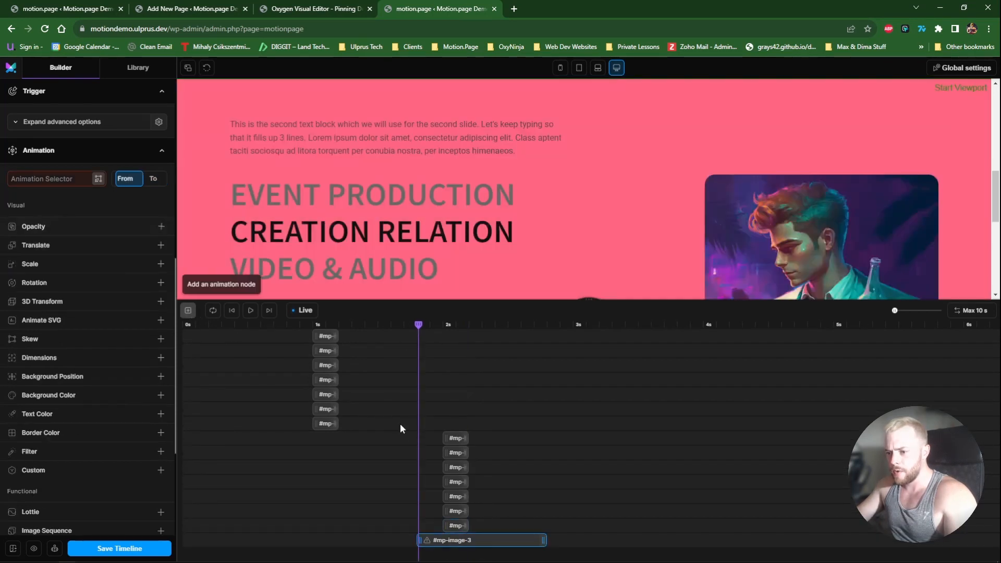
{"action": "left_click_drag", "start_coordinate": [456, 540], "coordinate": [627, 543]}
{"action": "left_click", "coordinate": [327, 326]}
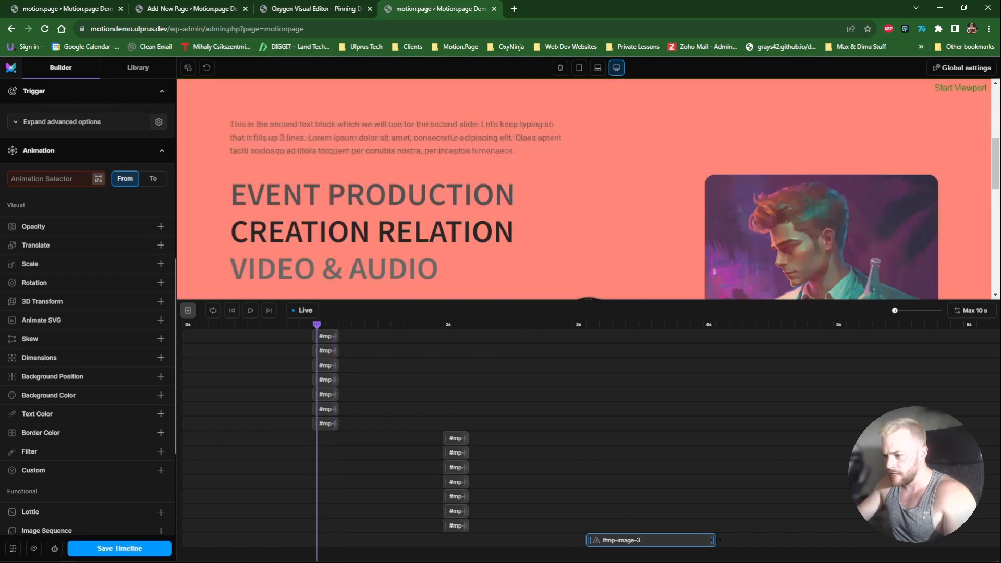
{"action": "left_click_drag", "start_coordinate": [647, 540], "coordinate": [598, 540]}
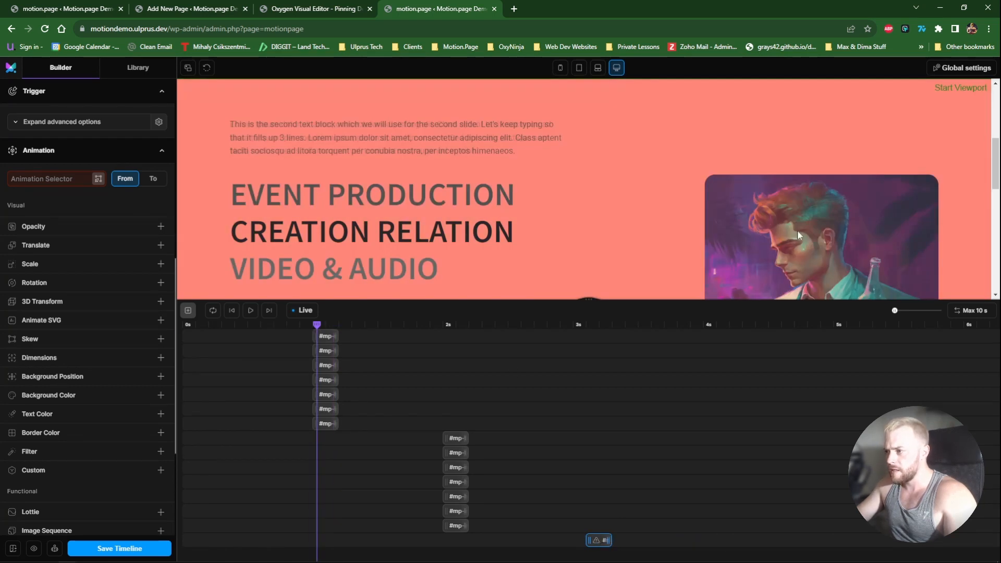
Assign the VIDEO & AUDIO heading, #mp-heading-3, as the selector of the new node
{"action": "scroll", "coordinate": [470, 247], "scroll_direction": "down", "scroll_amount": 10}
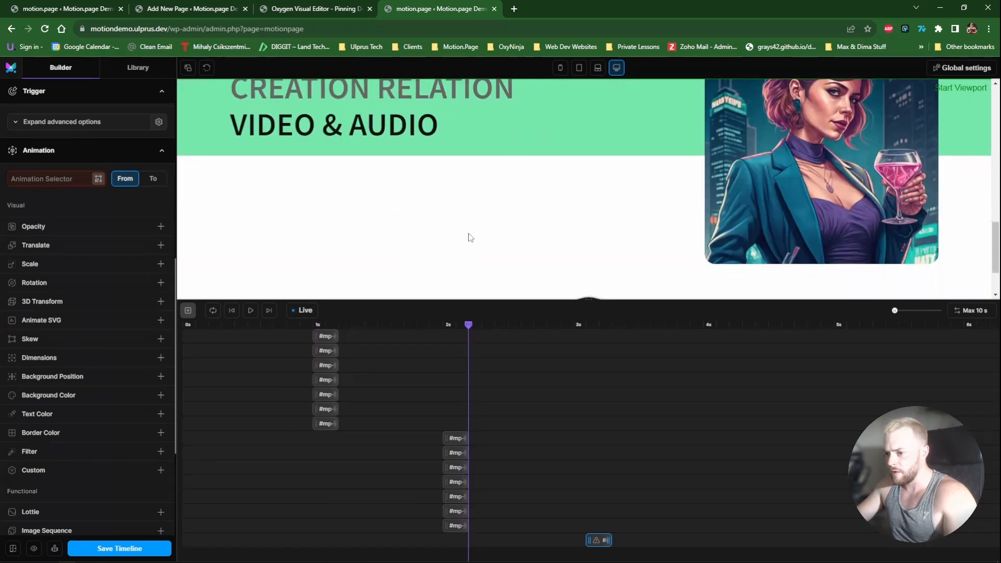
{"action": "scroll", "coordinate": [420, 214], "scroll_direction": "up", "scroll_amount": 12}
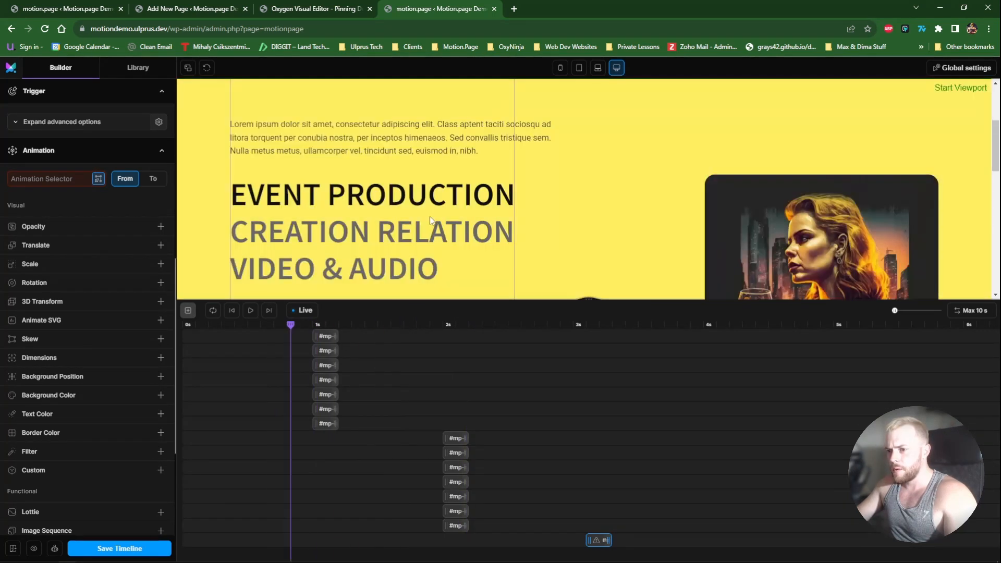
{"action": "scroll", "coordinate": [411, 216], "scroll_direction": "down", "scroll_amount": 5}
{"action": "scroll", "coordinate": [413, 213], "scroll_direction": "down", "scroll_amount": 8}
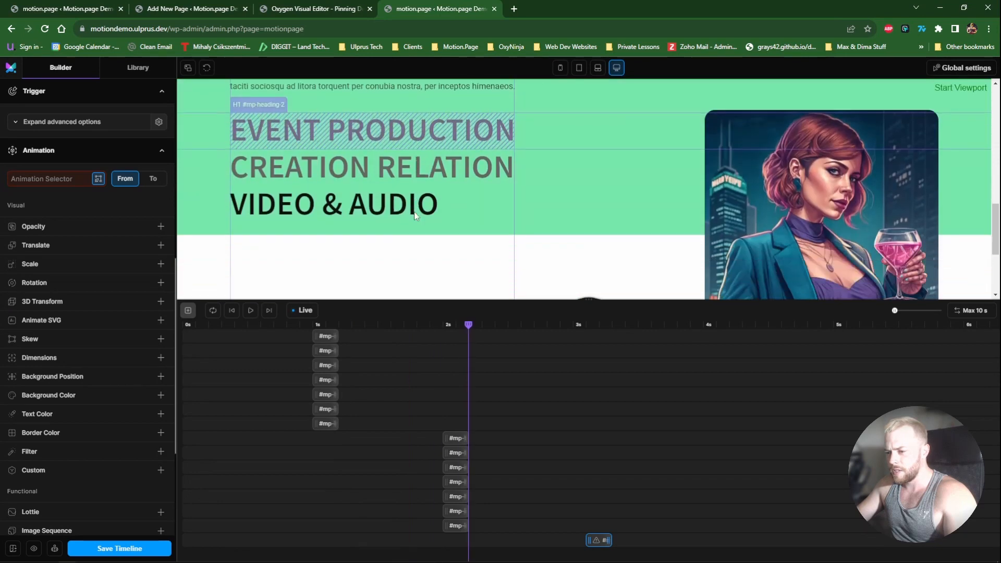
{"action": "scroll", "coordinate": [418, 214], "scroll_direction": "up", "scroll_amount": 2}
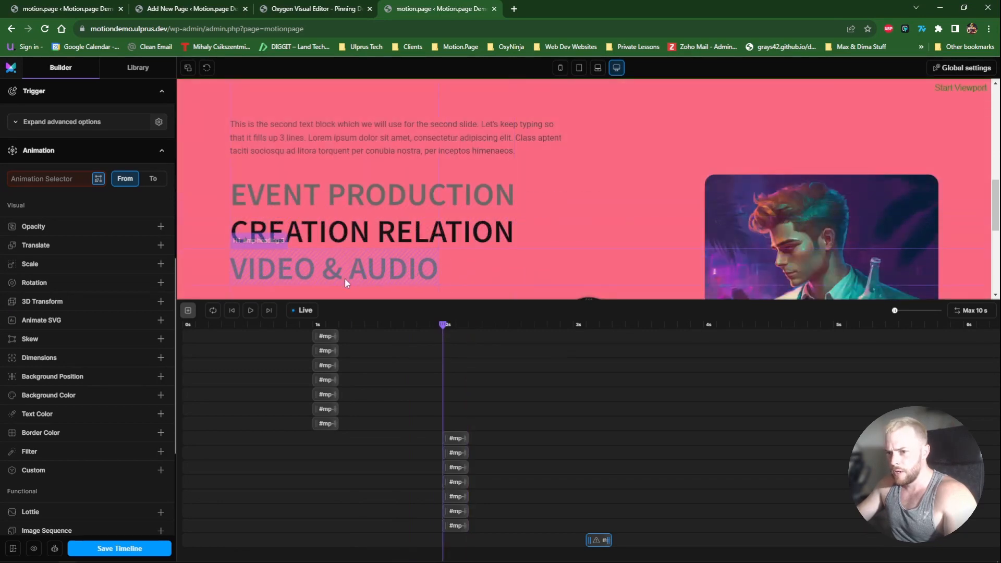
{"action": "left_click", "coordinate": [98, 179]}
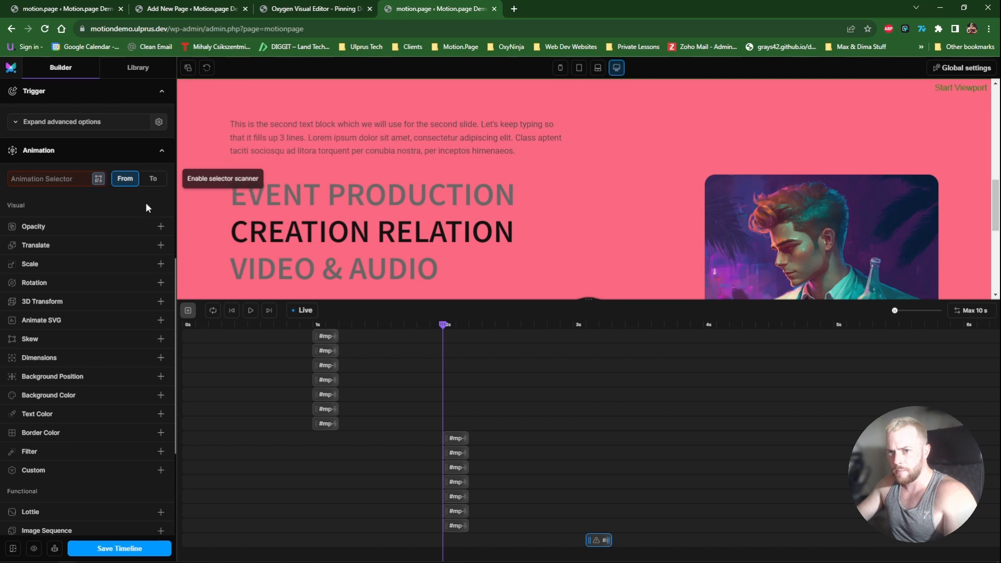
{"action": "left_click", "coordinate": [273, 267]}
{"action": "left_click", "coordinate": [314, 247]}
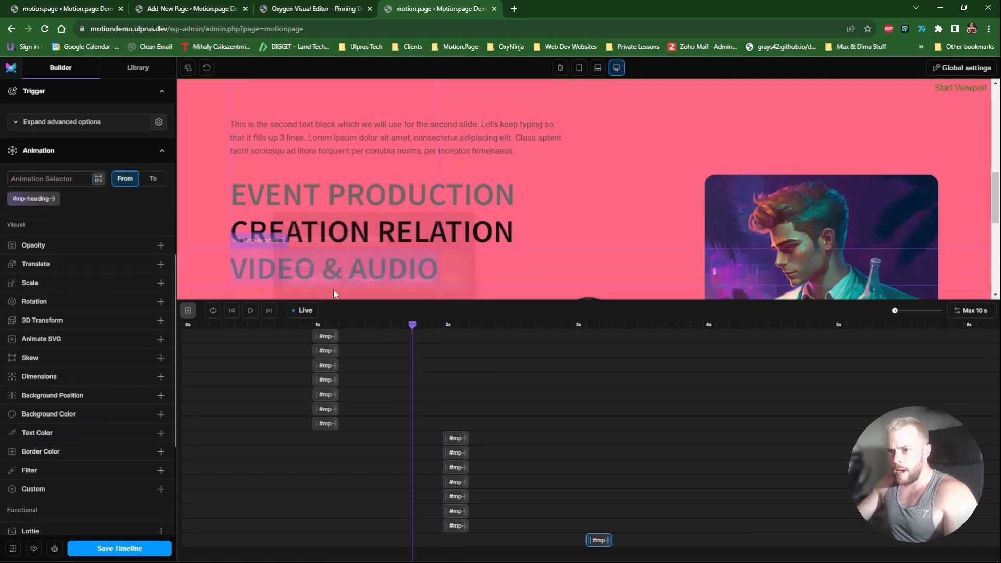
{"action": "scroll", "coordinate": [409, 271], "scroll_direction": "down", "scroll_amount": 2}
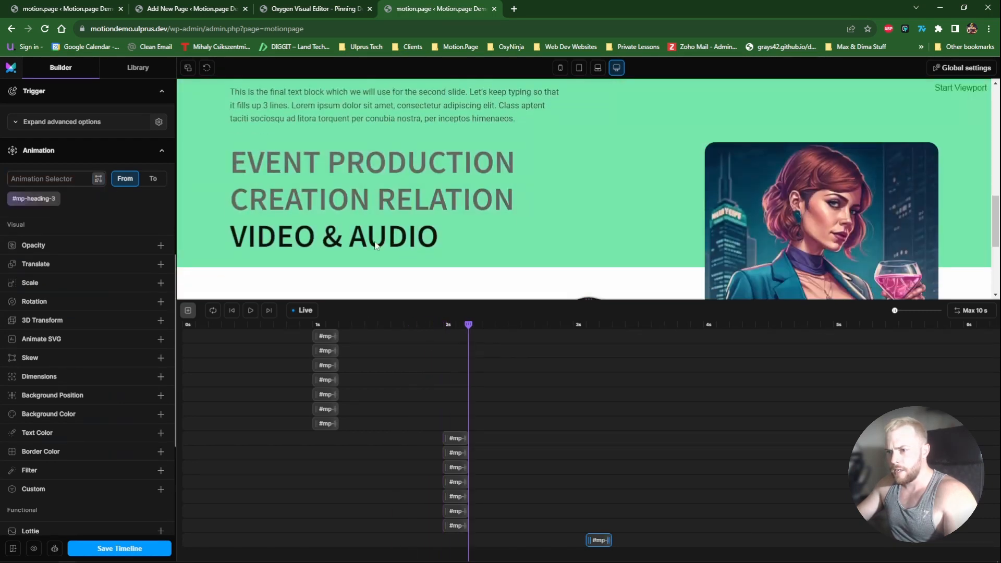
{"action": "scroll", "coordinate": [419, 279], "scroll_direction": "down", "scroll_amount": 1}
{"action": "scroll", "coordinate": [423, 286], "scroll_direction": "up", "scroll_amount": 1}
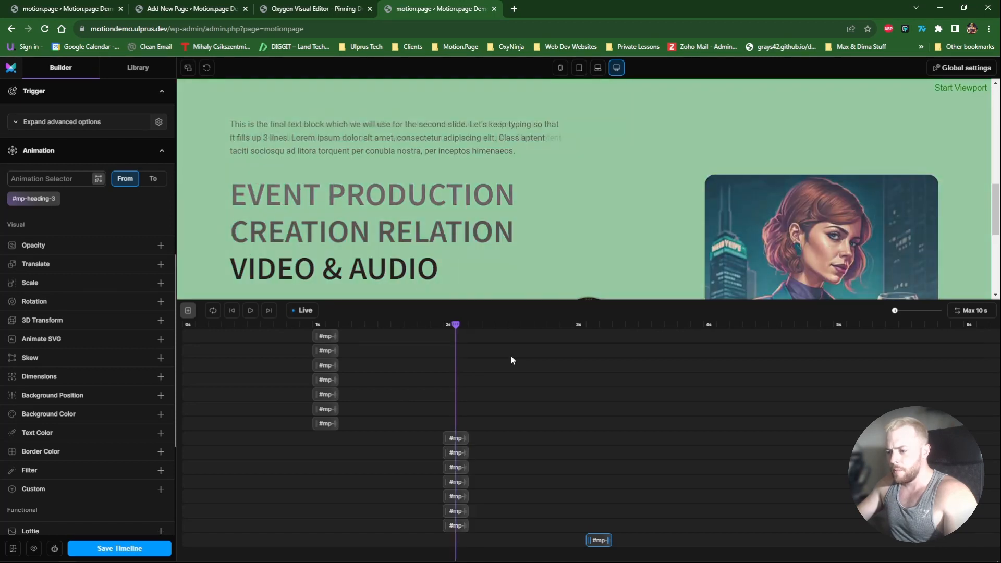
{"action": "left_click", "coordinate": [120, 434]}
{"action": "left_click", "coordinate": [145, 450]}
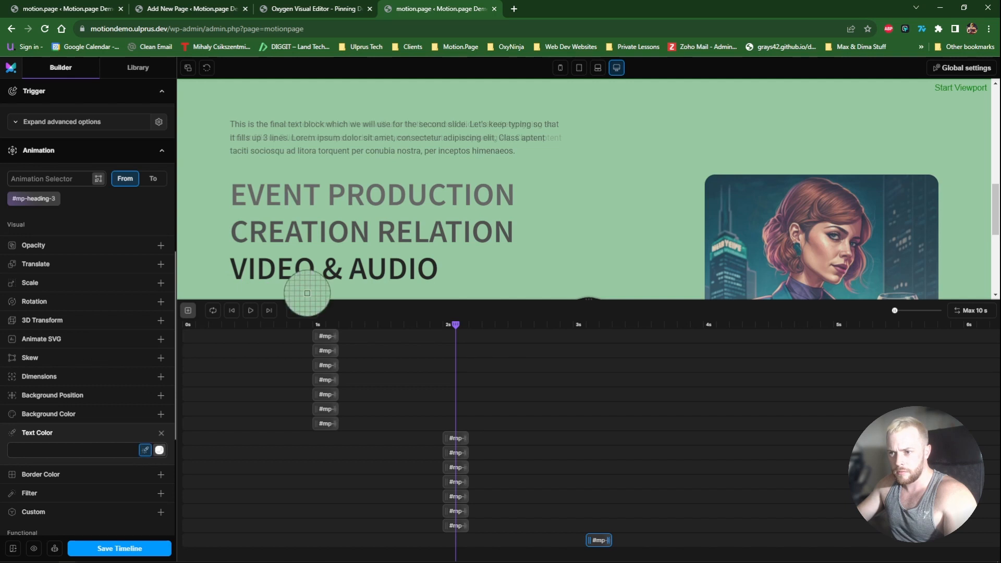
{"action": "left_click", "coordinate": [309, 270]}
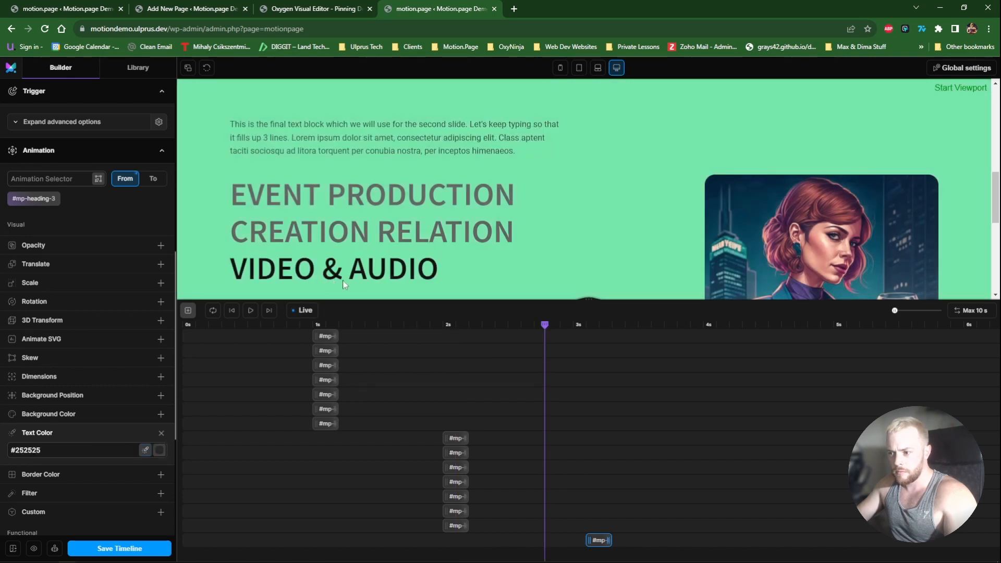
{"action": "left_click", "coordinate": [161, 433]}
Give the #mp-heading-3 node at about 3 s a To text color of #0f0f0f, sampled from the dark active heading
{"action": "left_click", "coordinate": [152, 179]}
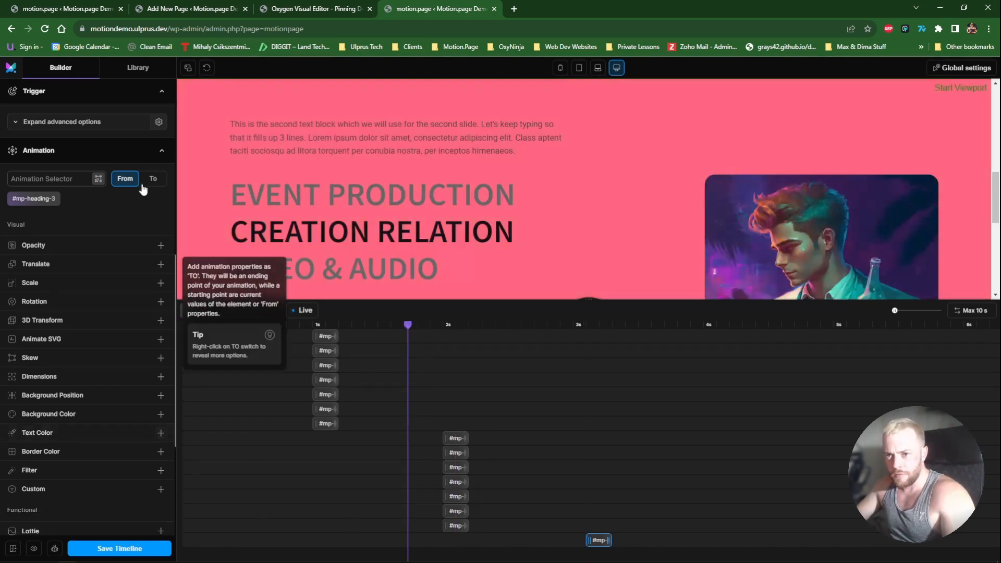
{"action": "left_click", "coordinate": [119, 433]}
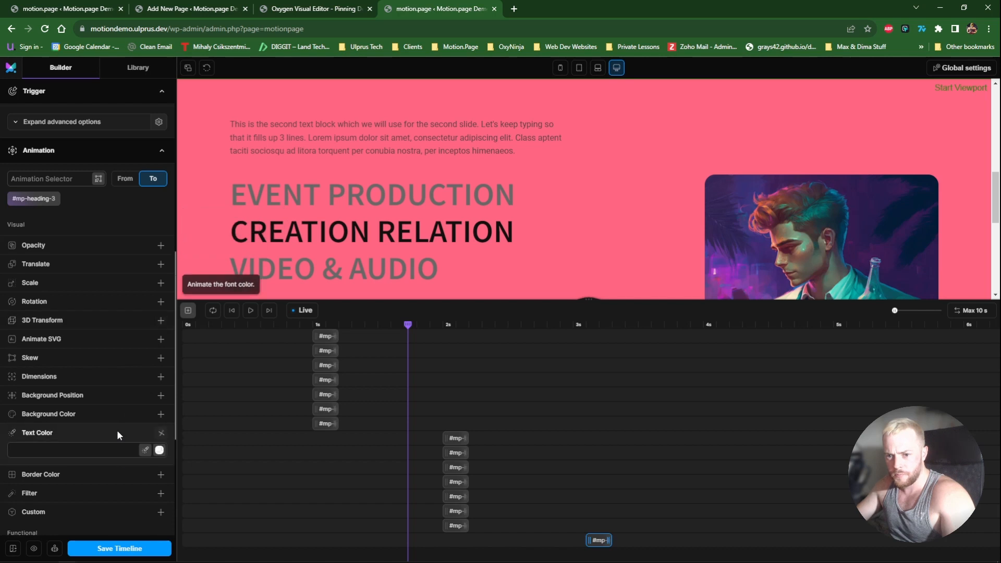
{"action": "left_click", "coordinate": [145, 450]}
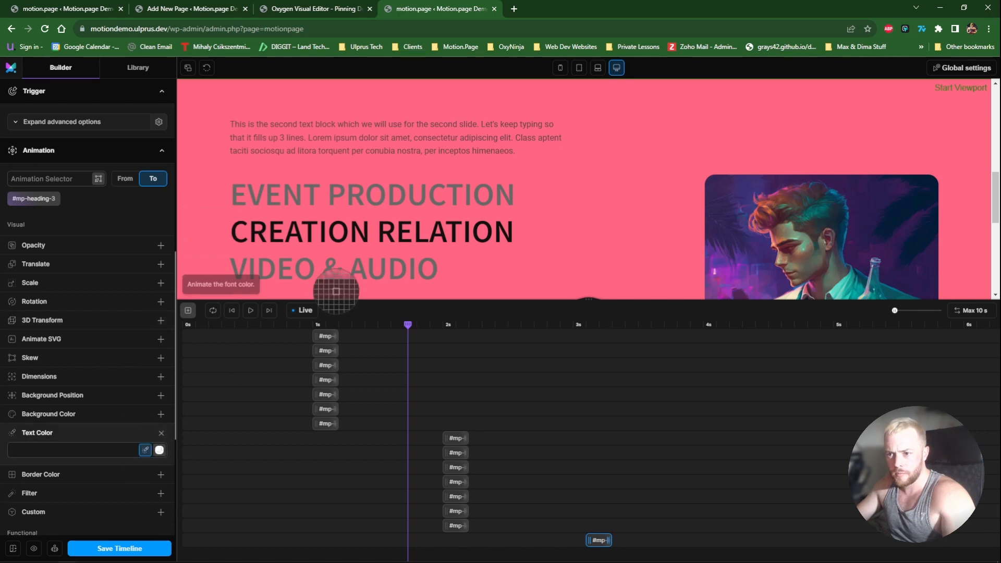
{"action": "left_click", "coordinate": [359, 234]}
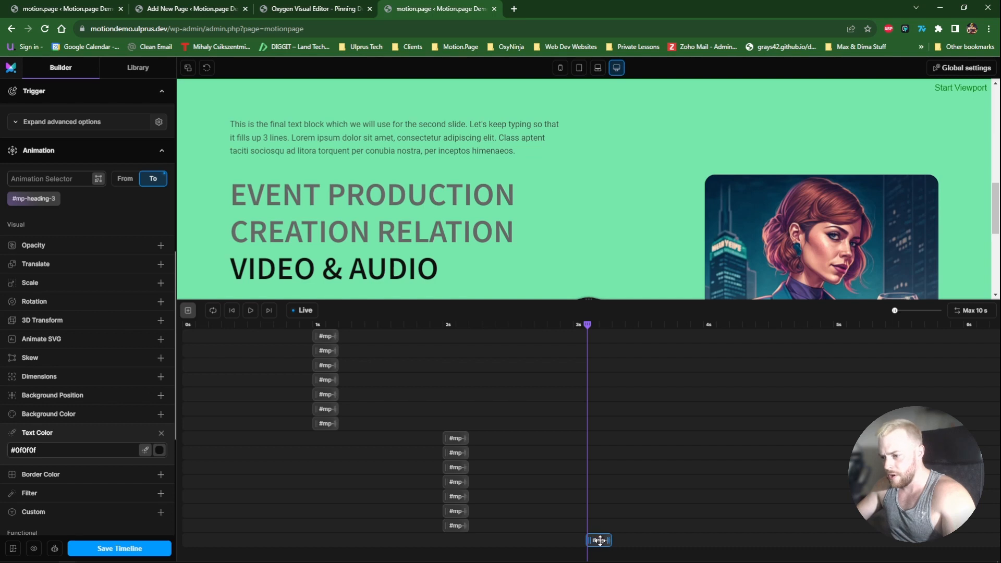
Check the settings of the last three nodes at 2 s, including the #mp-heading-3 text color
{"action": "left_click", "coordinate": [456, 525]}
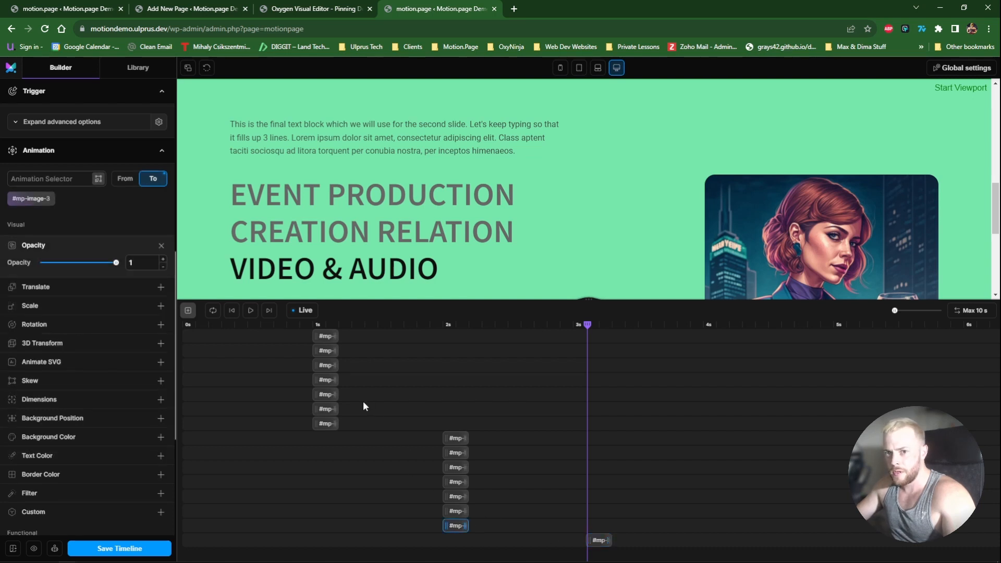
{"action": "left_click", "coordinate": [457, 510]}
{"action": "left_click", "coordinate": [458, 496]}
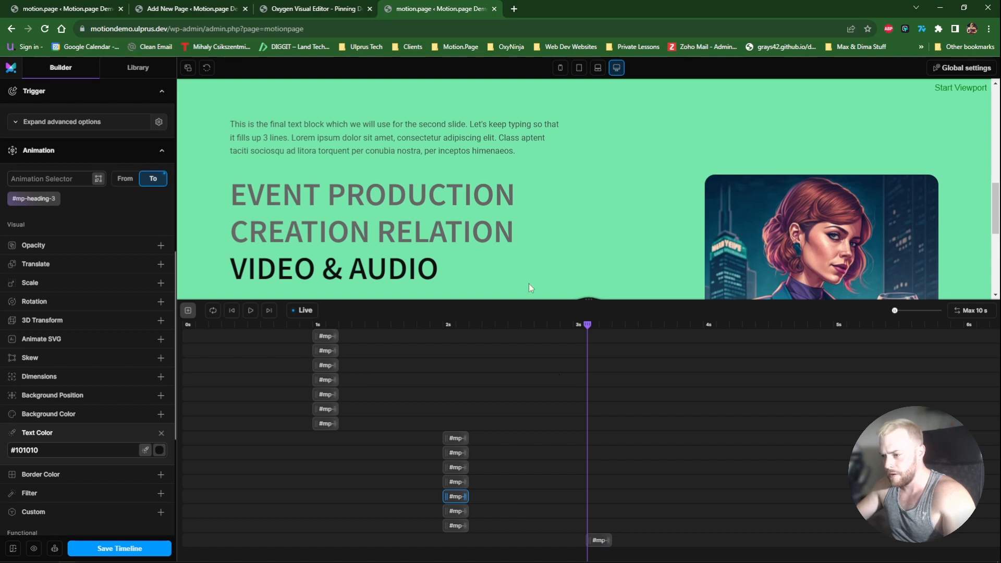
Save the timeline and open the Pinning Demo page's front end in a new tab
{"action": "scroll", "coordinate": [536, 229], "scroll_direction": "up", "scroll_amount": 8}
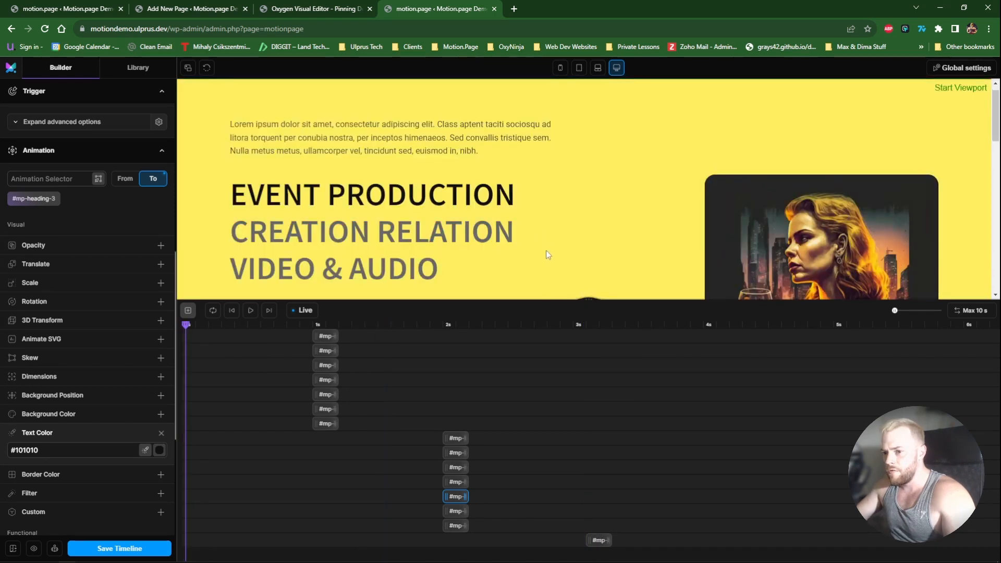
{"action": "scroll", "coordinate": [545, 249], "scroll_direction": "down", "scroll_amount": 7}
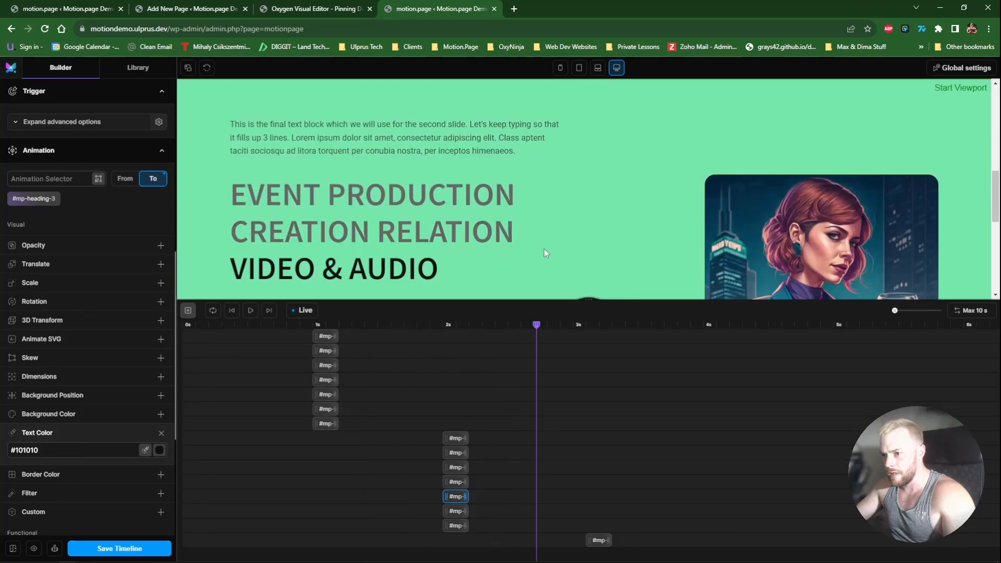
{"action": "scroll", "coordinate": [543, 249], "scroll_direction": "down", "scroll_amount": 3}
{"action": "scroll", "coordinate": [543, 249], "scroll_direction": "up", "scroll_amount": 10}
{"action": "left_click", "coordinate": [150, 549]}
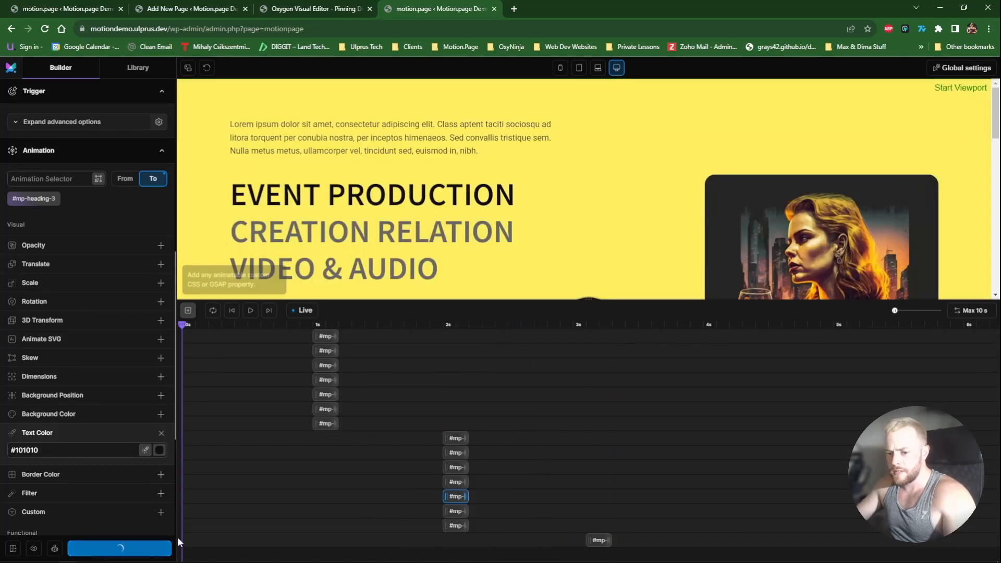
{"action": "left_click", "coordinate": [32, 551]}
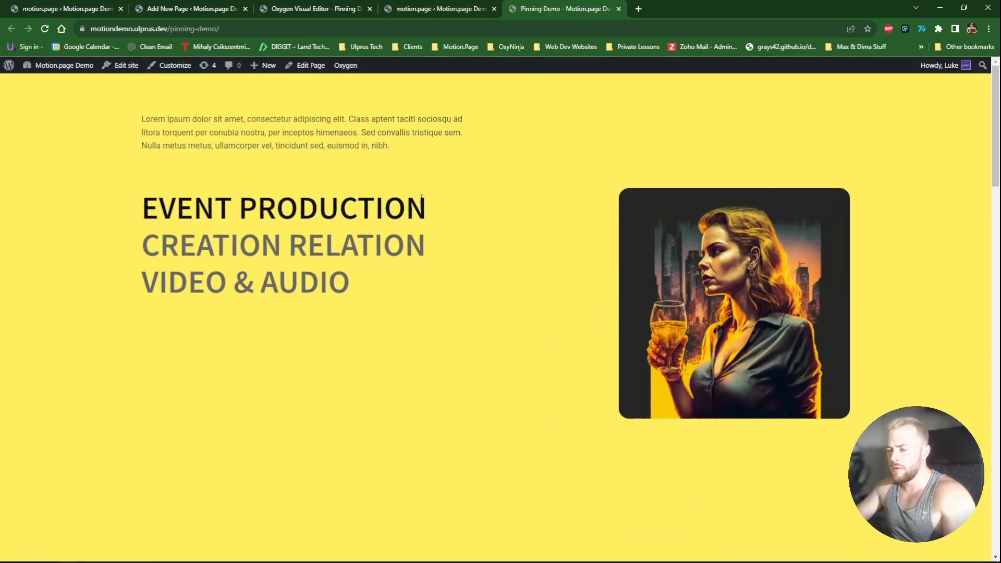
Examine how the pinned section behaves at the very start of scrolling on the live page
{"action": "scroll", "coordinate": [453, 278], "scroll_direction": "down", "scroll_amount": 1}
{"action": "scroll", "coordinate": [452, 277], "scroll_direction": "up", "scroll_amount": 1}
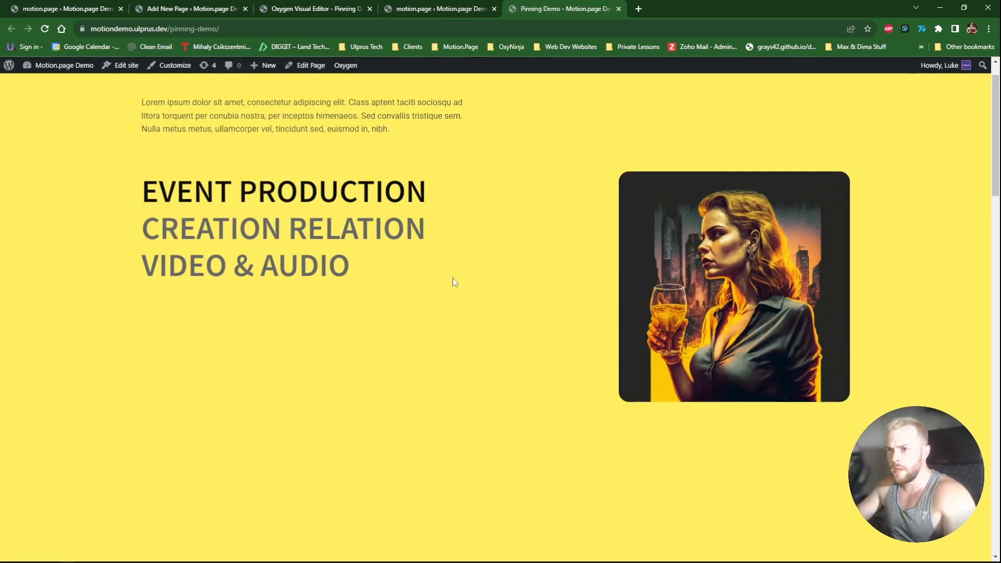
{"action": "scroll", "coordinate": [452, 277], "scroll_direction": "down", "scroll_amount": 1}
{"action": "scroll", "coordinate": [451, 277], "scroll_direction": "up", "scroll_amount": 1}
{"action": "scroll", "coordinate": [452, 277], "scroll_direction": "down", "scroll_amount": 1}
{"action": "scroll", "coordinate": [452, 277], "scroll_direction": "up", "scroll_amount": 1}
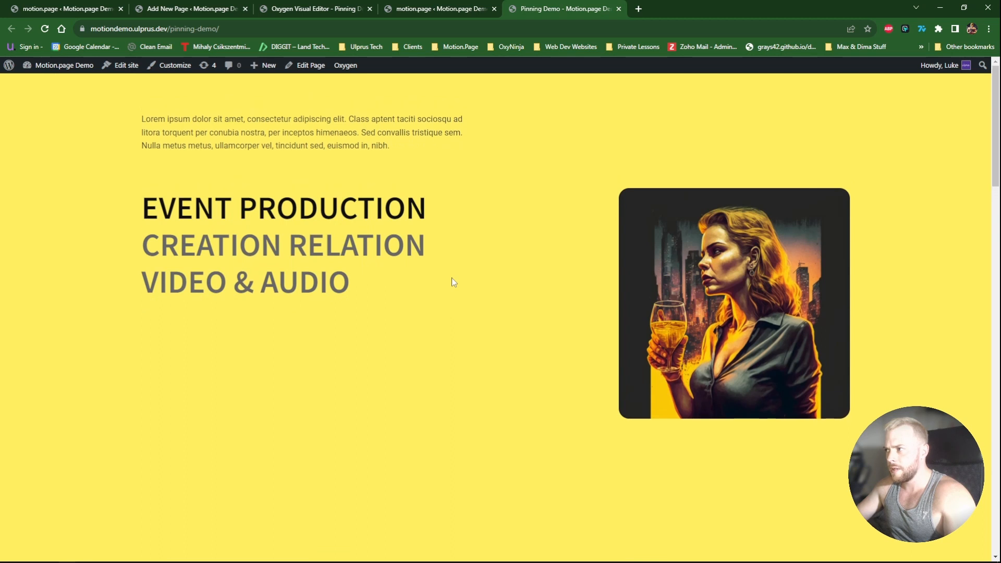
{"action": "scroll", "coordinate": [452, 278], "scroll_direction": "down", "scroll_amount": 1}
{"action": "scroll", "coordinate": [451, 278], "scroll_direction": "up", "scroll_amount": 1}
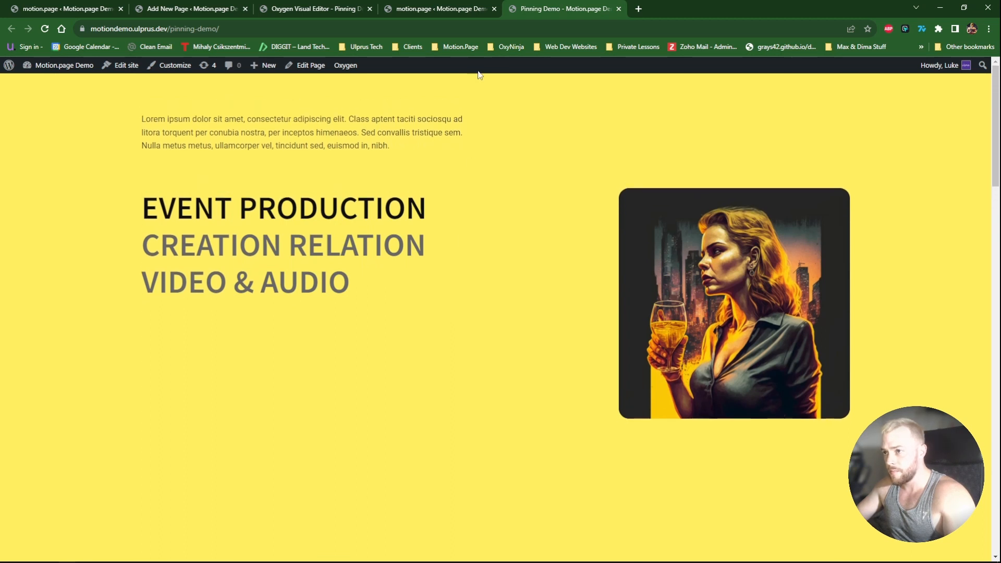
Test the slide transitions on the live page through all three slides, past the end and back to the first
{"action": "scroll", "coordinate": [494, 247], "scroll_direction": "down", "scroll_amount": 3}
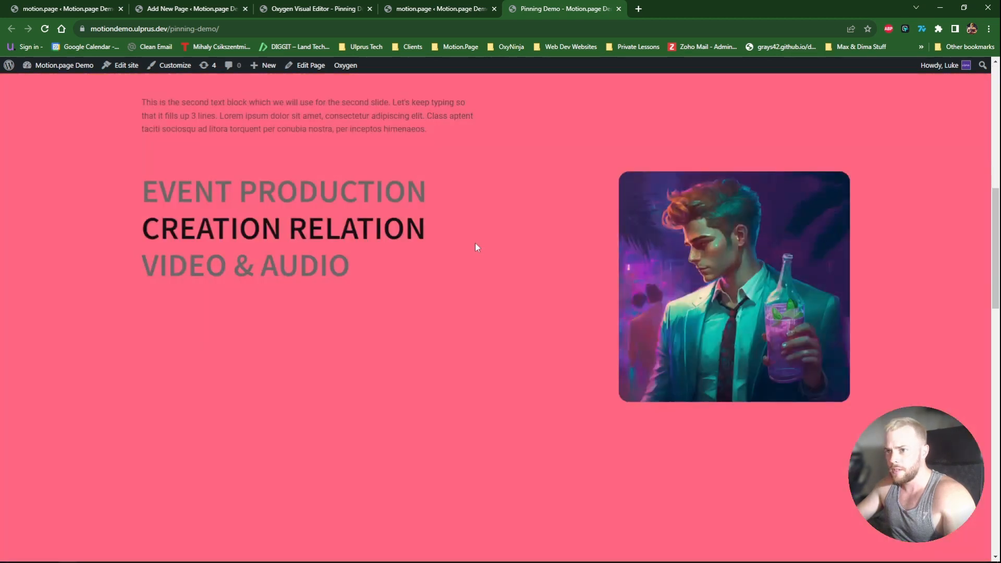
{"action": "scroll", "coordinate": [452, 238], "scroll_direction": "down", "scroll_amount": 5}
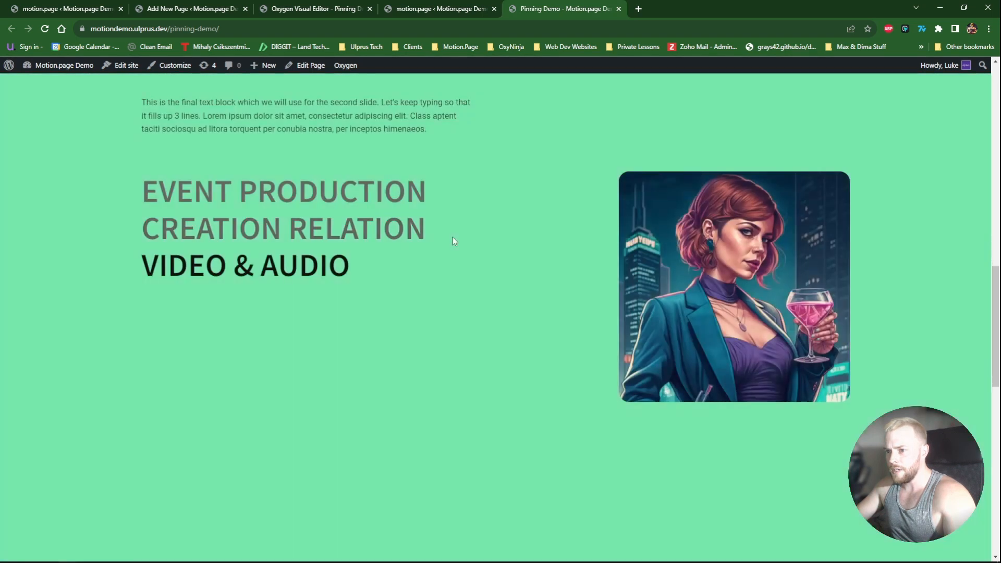
{"action": "scroll", "coordinate": [452, 237], "scroll_direction": "down", "scroll_amount": 8}
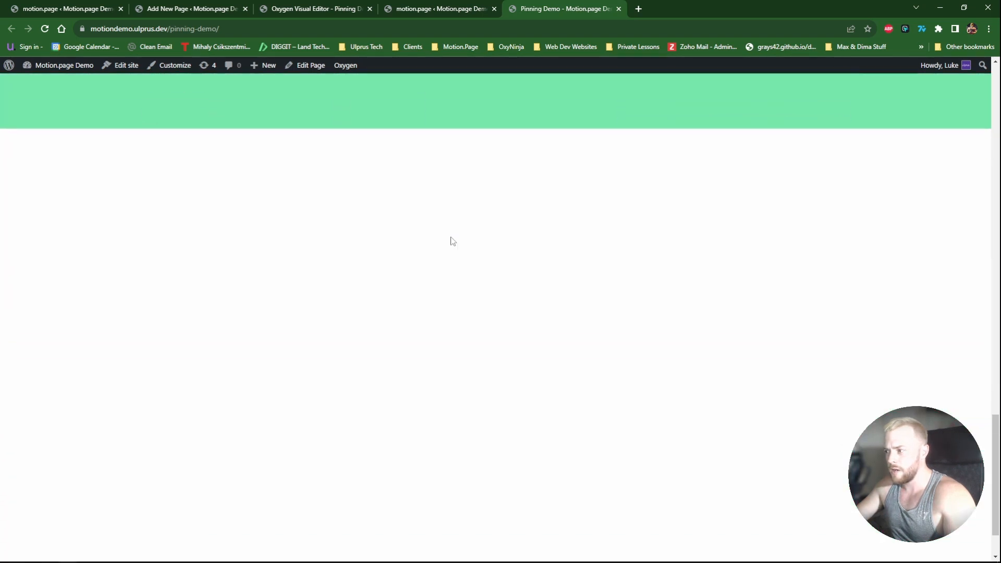
{"action": "scroll", "coordinate": [446, 246], "scroll_direction": "up", "scroll_amount": 10}
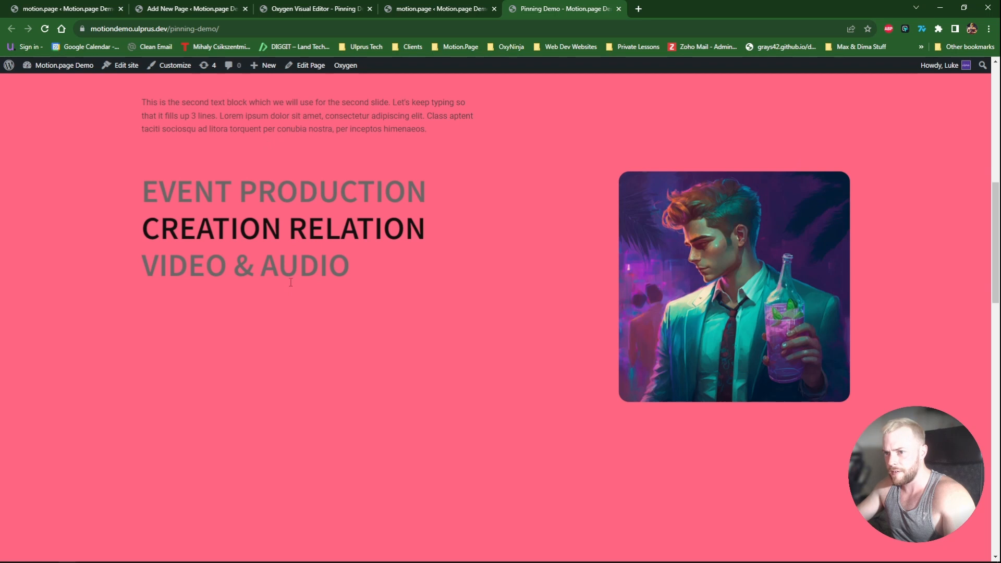
{"action": "scroll", "coordinate": [291, 282], "scroll_direction": "up", "scroll_amount": 3}
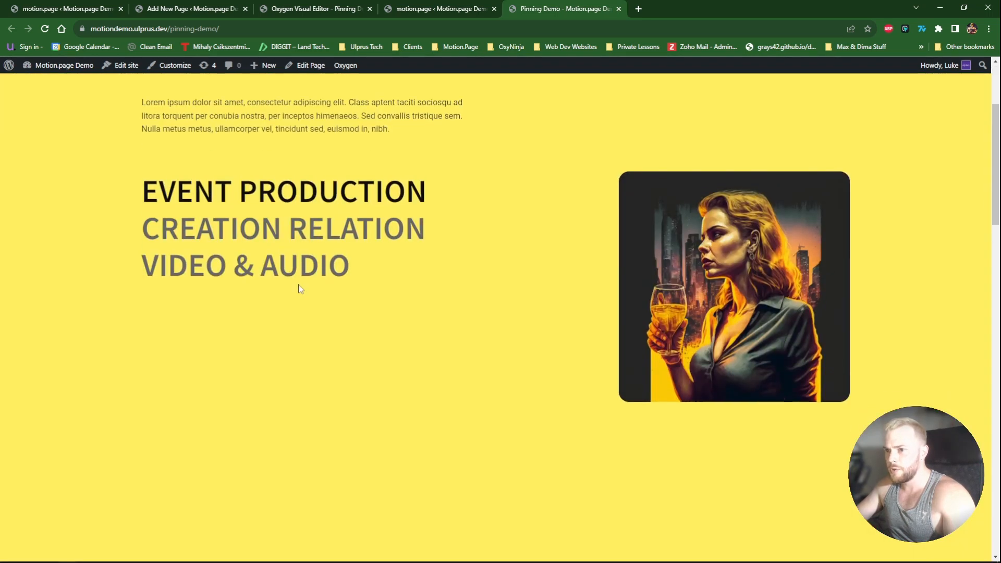
{"action": "scroll", "coordinate": [301, 288], "scroll_direction": "down", "scroll_amount": 3}
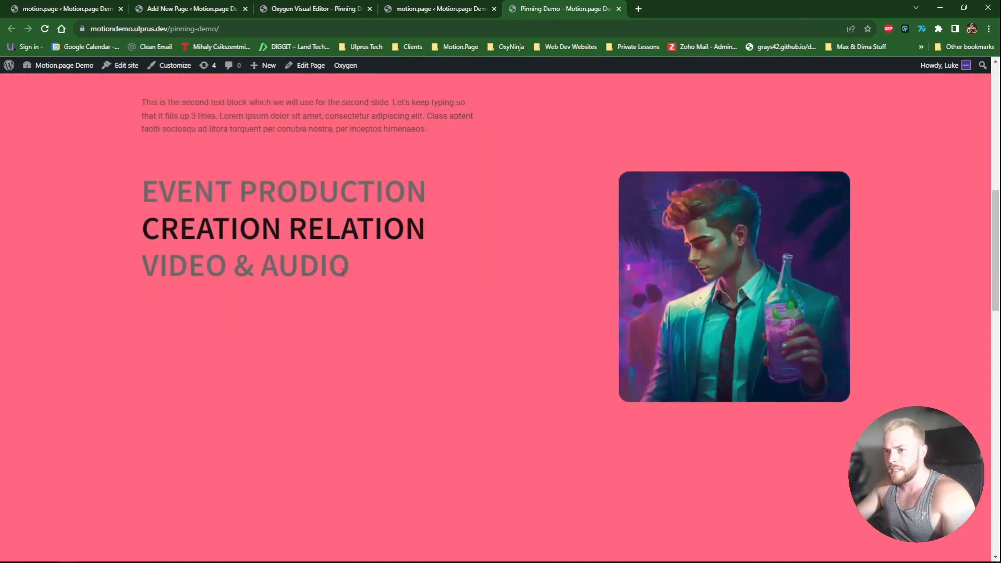
{"action": "scroll", "coordinate": [343, 272], "scroll_direction": "down", "scroll_amount": 3}
{"action": "scroll", "coordinate": [325, 304], "scroll_direction": "up", "scroll_amount": 5}
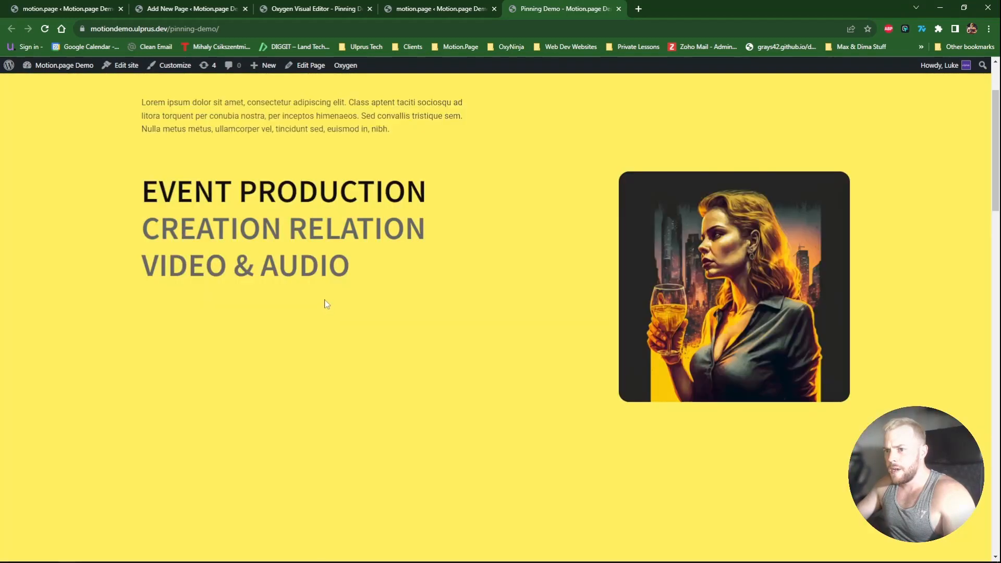
{"action": "scroll", "coordinate": [326, 303], "scroll_direction": "up", "scroll_amount": 2}
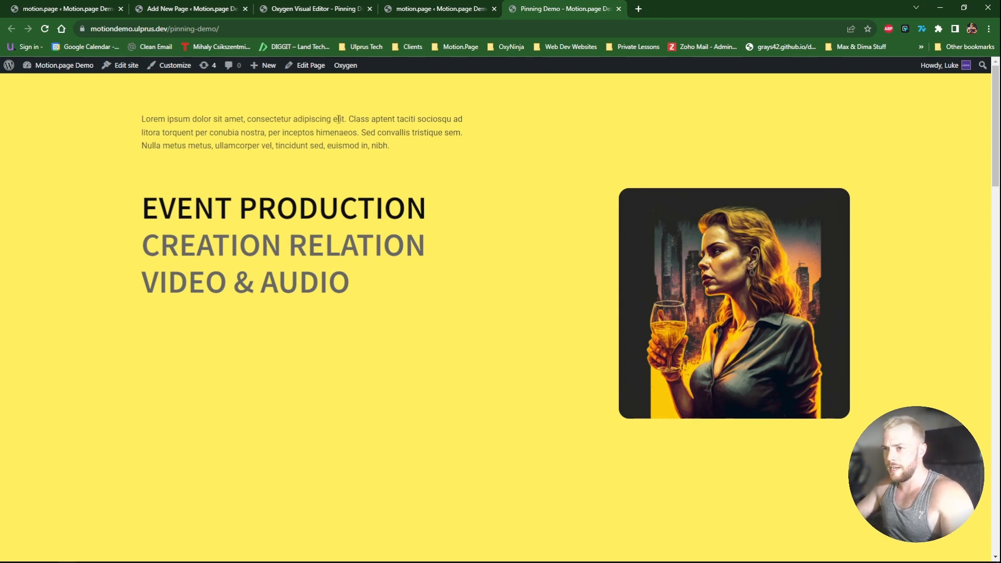
Switch to the Oxygen editor, rename Main Section to Section 1 and set its ID to mp-section-1
{"action": "left_click", "coordinate": [313, 11]}
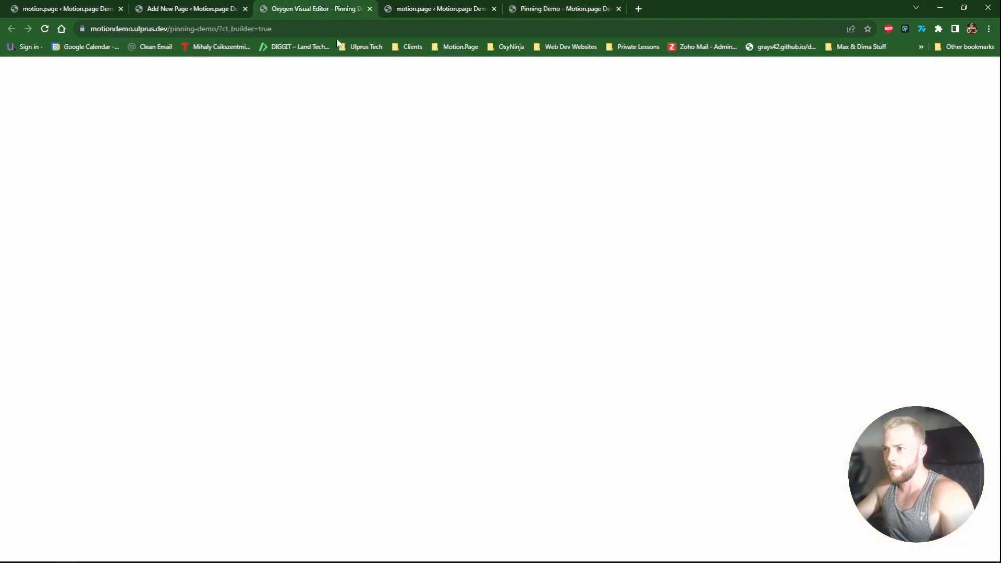
{"action": "left_click", "coordinate": [863, 218]}
{"action": "left_click", "coordinate": [863, 188]}
{"action": "left_click", "coordinate": [863, 172]}
{"action": "left_click", "coordinate": [896, 157]}
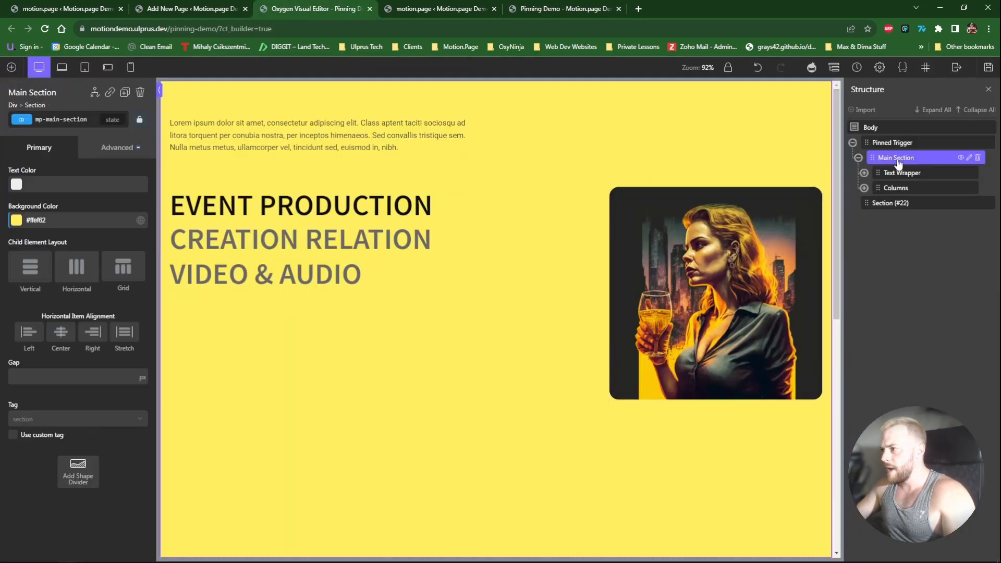
{"action": "double_click", "coordinate": [896, 158]}
{"action": "type", "text": "Se"}
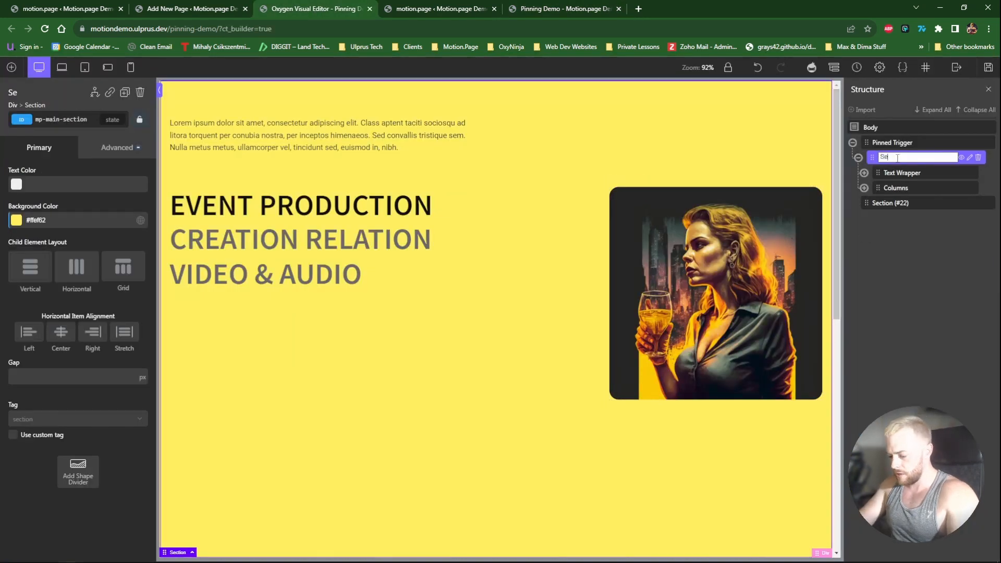
{"action": "type", "text": "ction 1"}
{"action": "key", "text": "Return"}
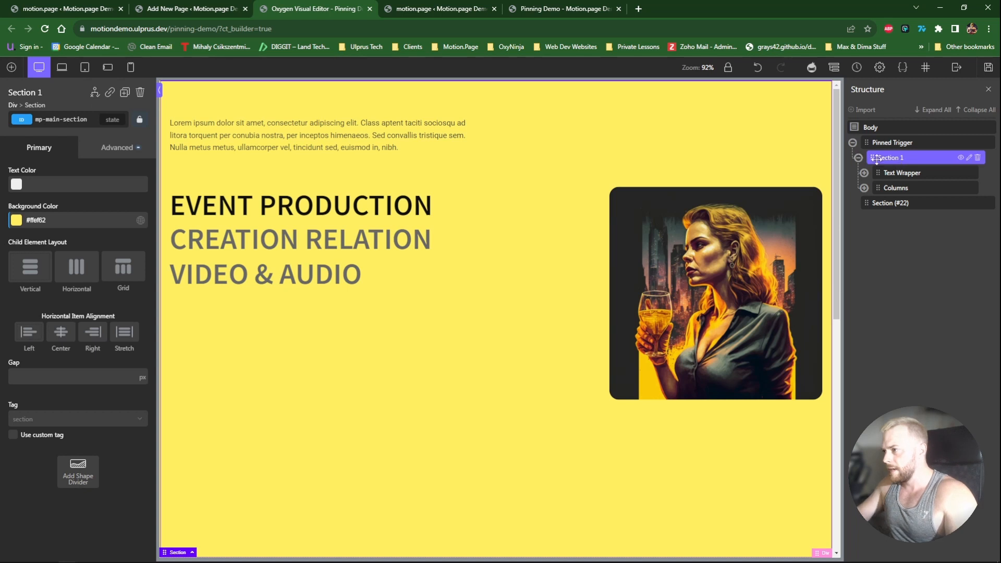
{"action": "double_click", "coordinate": [70, 119]}
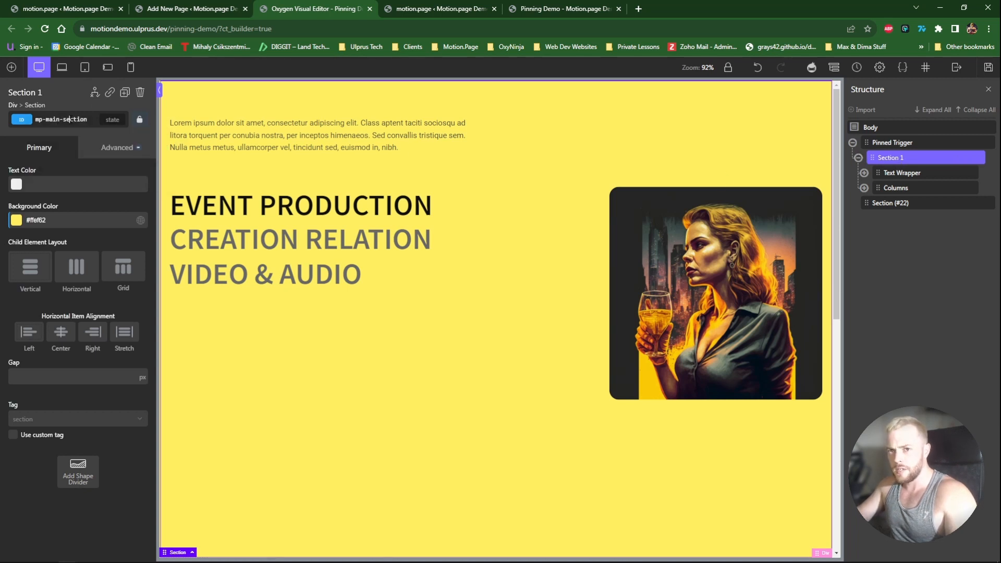
{"action": "type", "text": "secti"}
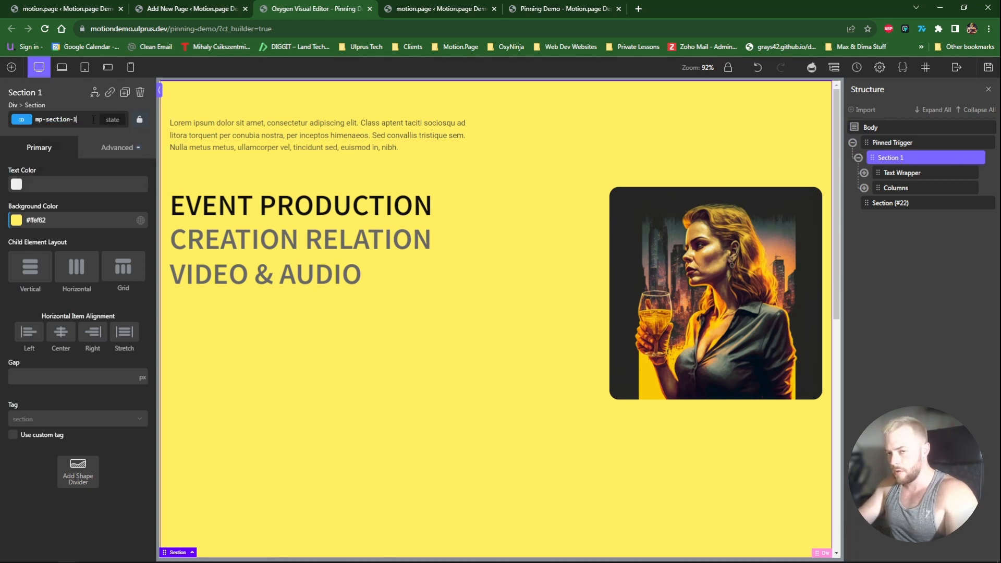
Duplicate Section 1 twice inside Pinned Trigger and name the copies Section 2 and Section 3
{"action": "left_click", "coordinate": [858, 157]}
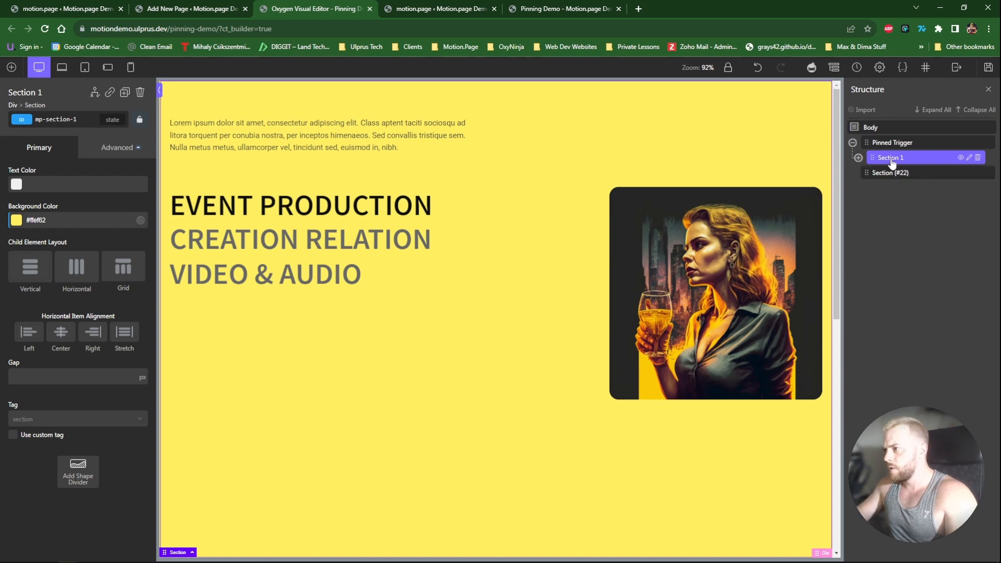
{"action": "key", "text": "ctrl+d"}
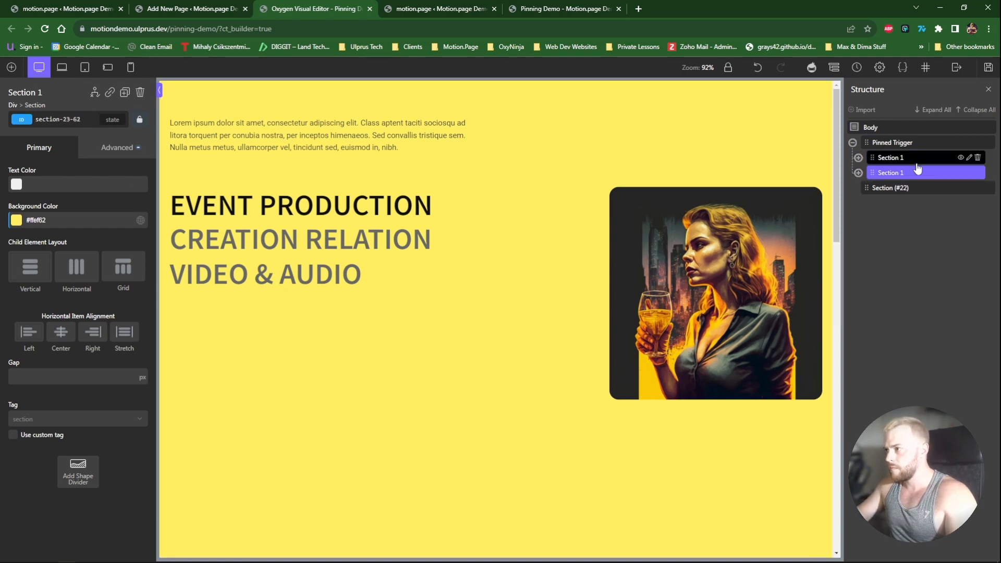
{"action": "double_click", "coordinate": [917, 172]}
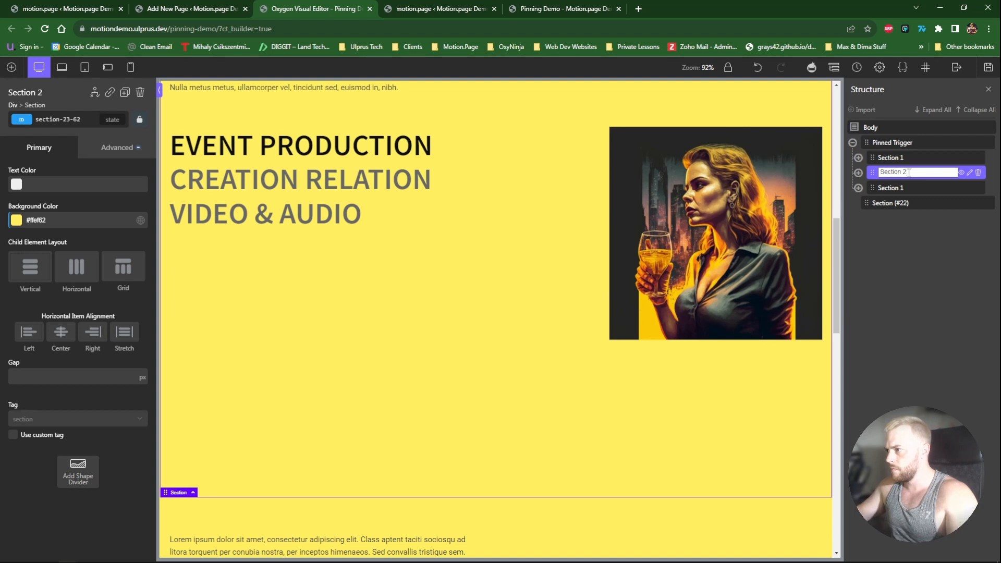
{"action": "type", "text": "2"}
{"action": "double_click", "coordinate": [910, 186]}
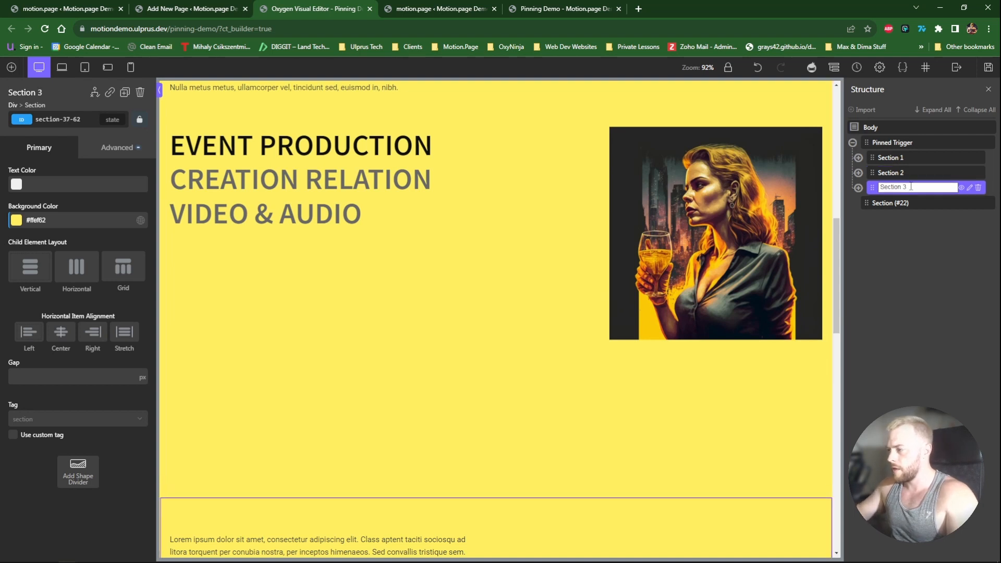
{"action": "left_click", "coordinate": [923, 259]}
Delete Text 2 and Text 3 from Section 1's Text Wrapper
{"action": "scroll", "coordinate": [677, 274], "scroll_direction": "down", "scroll_amount": 9}
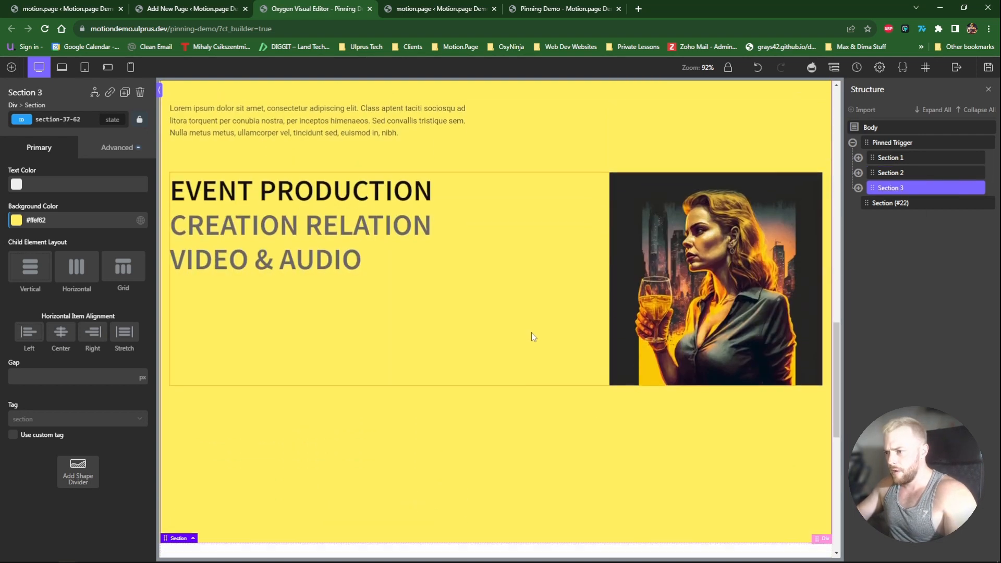
{"action": "scroll", "coordinate": [533, 327], "scroll_direction": "up", "scroll_amount": 6}
{"action": "scroll", "coordinate": [533, 326], "scroll_direction": "down", "scroll_amount": 4}
{"action": "scroll", "coordinate": [530, 321], "scroll_direction": "up", "scroll_amount": 4}
{"action": "scroll", "coordinate": [535, 320], "scroll_direction": "down", "scroll_amount": 4}
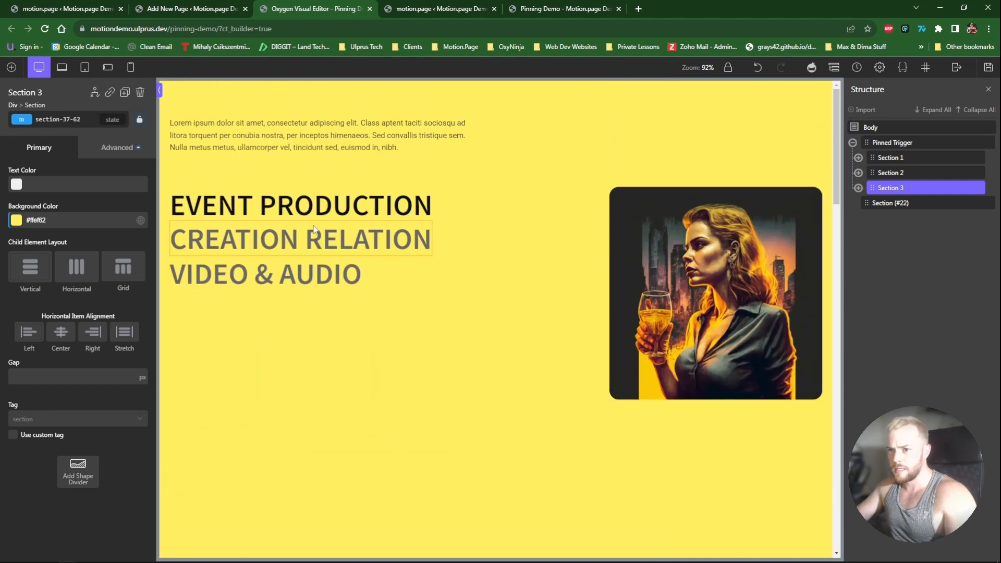
{"action": "left_click", "coordinate": [885, 157]}
{"action": "left_click", "coordinate": [857, 158]}
{"action": "left_click", "coordinate": [863, 172]}
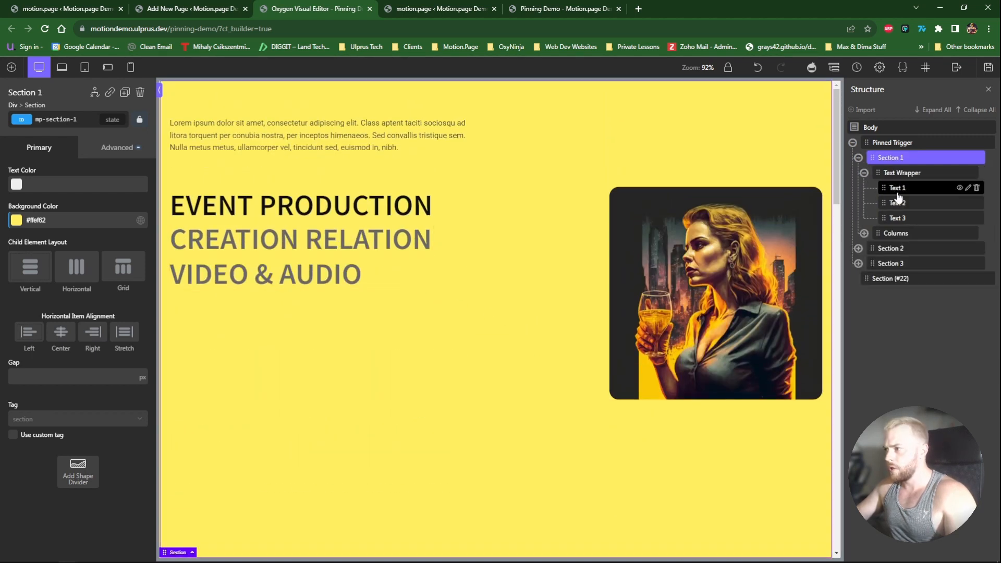
{"action": "left_click", "coordinate": [907, 204]}
{"action": "key", "text": "Delete"}
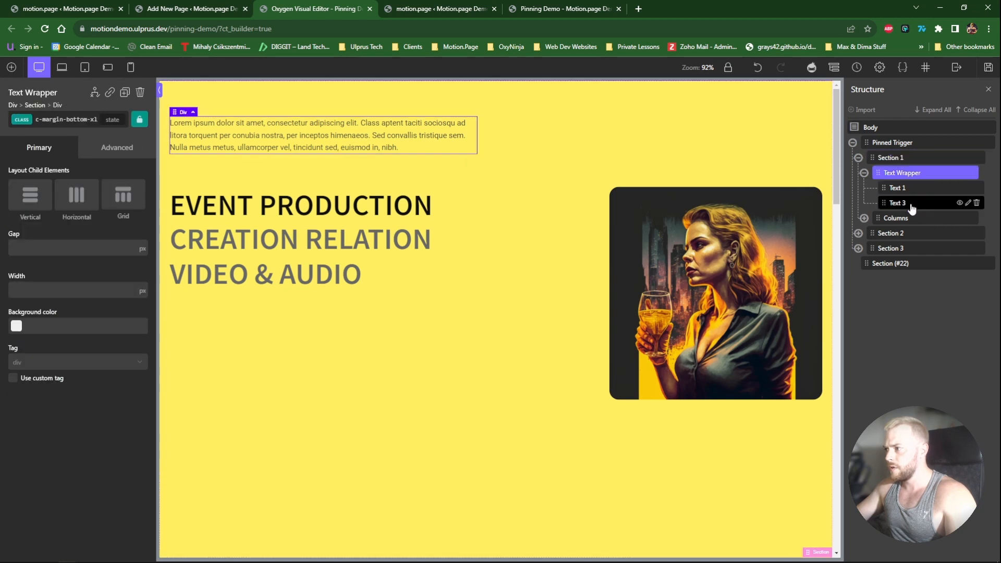
{"action": "left_click", "coordinate": [911, 203]}
{"action": "left_click", "coordinate": [976, 202]}
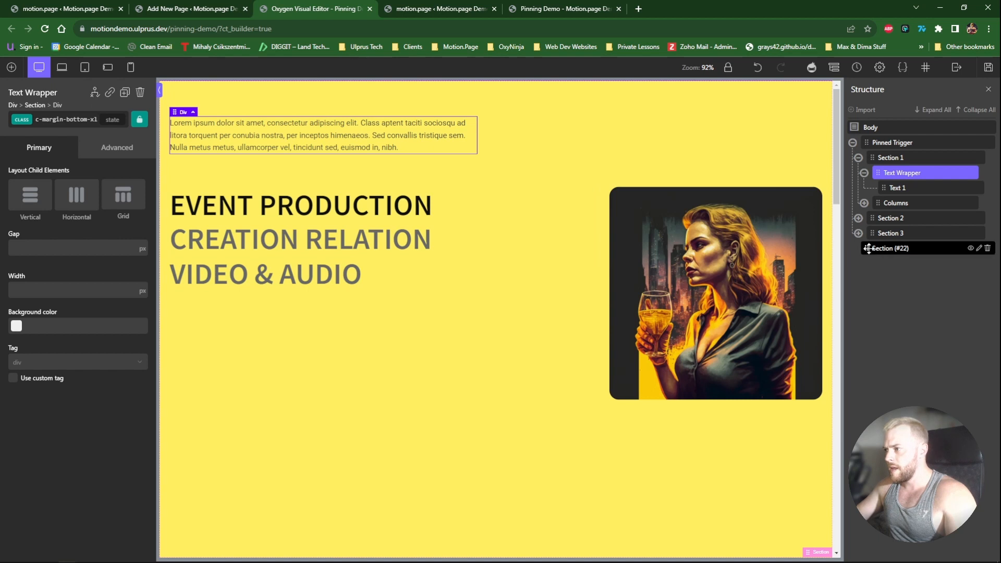
Delete Image 2 and Image 3 from the Right column of Section 1
{"action": "left_click", "coordinate": [864, 202]}
{"action": "left_click", "coordinate": [869, 234]}
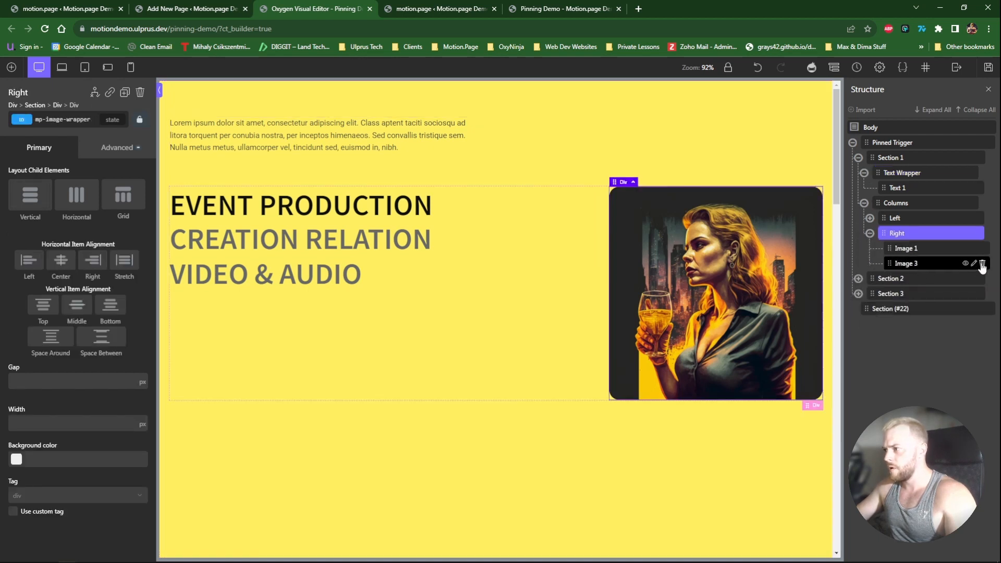
{"action": "left_click", "coordinate": [982, 263]}
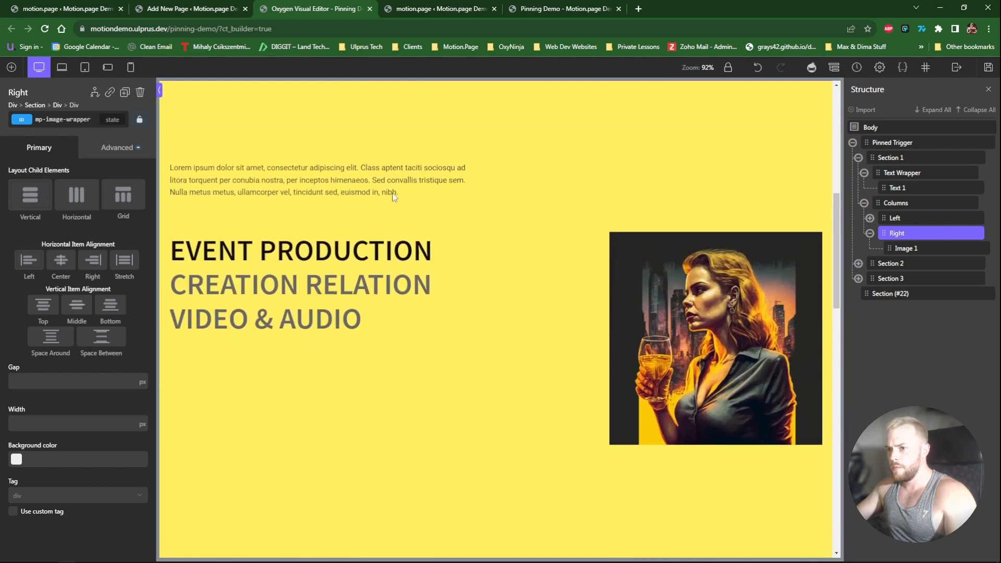
Set the ID of Section 2 to mp-section-2 and the ID of Section 3 to mp-section-3
{"action": "left_click", "coordinate": [858, 264]}
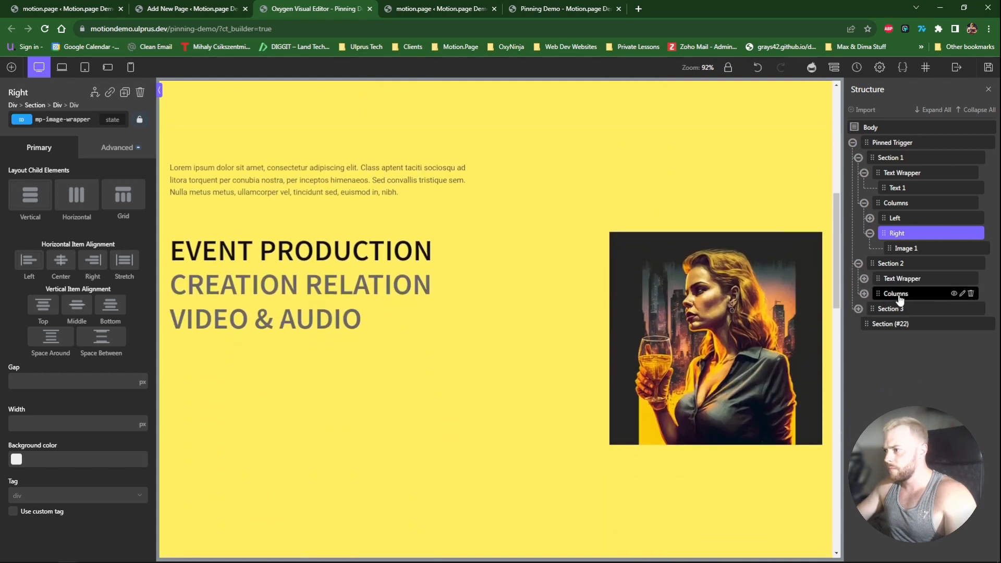
{"action": "left_click", "coordinate": [891, 265]}
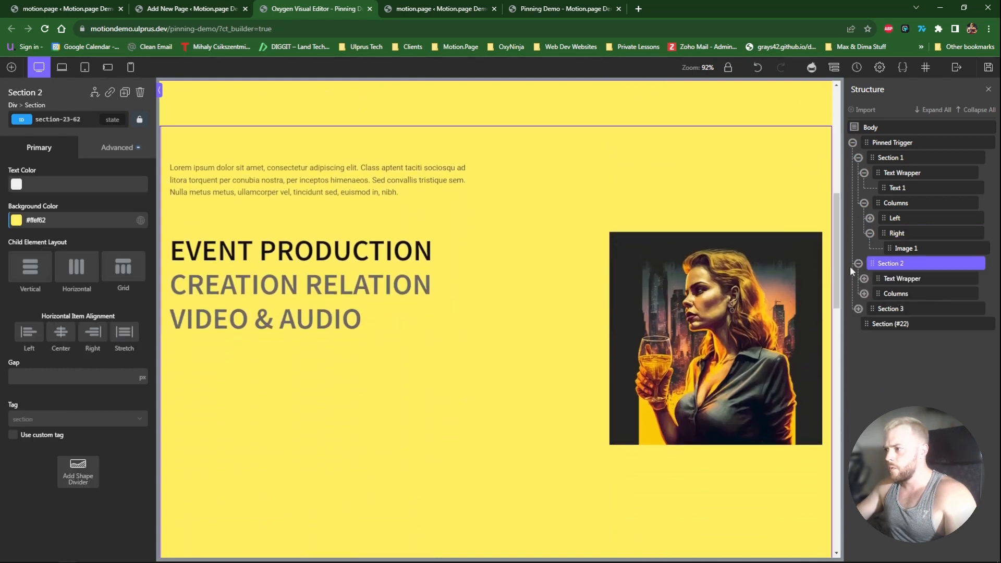
{"action": "triple_click", "coordinate": [64, 119]}
{"action": "type", "text": "mp"}
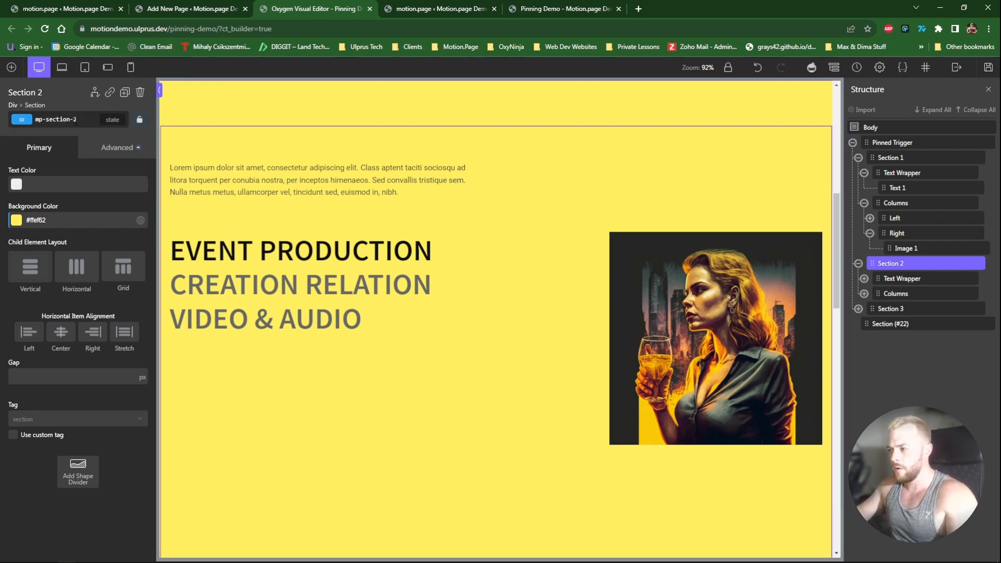
{"action": "type", "text": "-section-2"}
{"action": "left_click", "coordinate": [890, 308]}
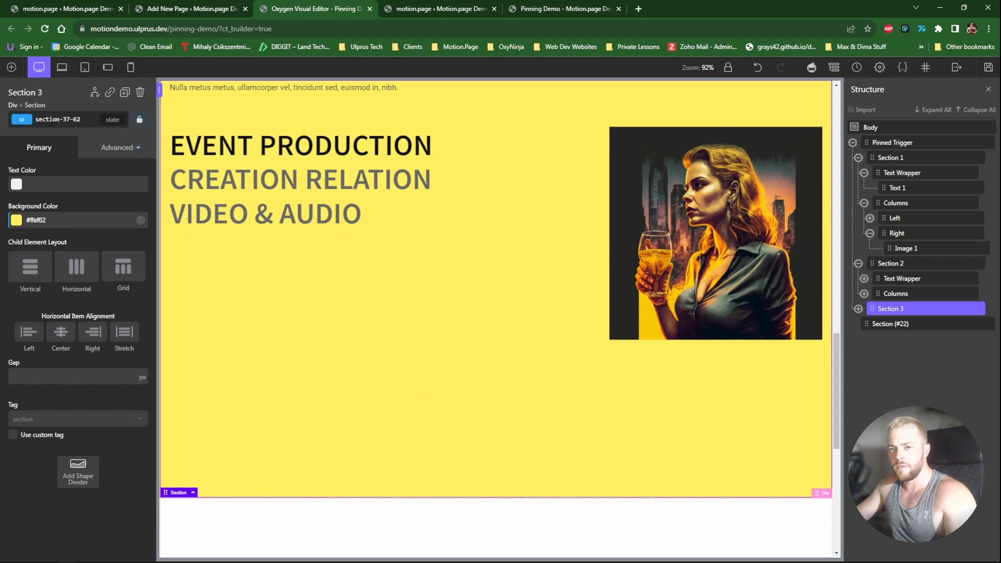
{"action": "triple_click", "coordinate": [51, 119]}
{"action": "type", "text": "mp-"}
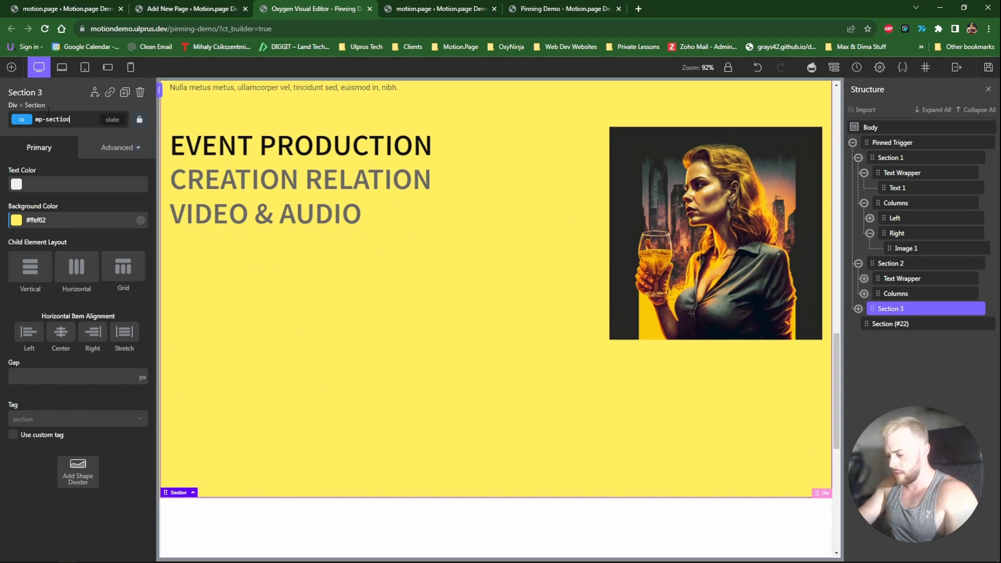
Delete Text 1 and Text 3 from Section 2's Text Wrapper
{"action": "scroll", "coordinate": [625, 292], "scroll_direction": "up", "scroll_amount": 13}
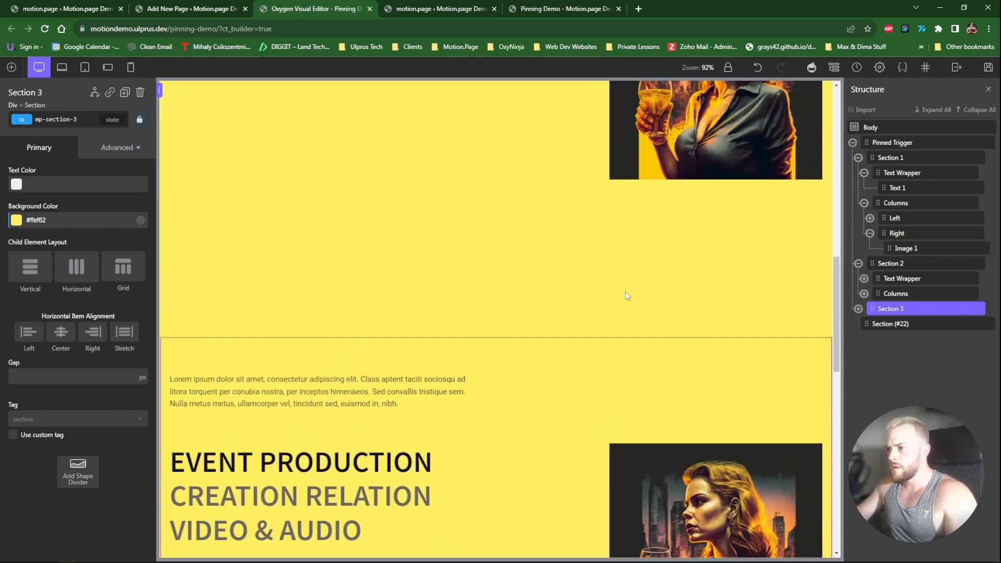
{"action": "scroll", "coordinate": [546, 295], "scroll_direction": "down", "scroll_amount": 2}
{"action": "left_click", "coordinate": [416, 137]}
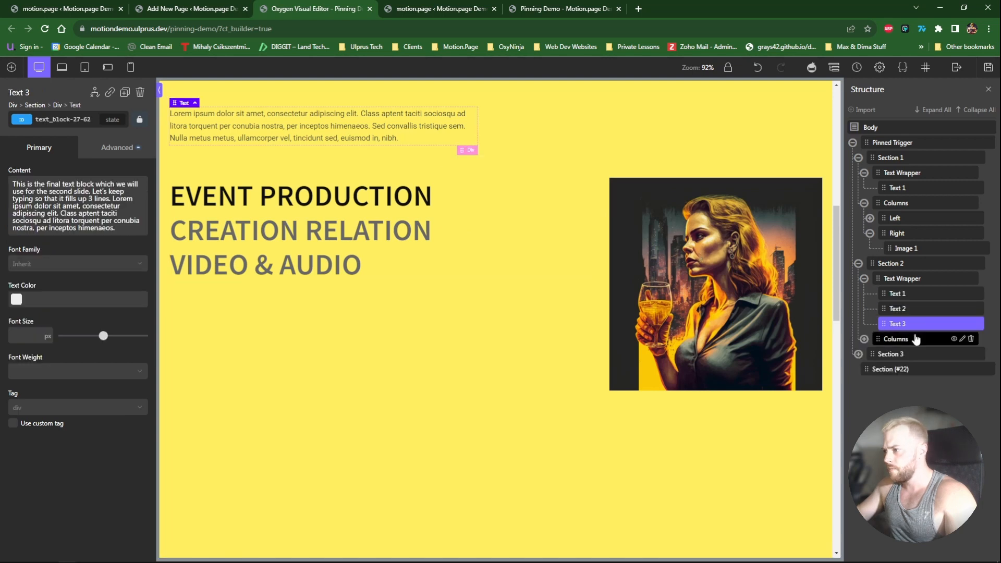
{"action": "left_click", "coordinate": [897, 293]}
{"action": "left_click", "coordinate": [976, 294]}
{"action": "left_click", "coordinate": [917, 310]}
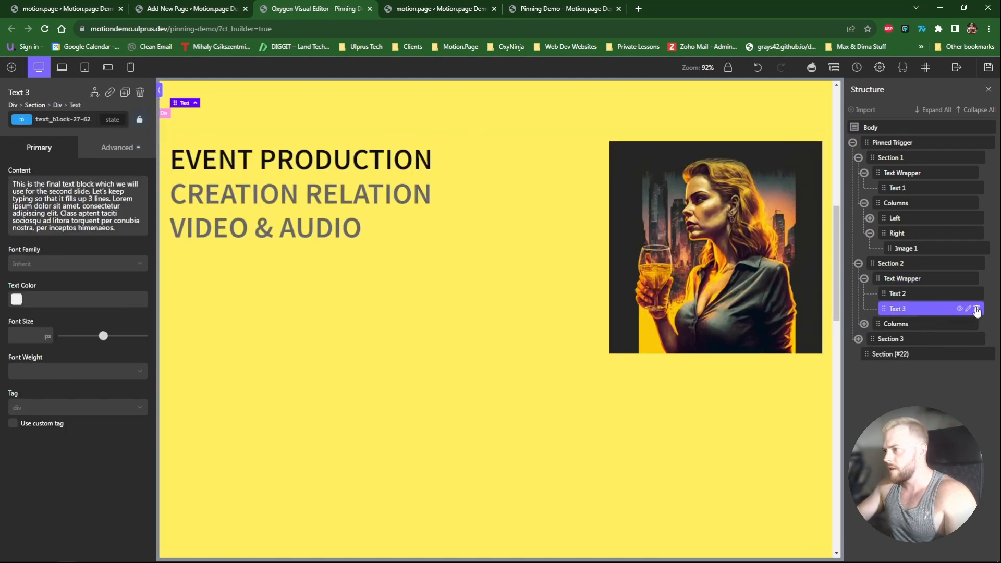
{"action": "left_click", "coordinate": [976, 308]}
Clear the opacity setting of Text 2 in Section 2
{"action": "left_click", "coordinate": [897, 294]}
{"action": "left_click", "coordinate": [84, 148]}
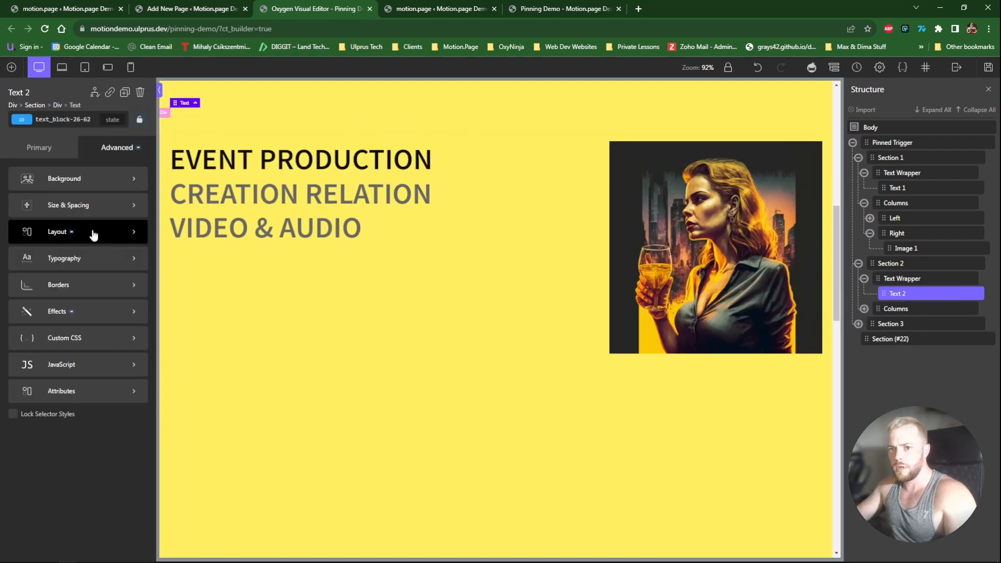
{"action": "left_click", "coordinate": [85, 312]}
{"action": "left_click", "coordinate": [64, 224]}
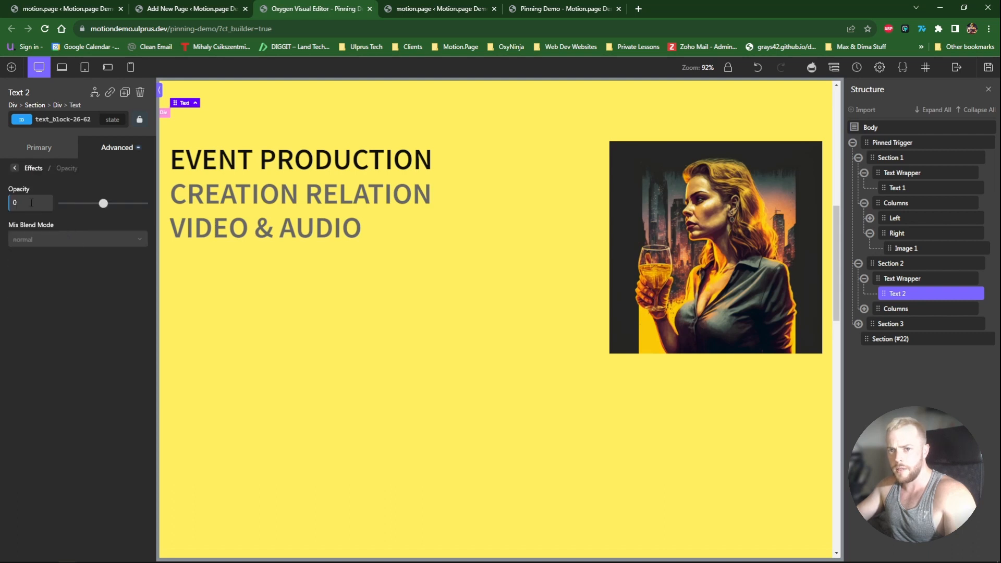
Remove the relative position setting from Section 2's Text Wrapper
{"action": "left_click", "coordinate": [186, 253]}
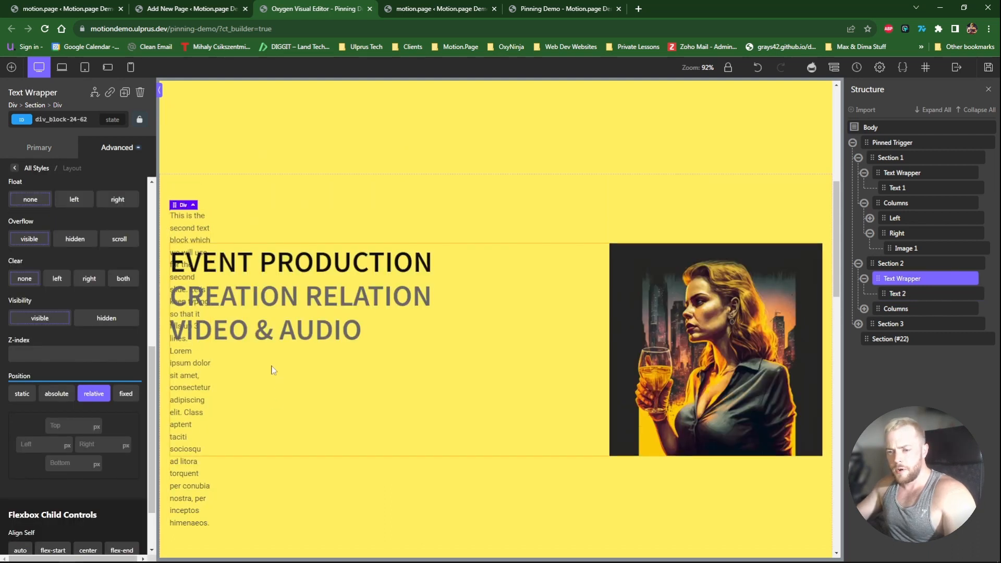
{"action": "left_click", "coordinate": [110, 158]}
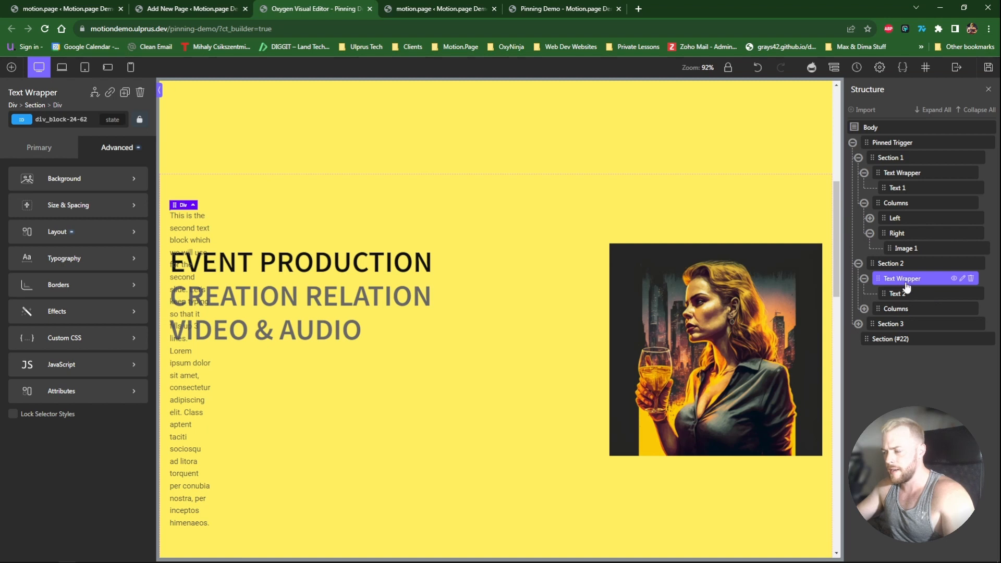
{"action": "left_click", "coordinate": [468, 241]}
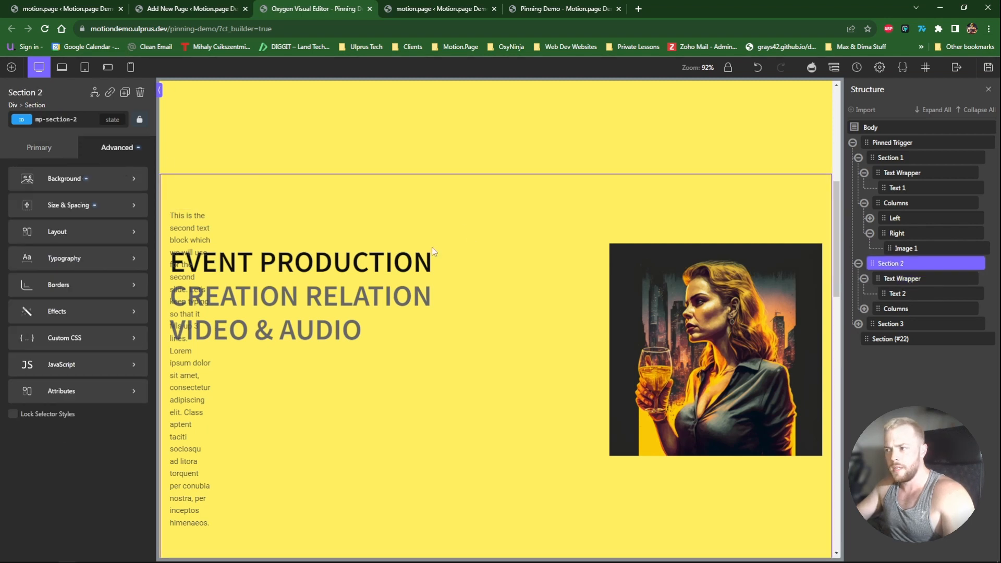
{"action": "left_click", "coordinate": [896, 279]}
{"action": "left_click", "coordinate": [117, 155]}
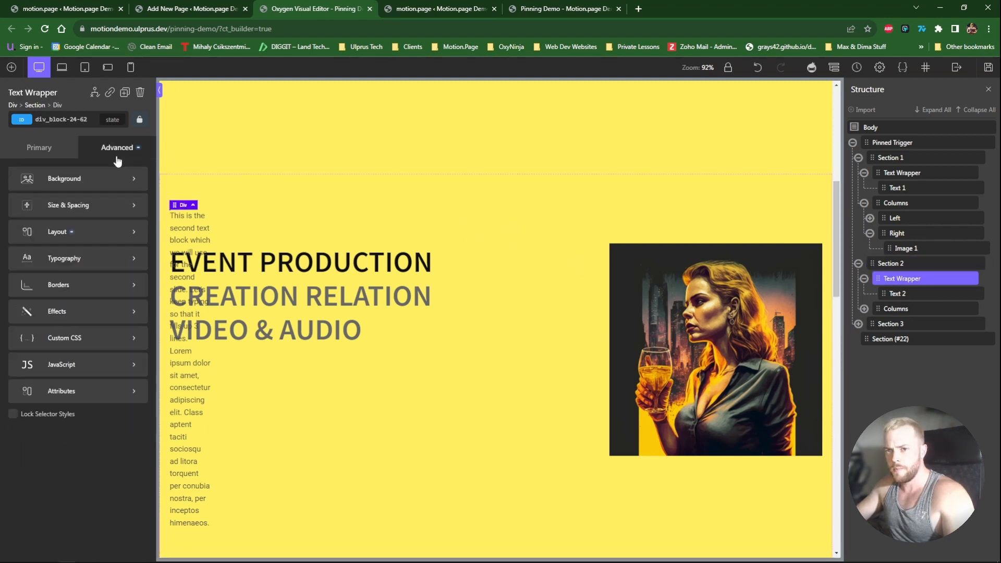
{"action": "left_click", "coordinate": [86, 236]}
{"action": "scroll", "coordinate": [86, 339], "scroll_direction": "down", "scroll_amount": 5}
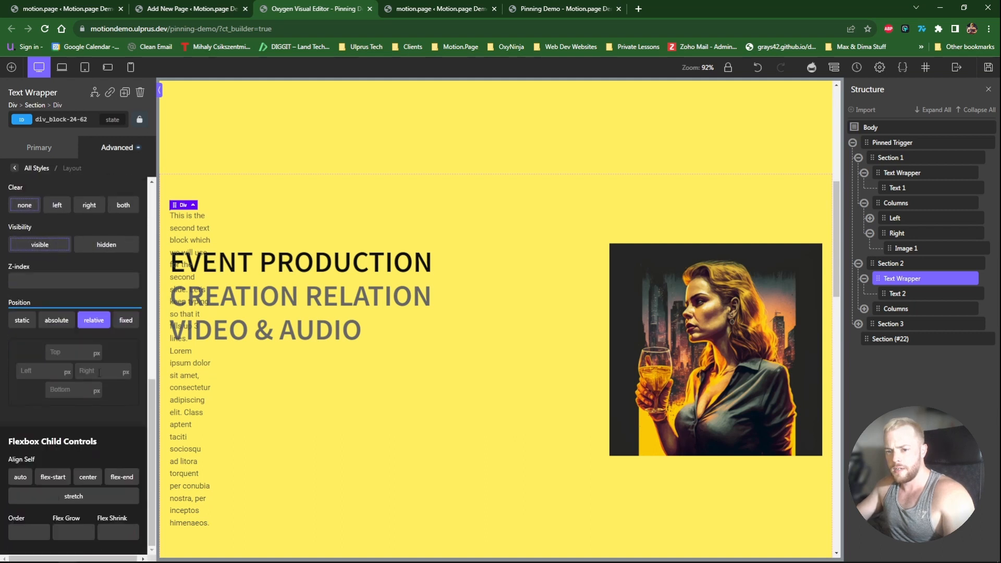
{"action": "left_click", "coordinate": [94, 326]}
Remove the absolute position setting from Text 2 in Section 2
{"action": "left_click", "coordinate": [897, 294]}
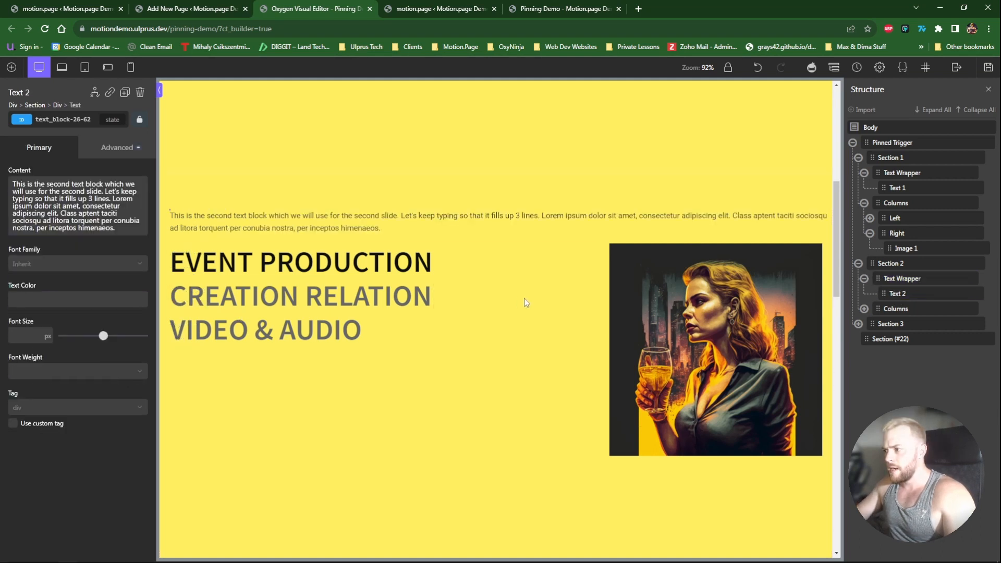
{"action": "left_click", "coordinate": [101, 154]}
{"action": "left_click", "coordinate": [71, 233]}
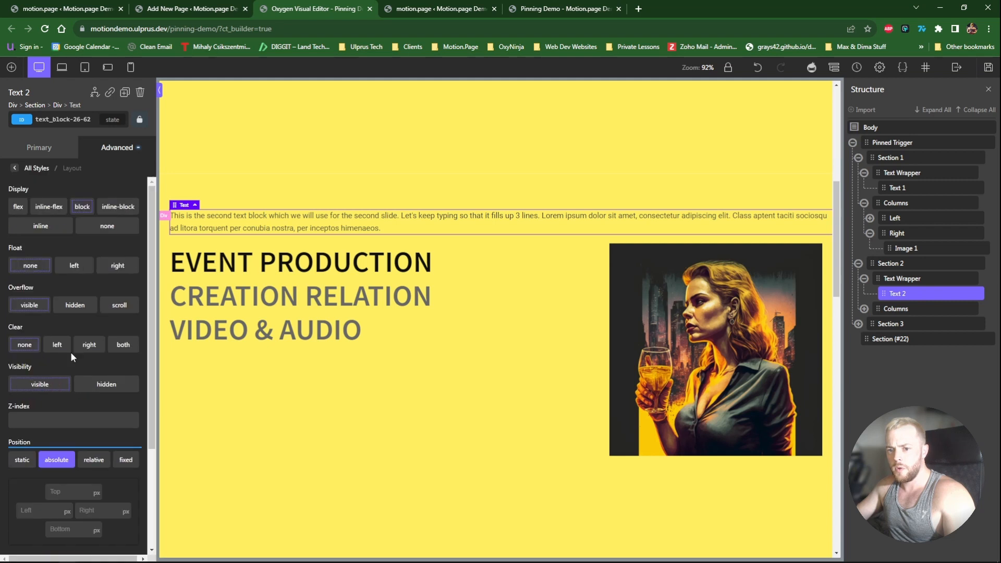
{"action": "left_click", "coordinate": [58, 460]}
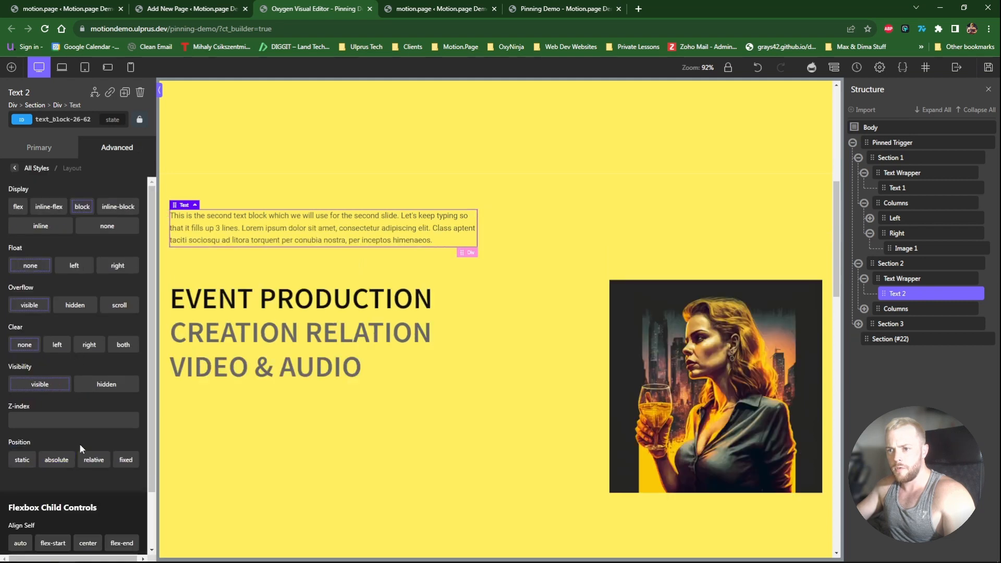
Inspect the selectors on Section 2's Text 2 and Text Wrapper, and the position setting of Section 1's Text Wrapper
{"action": "left_click", "coordinate": [96, 120]}
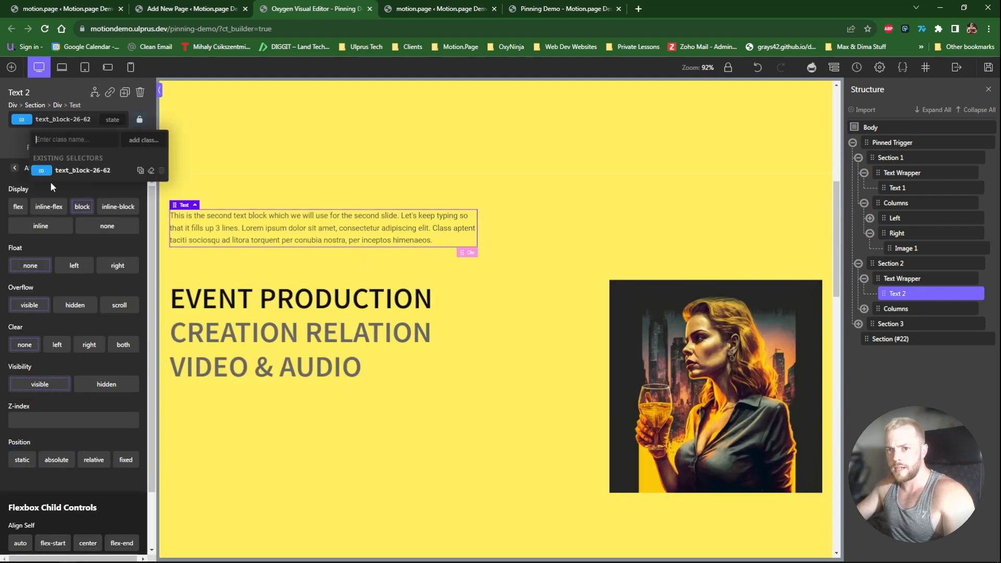
{"action": "left_click", "coordinate": [902, 278]}
{"action": "left_click", "coordinate": [57, 120]}
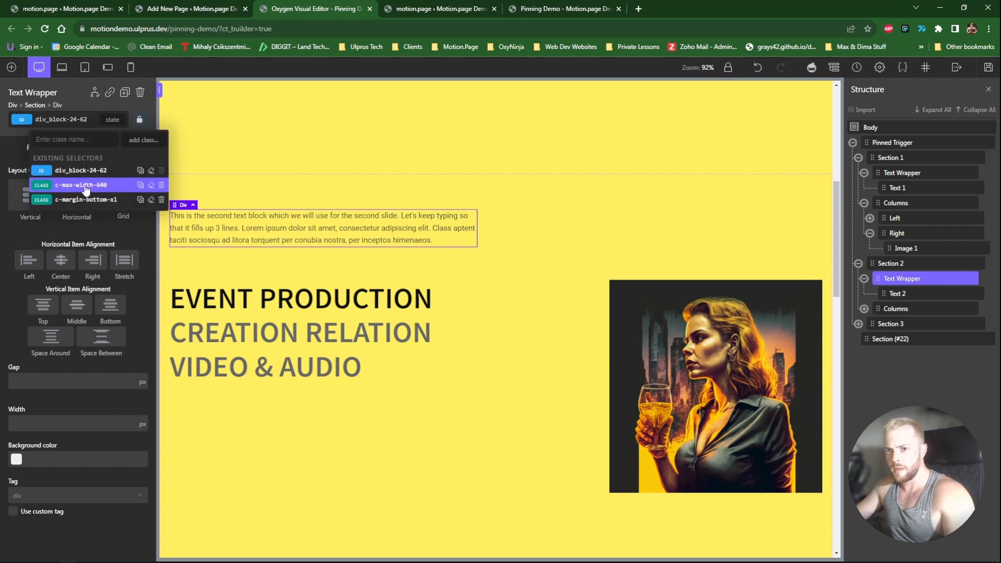
{"action": "scroll", "coordinate": [341, 272], "scroll_direction": "up", "scroll_amount": 5}
{"action": "left_click", "coordinate": [897, 187]}
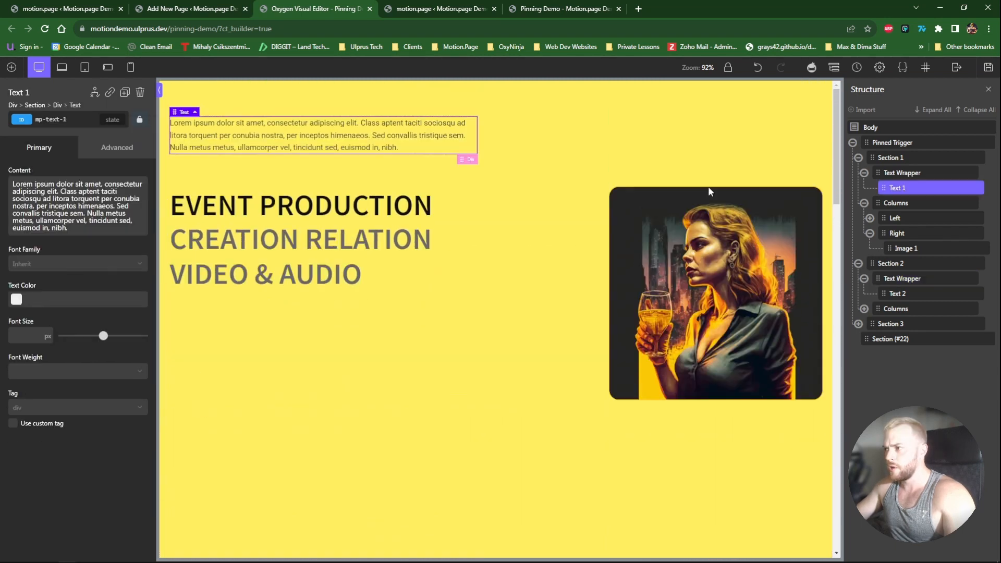
{"action": "left_click", "coordinate": [901, 173]}
{"action": "left_click", "coordinate": [117, 151]}
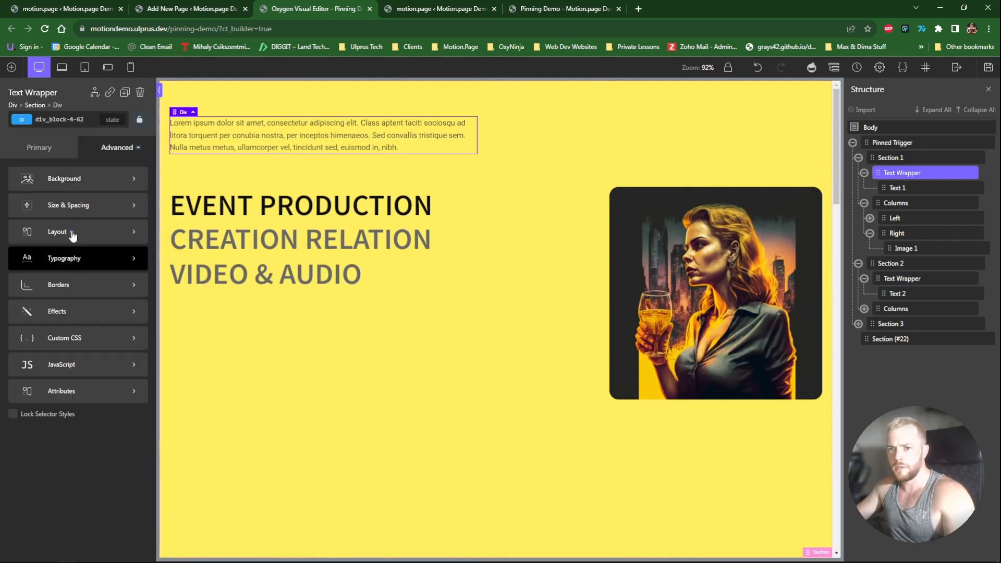
{"action": "left_click", "coordinate": [71, 233]}
{"action": "scroll", "coordinate": [96, 420], "scroll_direction": "down", "scroll_amount": 8}
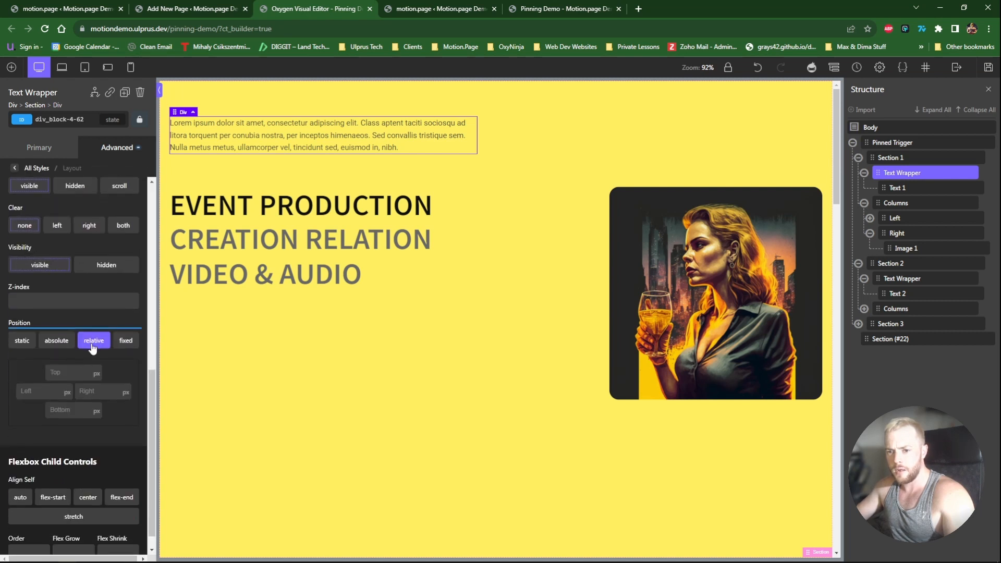
{"action": "left_click", "coordinate": [897, 293]}
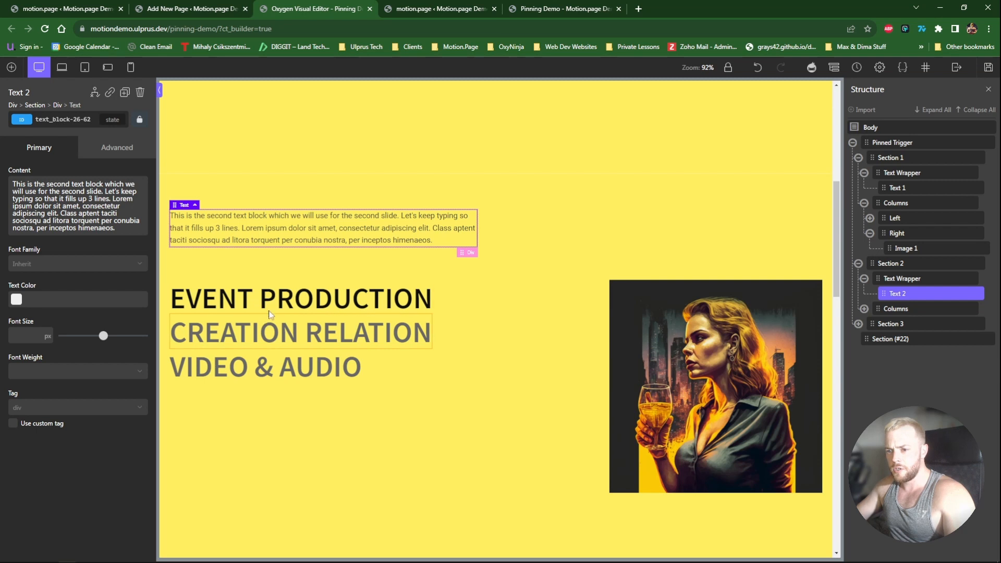
In Section 2, set the Creation Relation heading's text color to core - Heading Dark and the Event Production heading's to core - Text Dark
{"action": "left_click", "coordinate": [267, 334]}
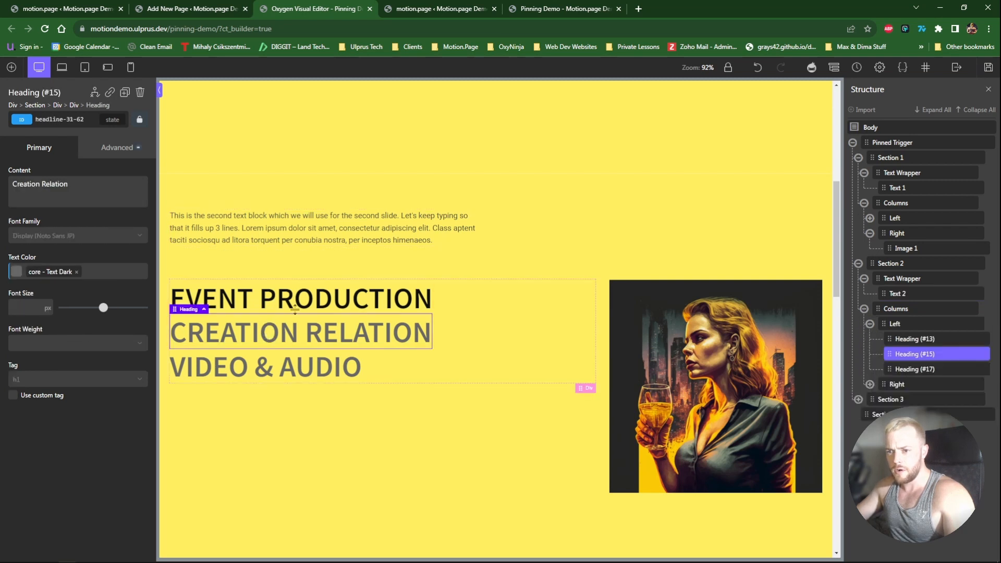
{"action": "left_click", "coordinate": [16, 271]}
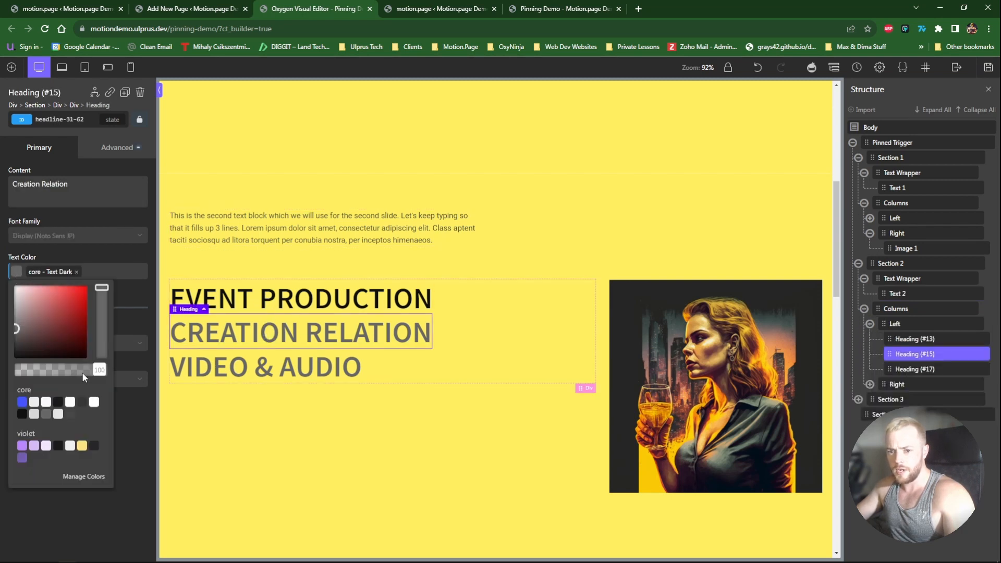
{"action": "left_click", "coordinate": [22, 413]}
{"action": "left_click", "coordinate": [313, 298]}
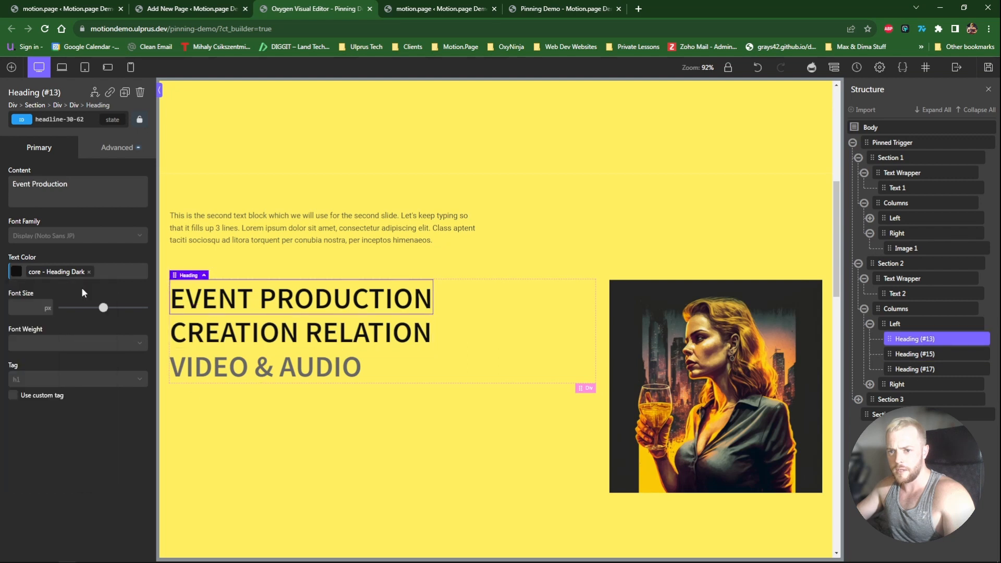
{"action": "left_click", "coordinate": [16, 272]}
{"action": "left_click", "coordinate": [45, 413]}
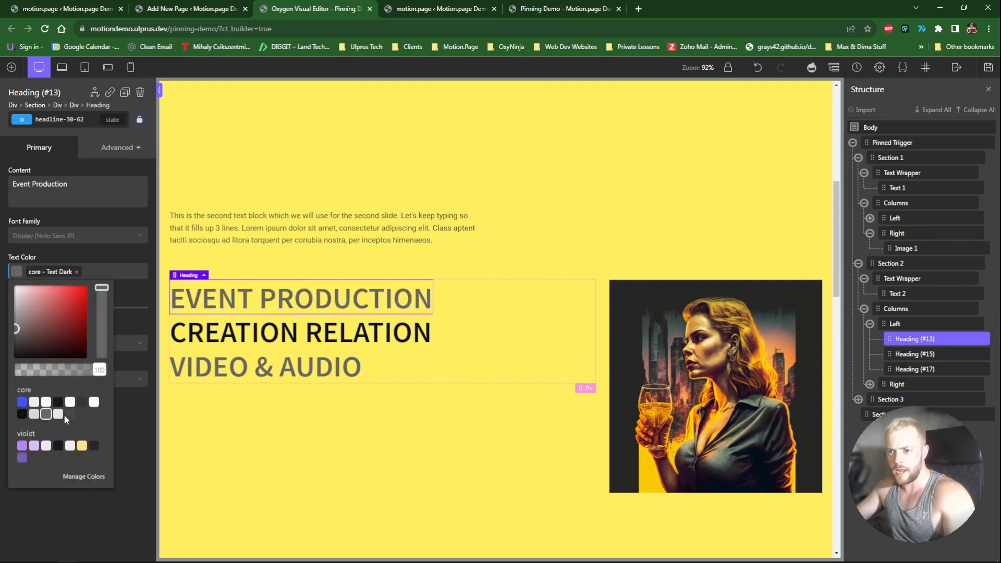
{"action": "left_click", "coordinate": [602, 167]}
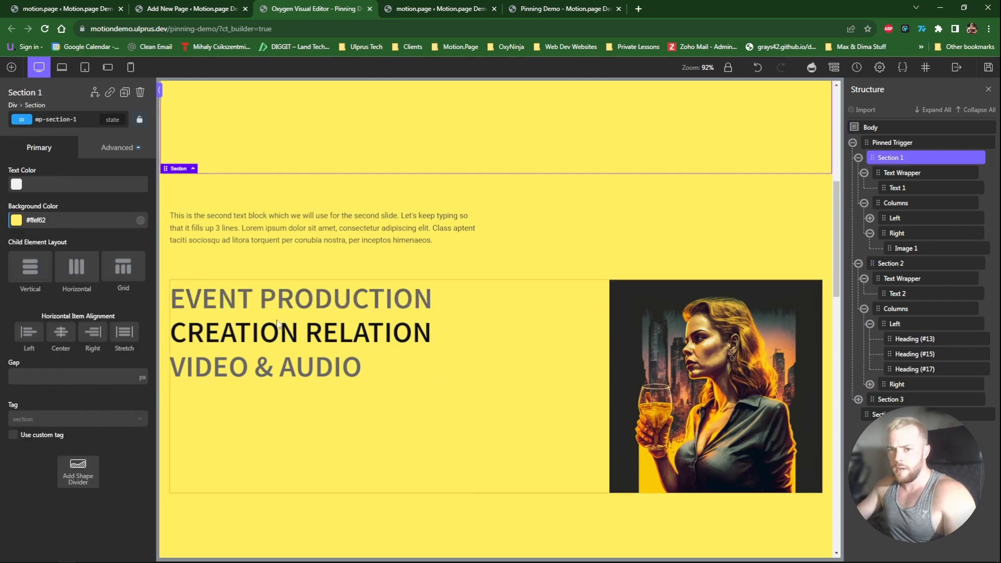
Check the second slide's look in the Motion.page builder, and set Section 2's background color to #ff6581 in the Oxygen editor
{"action": "left_click", "coordinate": [179, 6]}
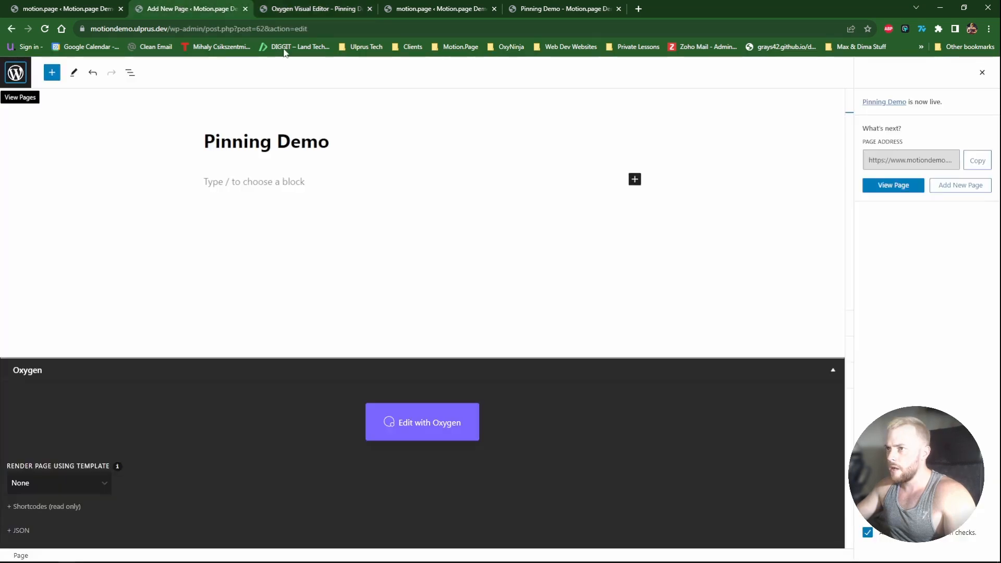
{"action": "left_click", "coordinate": [411, 7]}
{"action": "scroll", "coordinate": [372, 202], "scroll_direction": "down", "scroll_amount": 3}
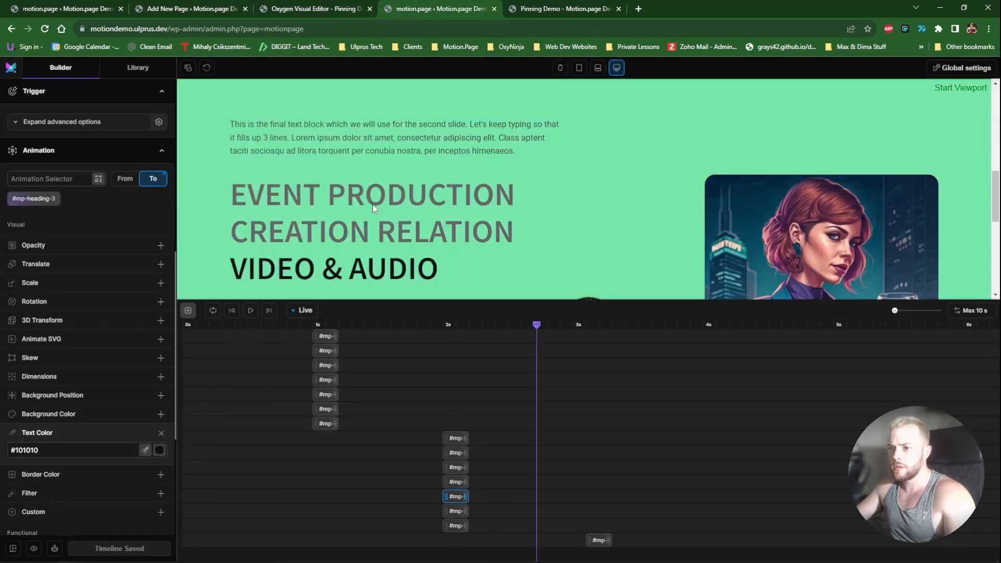
{"action": "scroll", "coordinate": [372, 204], "scroll_direction": "up", "scroll_amount": 2}
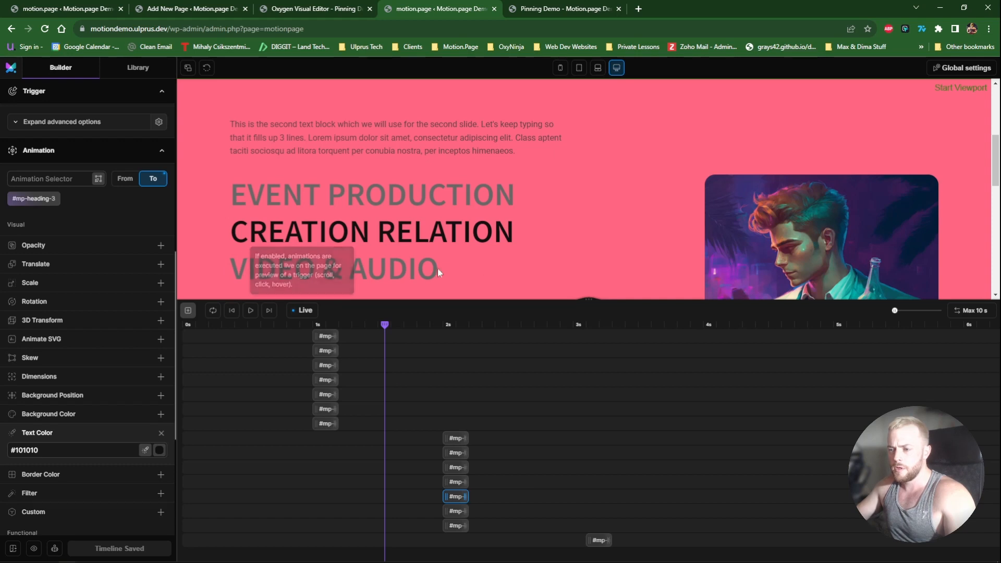
{"action": "left_click", "coordinate": [552, 7]}
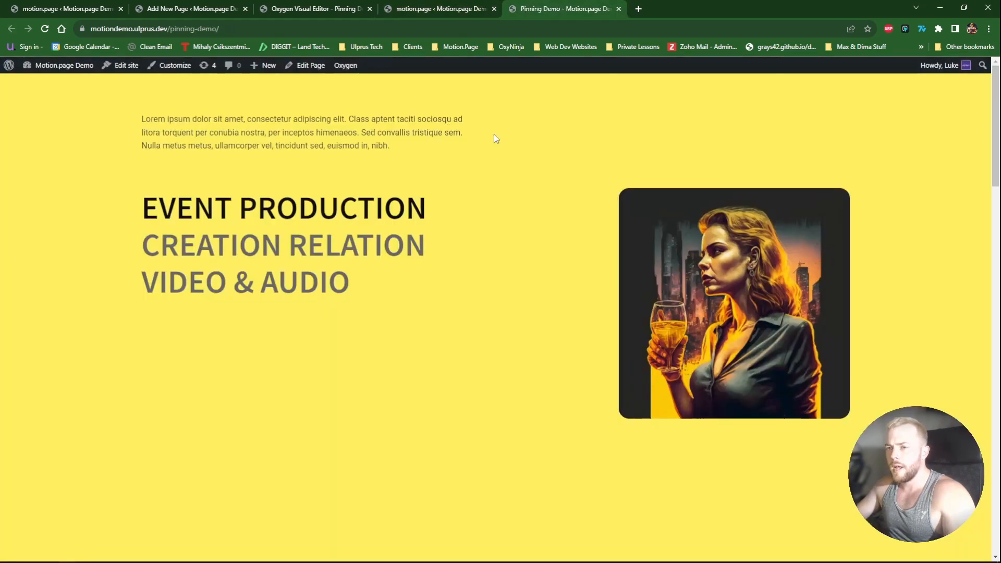
{"action": "key", "text": "ctrl+3"}
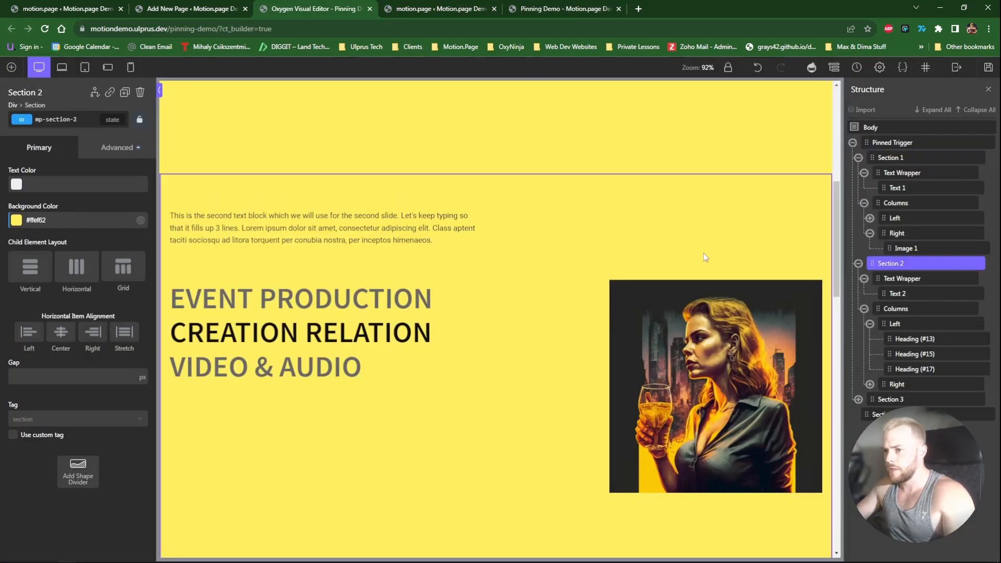
{"action": "left_click", "coordinate": [83, 224]}
{"action": "type", "text": "#ff6582"}
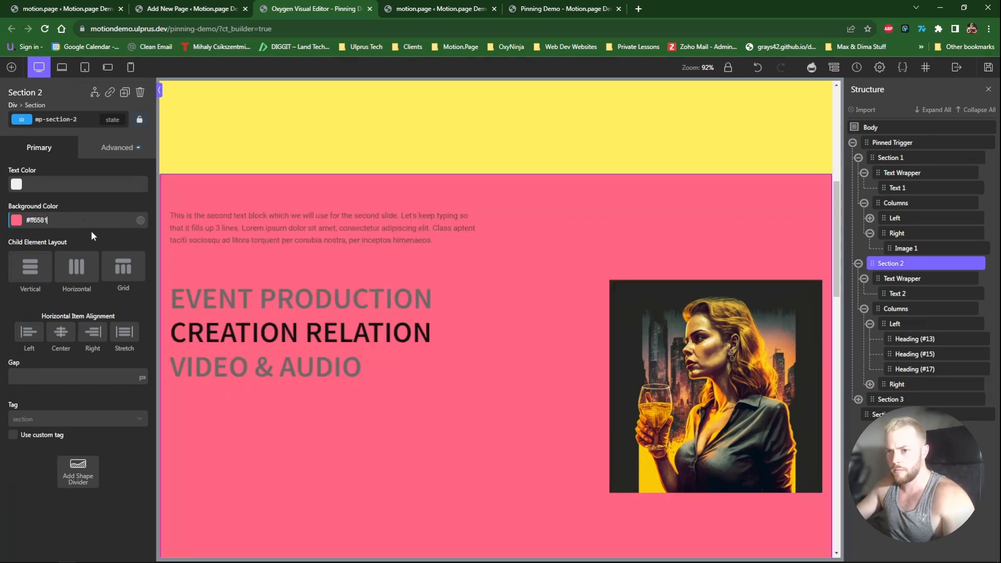
Delete Image 1 and Image 3 from Section 2's Right column
{"action": "scroll", "coordinate": [699, 339], "scroll_direction": "down", "scroll_amount": 1}
{"action": "left_click", "coordinate": [698, 339]}
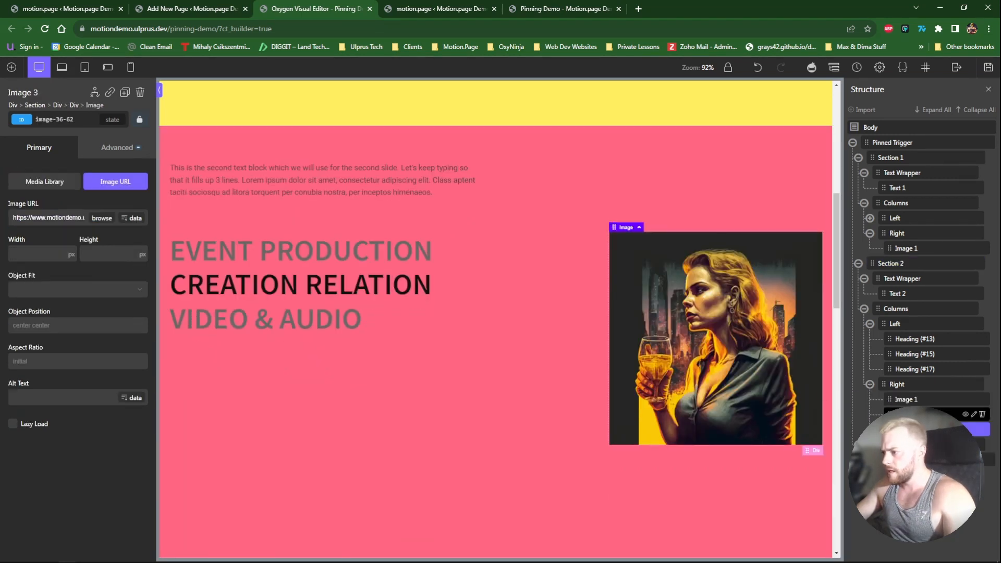
{"action": "left_click", "coordinate": [983, 415]}
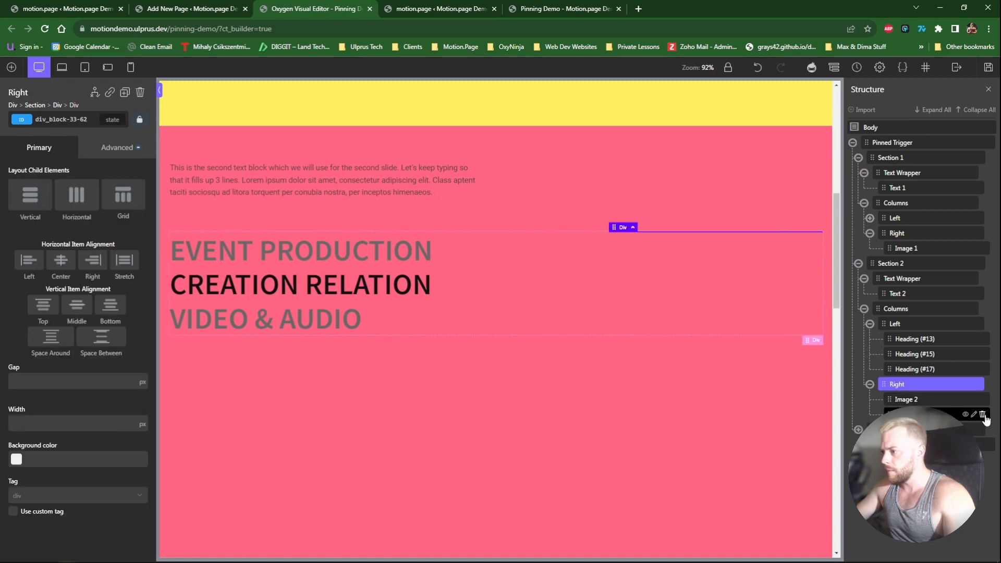
Clear the opacity setting of Image 2 in Section 2
{"action": "left_click", "coordinate": [916, 399]}
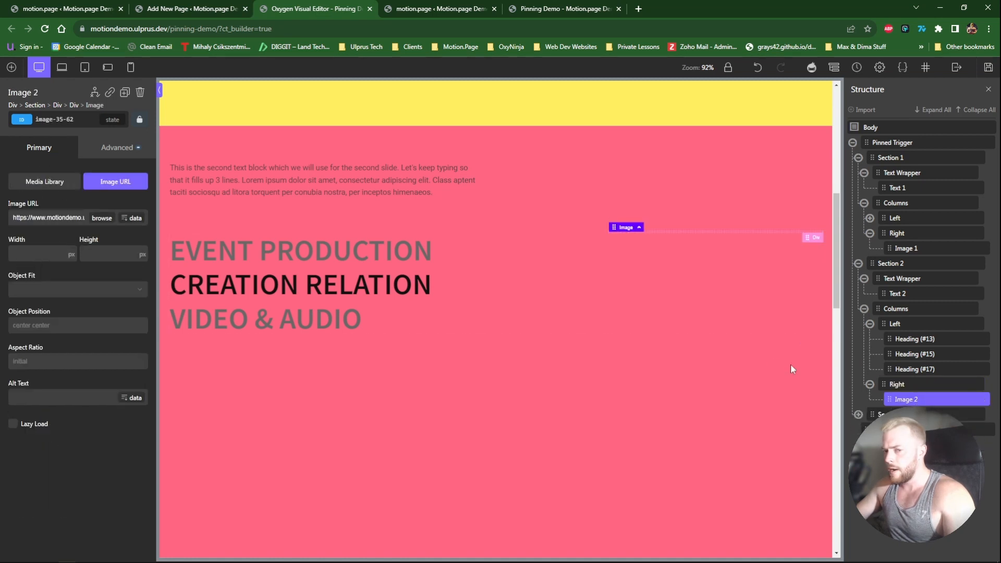
{"action": "left_click", "coordinate": [107, 149]}
{"action": "left_click", "coordinate": [78, 315]}
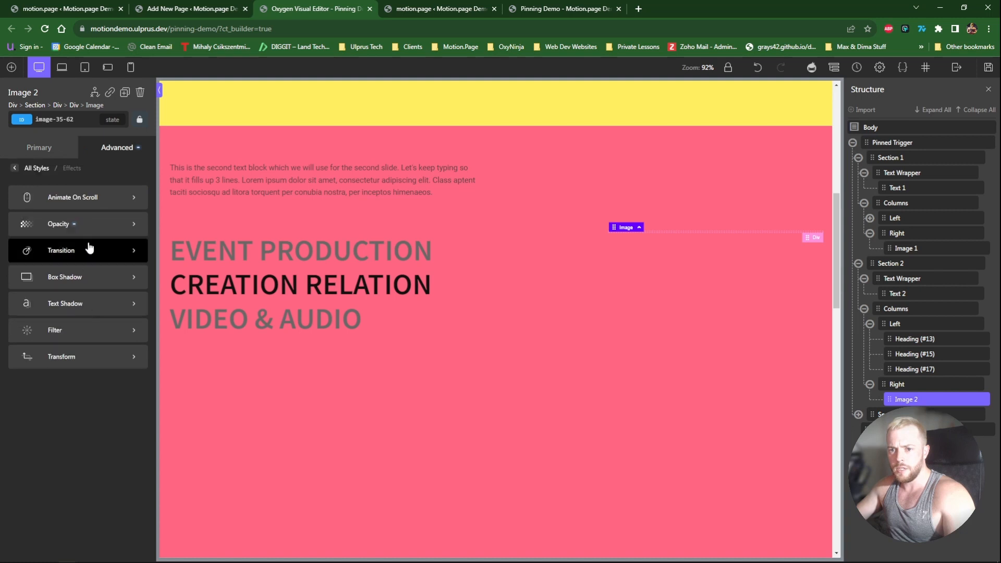
{"action": "left_click", "coordinate": [82, 230]}
{"action": "key", "text": "BackSpace"}
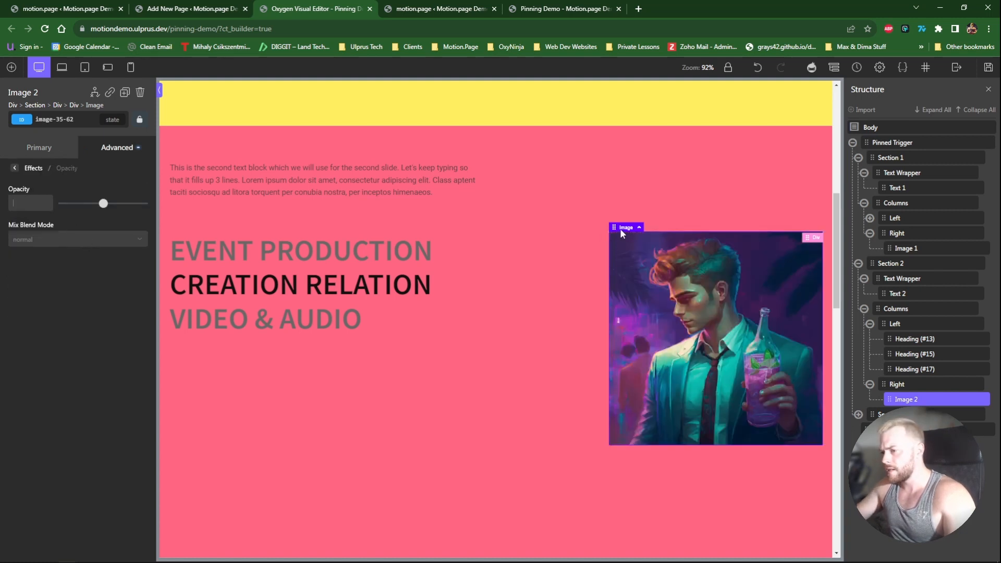
Remove the relative position setting from the ID selector of Section 3's Text Wrapper
{"action": "scroll", "coordinate": [686, 389], "scroll_direction": "down", "scroll_amount": 5}
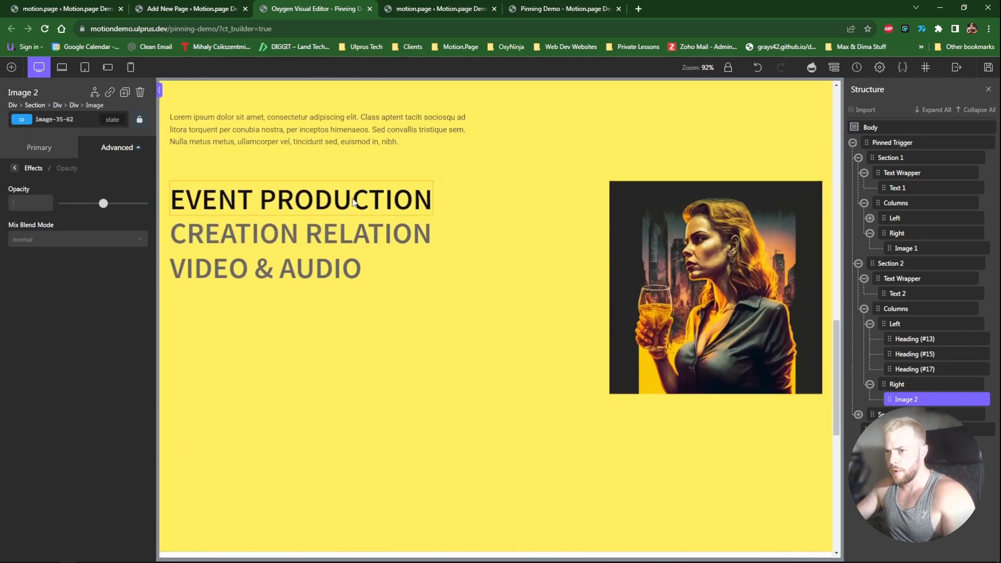
{"action": "scroll", "coordinate": [558, 279], "scroll_direction": "up", "scroll_amount": 1}
{"action": "left_click", "coordinate": [858, 414]}
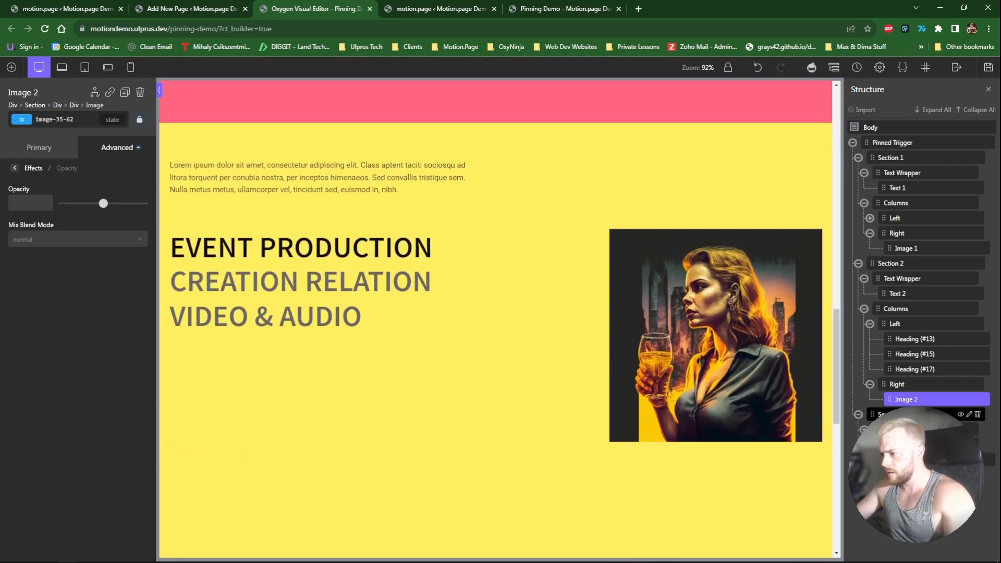
{"action": "left_click", "coordinate": [917, 429]}
{"action": "left_click", "coordinate": [63, 121]}
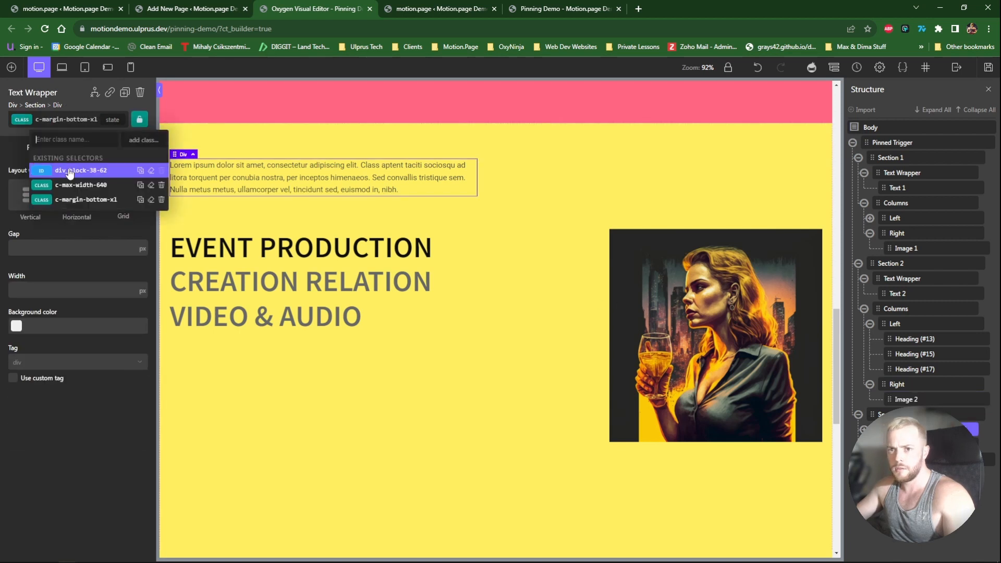
{"action": "left_click", "coordinate": [67, 168]}
{"action": "left_click", "coordinate": [117, 148]}
{"action": "left_click", "coordinate": [74, 233]}
{"action": "scroll", "coordinate": [96, 316], "scroll_direction": "down", "scroll_amount": 6}
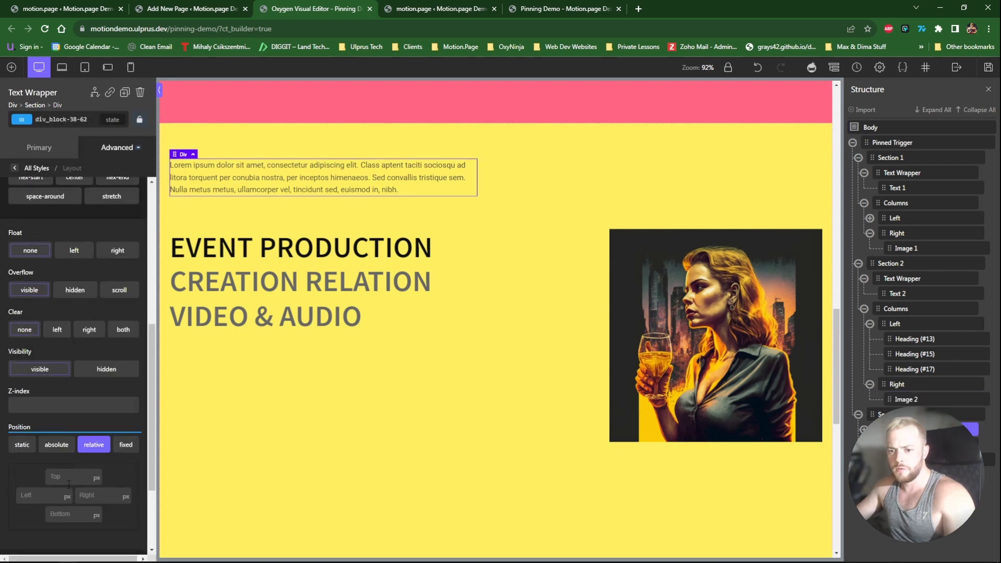
{"action": "left_click", "coordinate": [94, 445]}
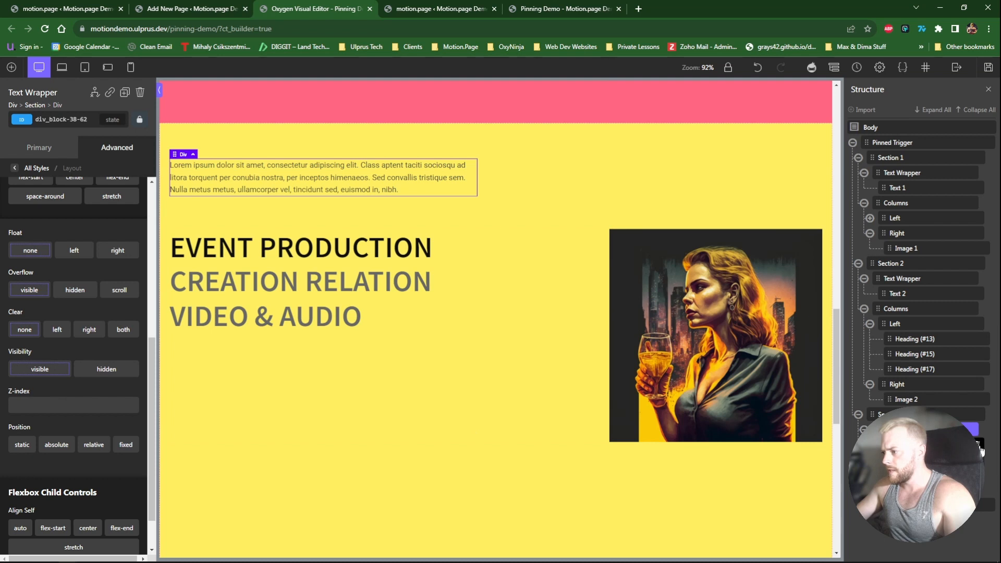
Delete Text 1 and Text 2 from Section 3's Text Wrapper and remove the absolute position setting from Text 3
{"action": "left_click", "coordinate": [217, 168]}
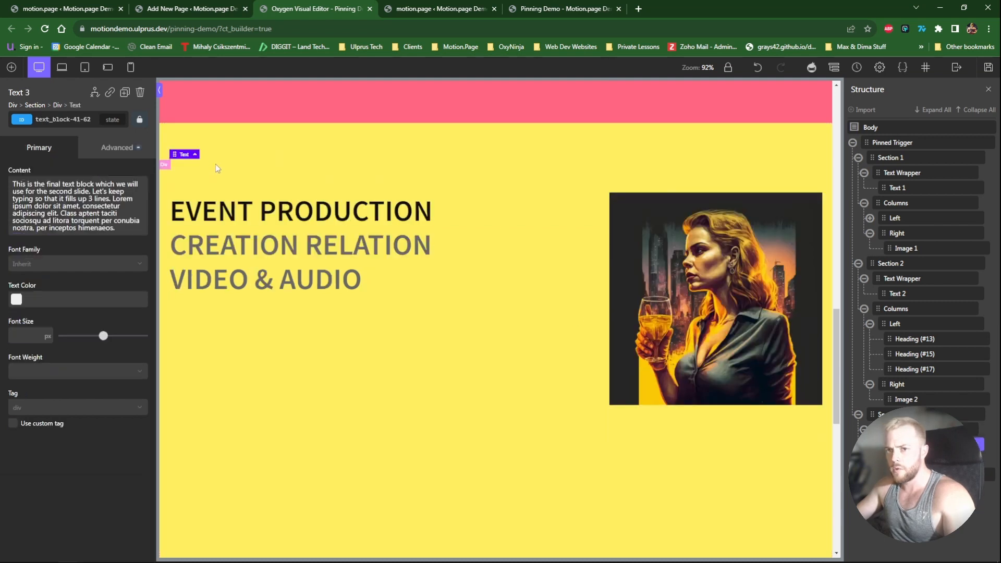
{"action": "left_click", "coordinate": [117, 147]}
{"action": "left_click", "coordinate": [88, 232]}
{"action": "scroll", "coordinate": [67, 445], "scroll_direction": "down", "scroll_amount": 3}
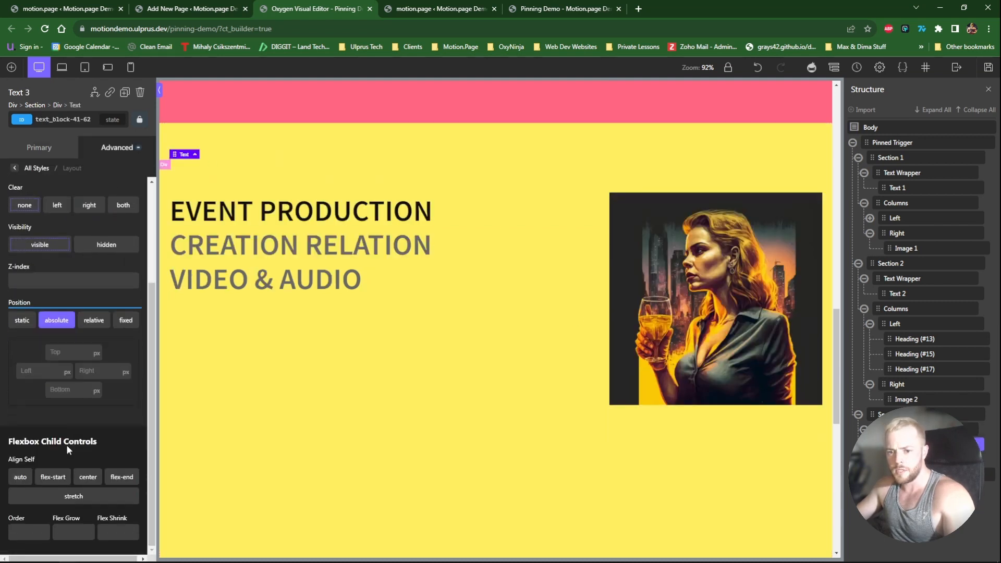
{"action": "left_click", "coordinate": [57, 320]}
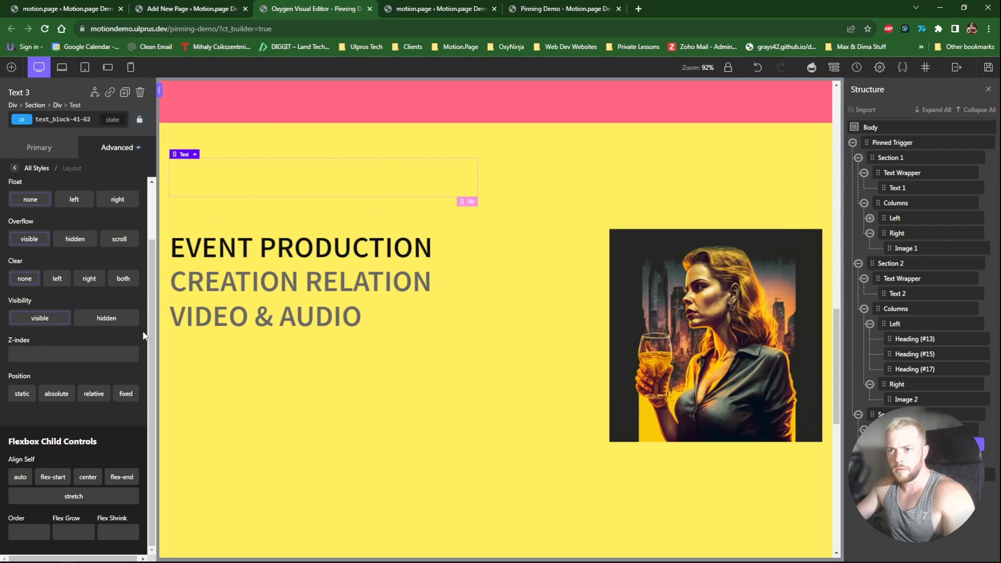
Set the opacity of Text 3 in Section 3 to 0.7
{"action": "left_click", "coordinate": [104, 148]}
{"action": "left_click", "coordinate": [70, 313]}
{"action": "left_click", "coordinate": [51, 224]}
{"action": "left_click", "coordinate": [25, 204]}
{"action": "type", "text": "0"}
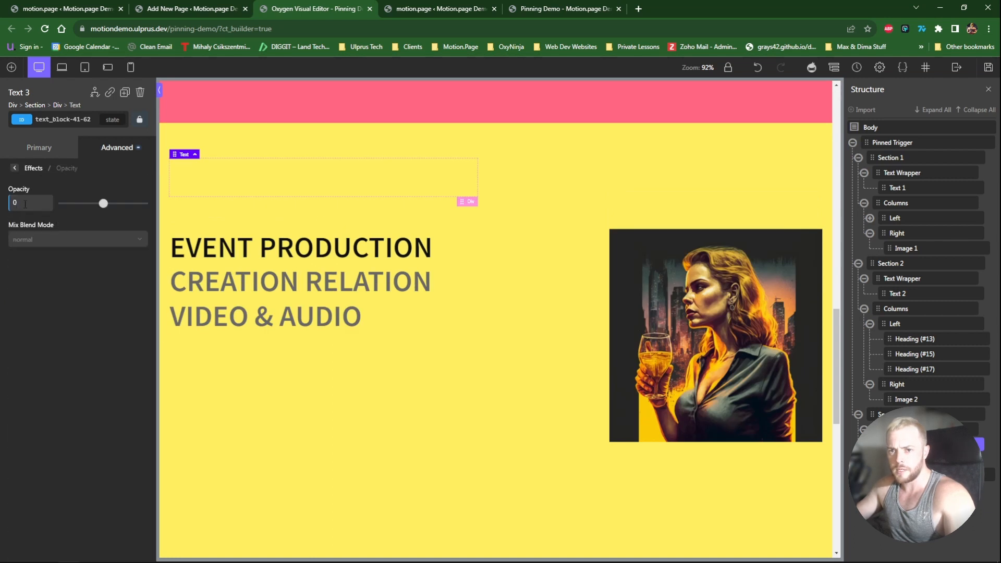
{"action": "type", "text": ".7"}
In Section 3, set the Event Production heading's text color to core - Text Dark and the Video & Audio heading's to core - Heading Dark
{"action": "left_click", "coordinate": [240, 249]}
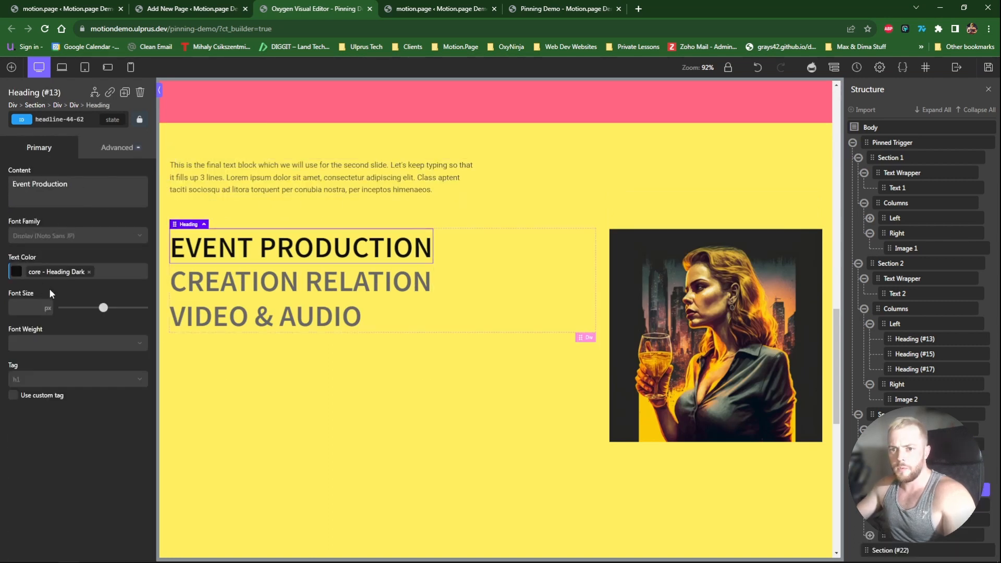
{"action": "left_click", "coordinate": [18, 272]}
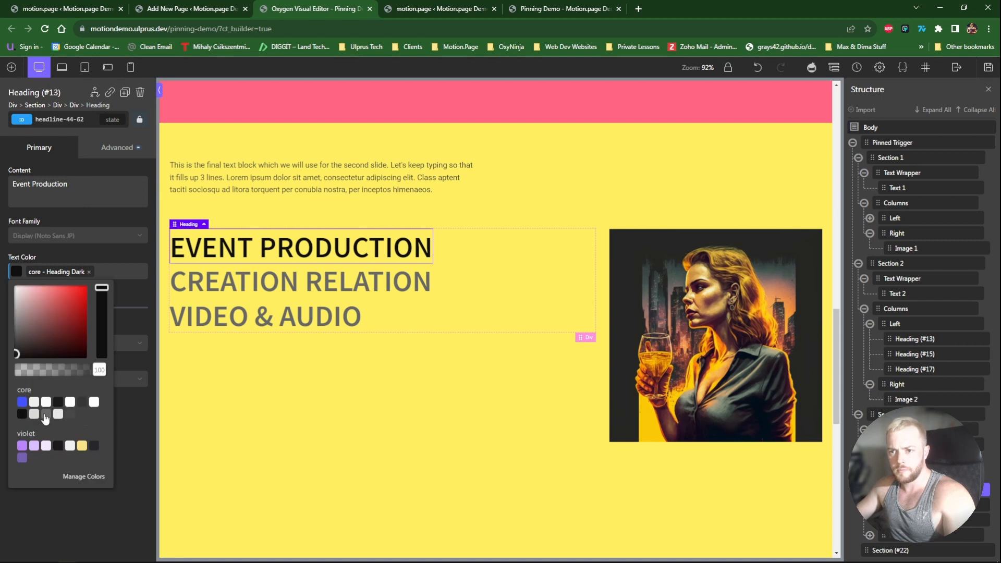
{"action": "left_click", "coordinate": [45, 413]}
{"action": "left_click", "coordinate": [243, 320]}
{"action": "left_click", "coordinate": [17, 271]}
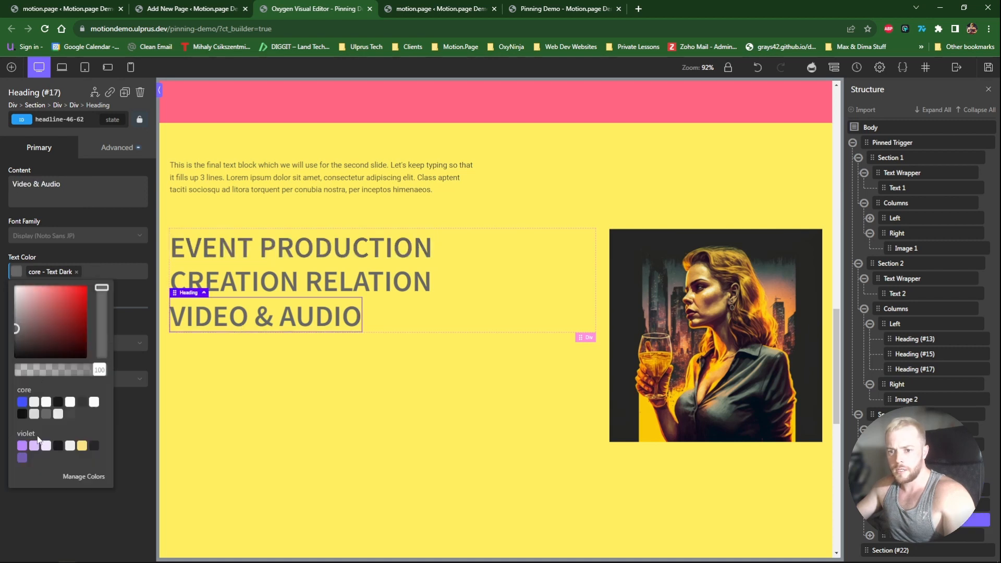
{"action": "left_click", "coordinate": [21, 416]}
Delete Image 1 and Image 2 from Section 3's Right column and remove the absolute position setting from Image 3
{"action": "left_click", "coordinate": [721, 383]}
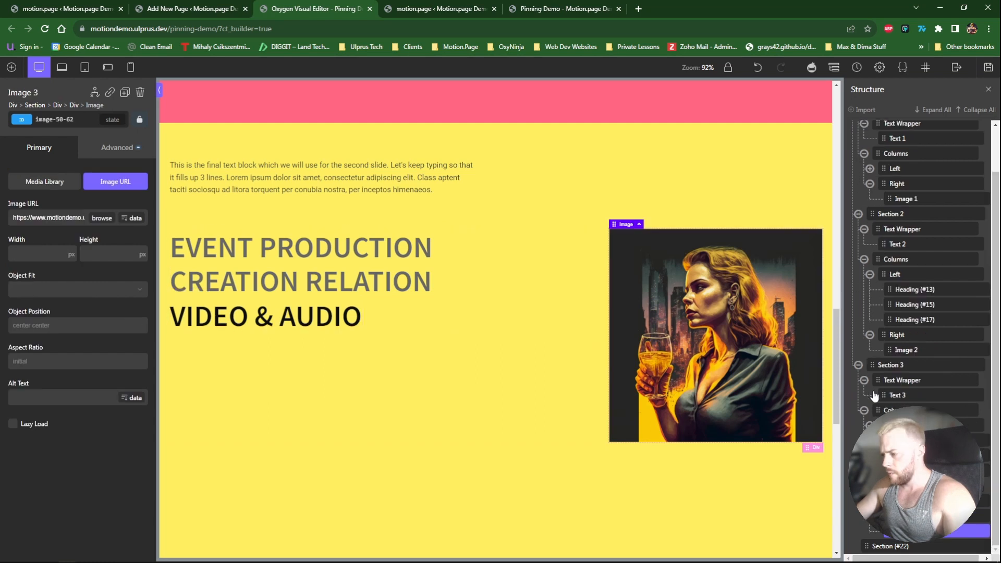
{"action": "left_click", "coordinate": [980, 502]}
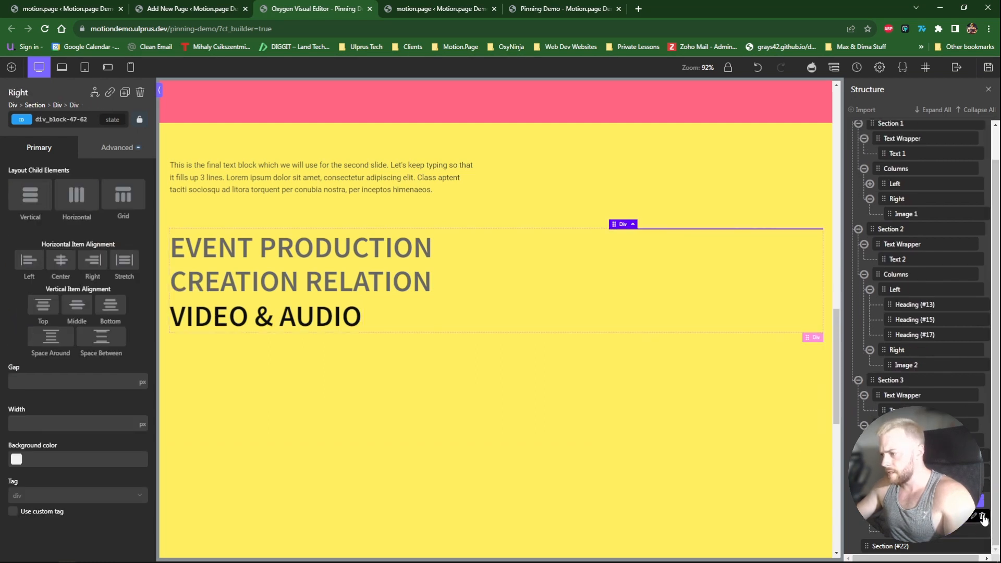
{"action": "left_click", "coordinate": [923, 530]}
{"action": "left_click", "coordinate": [96, 152]}
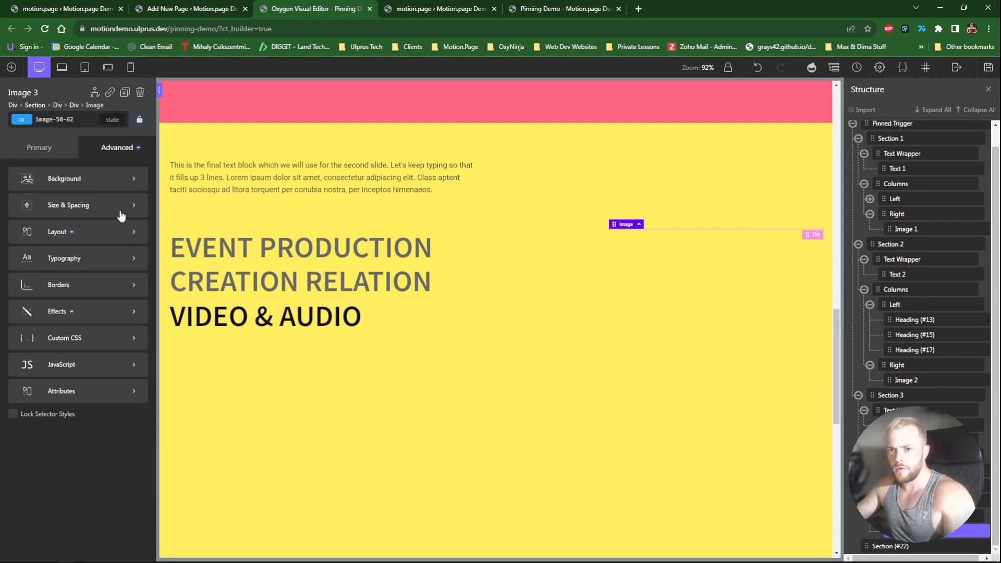
{"action": "left_click", "coordinate": [73, 234]}
{"action": "left_click", "coordinate": [61, 459]}
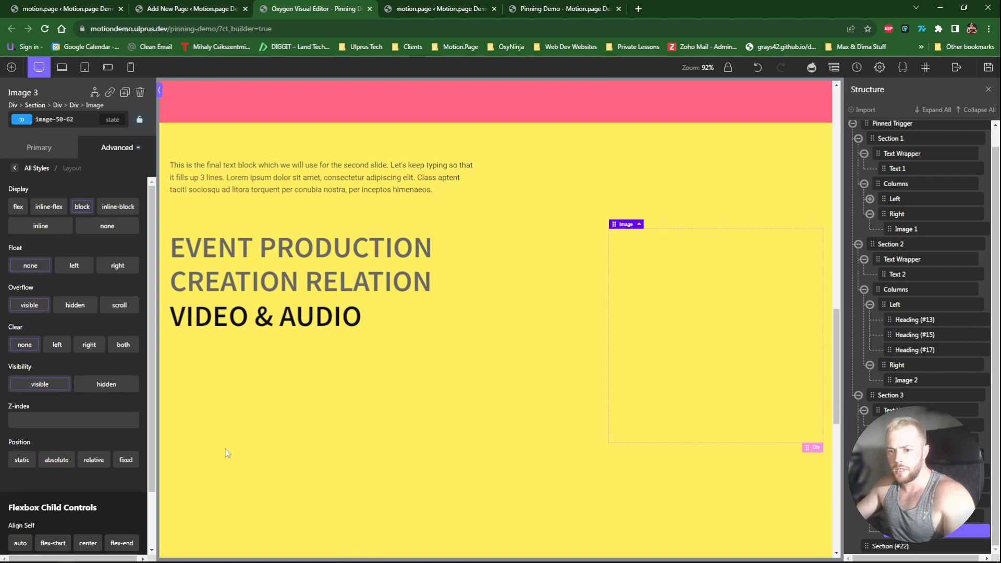
Remove the relative position setting from Section 3's Right column
{"action": "left_click", "coordinate": [924, 515]}
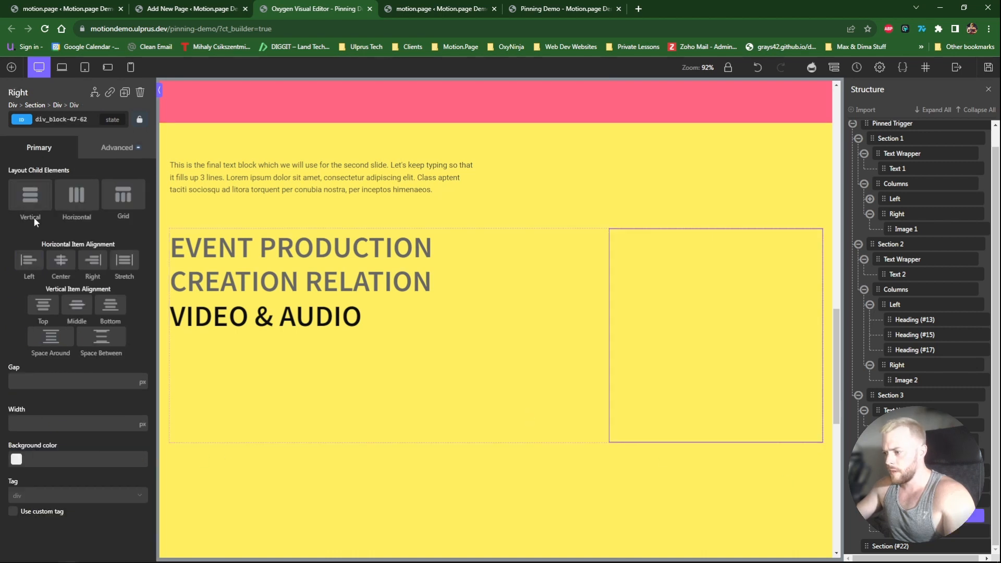
{"action": "left_click", "coordinate": [106, 150]}
{"action": "left_click", "coordinate": [73, 231]}
{"action": "scroll", "coordinate": [73, 458], "scroll_direction": "down", "scroll_amount": 5}
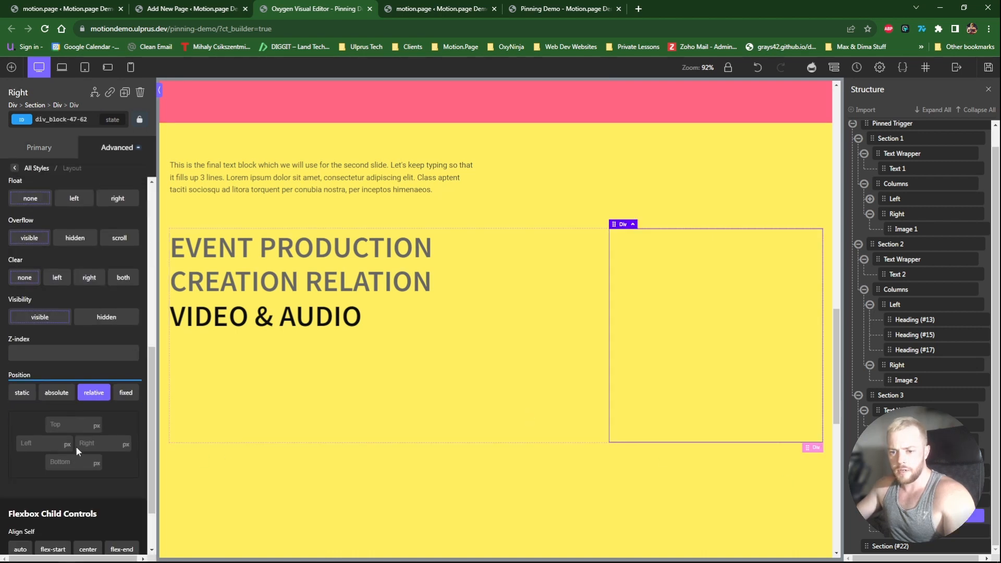
{"action": "left_click", "coordinate": [104, 394]}
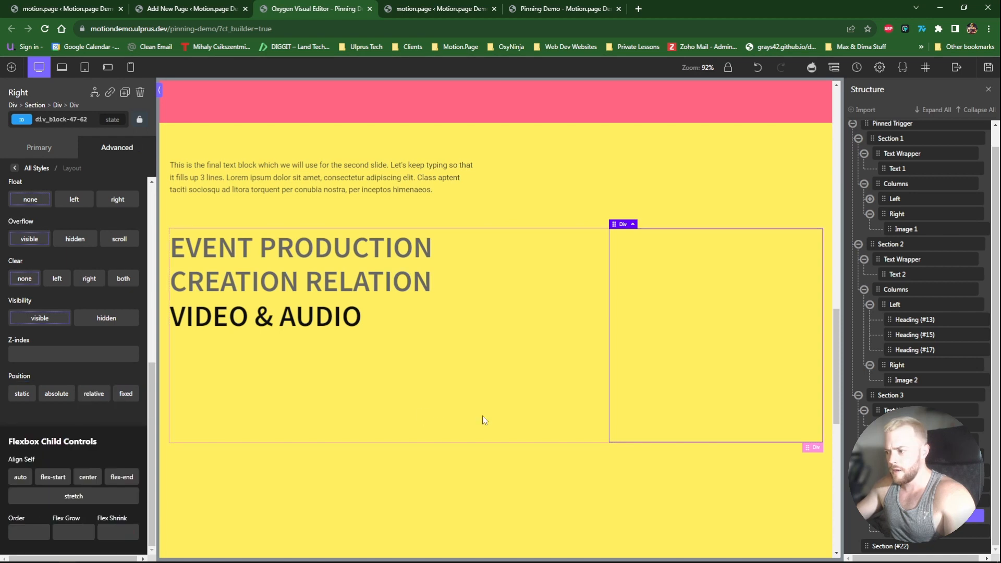
Clear the opacity value of Image 3 in Section 3
{"action": "left_click", "coordinate": [930, 533]}
{"action": "left_click", "coordinate": [115, 148]}
{"action": "left_click", "coordinate": [73, 310]}
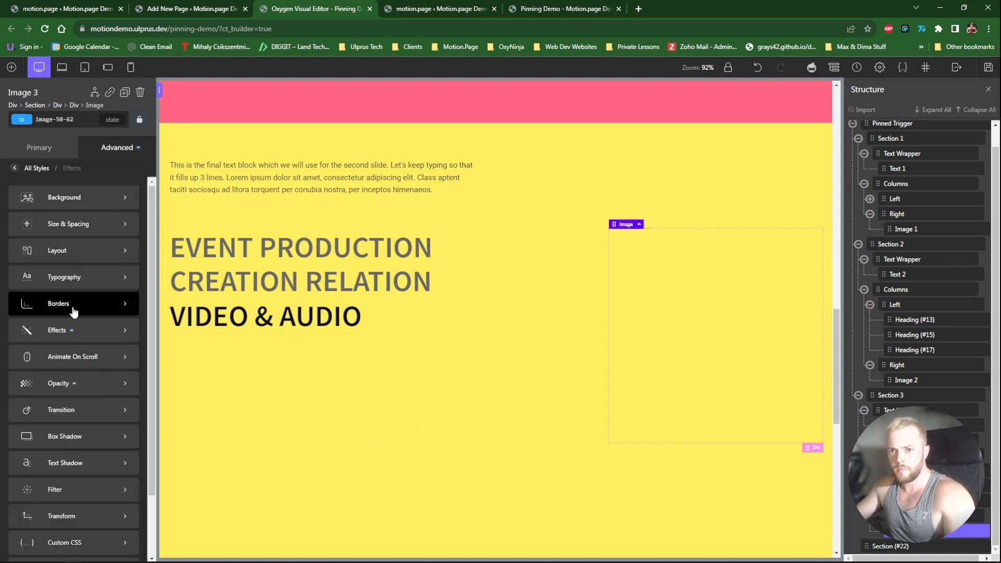
{"action": "left_click", "coordinate": [53, 222]}
{"action": "key", "text": "BackSpace"}
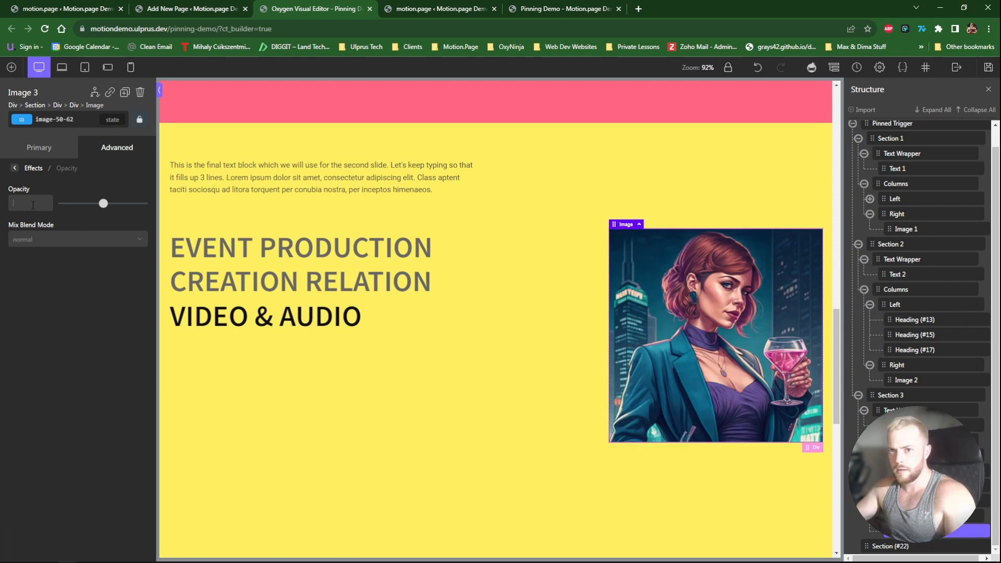
Remove the absolute position setting from Image 2 in Section 2
{"action": "scroll", "coordinate": [474, 324], "scroll_direction": "up", "scroll_amount": 7}
{"action": "left_click", "coordinate": [713, 229]}
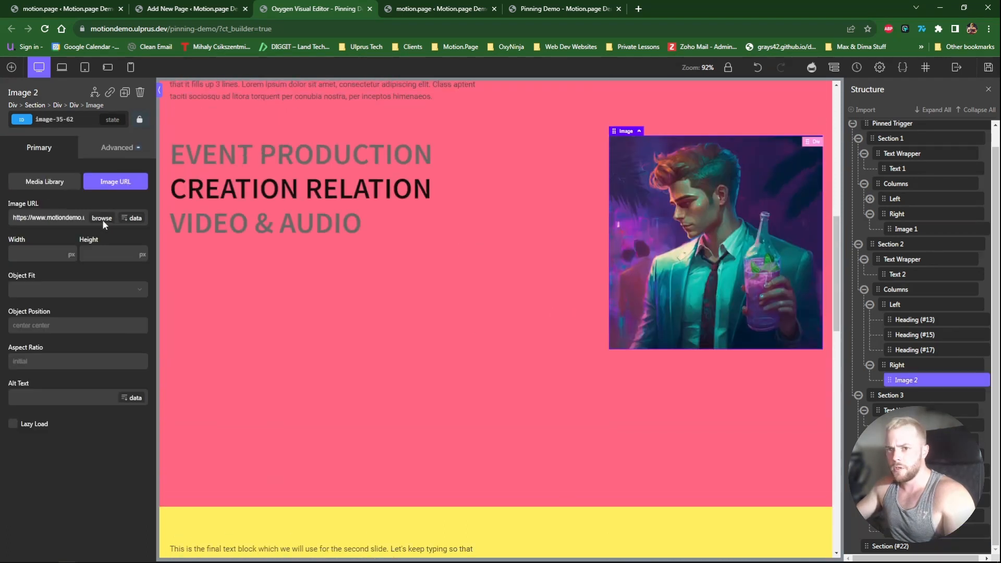
{"action": "left_click", "coordinate": [104, 149]}
{"action": "left_click", "coordinate": [78, 230]}
{"action": "left_click", "coordinate": [57, 449]}
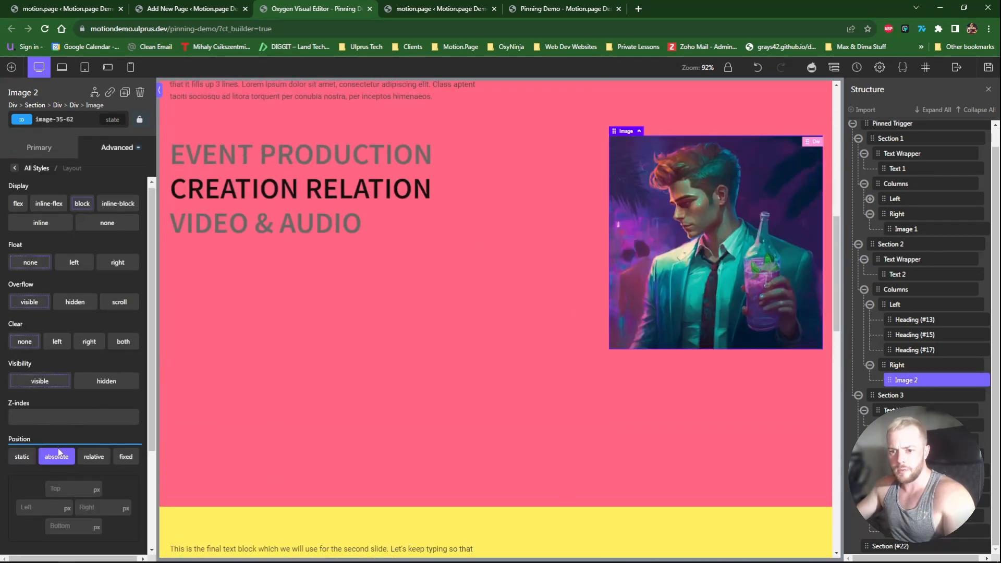
{"action": "scroll", "coordinate": [73, 339], "scroll_direction": "down", "scroll_amount": 3}
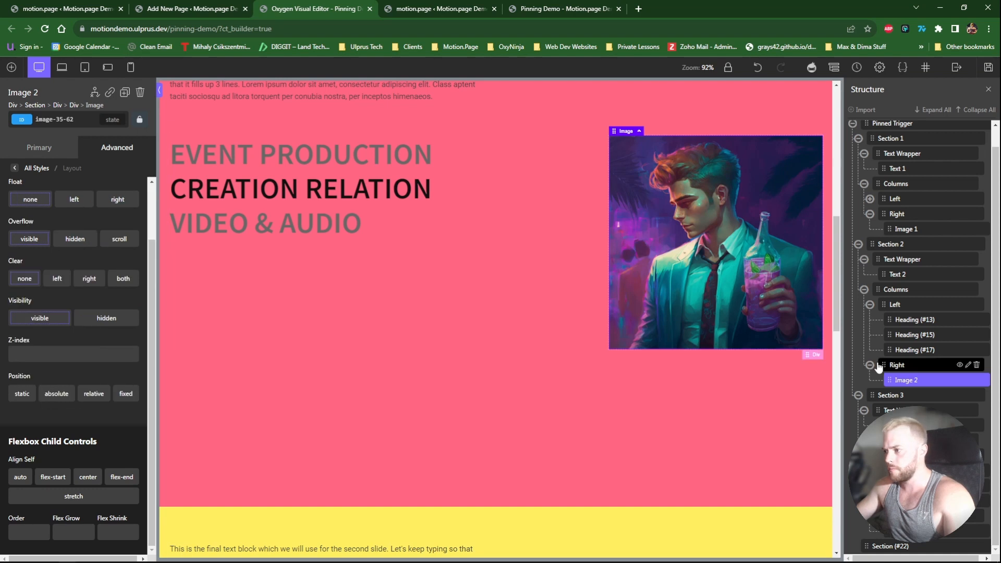
Remove the relative position setting from Section 2's Right column
{"action": "left_click", "coordinate": [897, 365]}
{"action": "left_click", "coordinate": [112, 148]}
{"action": "left_click", "coordinate": [78, 230]}
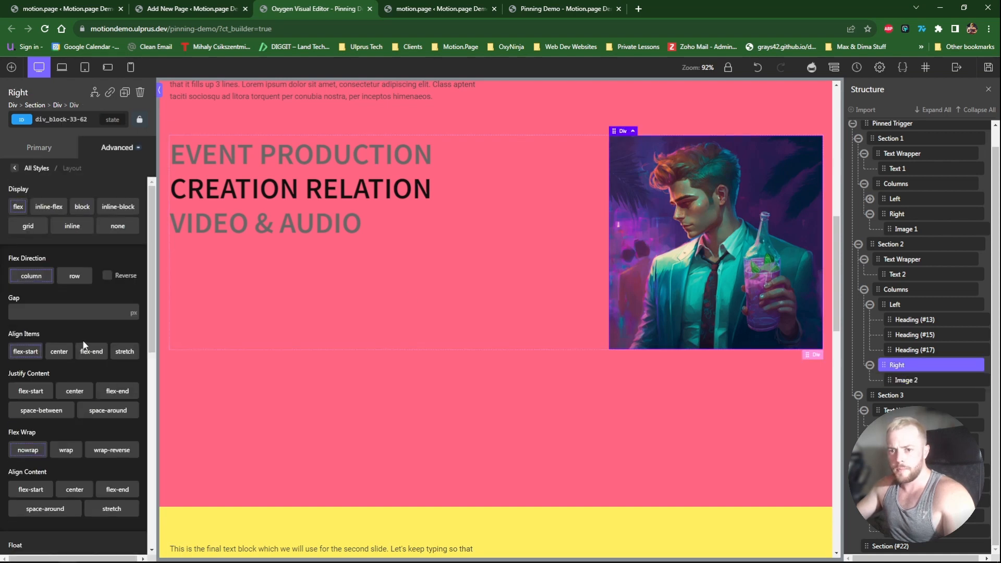
{"action": "scroll", "coordinate": [81, 445], "scroll_direction": "down", "scroll_amount": 4}
{"action": "left_click", "coordinate": [93, 320]}
Set Section 3's background color to #76e7ab
{"action": "scroll", "coordinate": [359, 357], "scroll_direction": "down", "scroll_amount": 5}
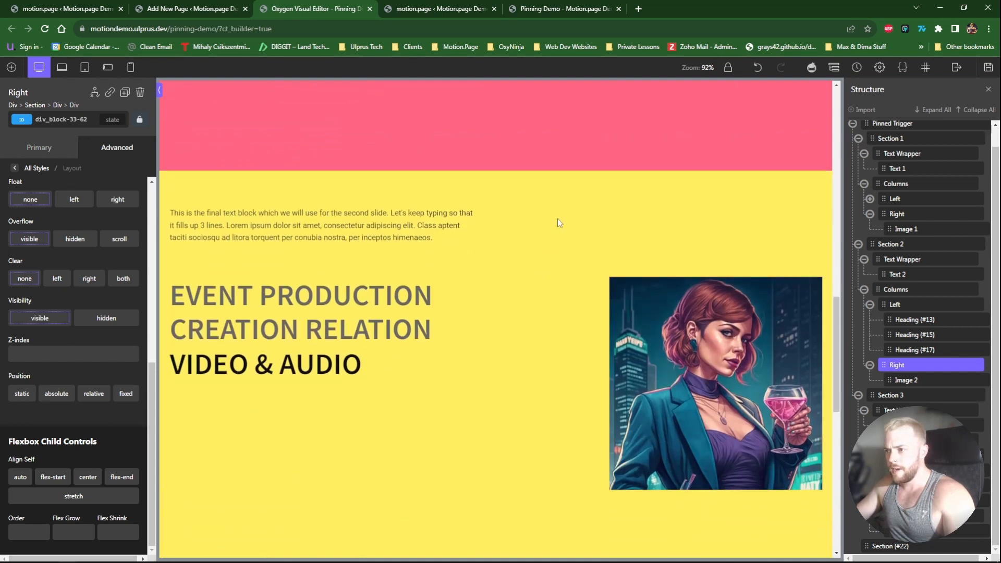
{"action": "left_click", "coordinate": [559, 223]}
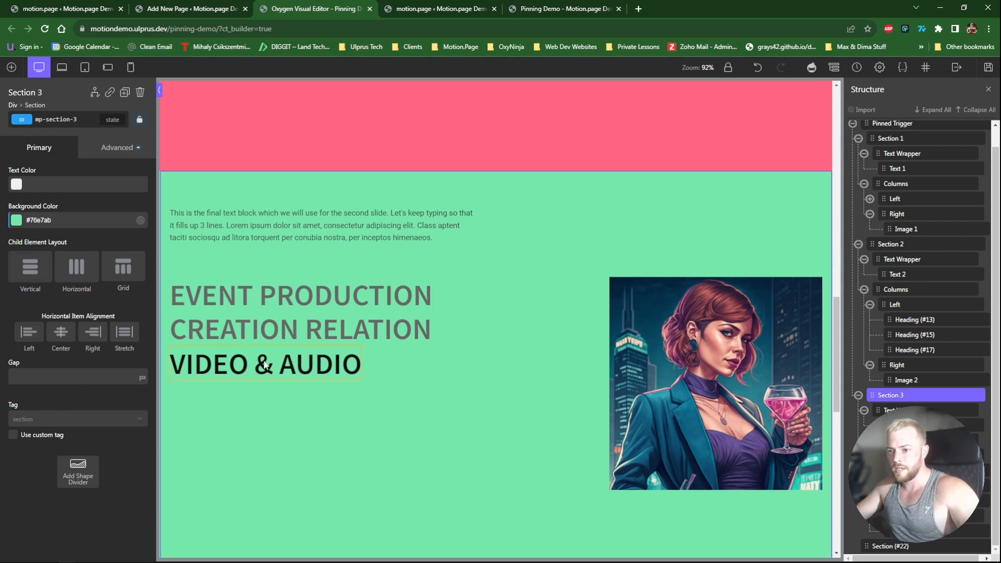
Delete the #mp-image-wrapper > img border-radius rule from the Globals stylesheet
{"action": "scroll", "coordinate": [396, 359], "scroll_direction": "up", "scroll_amount": 15}
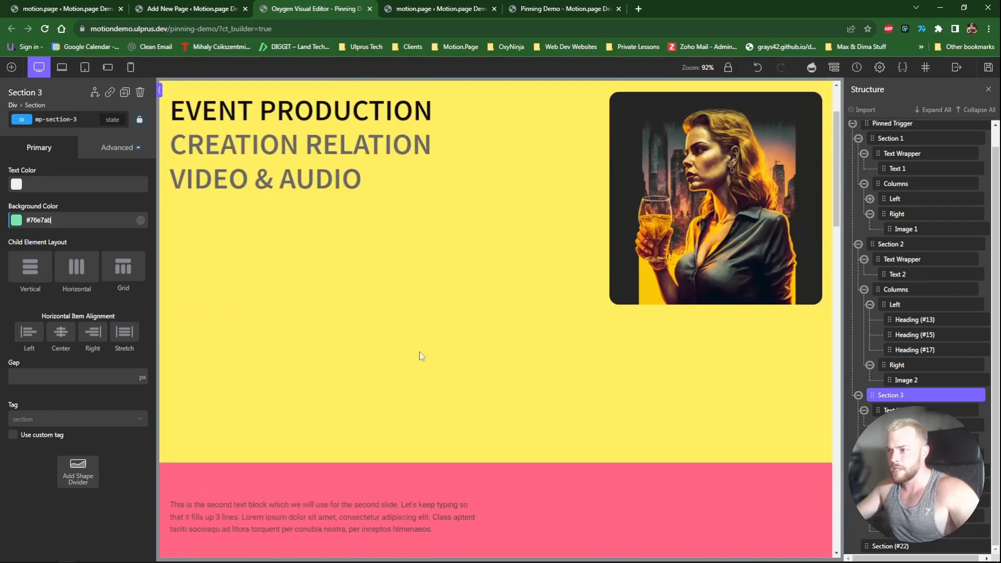
{"action": "left_click", "coordinate": [652, 239]}
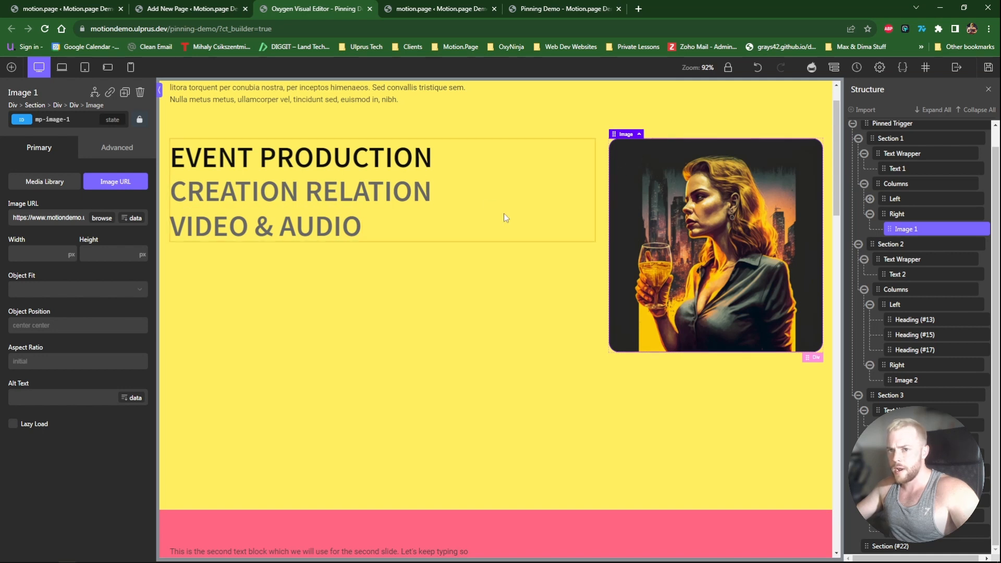
{"action": "left_click", "coordinate": [57, 119]}
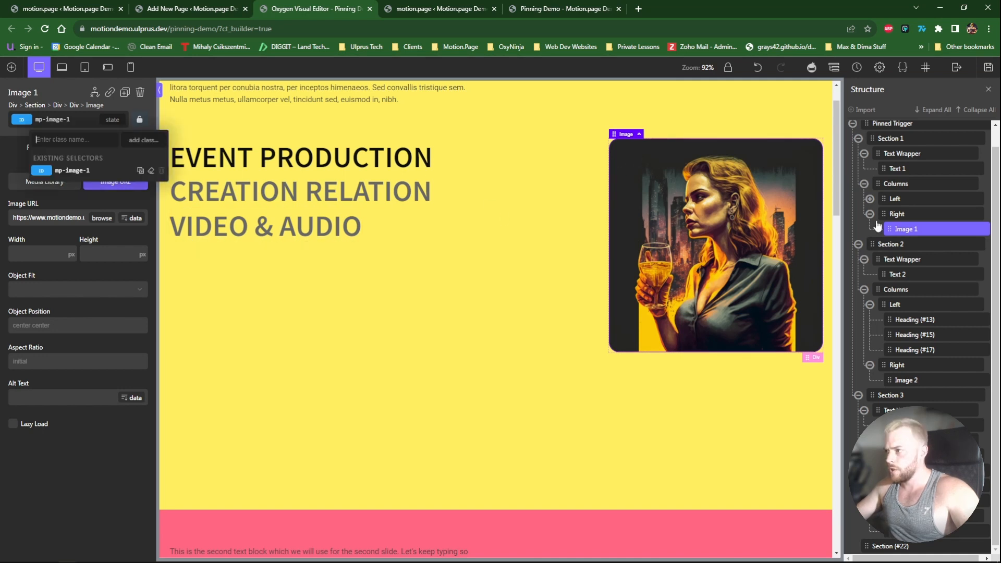
{"action": "left_click", "coordinate": [886, 214]}
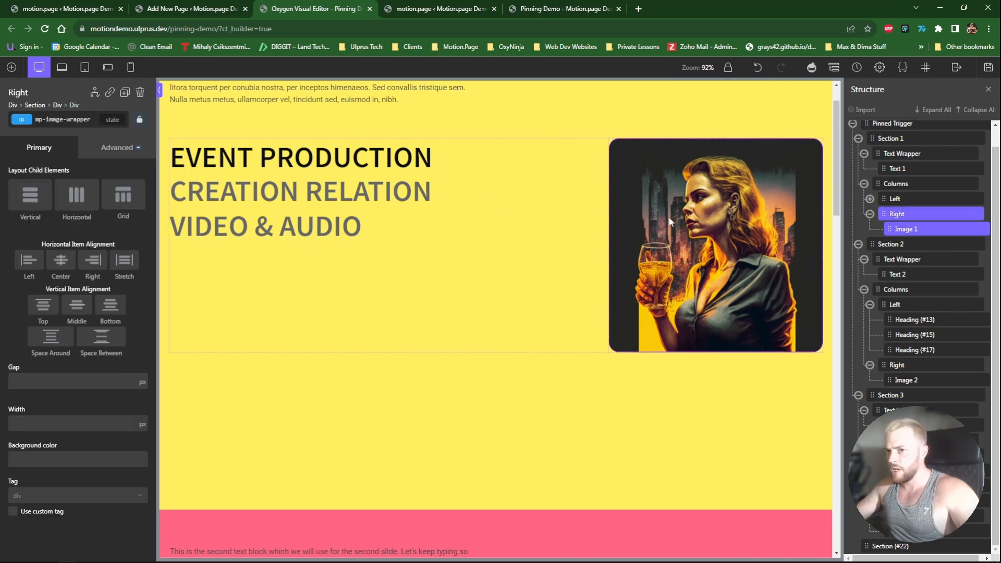
{"action": "left_click", "coordinate": [902, 67]}
{"action": "left_click", "coordinate": [883, 153]}
{"action": "left_click", "coordinate": [882, 234]}
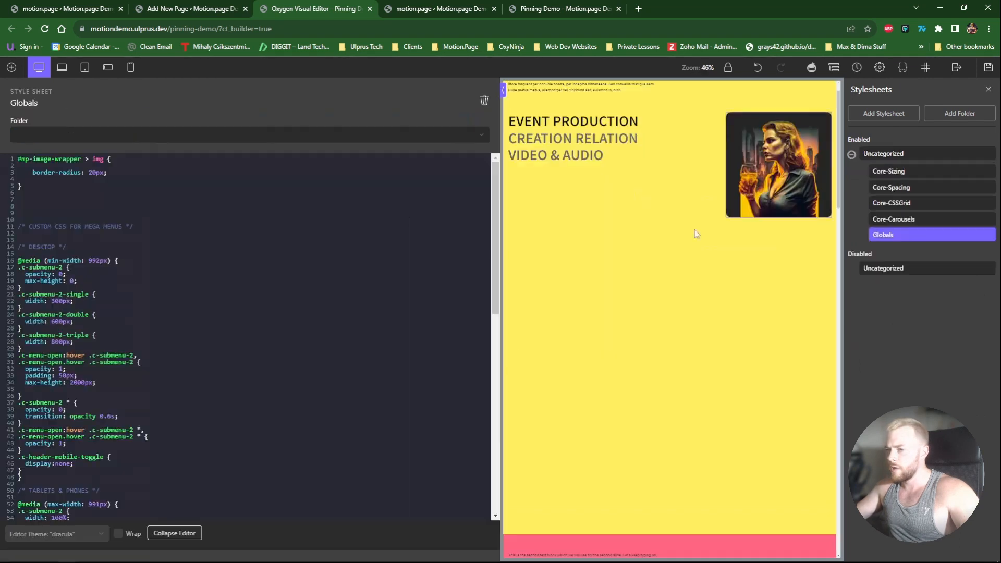
{"action": "left_click_drag", "start_coordinate": [21, 199], "coordinate": [2, 146]}
{"action": "key", "text": "Delete"}
{"action": "key", "text": "Delete"}
{"action": "key", "text": "Delete"}
{"action": "key", "text": "Delete"}
{"action": "key", "text": "Delete"}
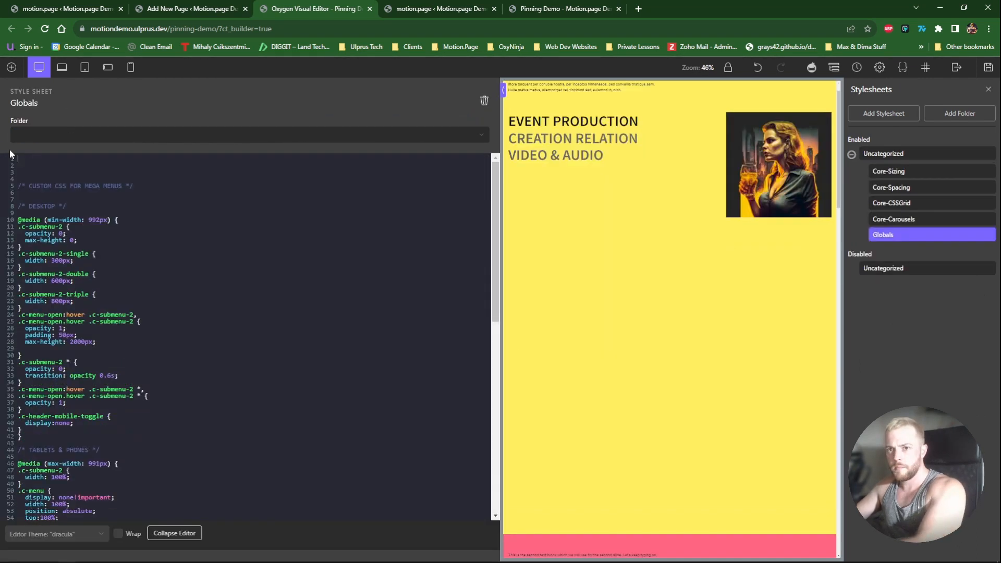
Add the existing class c-rounded to Image 1 in Section 1
{"action": "left_click", "coordinate": [793, 198]}
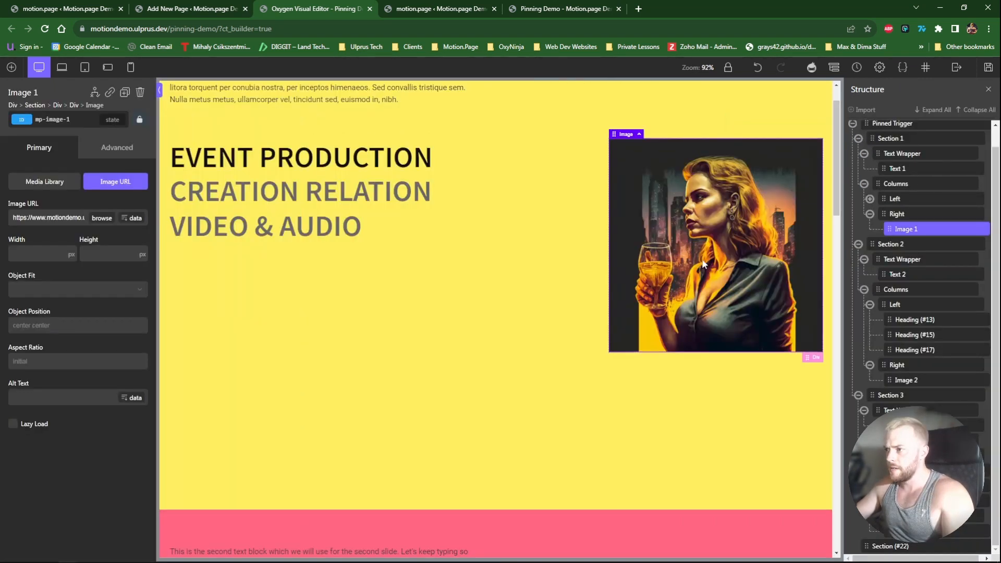
{"action": "scroll", "coordinate": [703, 264], "scroll_direction": "up", "scroll_amount": 1}
{"action": "left_click", "coordinate": [52, 119]}
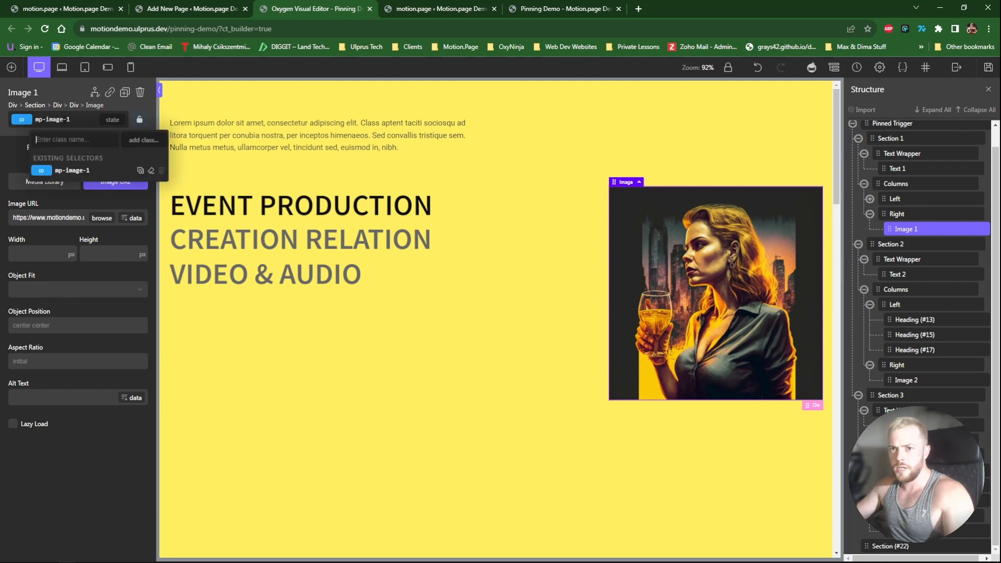
{"action": "type", "text": "roun"}
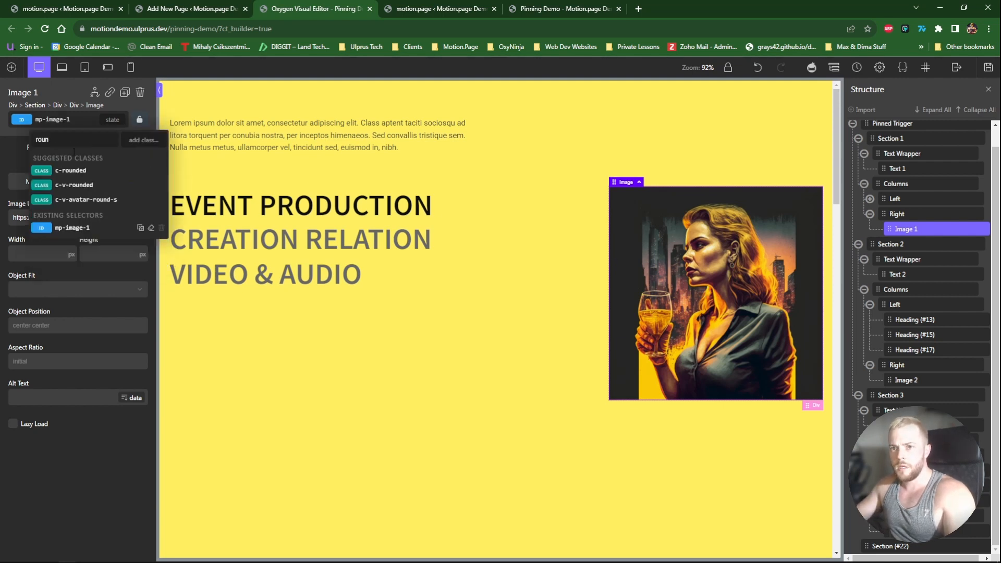
{"action": "left_click", "coordinate": [70, 170]}
Apply the c-rounded class to Image 2 in Section 2
{"action": "scroll", "coordinate": [501, 294], "scroll_direction": "down", "scroll_amount": 5}
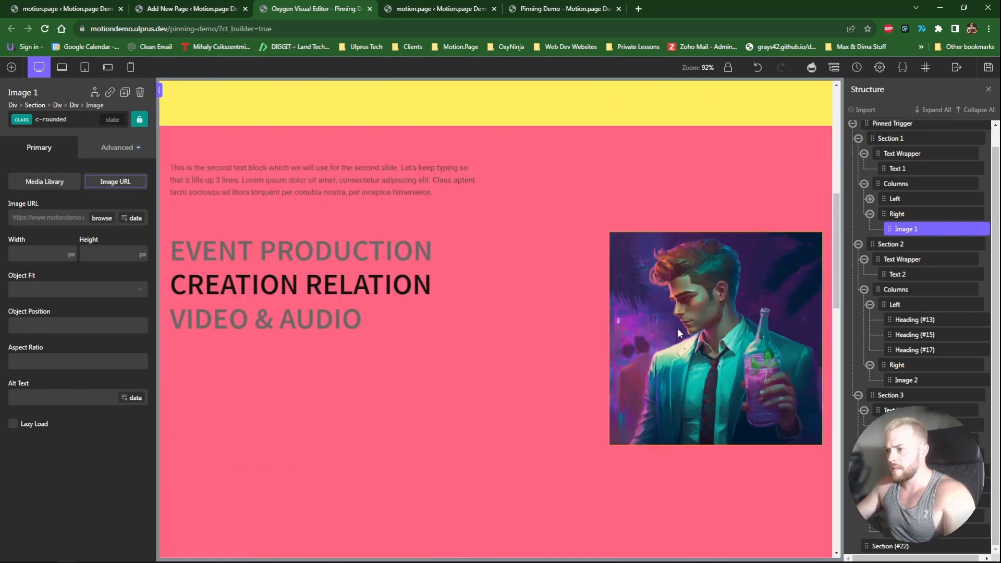
{"action": "left_click", "coordinate": [677, 327]}
{"action": "left_click", "coordinate": [44, 119]}
{"action": "type", "text": "roun"}
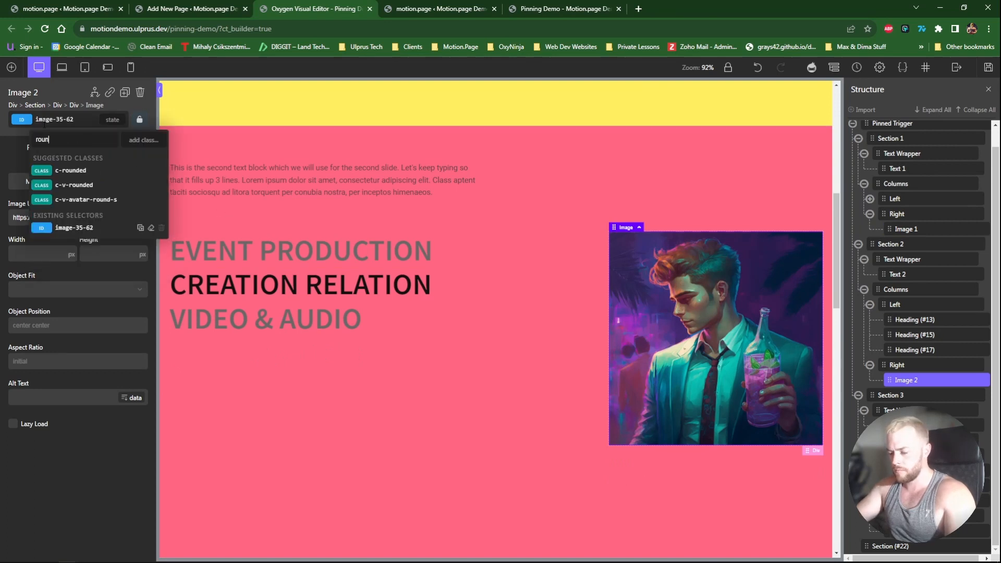
{"action": "left_click", "coordinate": [70, 171]}
Apply the c-rounded class to Image 3 in Section 3
{"action": "scroll", "coordinate": [582, 282], "scroll_direction": "down", "scroll_amount": 5}
{"action": "scroll", "coordinate": [582, 282], "scroll_direction": "down", "scroll_amount": 4}
{"action": "left_click", "coordinate": [623, 323]}
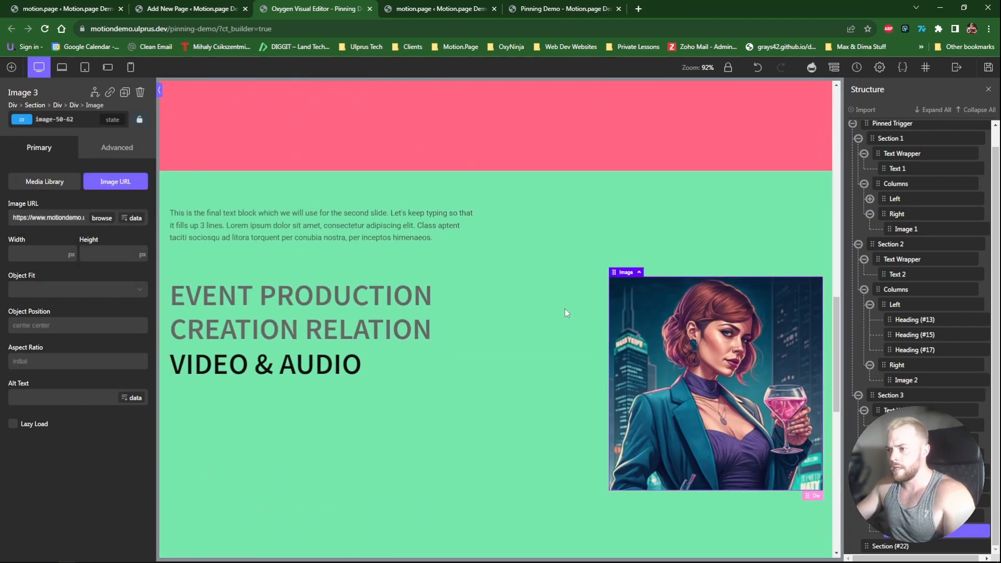
{"action": "left_click", "coordinate": [54, 121]}
{"action": "type", "text": "roun"}
{"action": "left_click", "coordinate": [71, 170]}
Collapse the three sections in the structure tree and set the Pinned Trigger div's position to relative
{"action": "scroll", "coordinate": [477, 226], "scroll_direction": "up", "scroll_amount": 15}
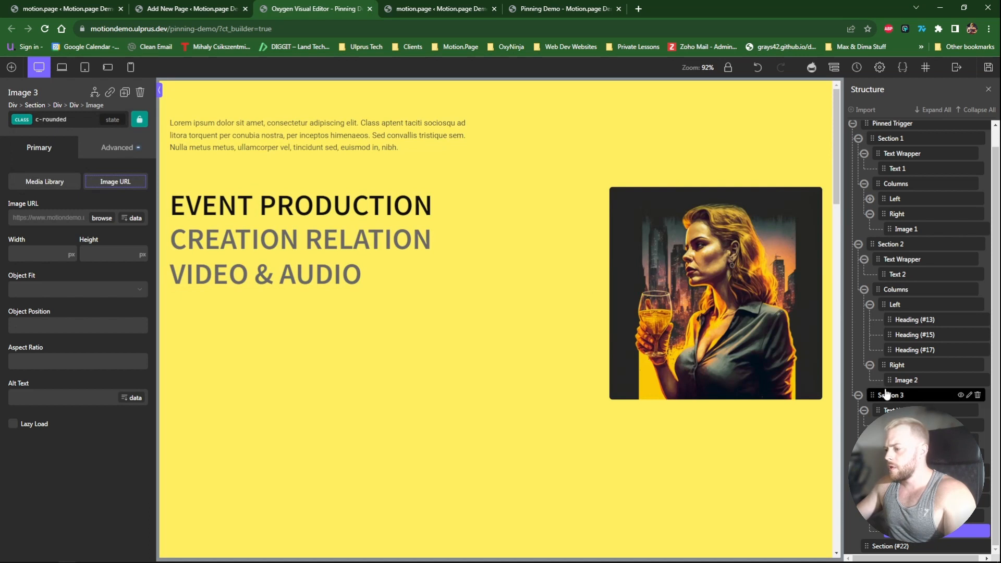
{"action": "scroll", "coordinate": [860, 522], "scroll_direction": "up", "scroll_amount": 1}
{"action": "left_click", "coordinate": [869, 475]}
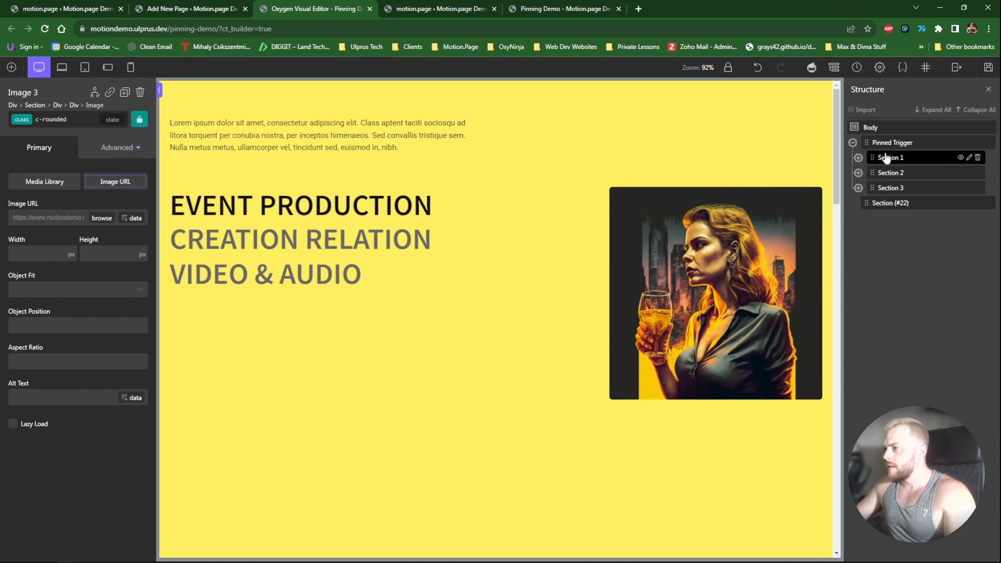
{"action": "left_click", "coordinate": [880, 146]}
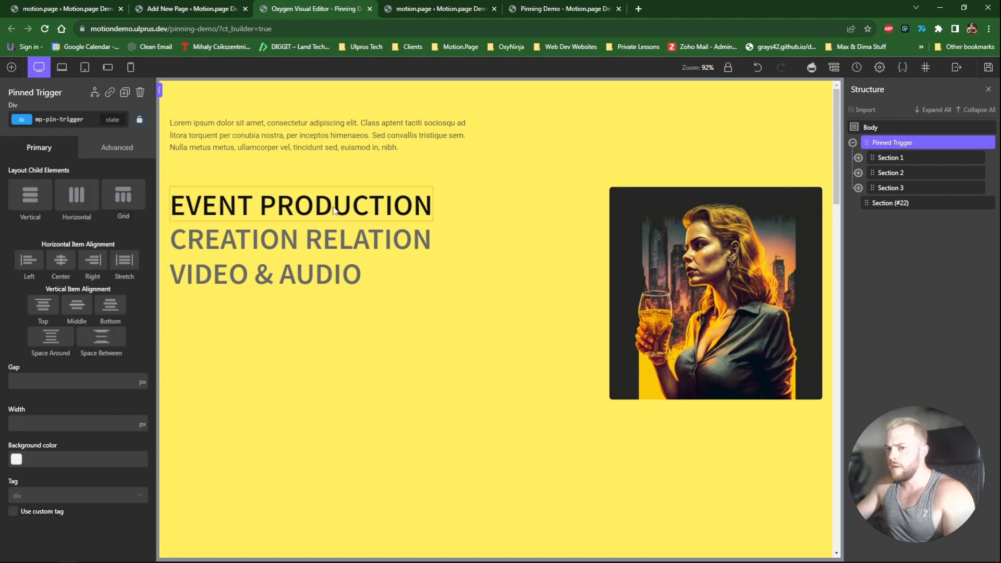
{"action": "left_click", "coordinate": [102, 150]}
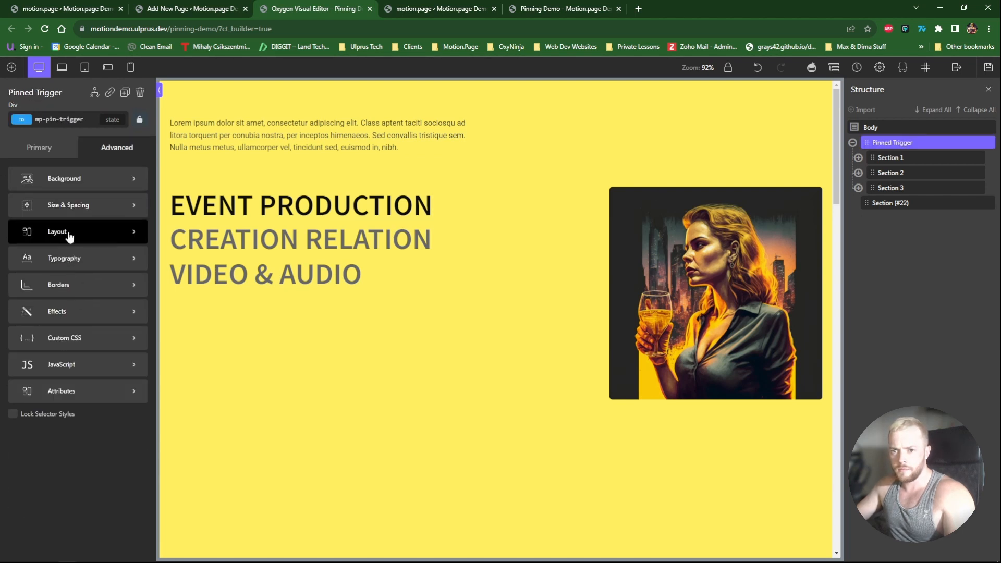
{"action": "left_click", "coordinate": [78, 231]}
{"action": "scroll", "coordinate": [93, 427], "scroll_direction": "down", "scroll_amount": 4}
{"action": "left_click", "coordinate": [86, 525]}
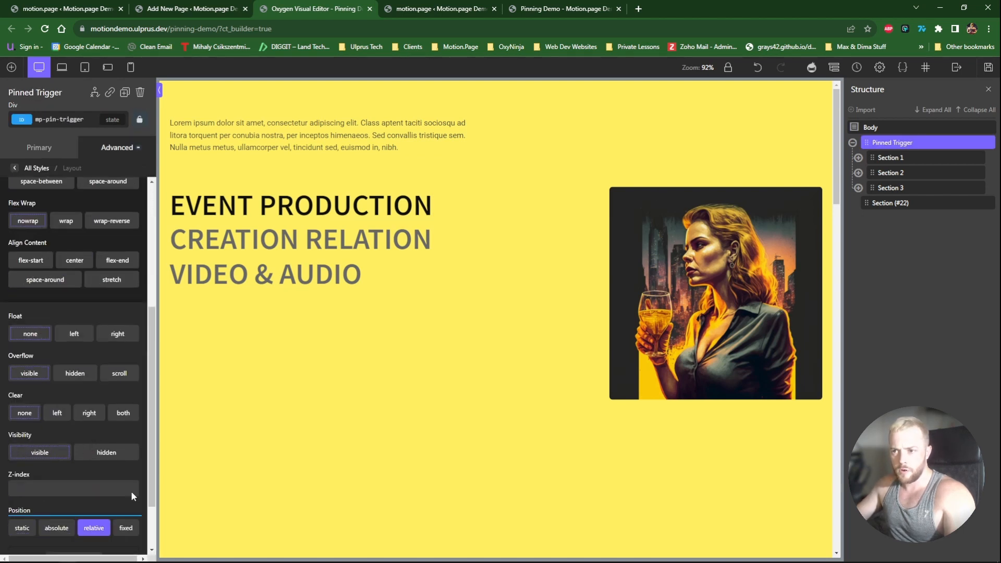
Set Section 2's position to absolute
{"action": "left_click", "coordinate": [890, 173]}
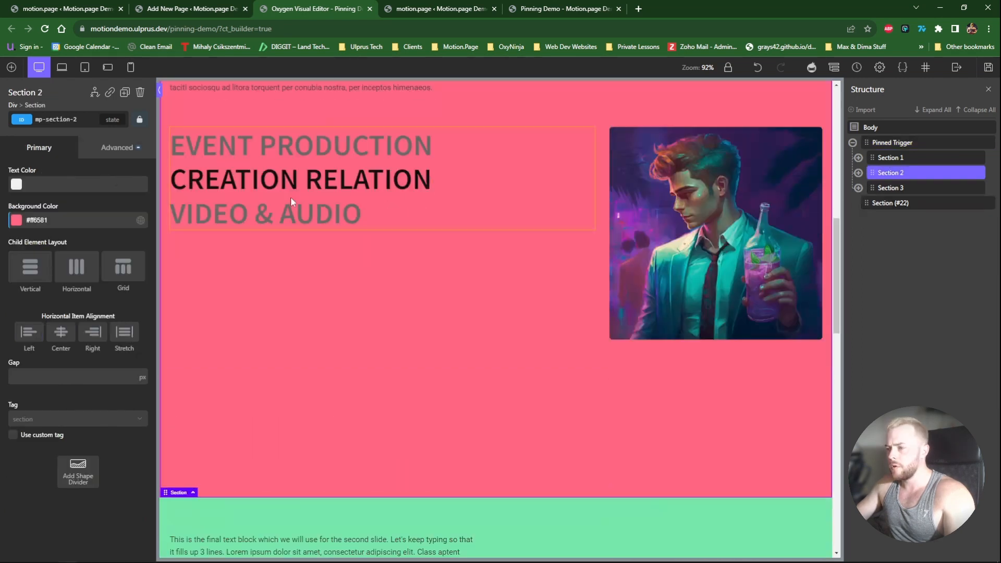
{"action": "left_click", "coordinate": [107, 151]}
{"action": "left_click", "coordinate": [97, 232]}
{"action": "scroll", "coordinate": [87, 365], "scroll_direction": "down", "scroll_amount": 4}
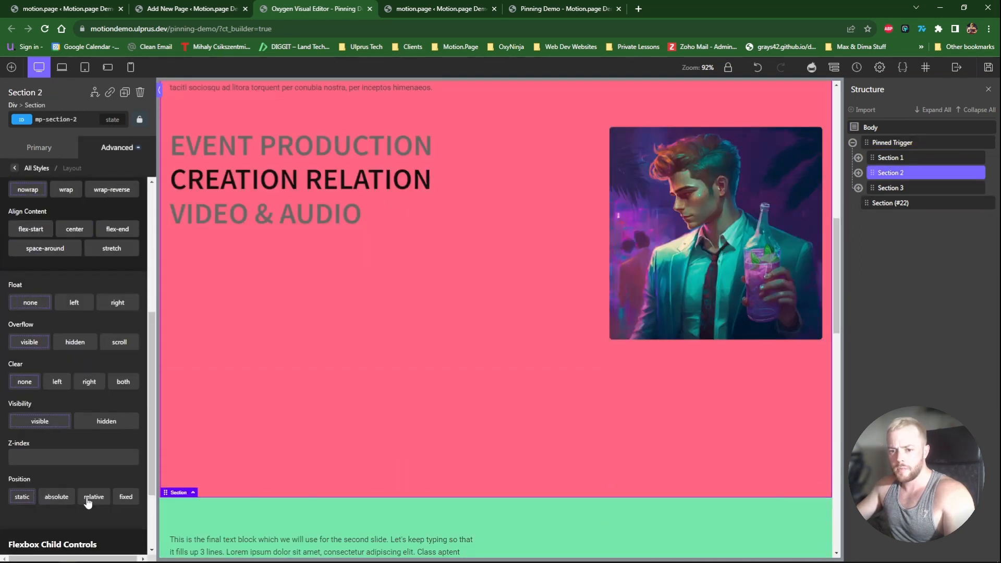
{"action": "left_click", "coordinate": [60, 499]}
Set Section 3's position to absolute
{"action": "left_click", "coordinate": [890, 188]}
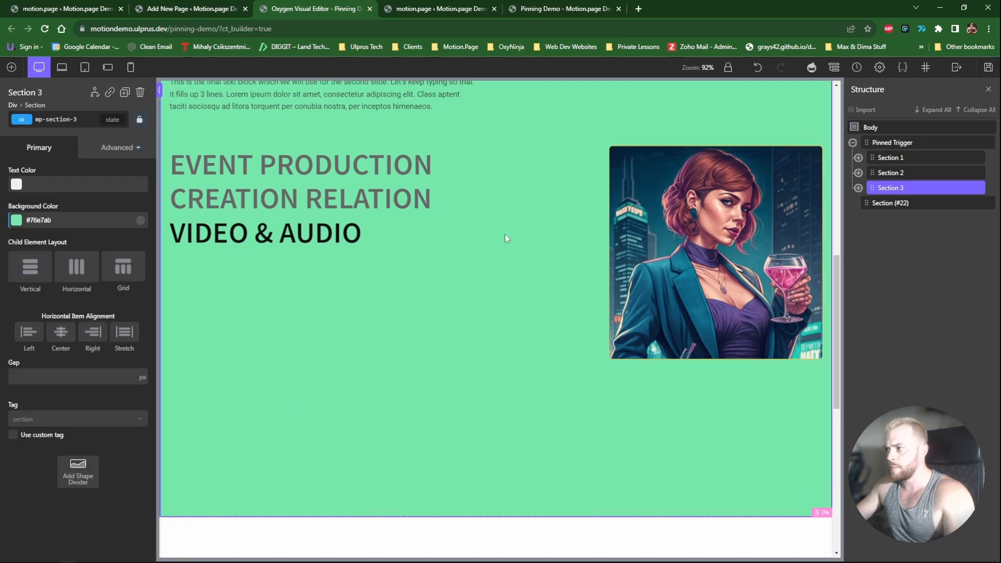
{"action": "left_click", "coordinate": [117, 147]}
{"action": "left_click", "coordinate": [56, 393]}
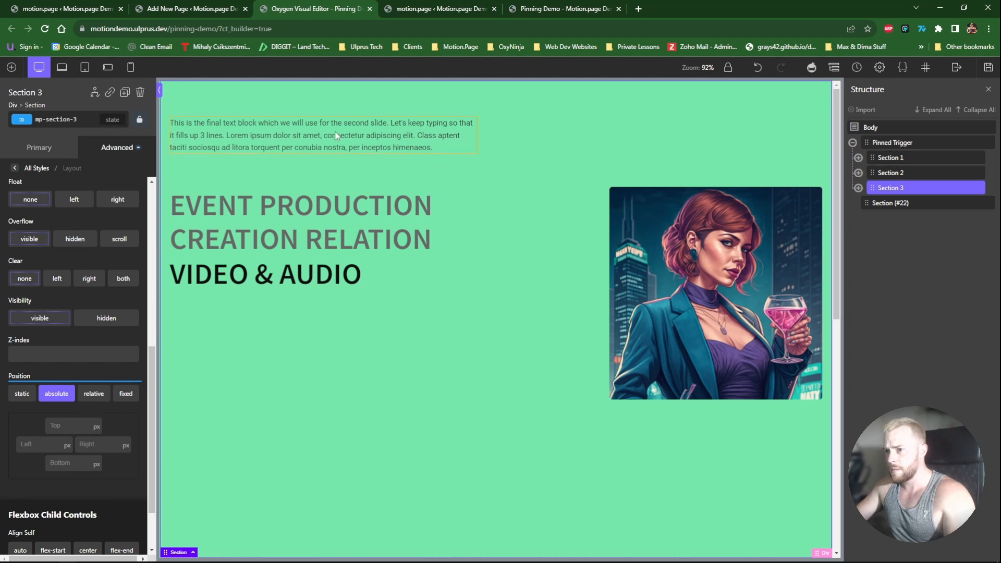
Set Section 2's opacity to 0 in its effects settings
{"action": "left_click", "coordinate": [880, 174]}
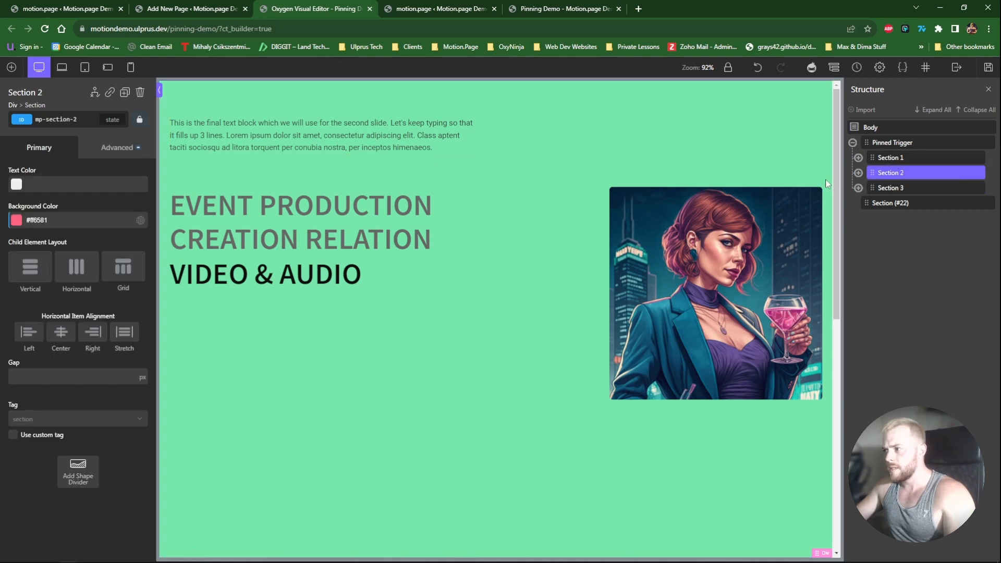
{"action": "left_click", "coordinate": [116, 150]}
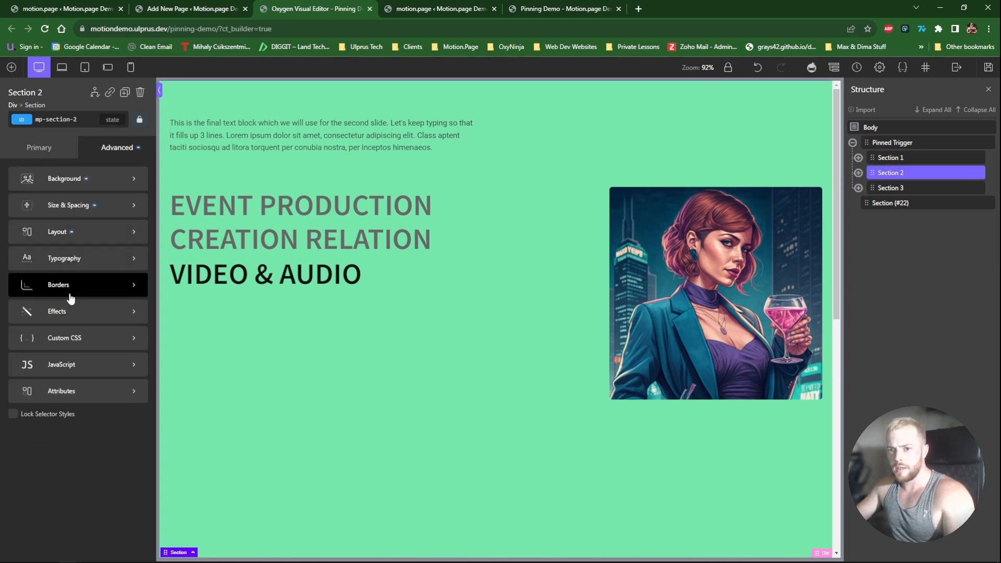
{"action": "left_click", "coordinate": [73, 312]}
{"action": "left_click", "coordinate": [79, 224]}
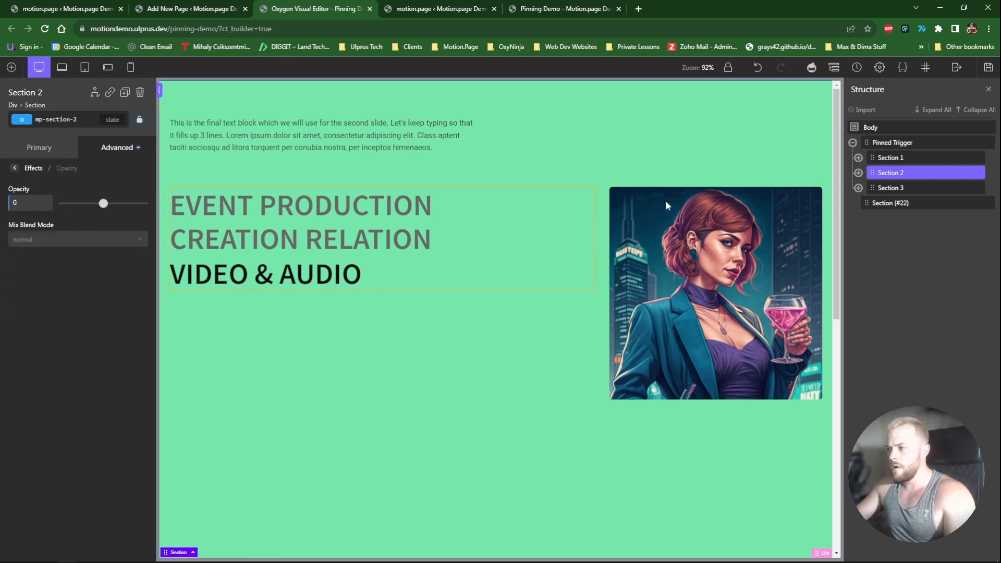
Set Section 3's opacity to 0 and save the page
{"action": "left_click", "coordinate": [890, 188]}
{"action": "left_click", "coordinate": [112, 148]}
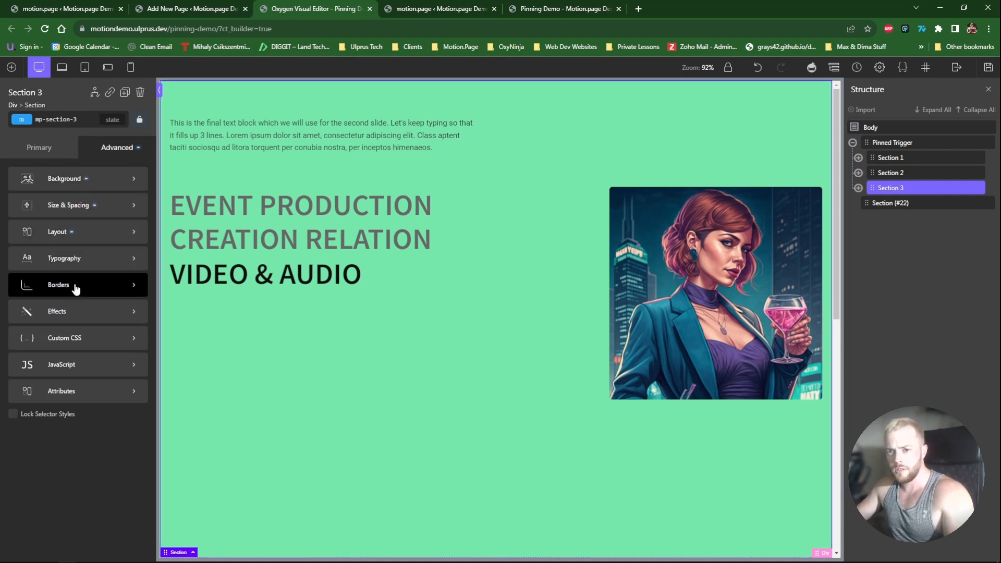
{"action": "left_click", "coordinate": [76, 311]}
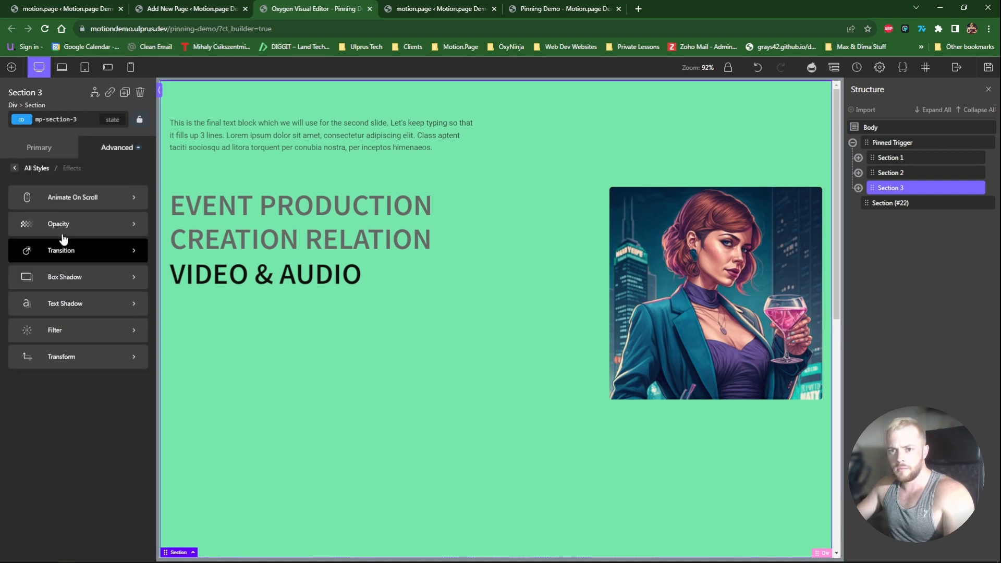
{"action": "left_click", "coordinate": [59, 233]}
{"action": "type", "text": "0"}
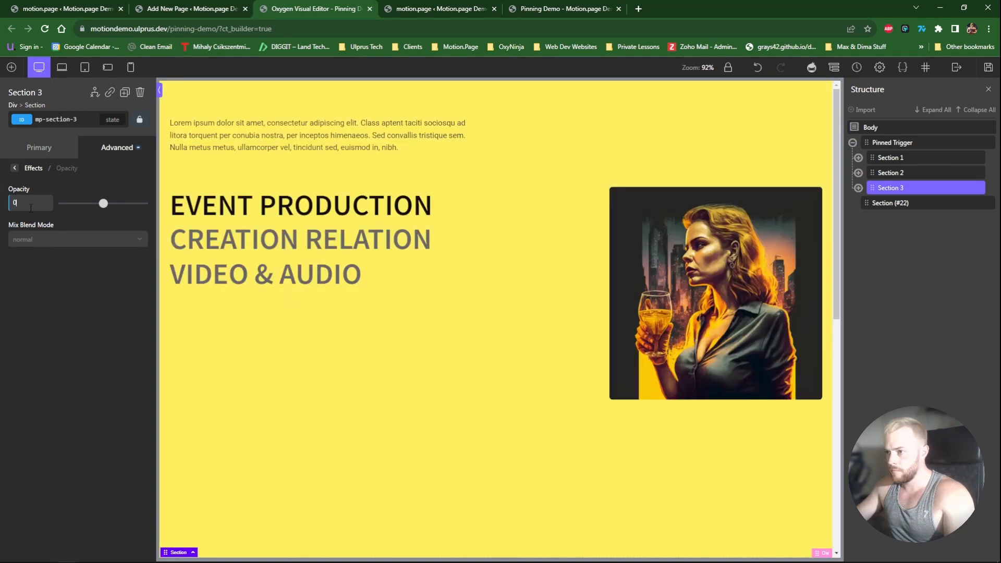
{"action": "left_click", "coordinate": [987, 67]}
Switch to the Motion.page builder and delete every timeline animation except the first one targeting #mp-main-section
{"action": "left_click", "coordinate": [451, 8]}
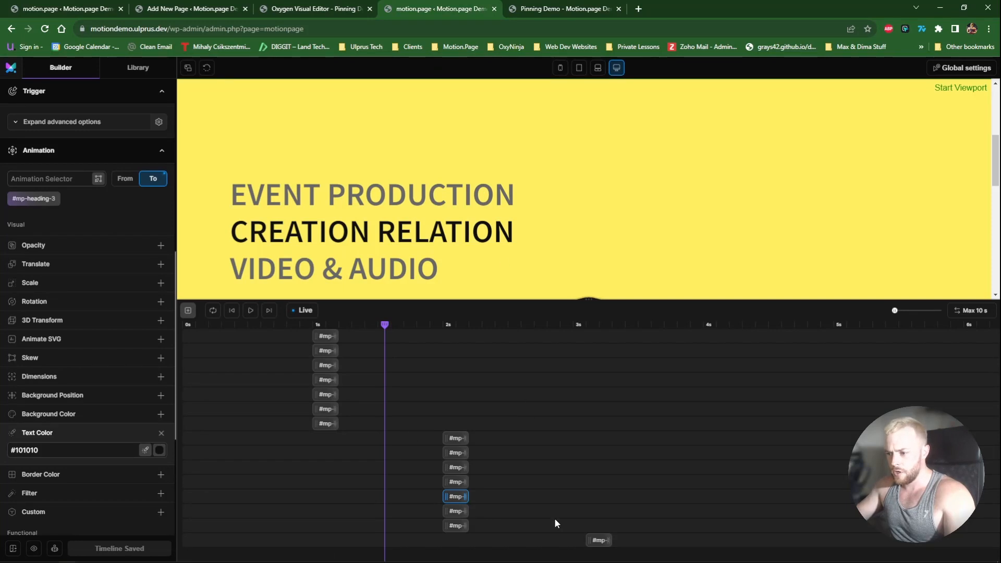
{"action": "right_click", "coordinate": [600, 540]}
{"action": "left_click", "coordinate": [625, 517]}
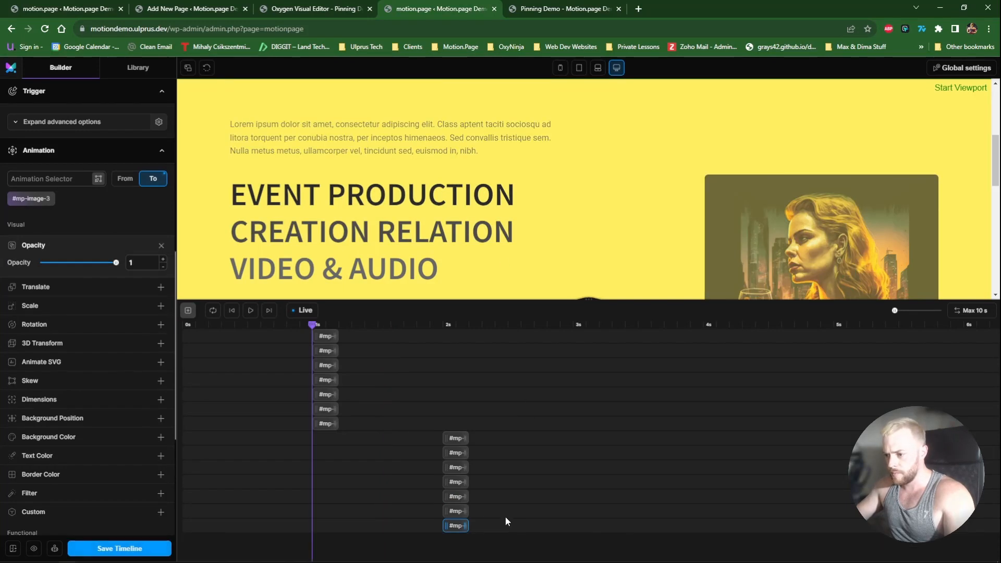
{"action": "right_click", "coordinate": [454, 524]}
{"action": "left_click", "coordinate": [489, 531]}
{"action": "right_click", "coordinate": [455, 510]}
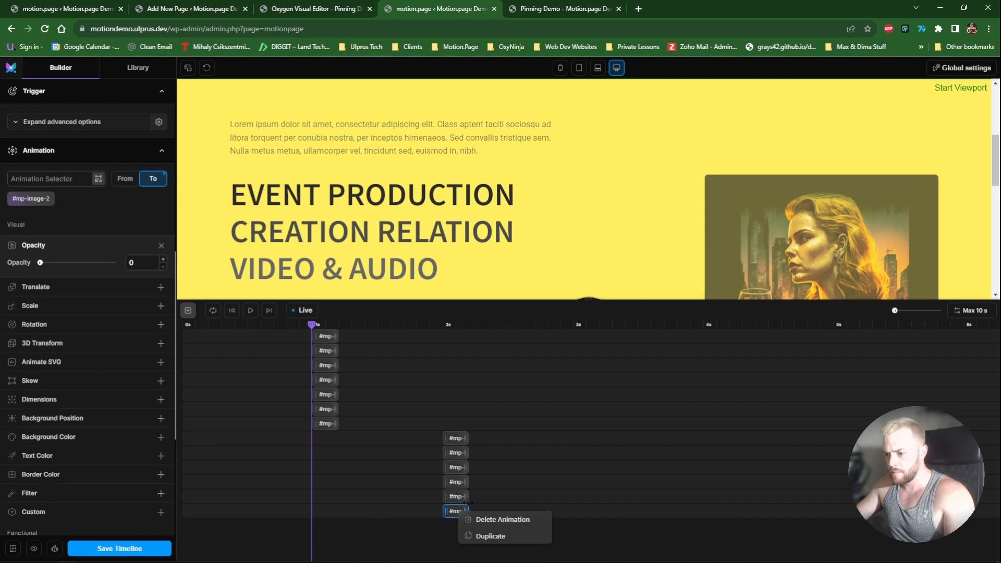
{"action": "left_click", "coordinate": [472, 520]}
{"action": "right_click", "coordinate": [456, 496]}
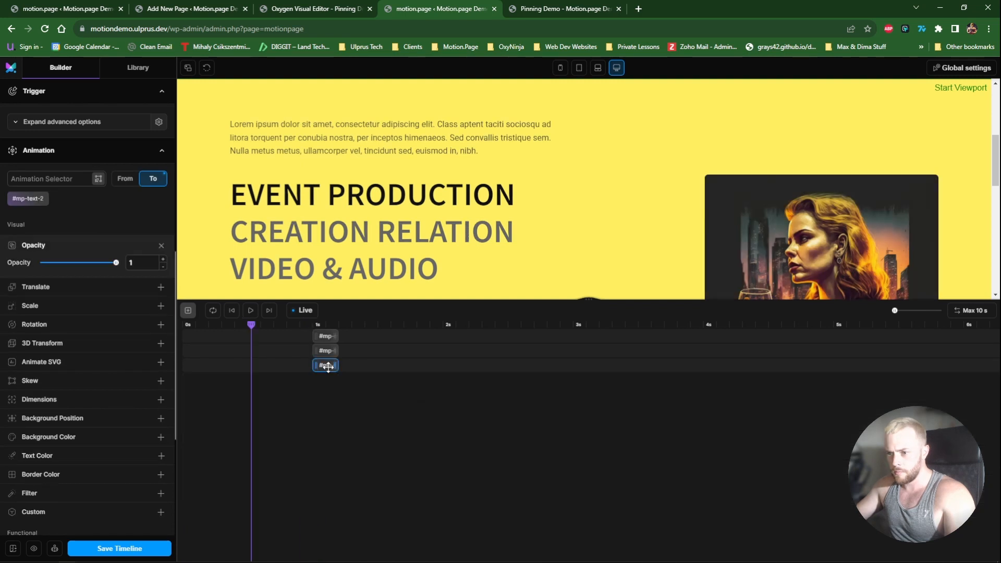
{"action": "right_click", "coordinate": [326, 364]}
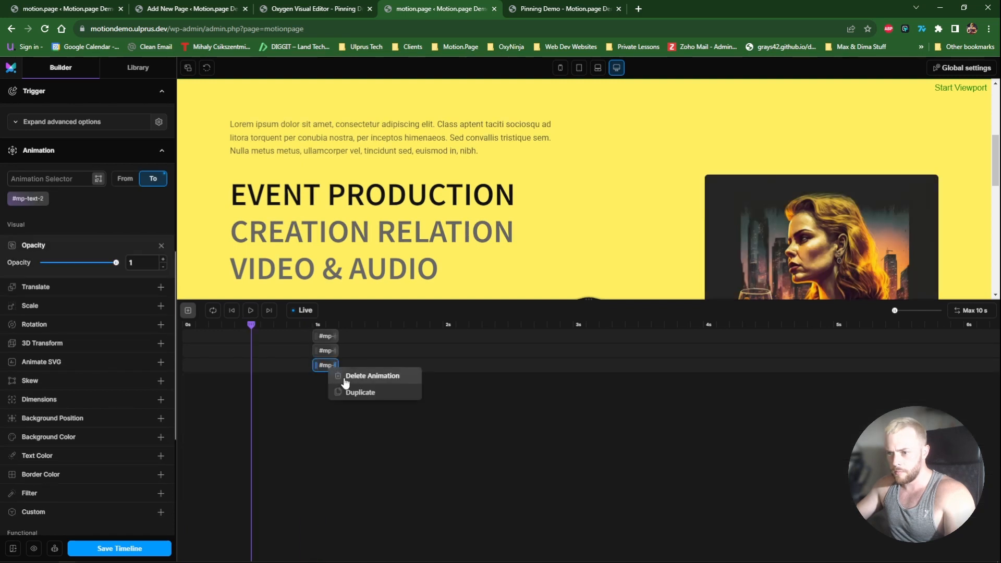
{"action": "left_click", "coordinate": [351, 376]}
{"action": "right_click", "coordinate": [326, 352]}
{"action": "left_click", "coordinate": [346, 369]}
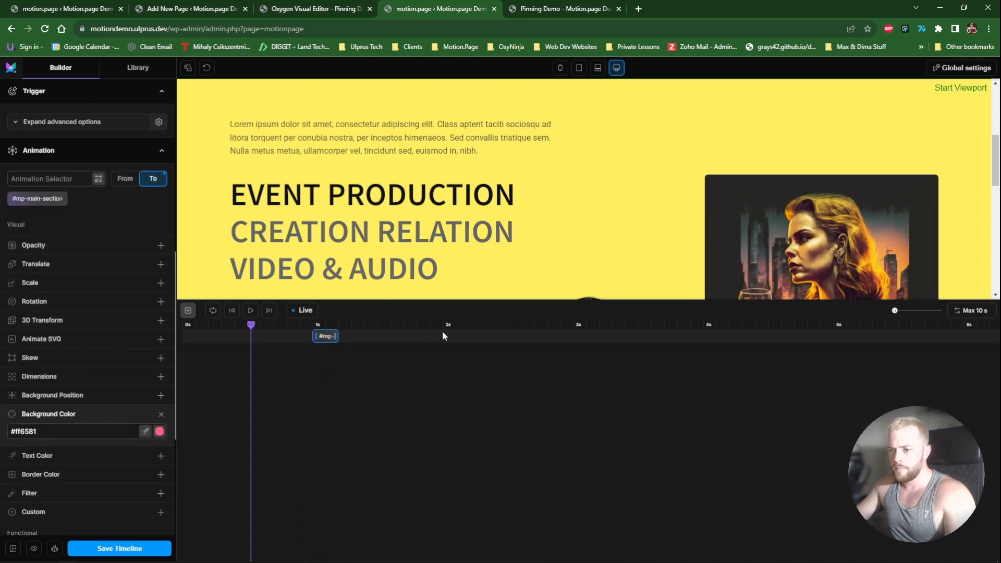
Enlarge the page preview and replace the remaining animation's #mp-main-section selector with #mp-section-1
{"action": "left_click_drag", "start_coordinate": [431, 297], "coordinate": [432, 427]}
{"action": "scroll", "coordinate": [424, 331], "scroll_direction": "up", "scroll_amount": 4}
{"action": "scroll", "coordinate": [388, 318], "scroll_direction": "down", "scroll_amount": 3}
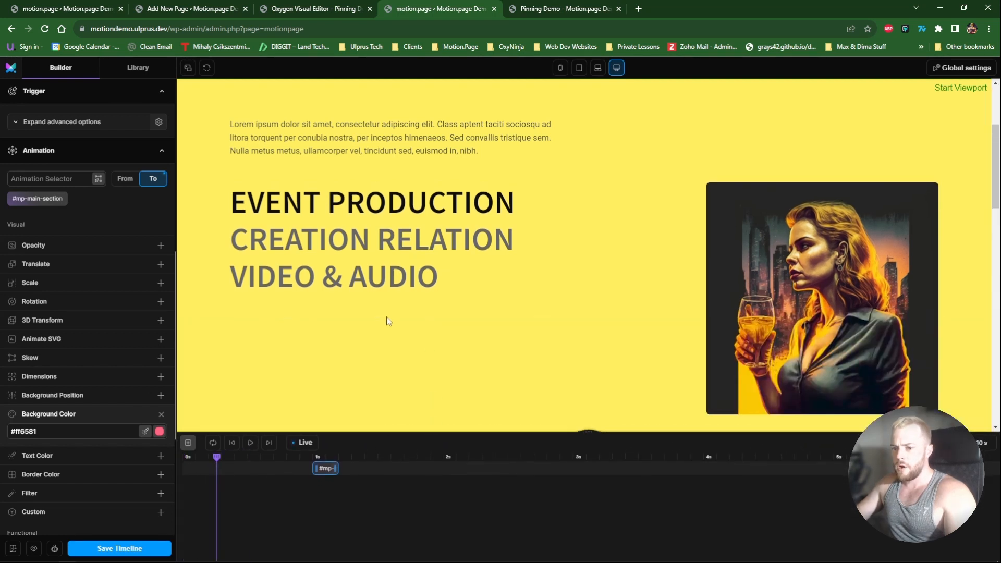
{"action": "scroll", "coordinate": [375, 319], "scroll_direction": "up", "scroll_amount": 3}
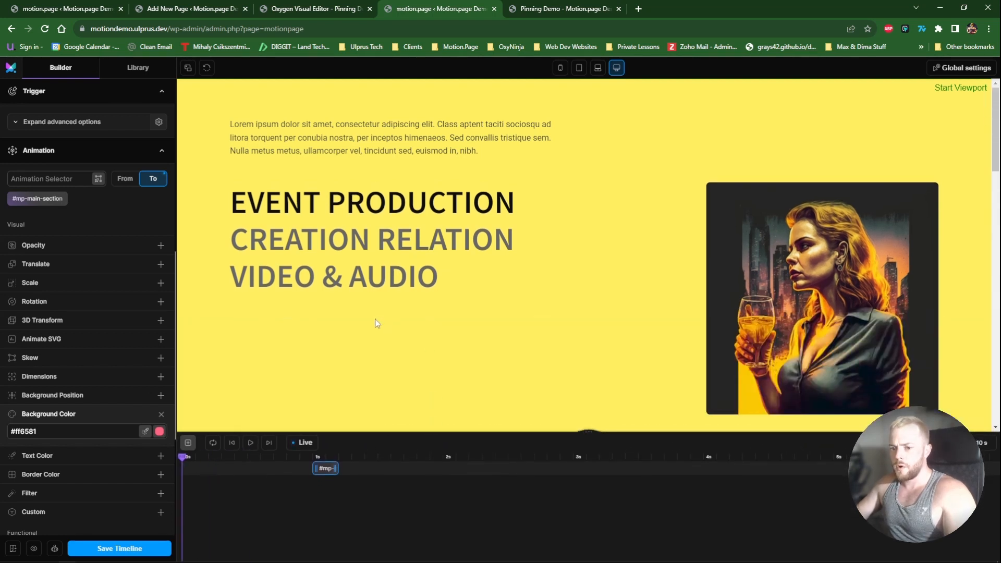
{"action": "left_click", "coordinate": [61, 198]}
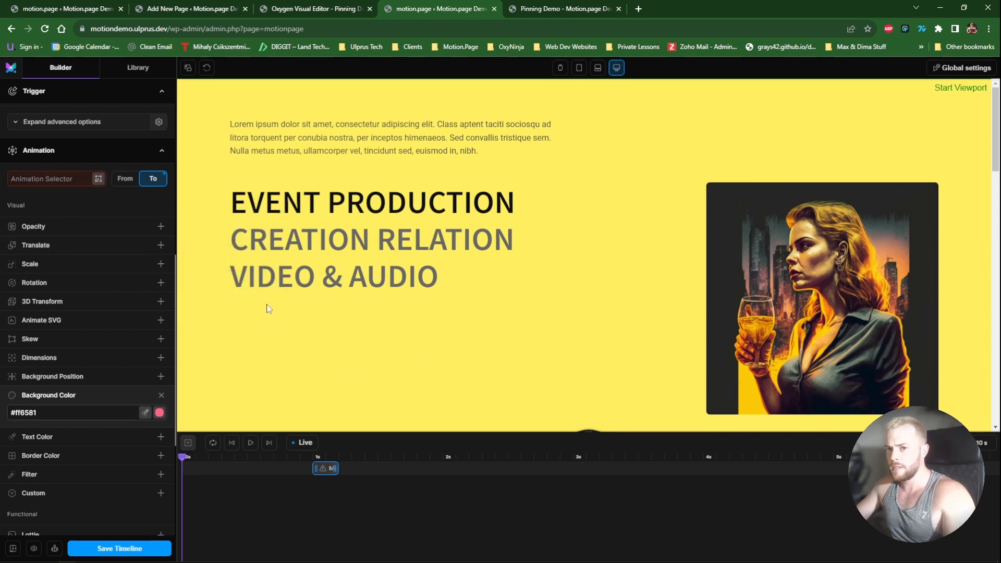
{"action": "left_click", "coordinate": [68, 183]}
{"action": "type", "text": "#mp-section"}
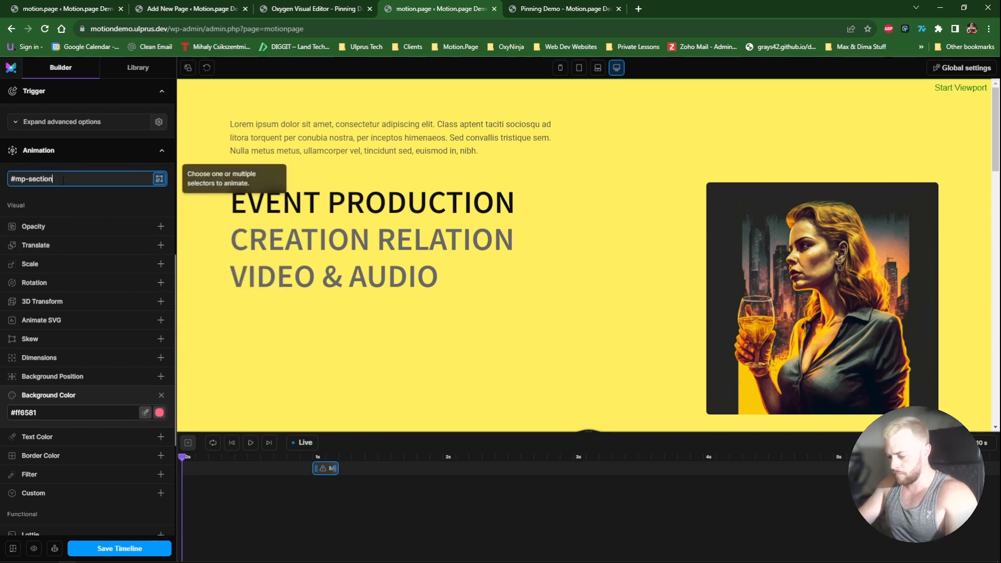
{"action": "type", "text": "-1"}
{"action": "key", "text": "Return"}
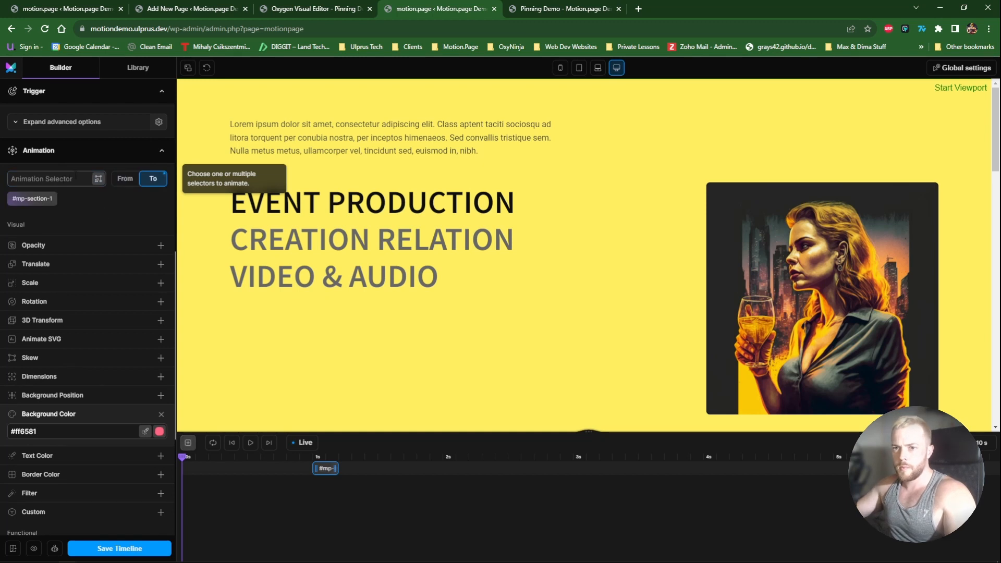
Remove the background color from the #mp-section-1 animation and add an ending opacity of 0
{"action": "left_click", "coordinate": [161, 415]}
{"action": "scroll", "coordinate": [115, 260], "scroll_direction": "up", "scroll_amount": 4}
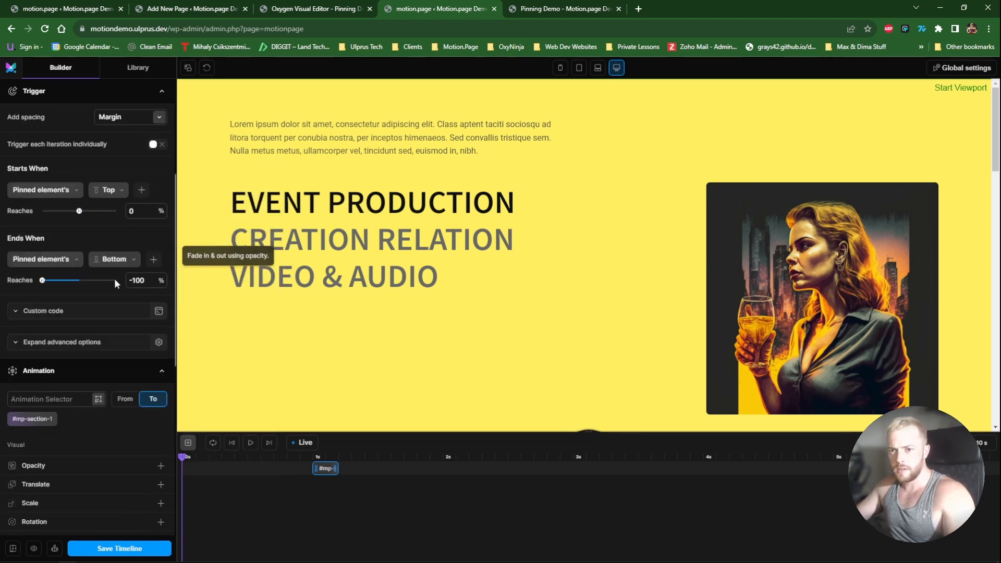
{"action": "scroll", "coordinate": [123, 286], "scroll_direction": "down", "scroll_amount": 3}
{"action": "scroll", "coordinate": [105, 313], "scroll_direction": "down", "scroll_amount": 2}
{"action": "scroll", "coordinate": [99, 313], "scroll_direction": "up", "scroll_amount": 1}
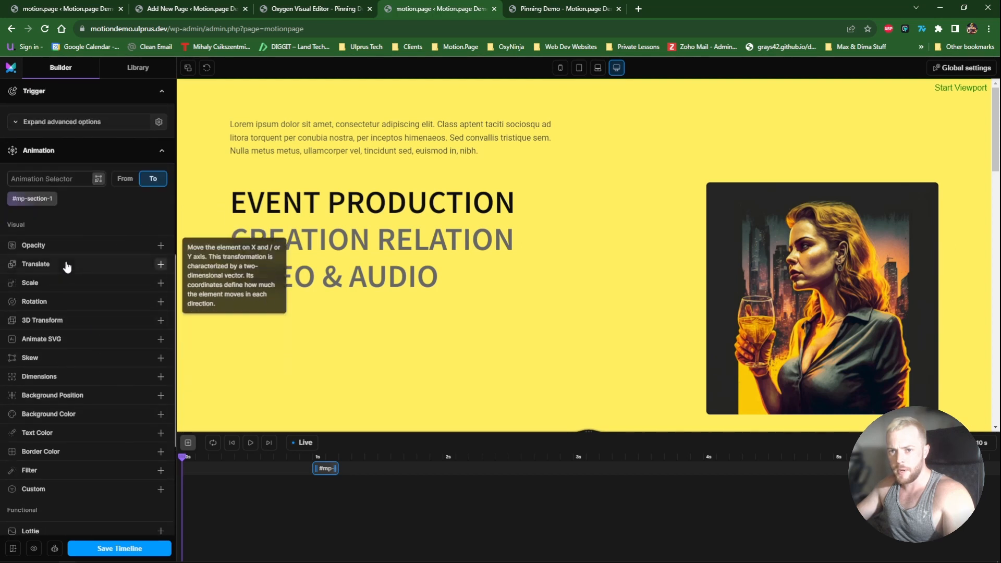
{"action": "left_click", "coordinate": [66, 250]}
{"action": "type", "text": "0"}
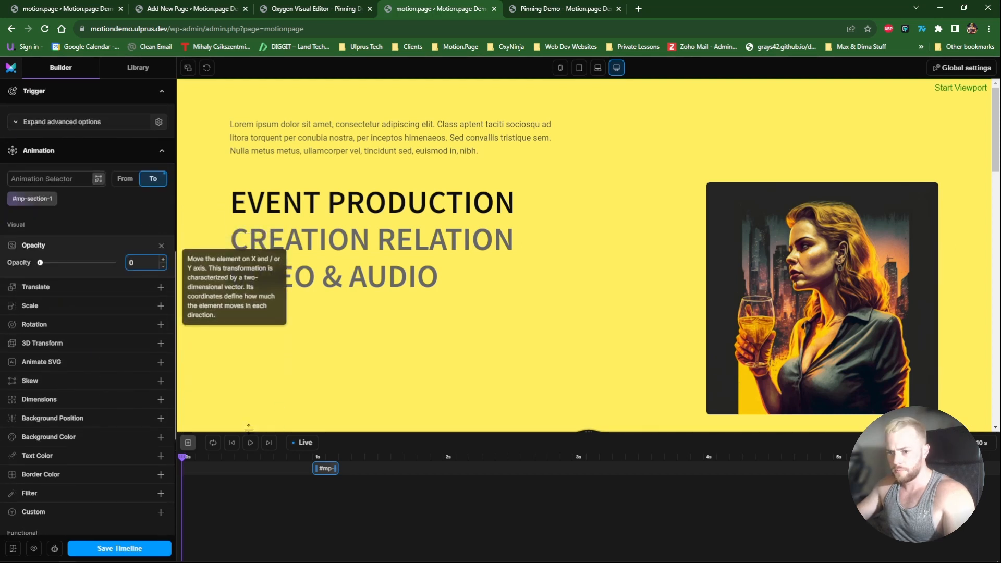
Add a 0.2 s animation node starting at 1 s and target it at #mp-section-2
{"action": "left_click", "coordinate": [188, 442]}
{"action": "left_click_drag", "start_coordinate": [246, 482], "coordinate": [336, 482]}
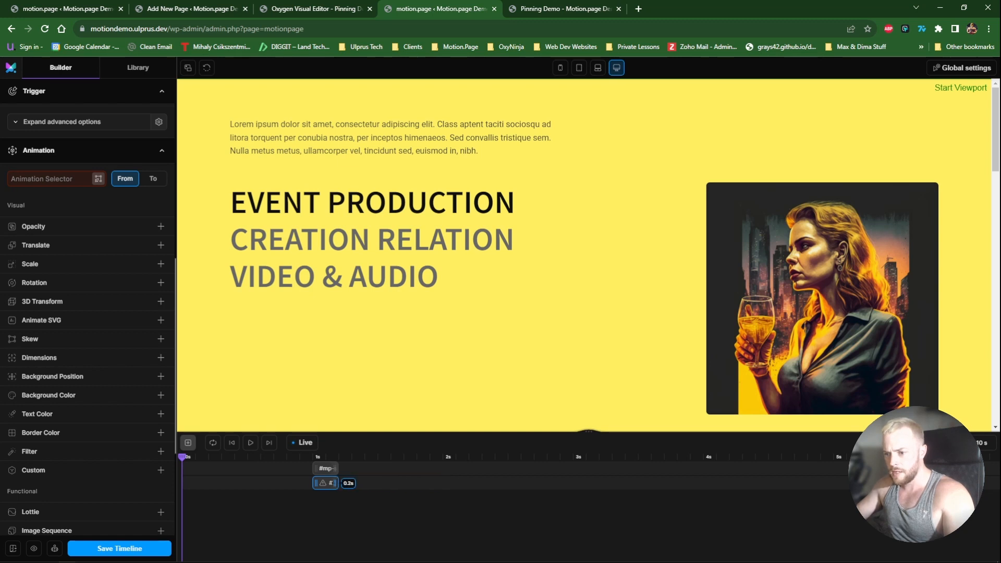
{"action": "left_click", "coordinate": [62, 178]}
{"action": "type", "text": "#mp-sectio"}
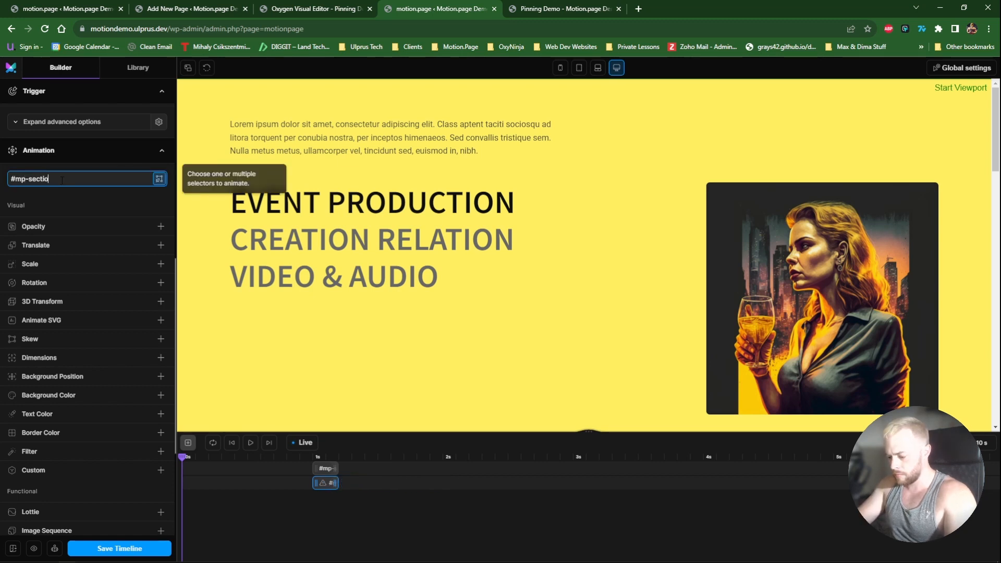
{"action": "type", "text": "n-2"}
{"action": "key", "text": "Return"}
Give the #mp-section-2 animation an ending opacity of 1 and remove its starting opacity property
{"action": "left_click", "coordinate": [72, 243]}
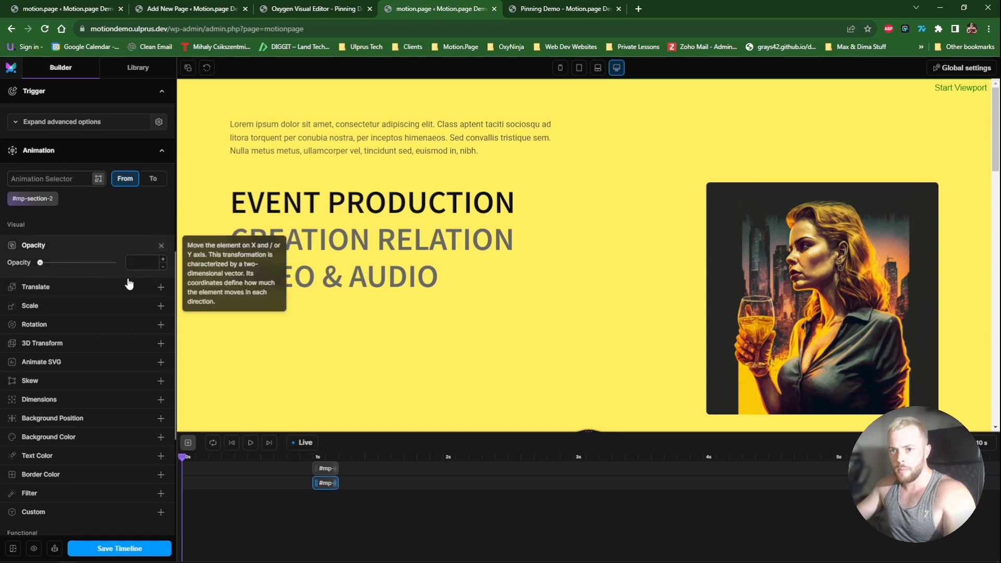
{"action": "left_click", "coordinate": [149, 180]}
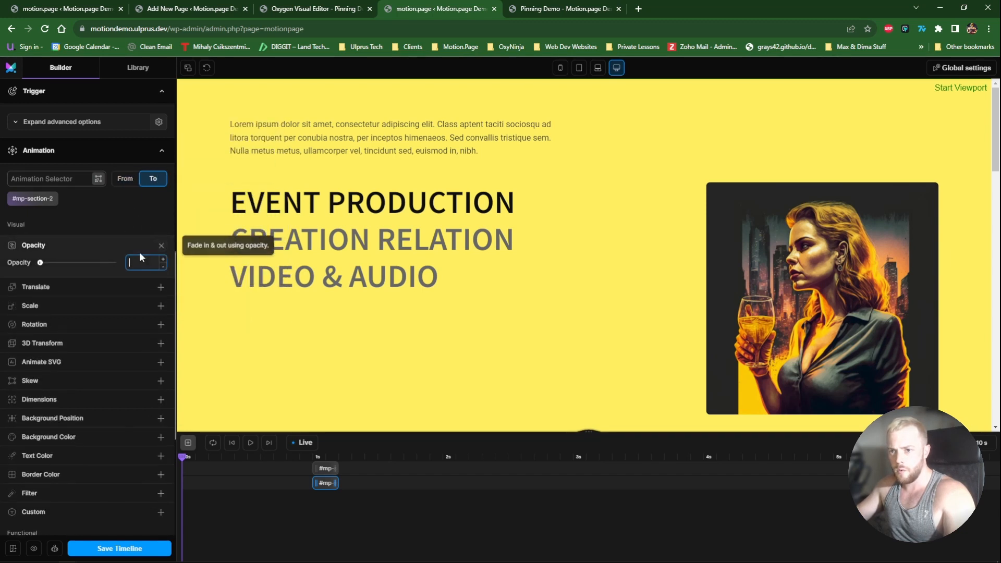
{"action": "type", "text": "1"}
{"action": "left_click", "coordinate": [125, 180]}
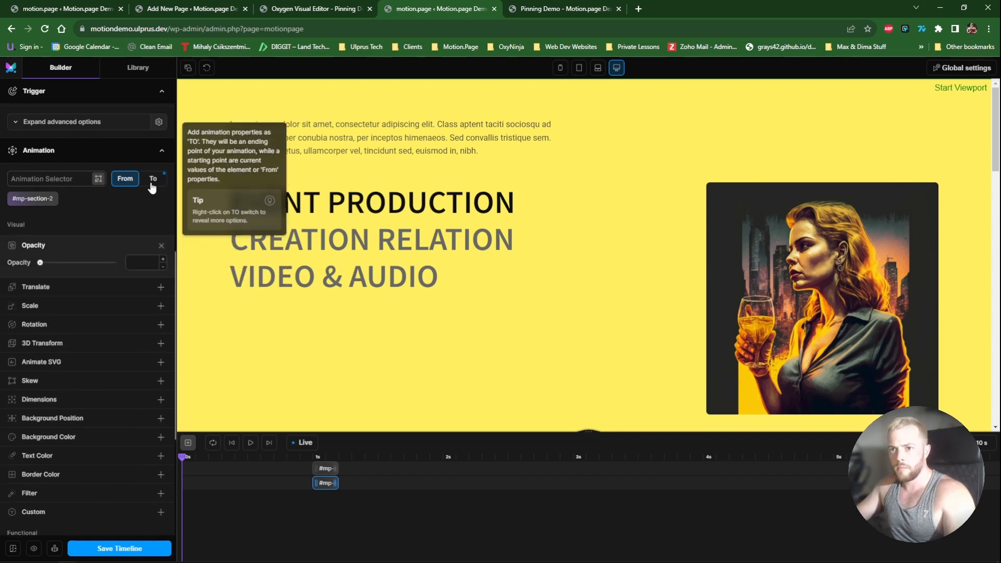
{"action": "left_click", "coordinate": [161, 245]}
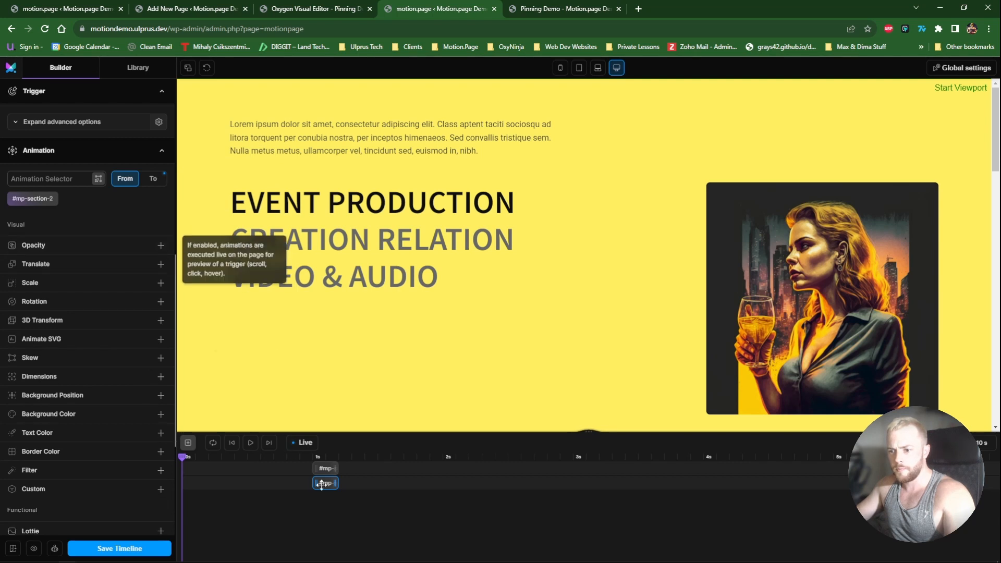
Add another 0.2 s animation node starting at 2 s and target it at #mp-section-2
{"action": "left_click", "coordinate": [188, 443]}
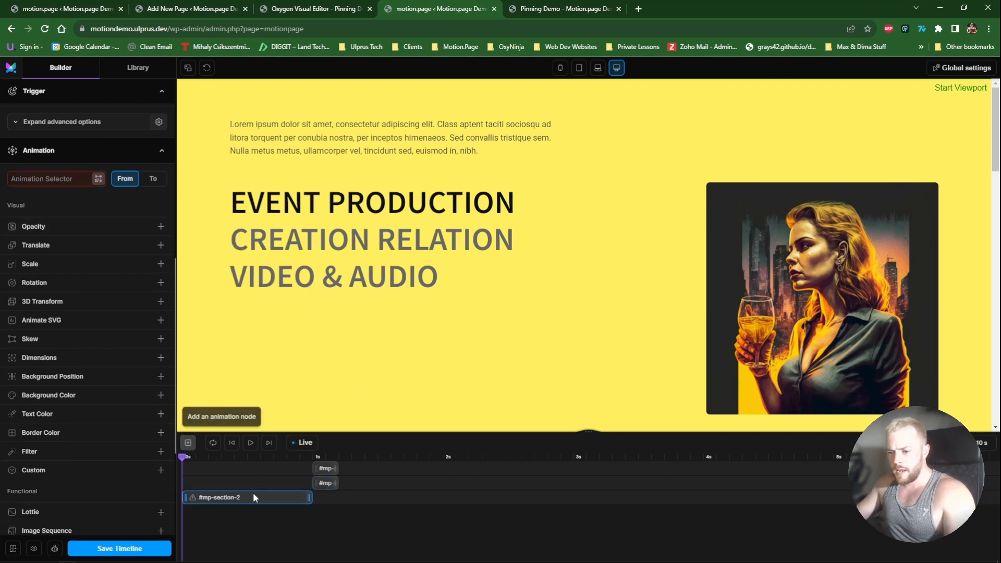
{"action": "left_click_drag", "start_coordinate": [254, 497], "coordinate": [504, 498]}
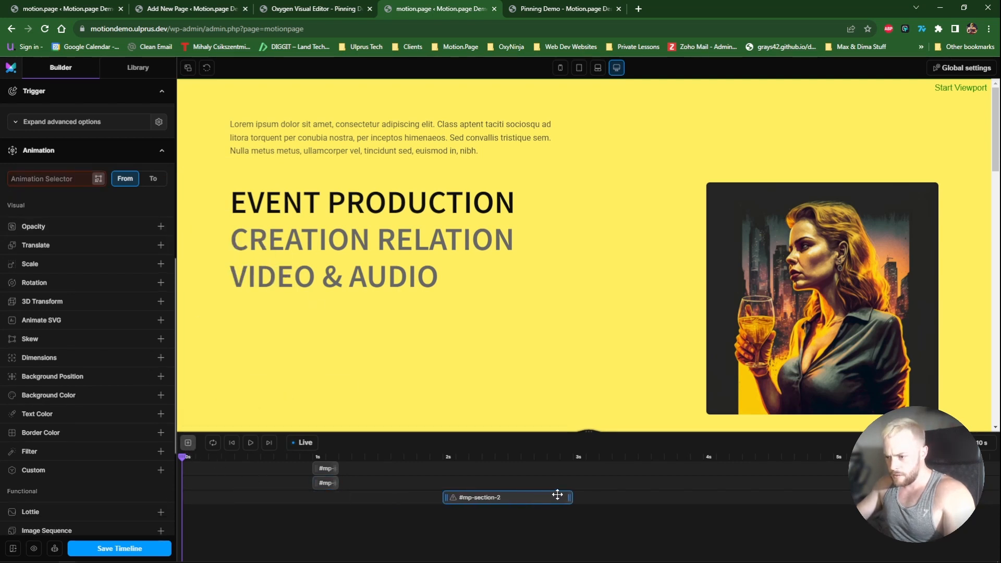
{"action": "left_click_drag", "start_coordinate": [568, 498], "coordinate": [465, 497]}
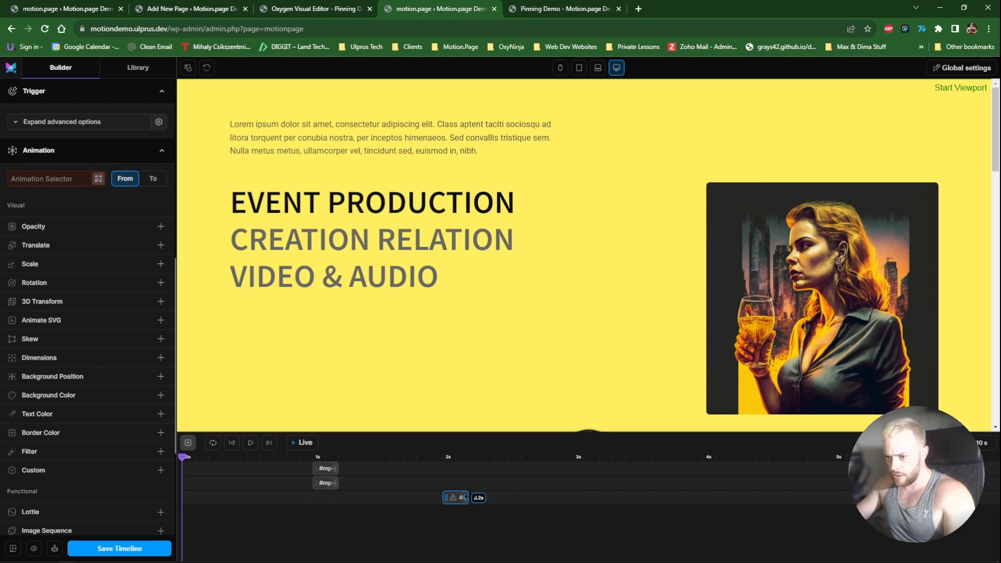
{"action": "left_click", "coordinate": [56, 179]}
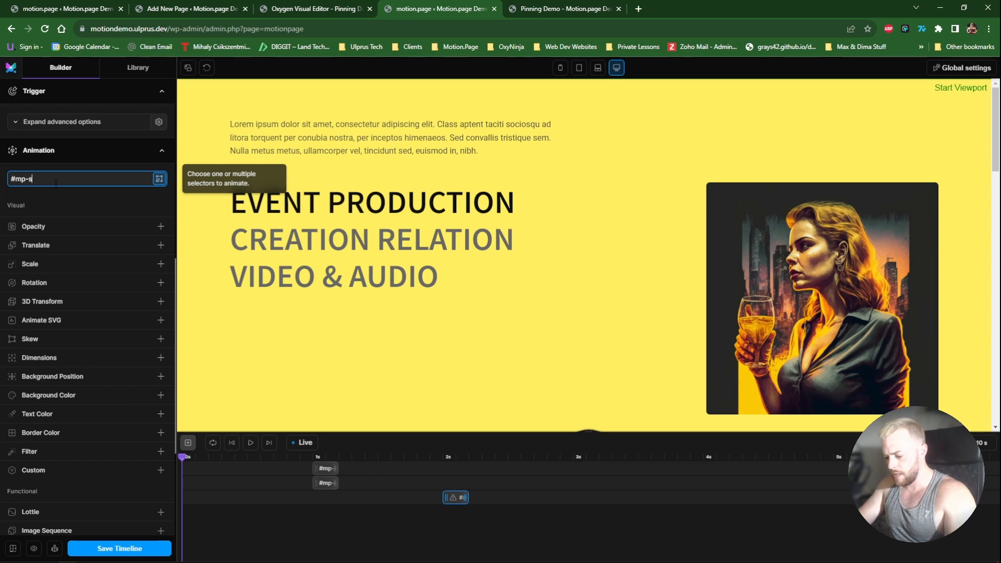
{"action": "key", "text": "Return"}
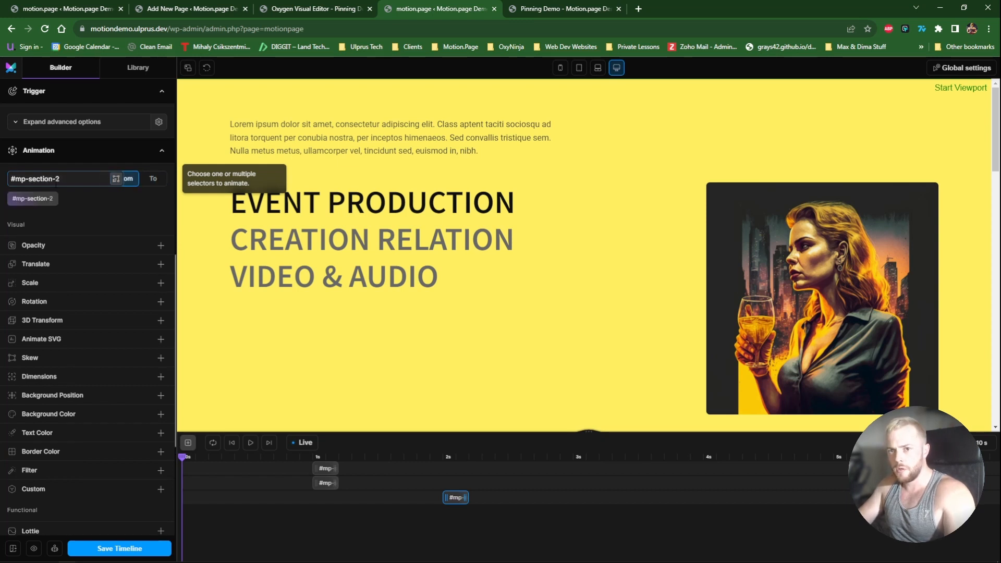
Give the #mp-section-2 animation at 2 s an ending opacity of 0
{"action": "left_click", "coordinate": [153, 180]}
{"action": "left_click", "coordinate": [108, 245]}
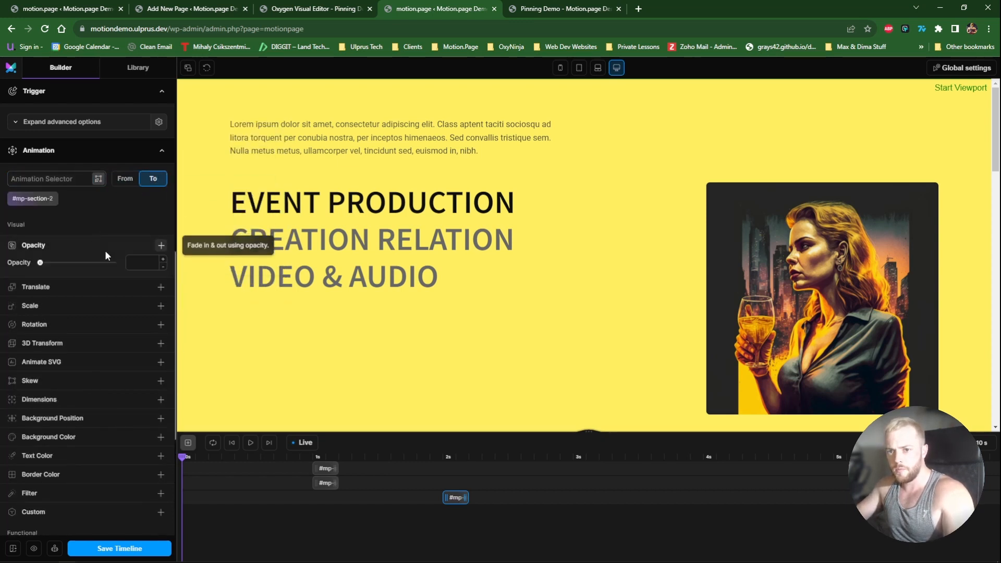
{"action": "left_click", "coordinate": [143, 265]}
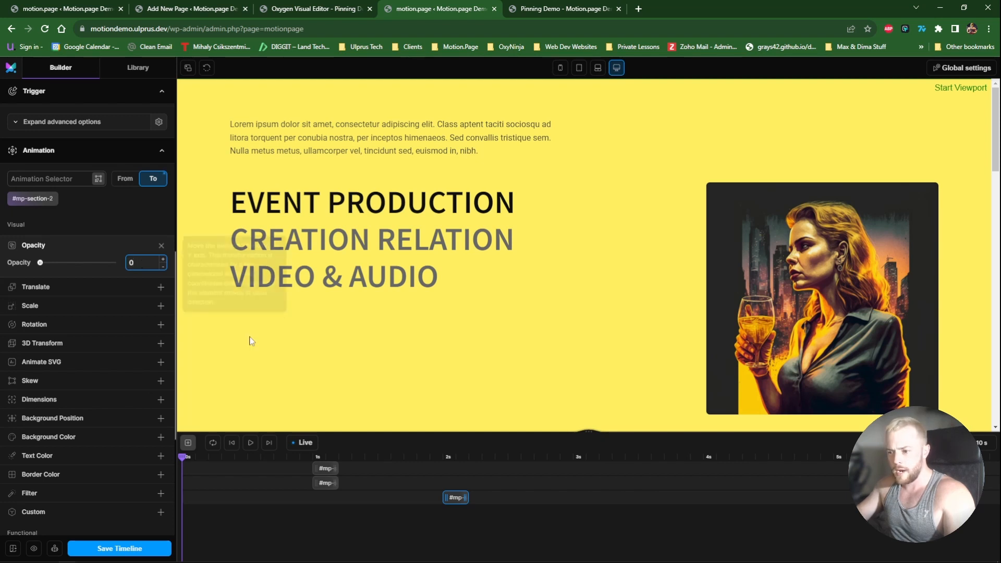
Add a 0.2 s animation node starting at 2 s, targeting #mp-section-3 with an ending opacity of 1
{"action": "left_click_drag", "start_coordinate": [228, 516], "coordinate": [493, 514]}
{"action": "left_click_drag", "start_coordinate": [569, 512], "coordinate": [462, 510]}
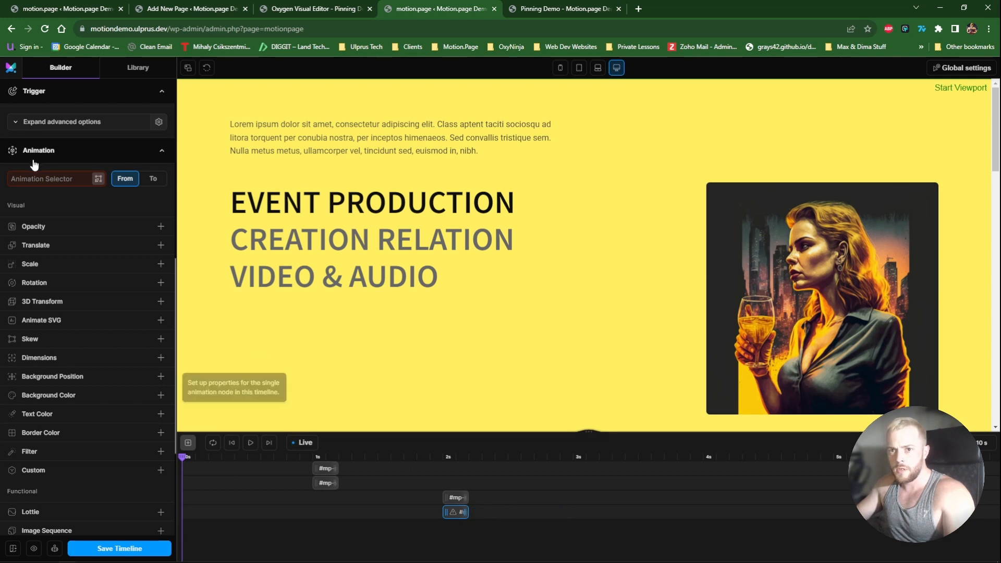
{"action": "left_click", "coordinate": [43, 179]}
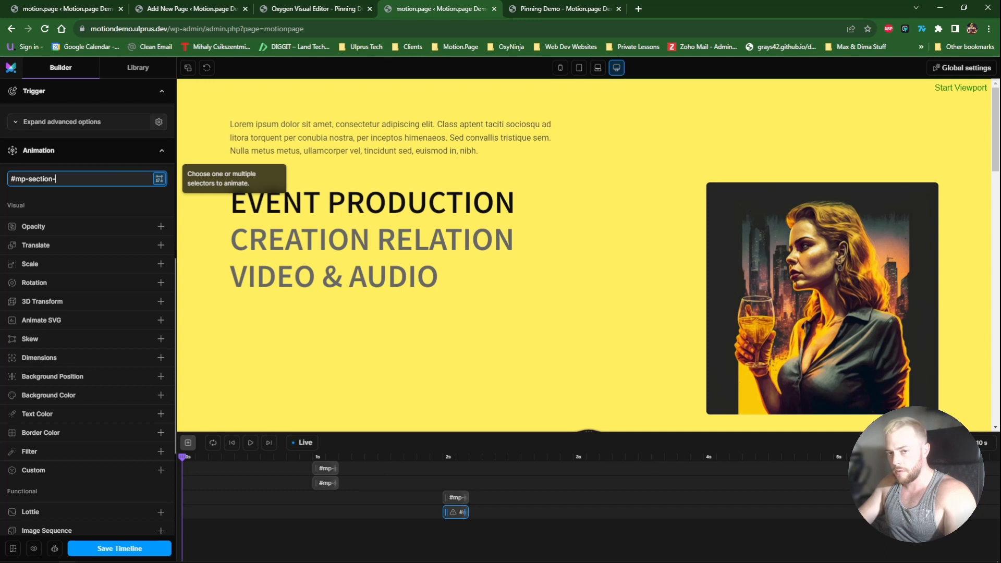
{"action": "key", "text": "Return"}
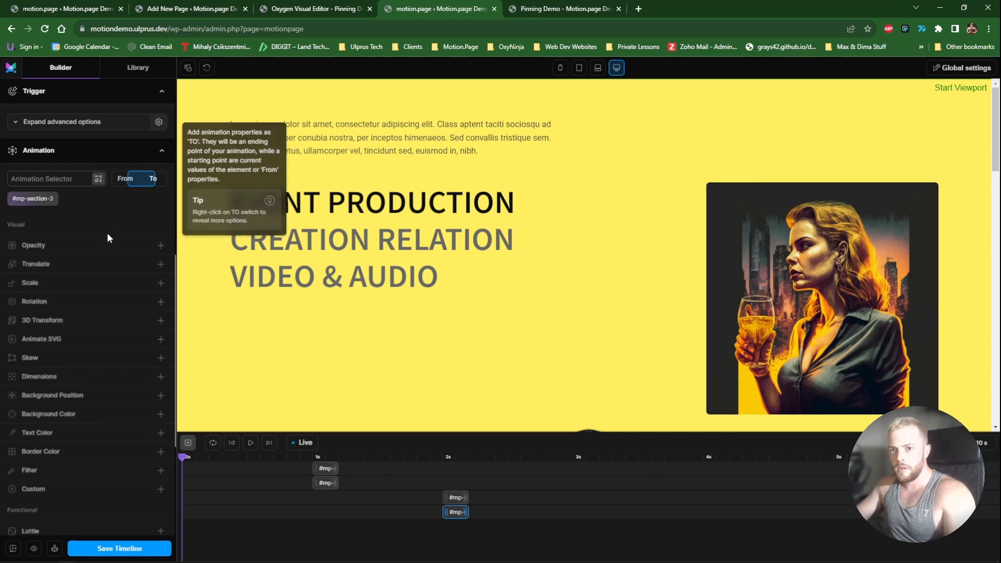
{"action": "left_click", "coordinate": [109, 245]}
{"action": "left_click", "coordinate": [147, 262]}
{"action": "type", "text": "1"}
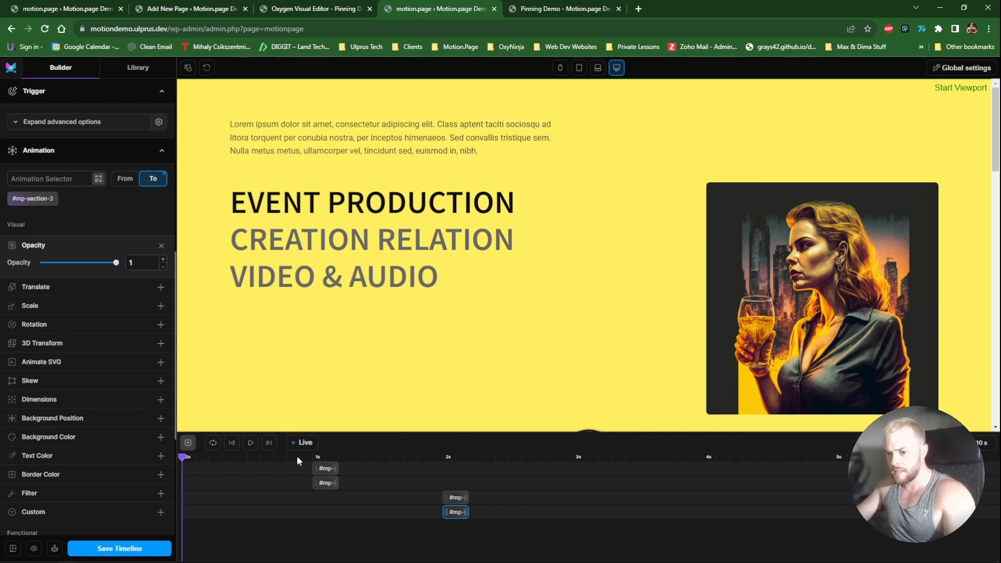
Add a 0.2 s animation node starting at 3 s, targeting #mp-section-3 with an ending opacity of 1
{"action": "left_click", "coordinate": [188, 442]}
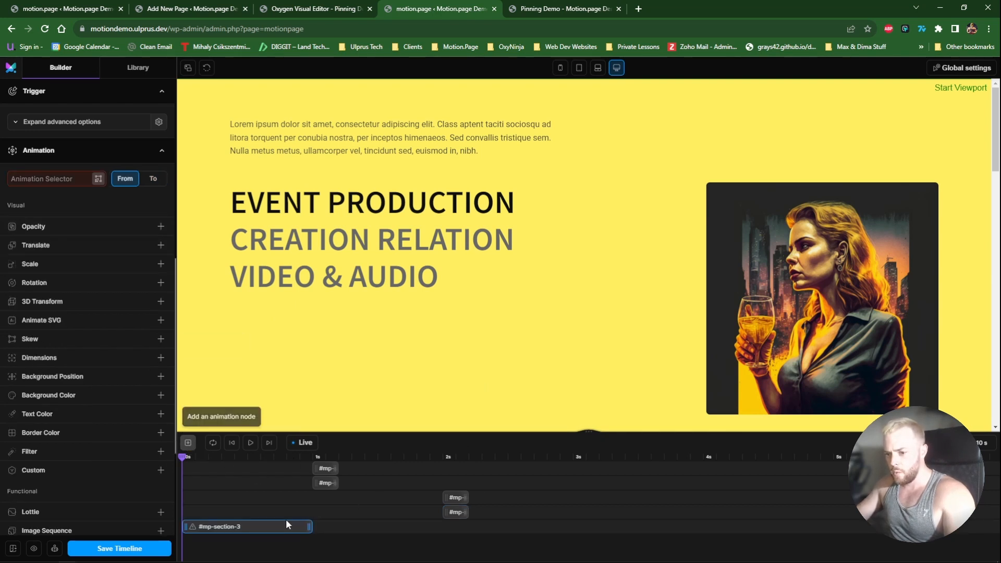
{"action": "left_click_drag", "start_coordinate": [288, 530], "coordinate": [594, 526]}
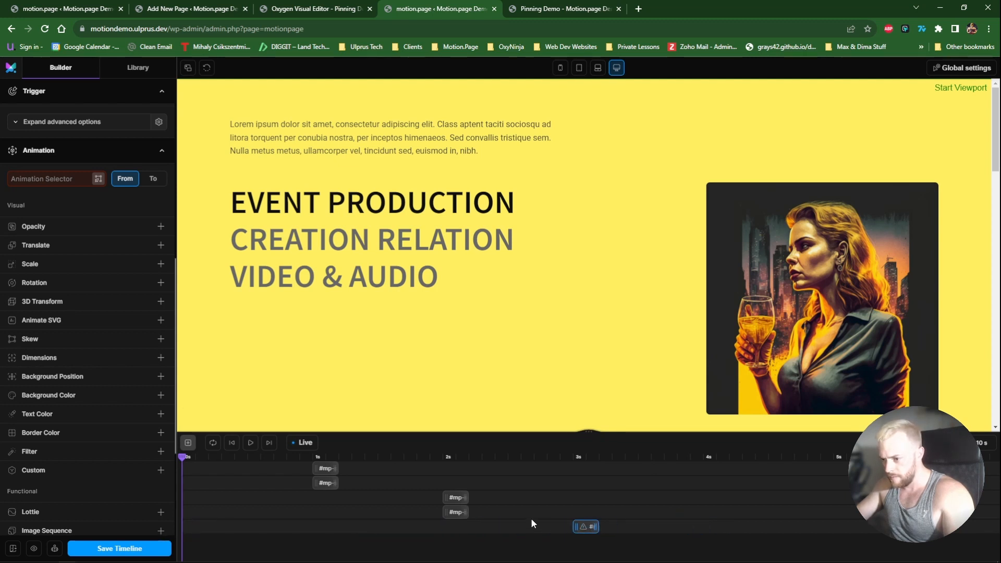
{"action": "left_click", "coordinate": [453, 513]}
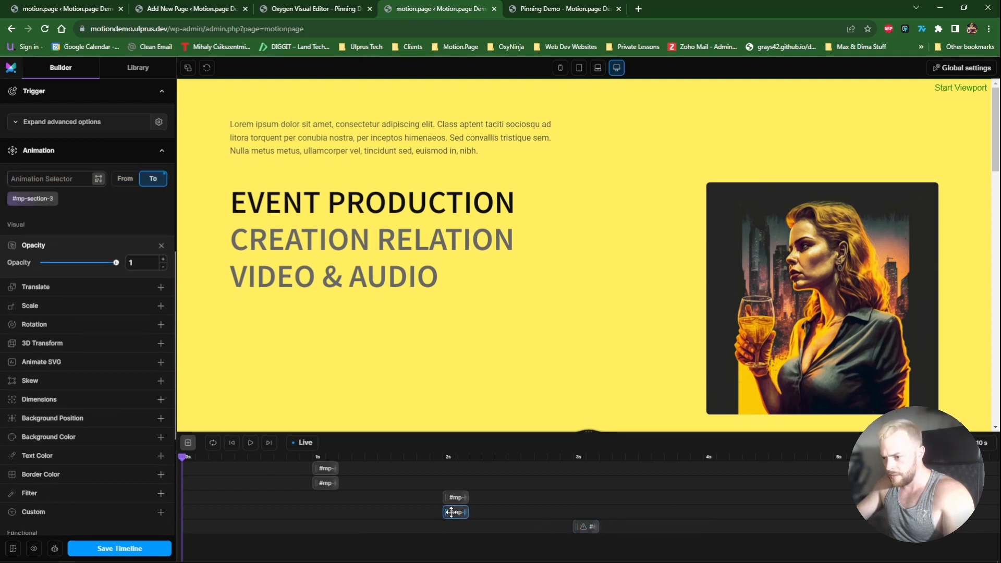
{"action": "left_click", "coordinate": [585, 527]}
{"action": "left_click", "coordinate": [57, 179]}
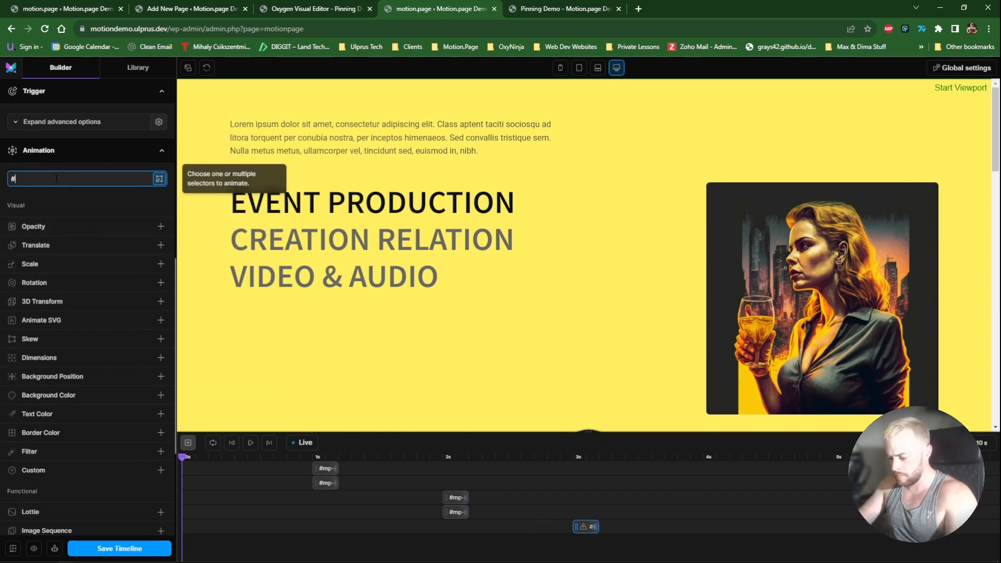
{"action": "type", "text": "#mp-section-"}
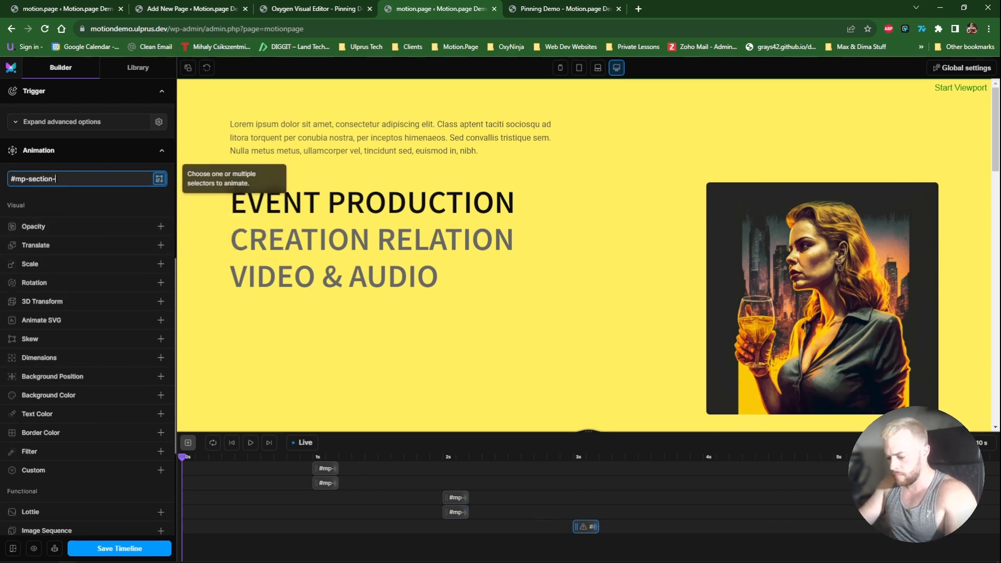
{"action": "type", "text": "3"}
{"action": "key", "text": "Return"}
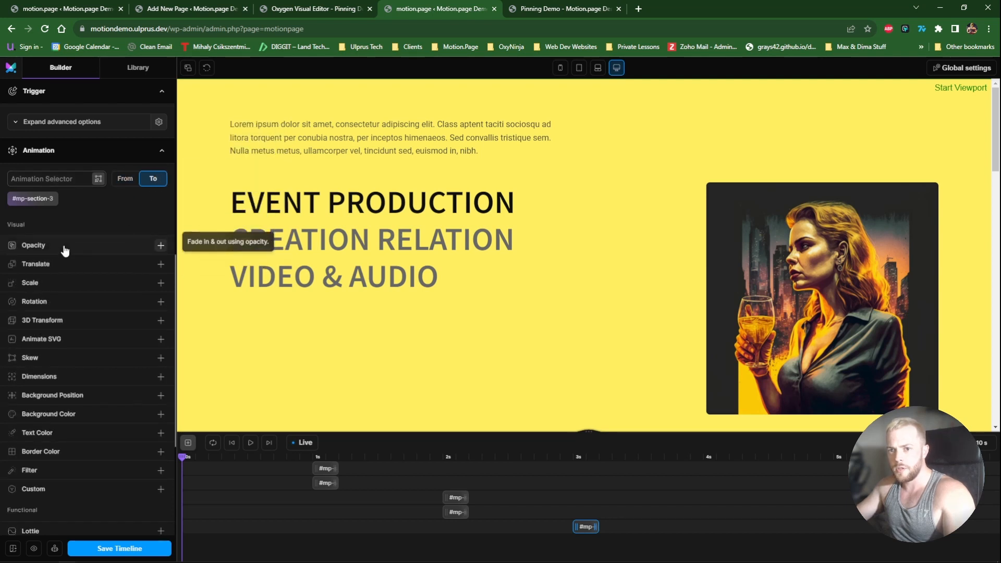
{"action": "left_click", "coordinate": [65, 249]}
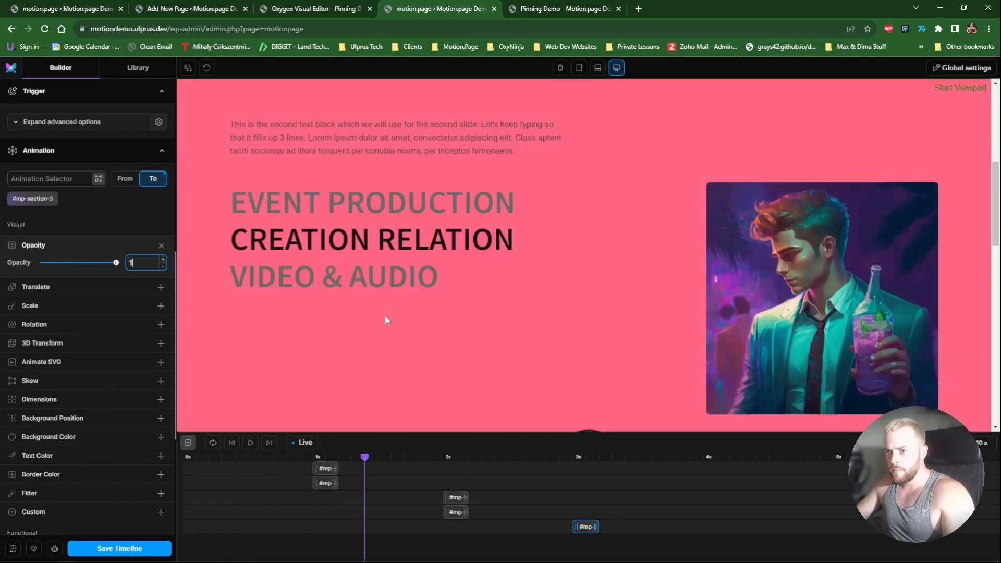
Preview the fades between the three sections back and forth in the builder against the timeline nodes
{"action": "scroll", "coordinate": [385, 314], "scroll_direction": "up", "scroll_amount": 7}
{"action": "scroll", "coordinate": [385, 315], "scroll_direction": "down", "scroll_amount": 8}
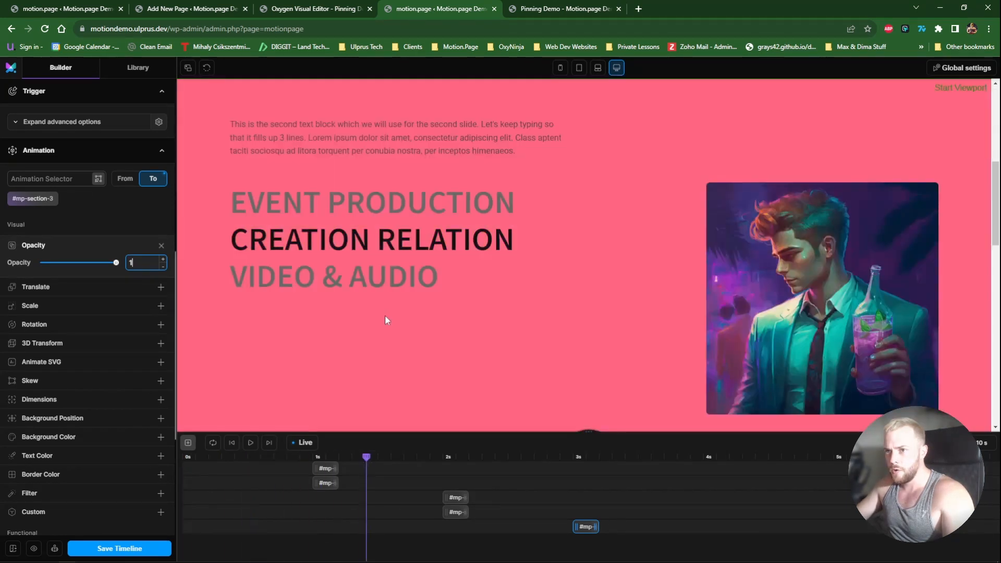
{"action": "scroll", "coordinate": [384, 315], "scroll_direction": "down", "scroll_amount": 3}
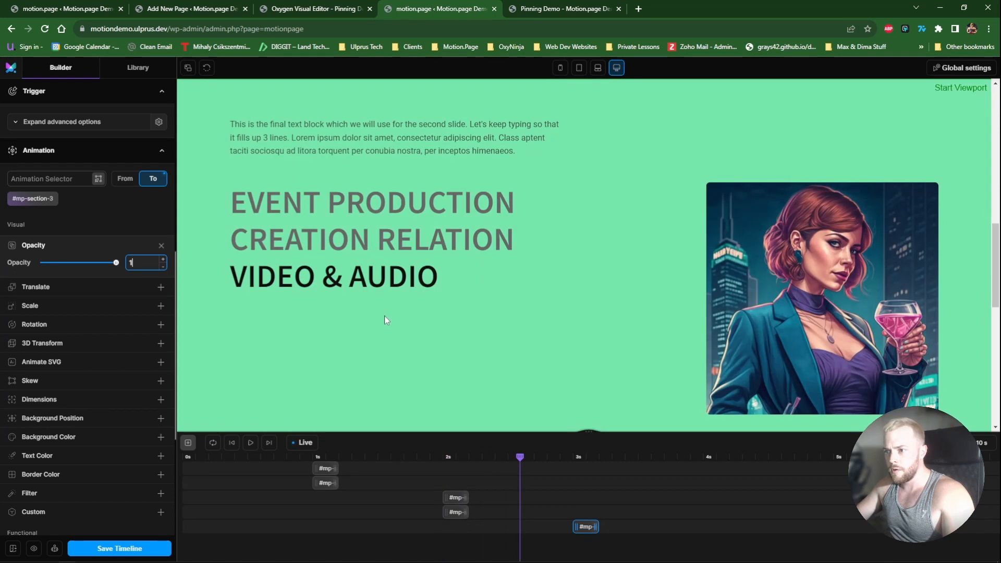
{"action": "scroll", "coordinate": [384, 316], "scroll_direction": "up", "scroll_amount": 2}
{"action": "scroll", "coordinate": [380, 317], "scroll_direction": "up", "scroll_amount": 6}
{"action": "scroll", "coordinate": [378, 319], "scroll_direction": "down", "scroll_amount": 4}
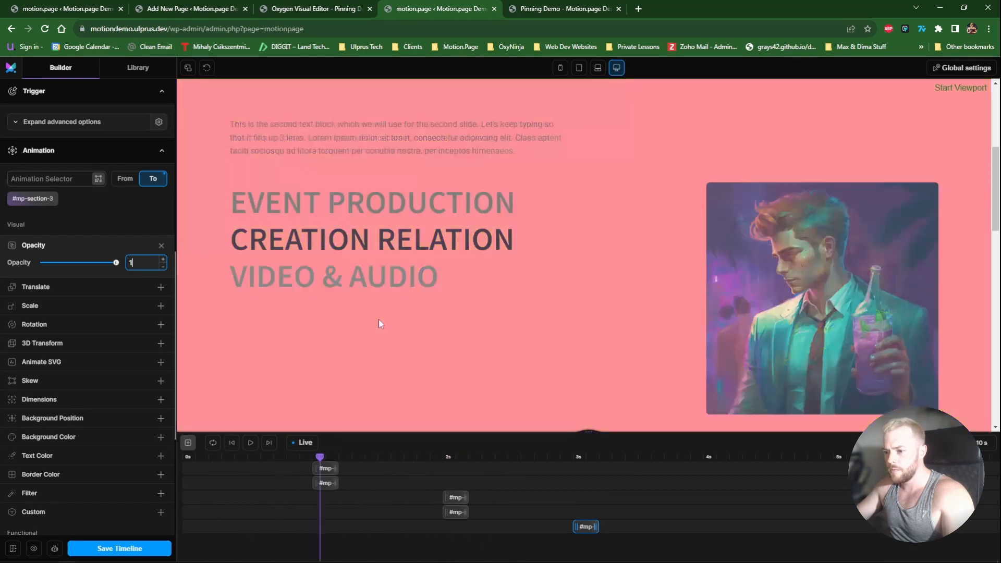
{"action": "scroll", "coordinate": [378, 323], "scroll_direction": "down", "scroll_amount": 5}
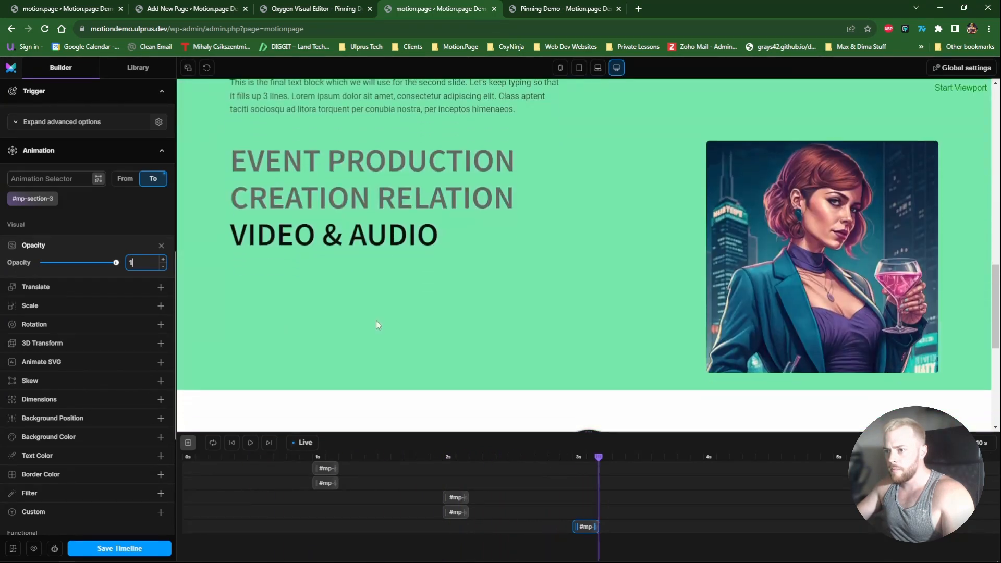
{"action": "scroll", "coordinate": [378, 326], "scroll_direction": "down", "scroll_amount": 2}
{"action": "scroll", "coordinate": [371, 327], "scroll_direction": "up", "scroll_amount": 10}
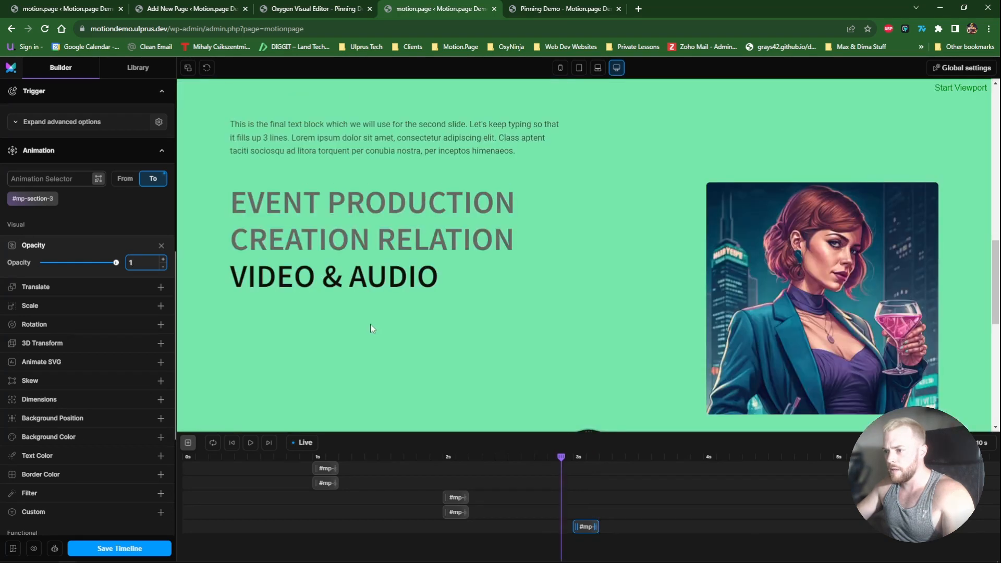
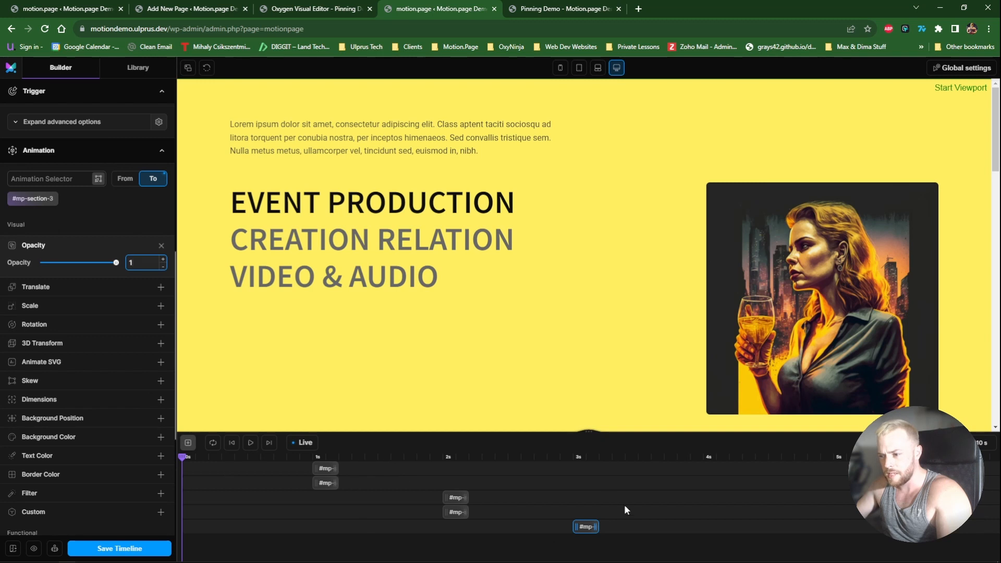
{"action": "scroll", "coordinate": [432, 296], "scroll_direction": "down", "scroll_amount": 11}
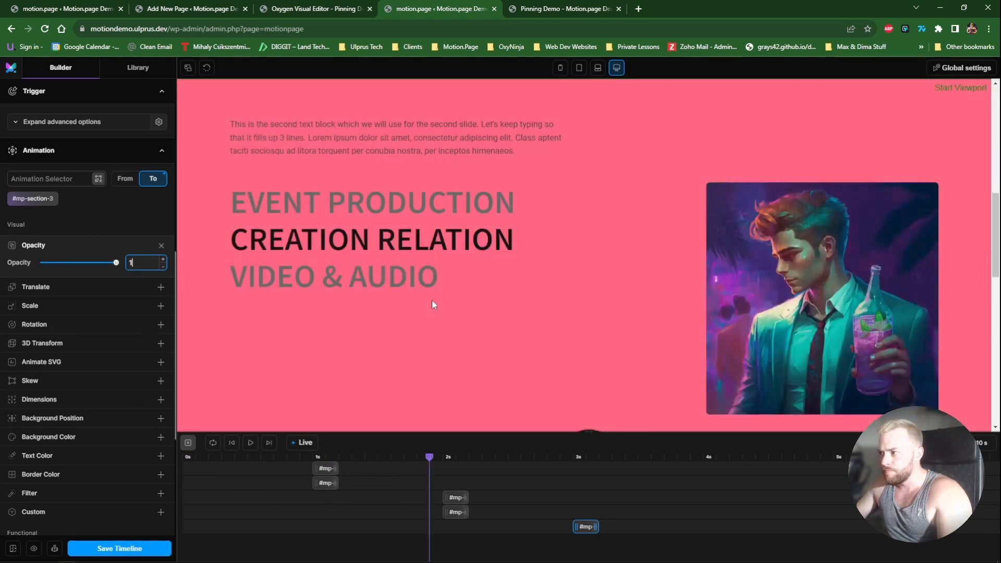
{"action": "scroll", "coordinate": [432, 301], "scroll_direction": "down", "scroll_amount": 2}
{"action": "scroll", "coordinate": [435, 307], "scroll_direction": "up", "scroll_amount": 12}
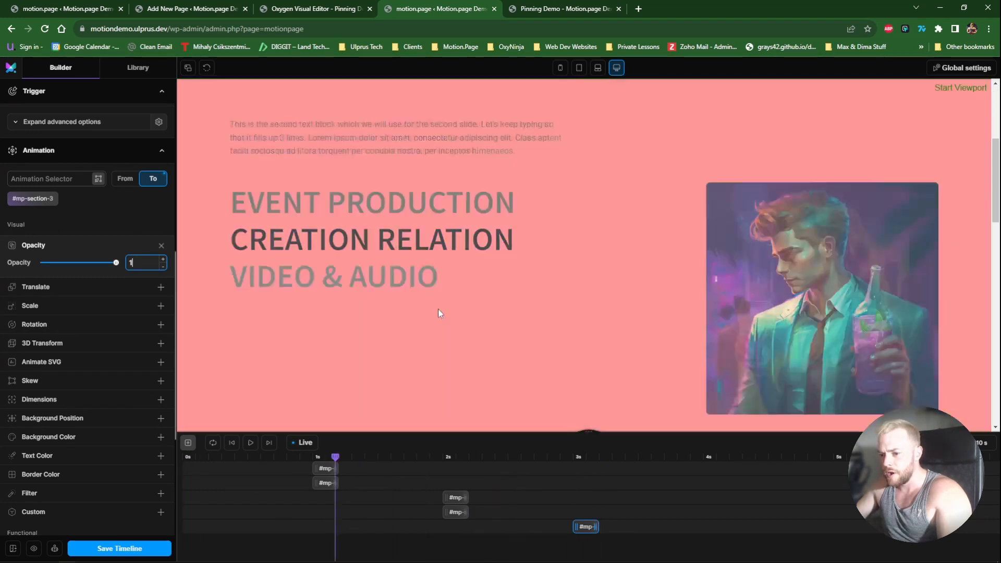
{"action": "scroll", "coordinate": [437, 317], "scroll_direction": "up", "scroll_amount": 2}
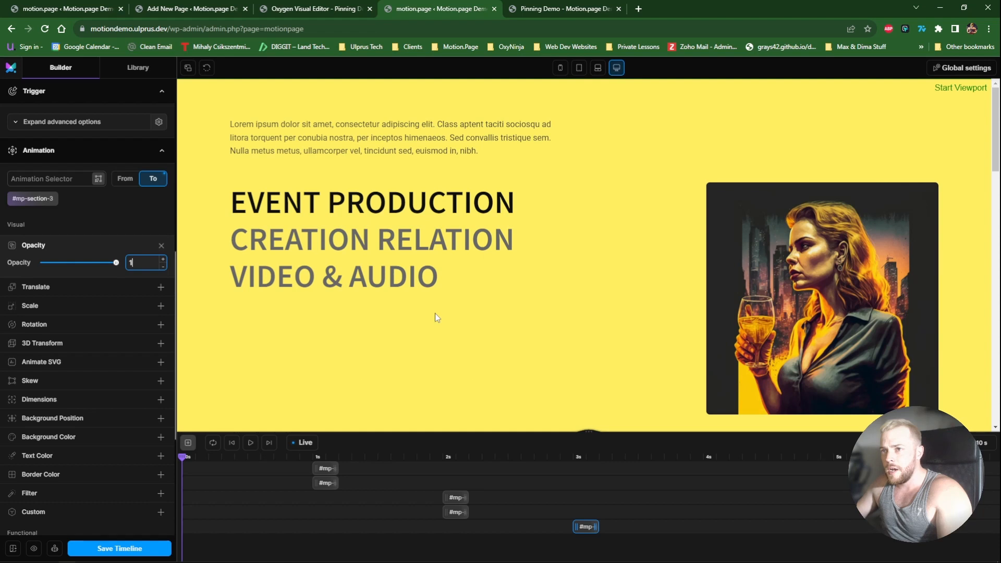
Switch to the Oxygen editor, expand the Pinned Trigger div and hide Section 1 in the canvas
{"action": "left_click", "coordinate": [306, 8]}
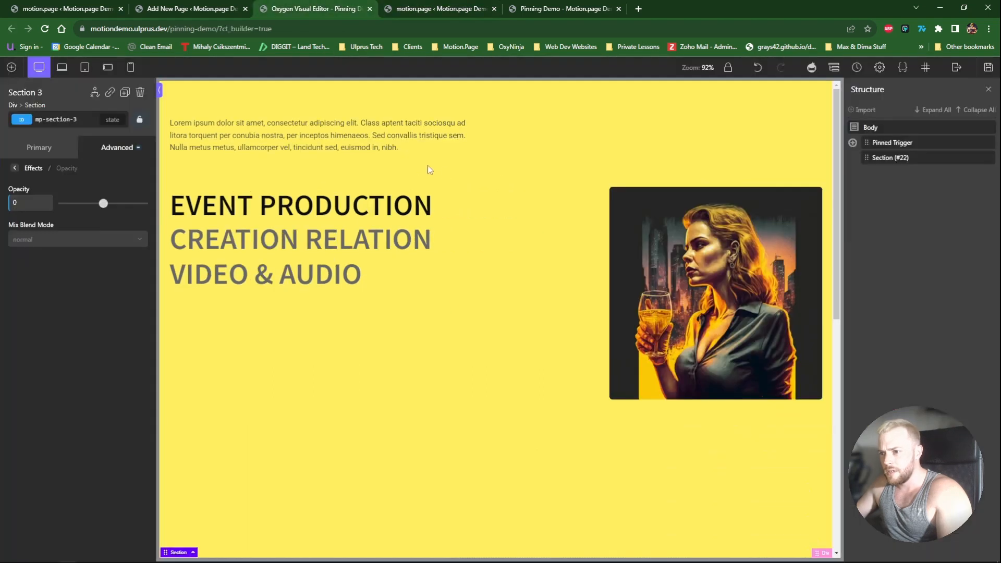
{"action": "left_click", "coordinate": [853, 142]}
{"action": "left_click", "coordinate": [880, 159]}
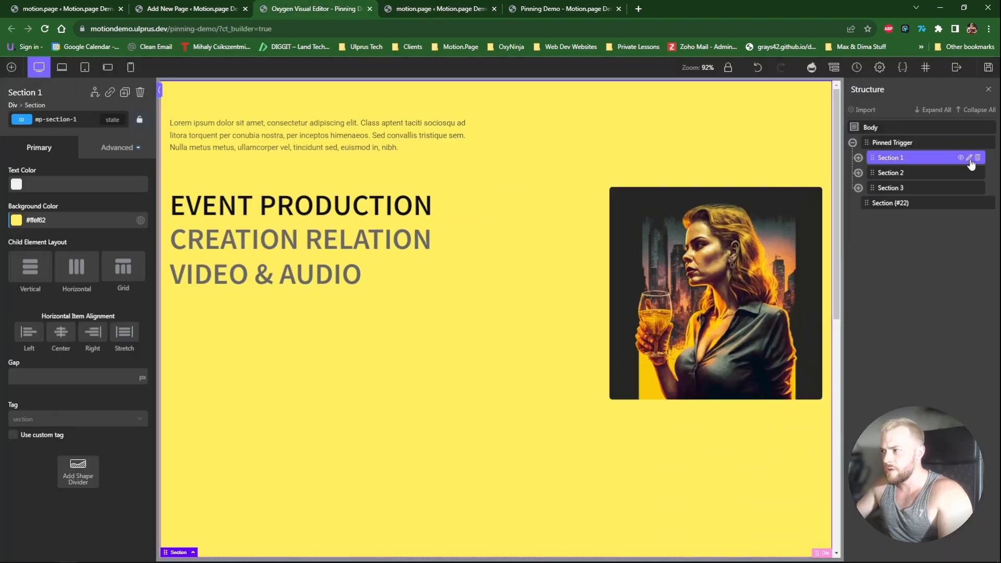
{"action": "left_click", "coordinate": [960, 159]}
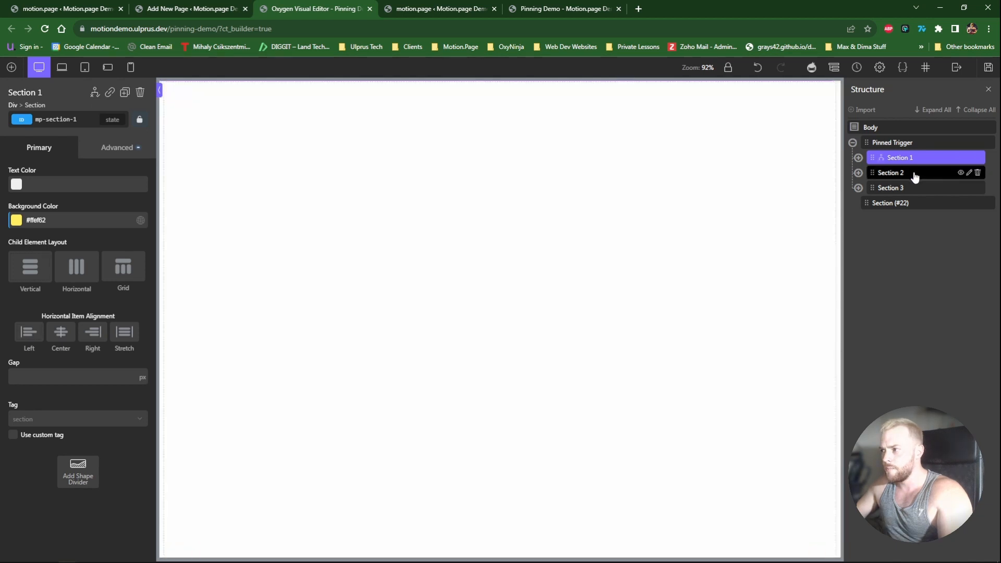
Set the opacity effect of Section 2 to 1 in the Oxygen editor
{"action": "left_click", "coordinate": [917, 173]}
{"action": "left_click", "coordinate": [135, 152]}
{"action": "left_click", "coordinate": [82, 310]}
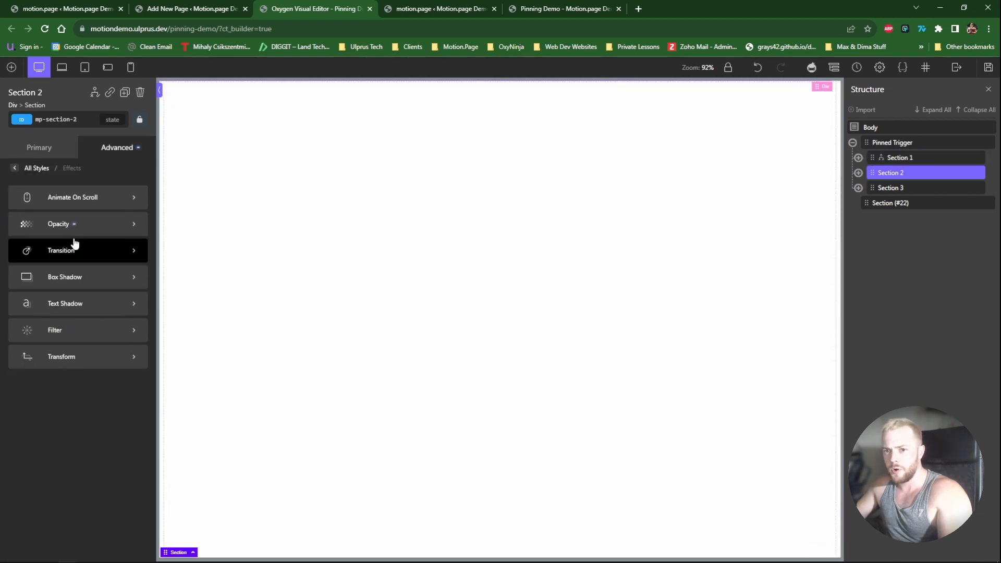
{"action": "left_click", "coordinate": [78, 231]}
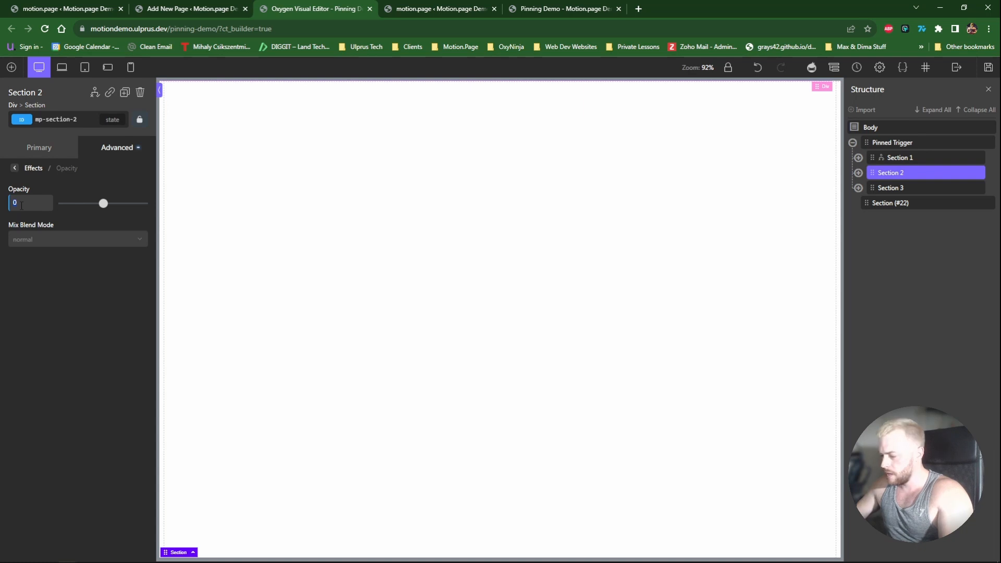
{"action": "key", "text": "BackSpace"}
{"action": "type", "text": "1"}
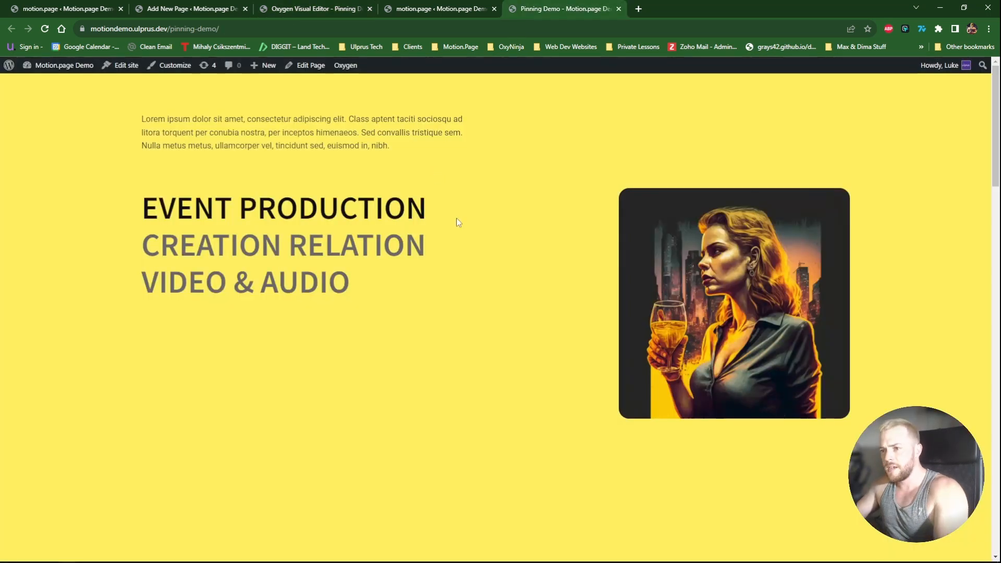
Reload the live Pinning Demo page and check how the pinned sections change during scrolling
{"action": "key", "text": "F5"}
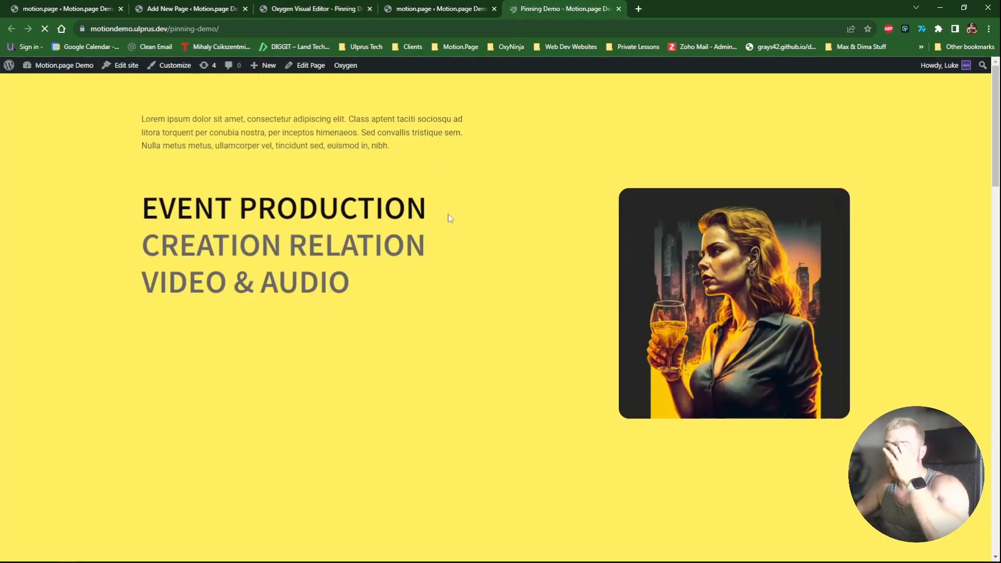
{"action": "scroll", "coordinate": [449, 219], "scroll_direction": "down", "scroll_amount": 8}
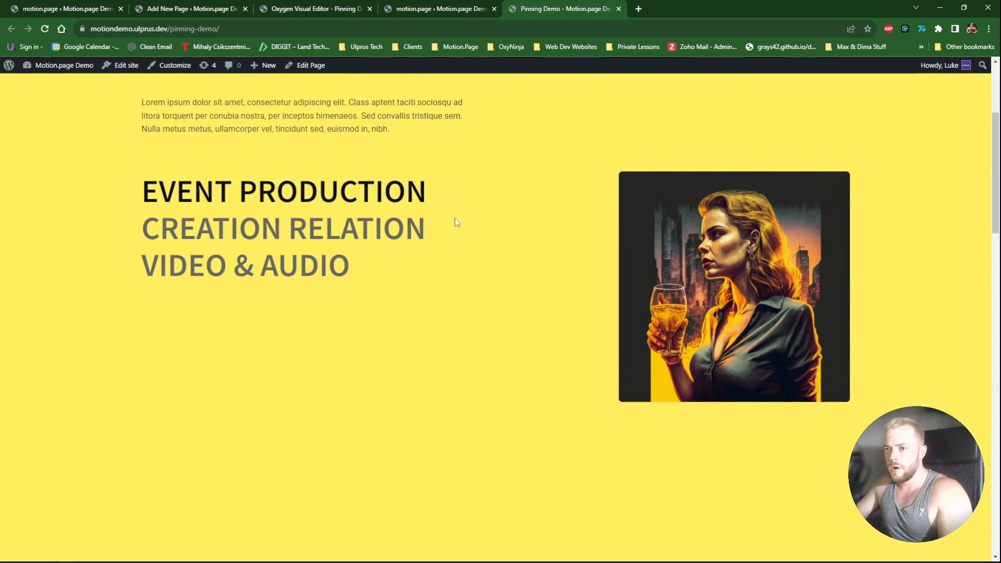
{"action": "scroll", "coordinate": [449, 217], "scroll_direction": "up", "scroll_amount": 5}
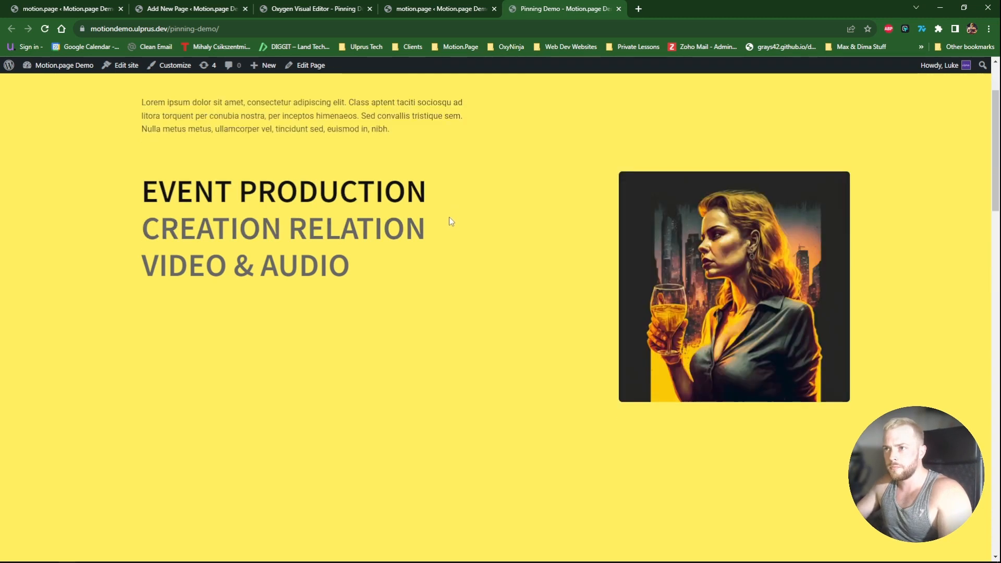
Switch to the Motion.page builder, save the timeline and reload the live Pinning Demo page
{"action": "key", "text": "ctrl+shift+Tab"}
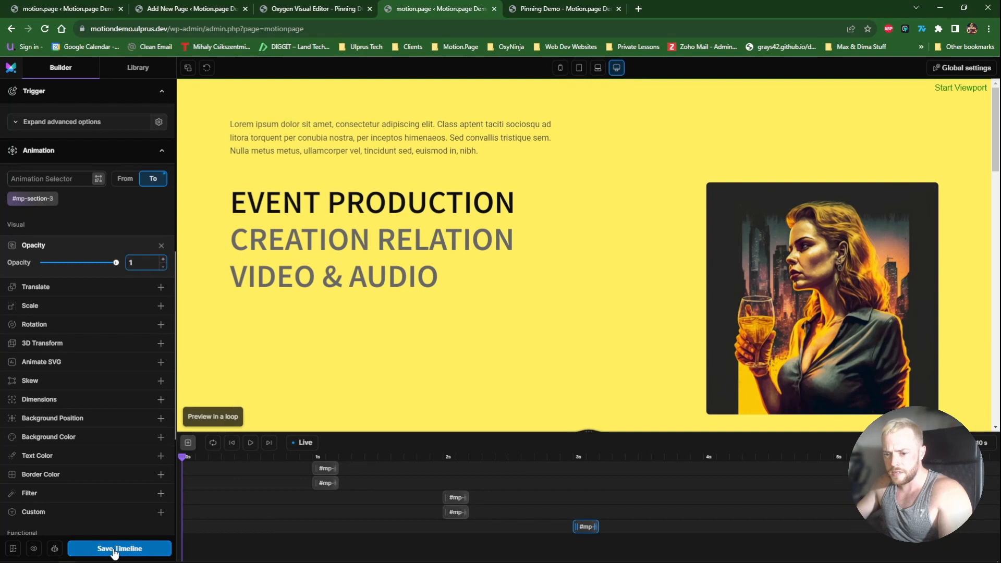
{"action": "left_click", "coordinate": [83, 547]}
{"action": "key", "text": "ctrl+Tab"}
{"action": "key", "text": "ctrl+r"}
Check the pinned fades between all three sections and the heading lines on the live Pinning Demo page
{"action": "scroll", "coordinate": [506, 208], "scroll_direction": "down", "scroll_amount": 8}
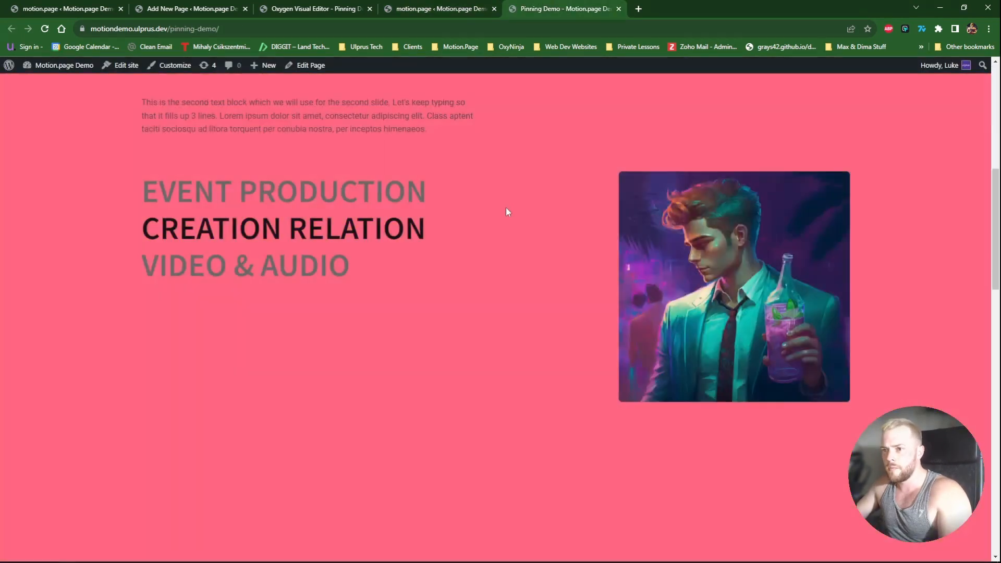
{"action": "scroll", "coordinate": [506, 211], "scroll_direction": "down", "scroll_amount": 5}
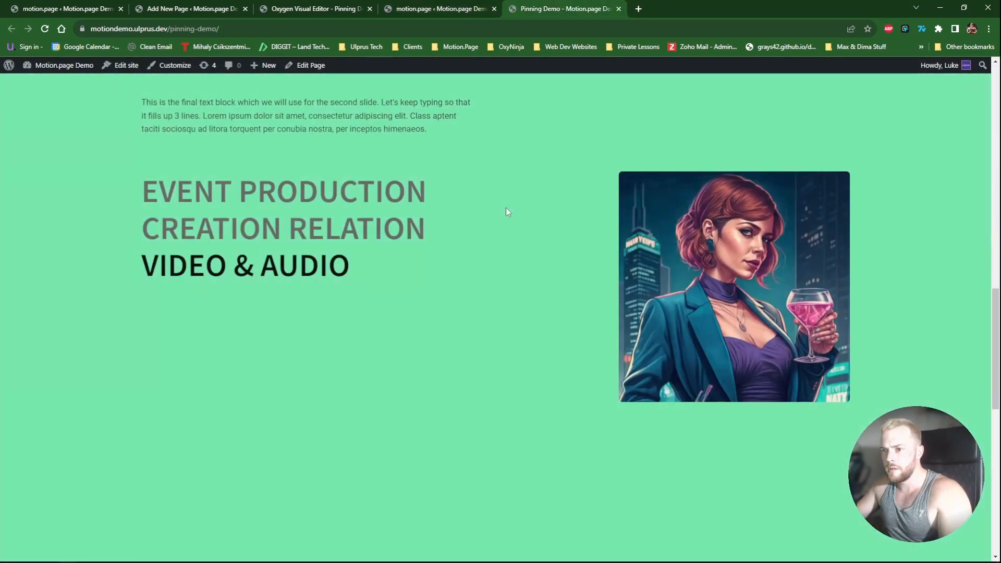
{"action": "scroll", "coordinate": [505, 211], "scroll_direction": "down", "scroll_amount": 10}
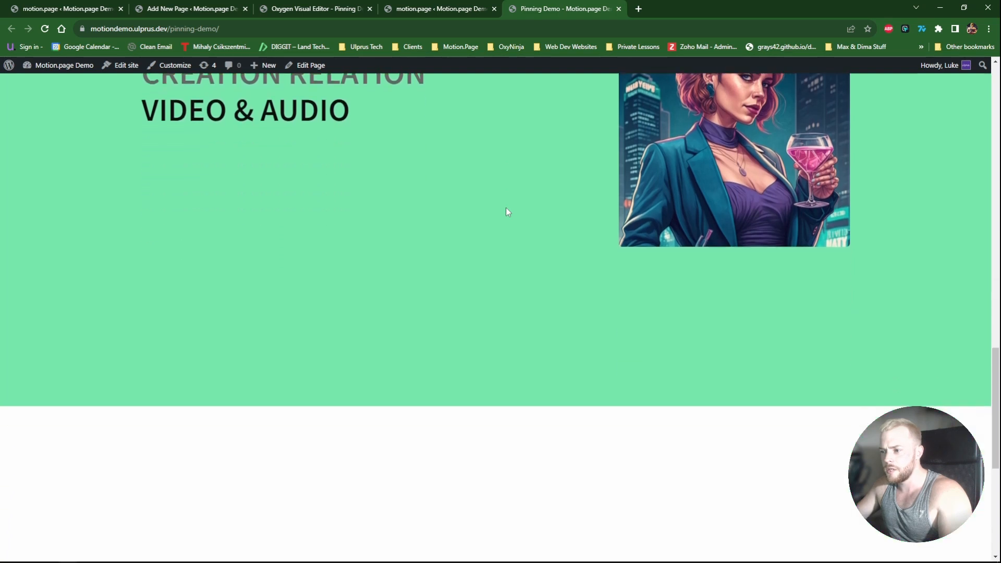
{"action": "scroll", "coordinate": [495, 216], "scroll_direction": "up", "scroll_amount": 15}
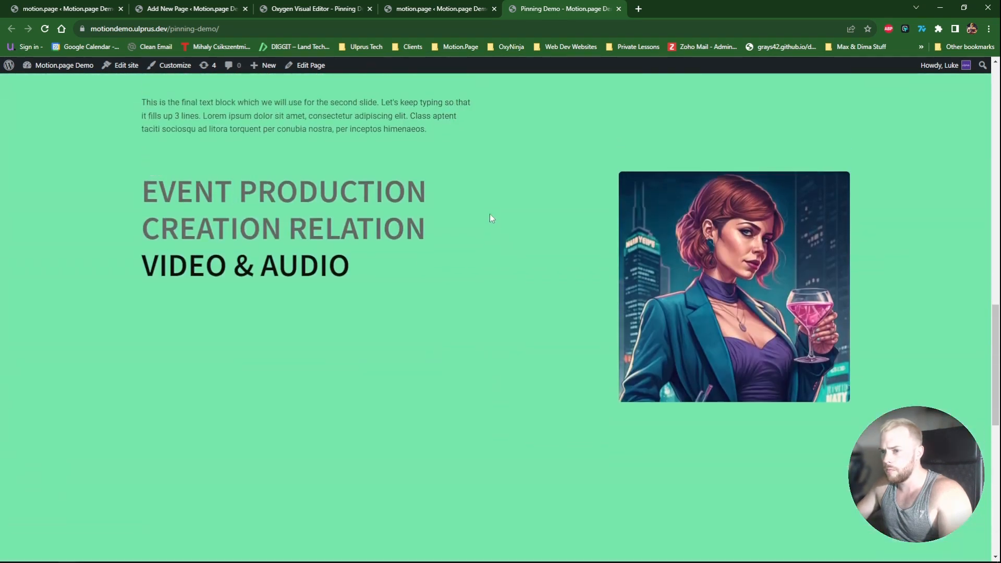
{"action": "scroll", "coordinate": [488, 216], "scroll_direction": "up", "scroll_amount": 3}
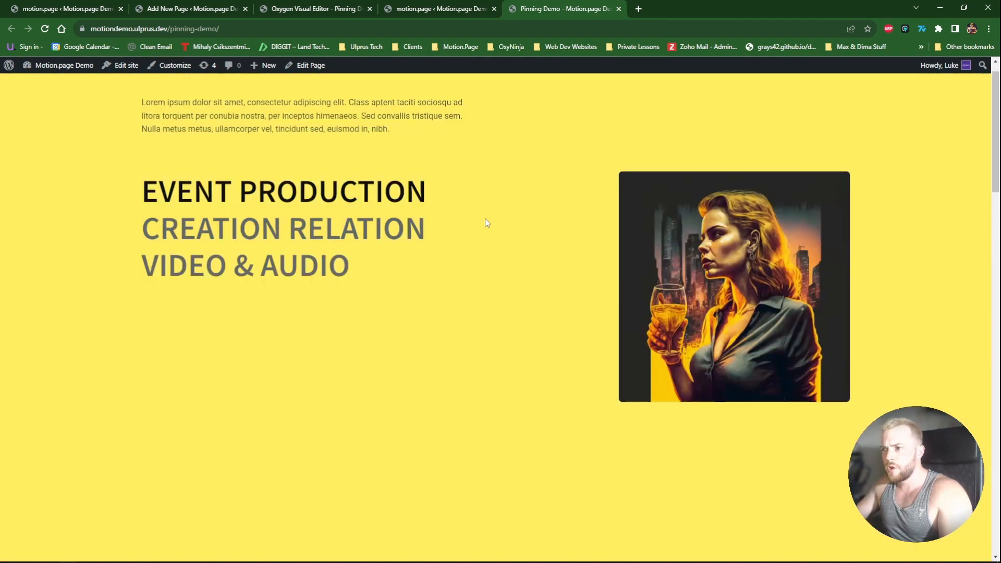
{"action": "scroll", "coordinate": [484, 219], "scroll_direction": "down", "scroll_amount": 3}
{"action": "scroll", "coordinate": [484, 219], "scroll_direction": "up", "scroll_amount": 3}
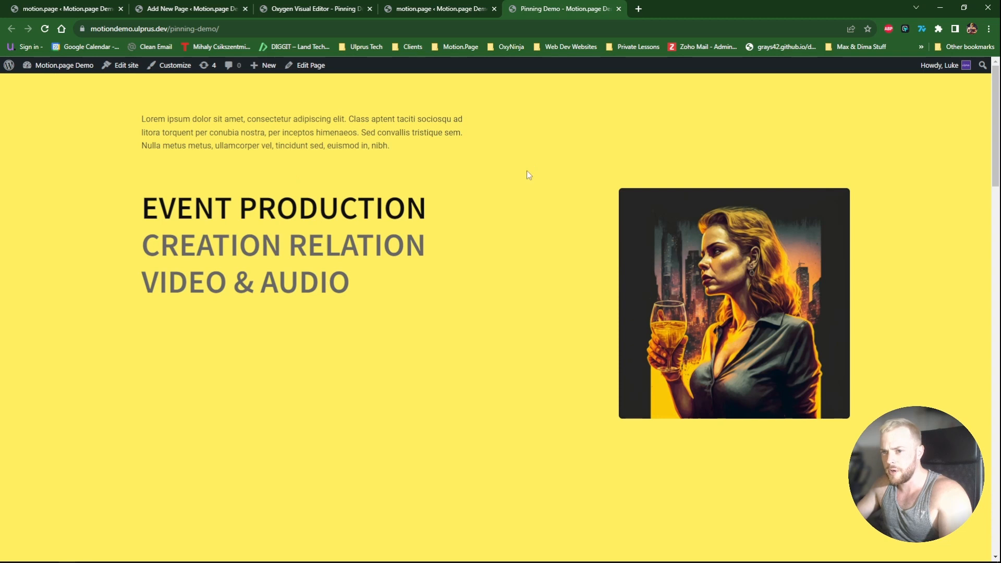
{"action": "left_click_drag", "start_coordinate": [345, 282], "coordinate": [156, 283]}
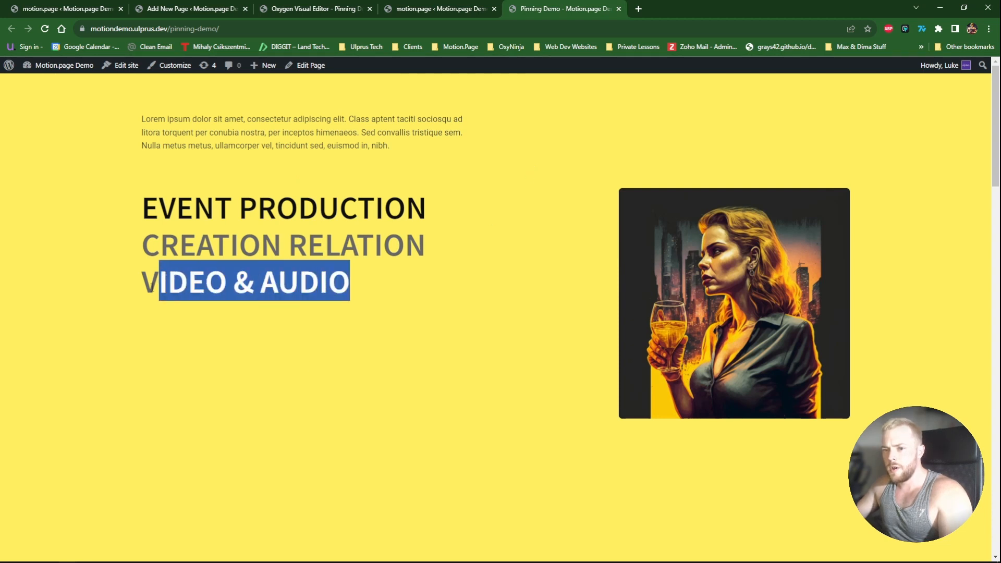
{"action": "left_click", "coordinate": [184, 260]}
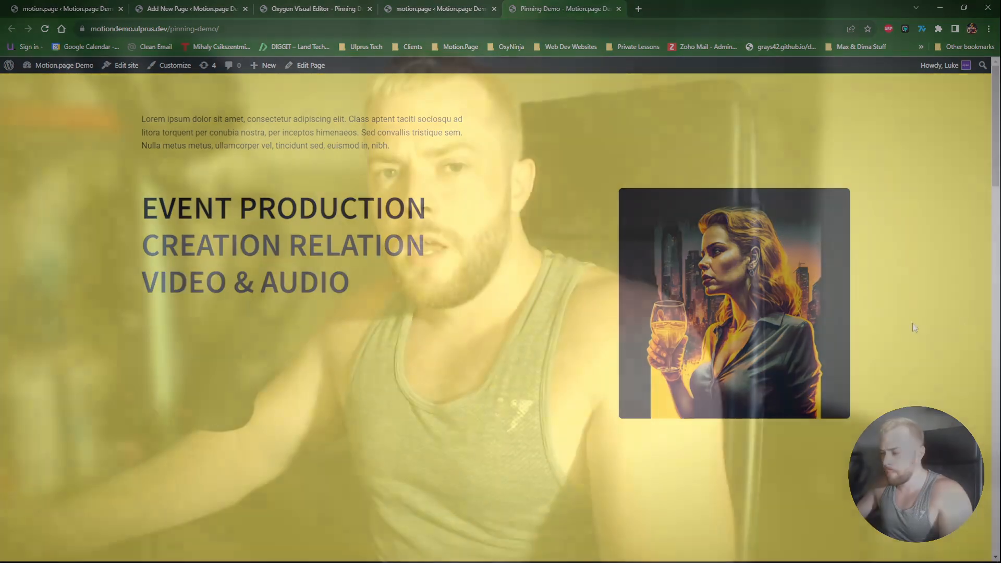